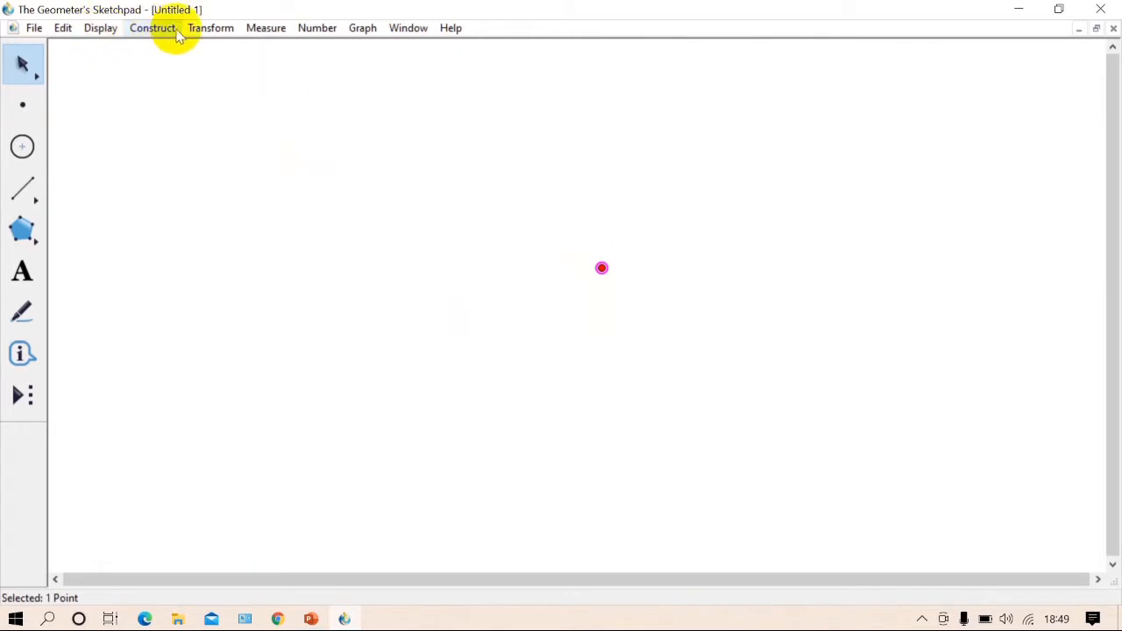
Step: Translate the selected point 10 cm at 270° and connect the original and translated points with a vertical segment
click(195, 28)
click(254, 172)
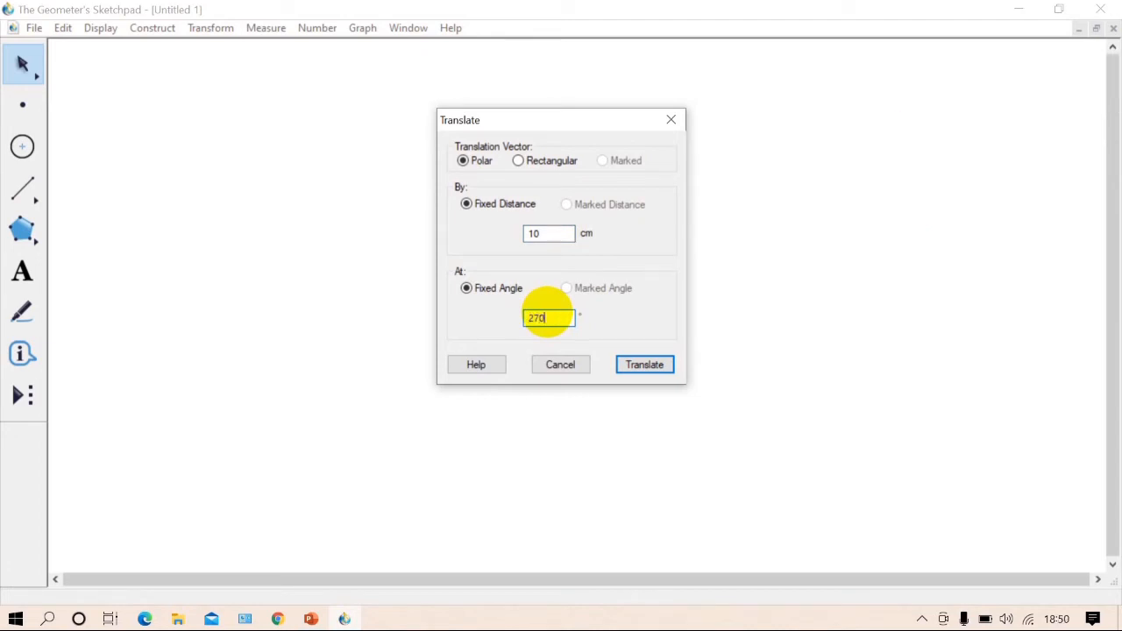
click(641, 370)
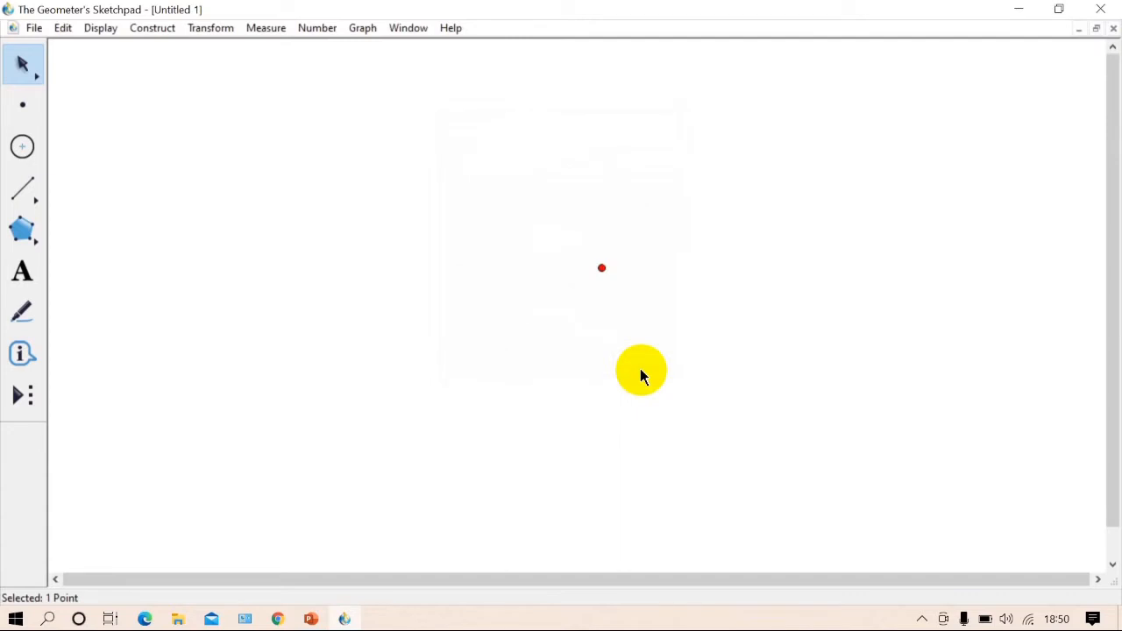
drag(1108, 393, 1102, 471)
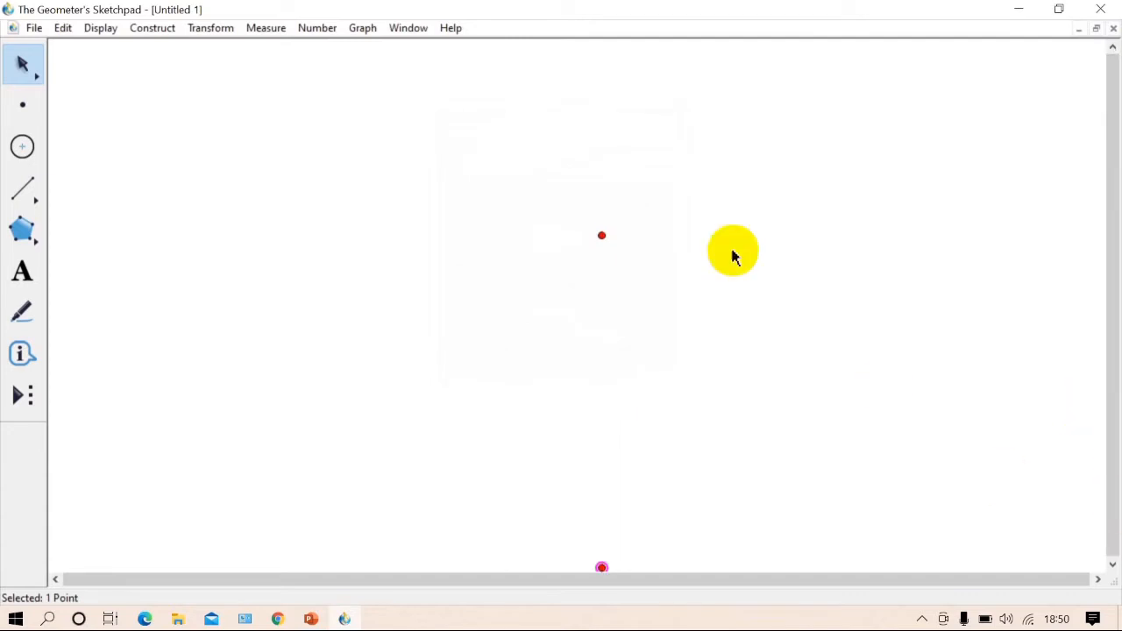
drag(601, 234, 602, 205)
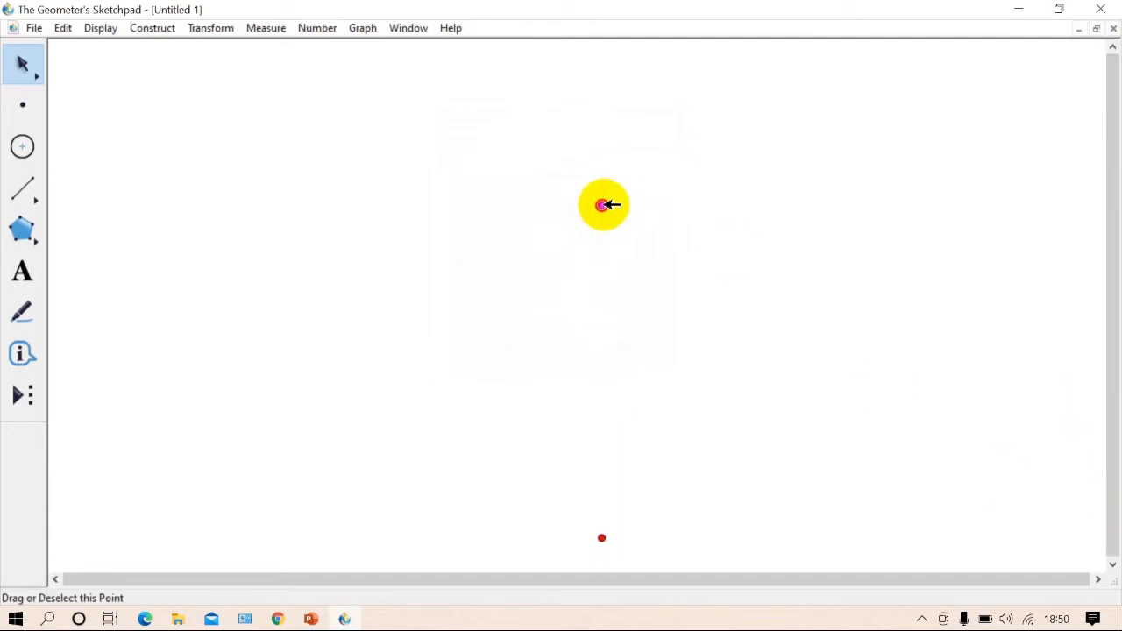
click(23, 188)
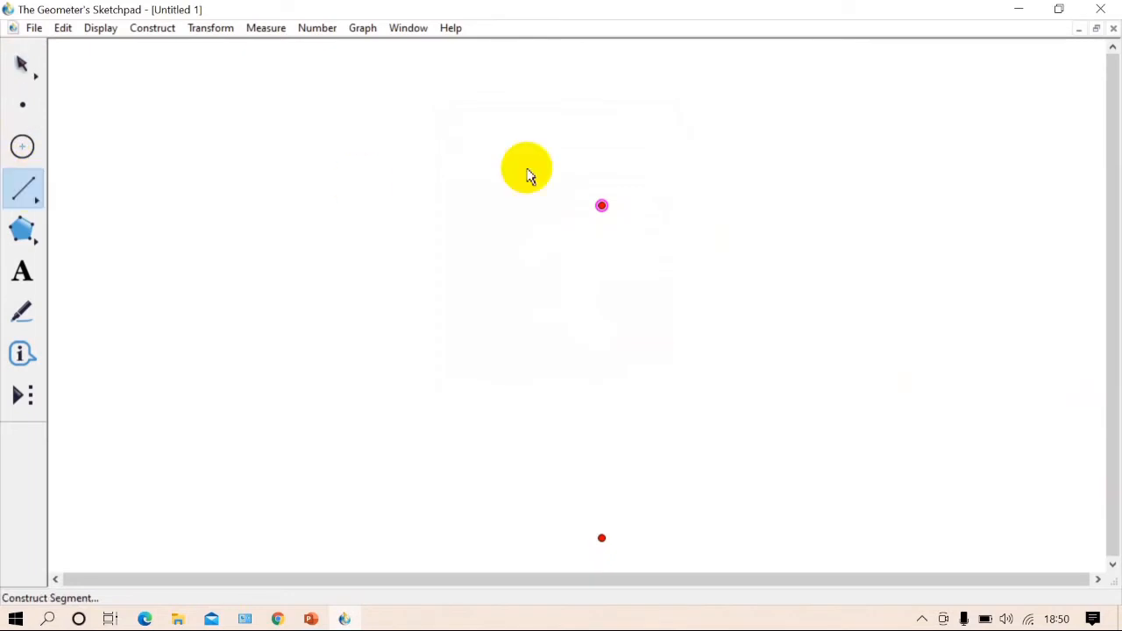
drag(602, 205, 601, 538)
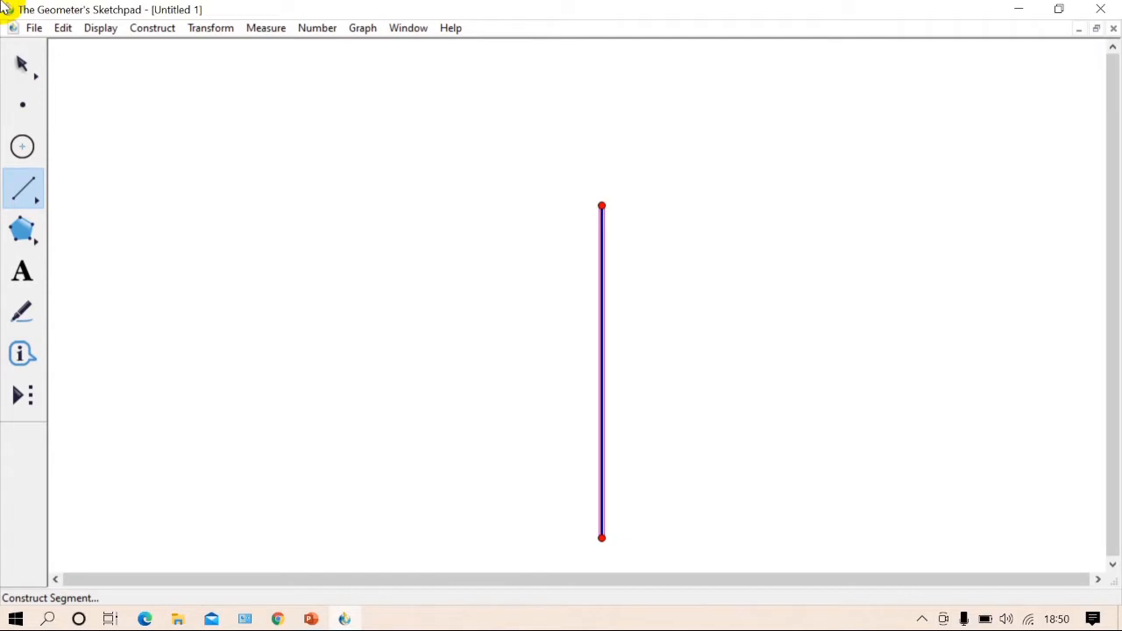
Step: Construct a horizontal 10 cm segment in the sketch's upper-left area by joining a new point to its translation at 0°
click(24, 105)
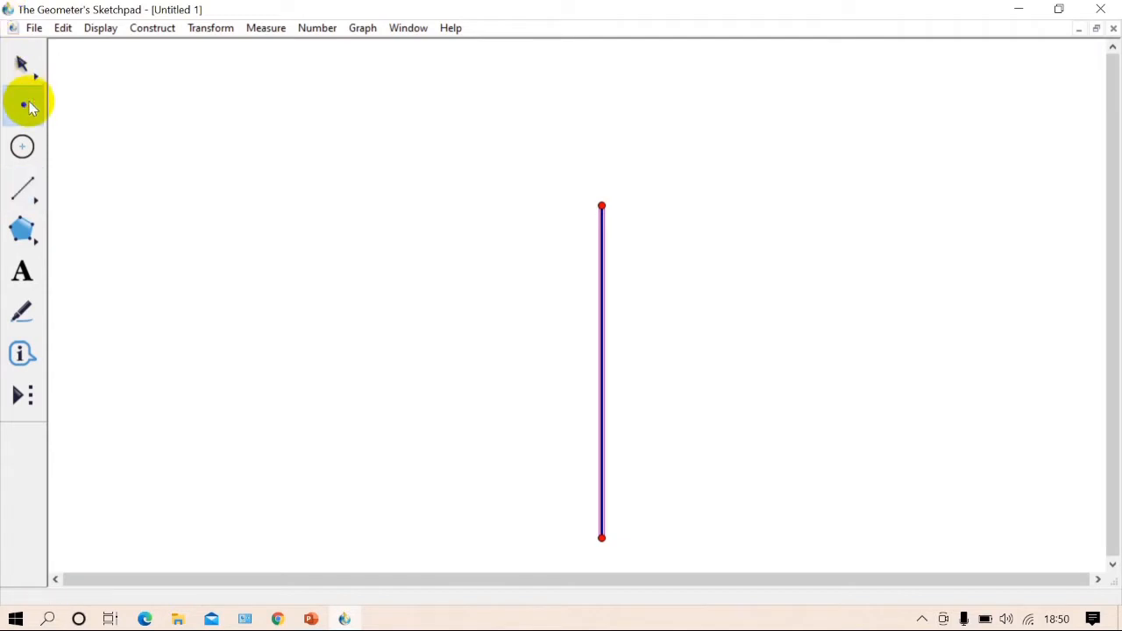
click(87, 106)
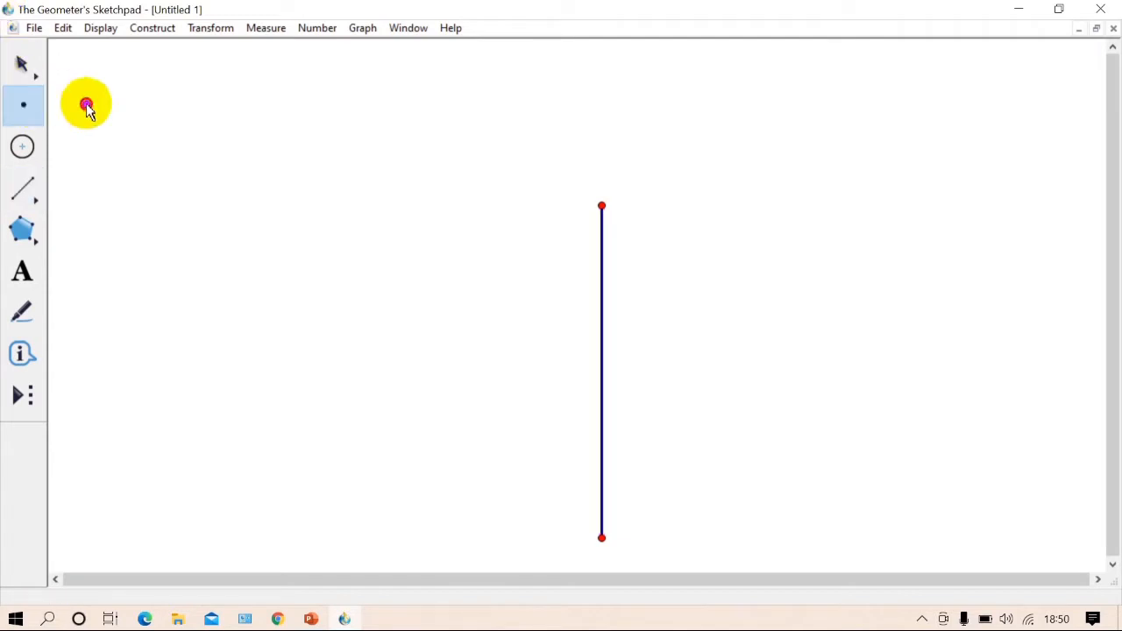
click(28, 73)
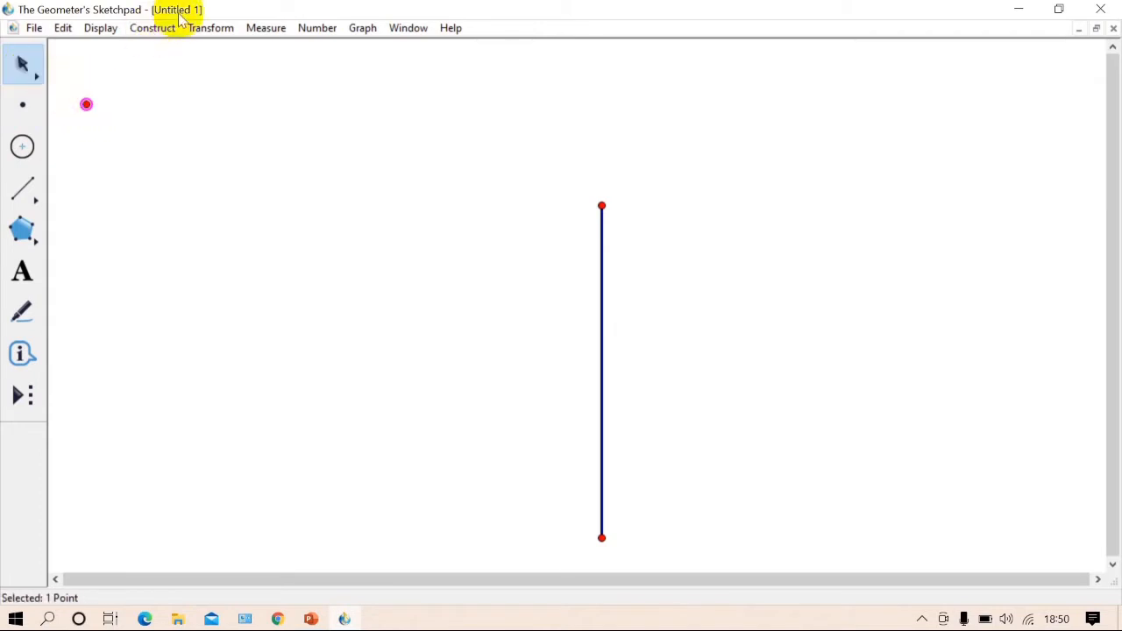
click(210, 27)
click(246, 173)
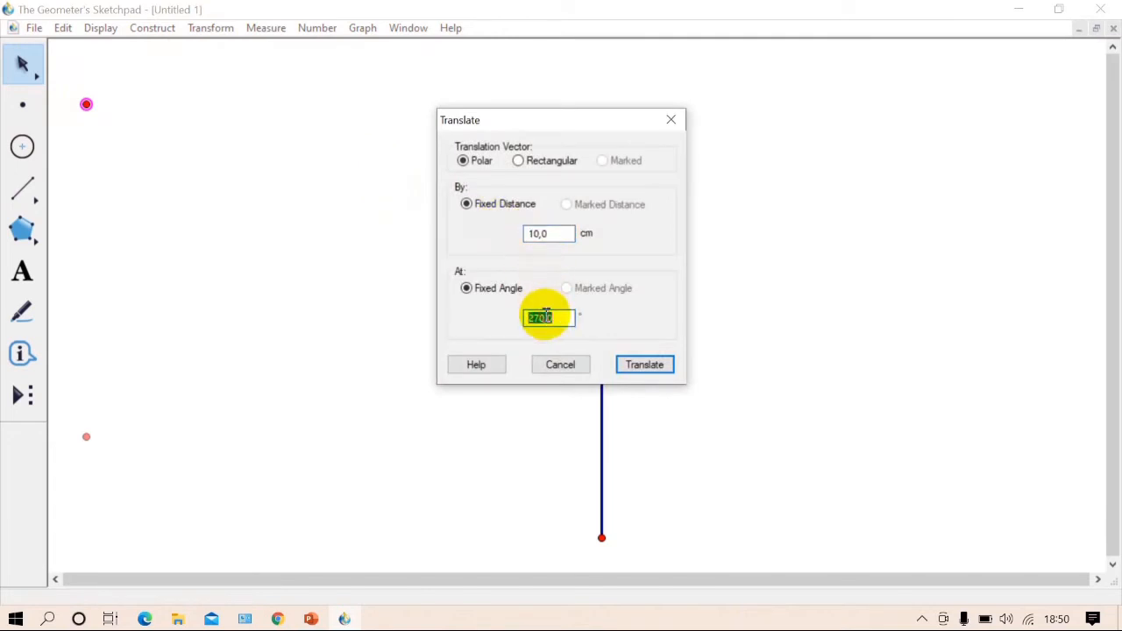
click(663, 370)
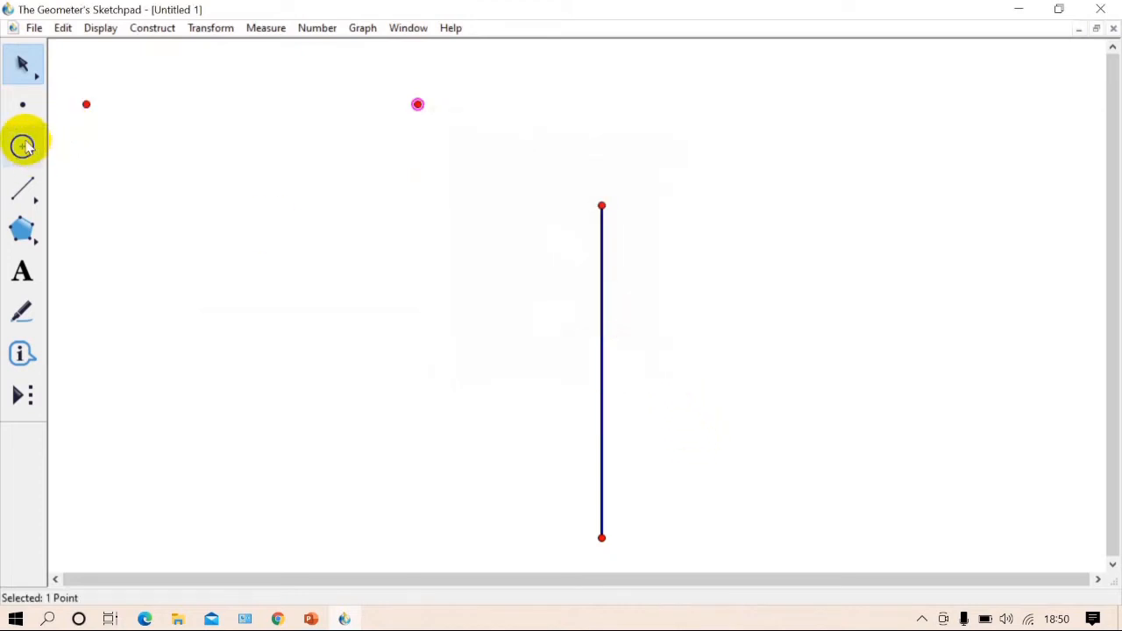
click(23, 191)
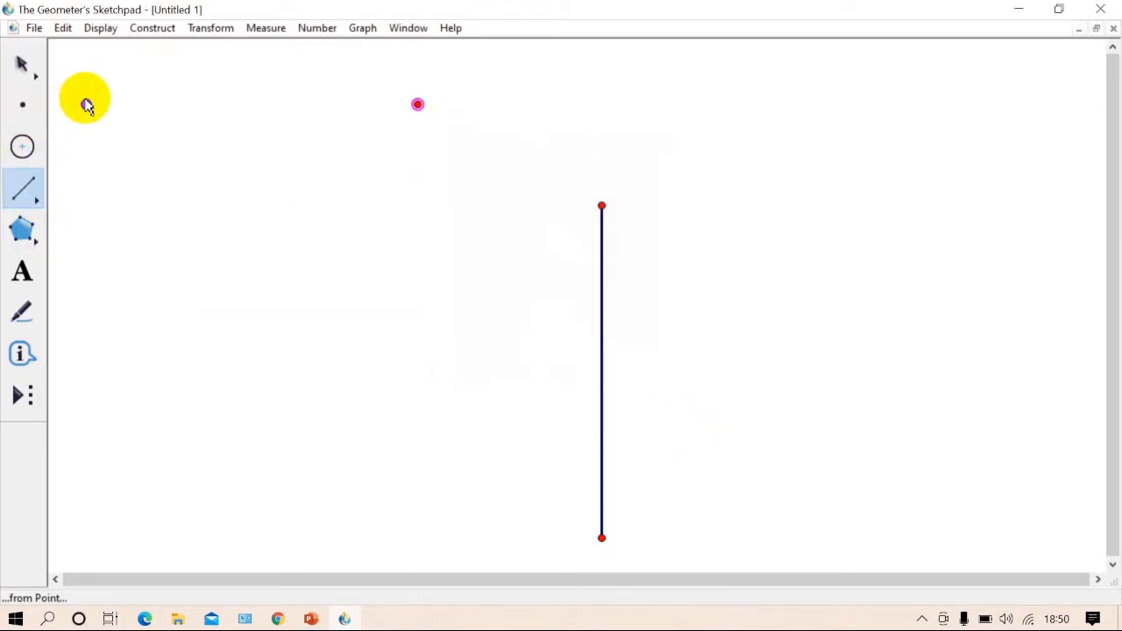
drag(86, 105, 417, 104)
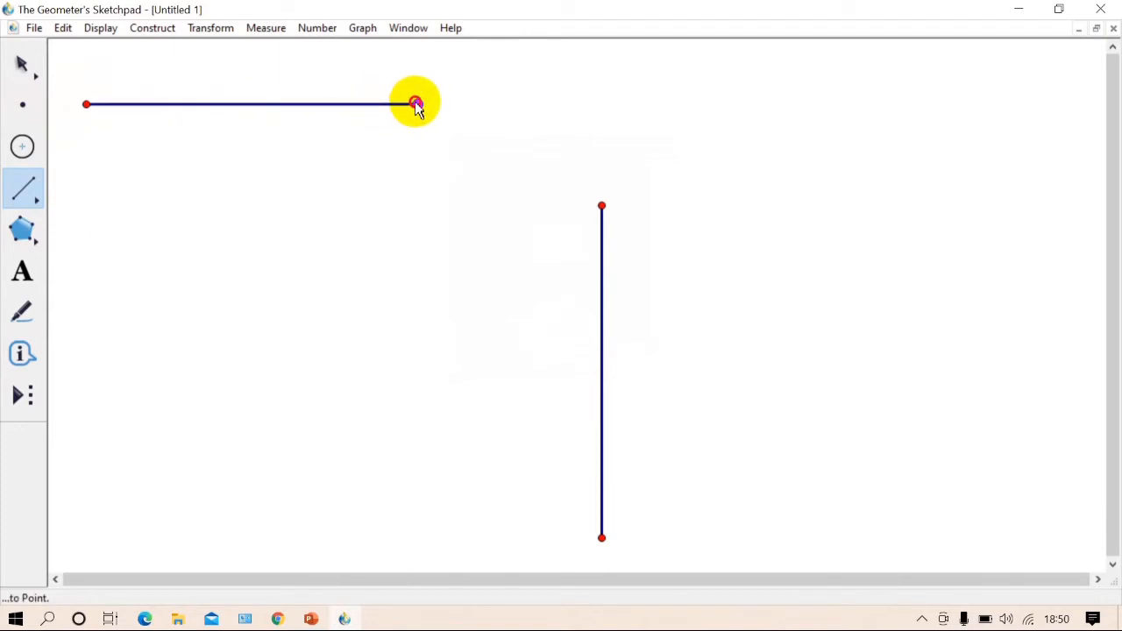
Step: Measure the distance between the horizontal segment's endpoints and place the measurement just below the segment
click(22, 66)
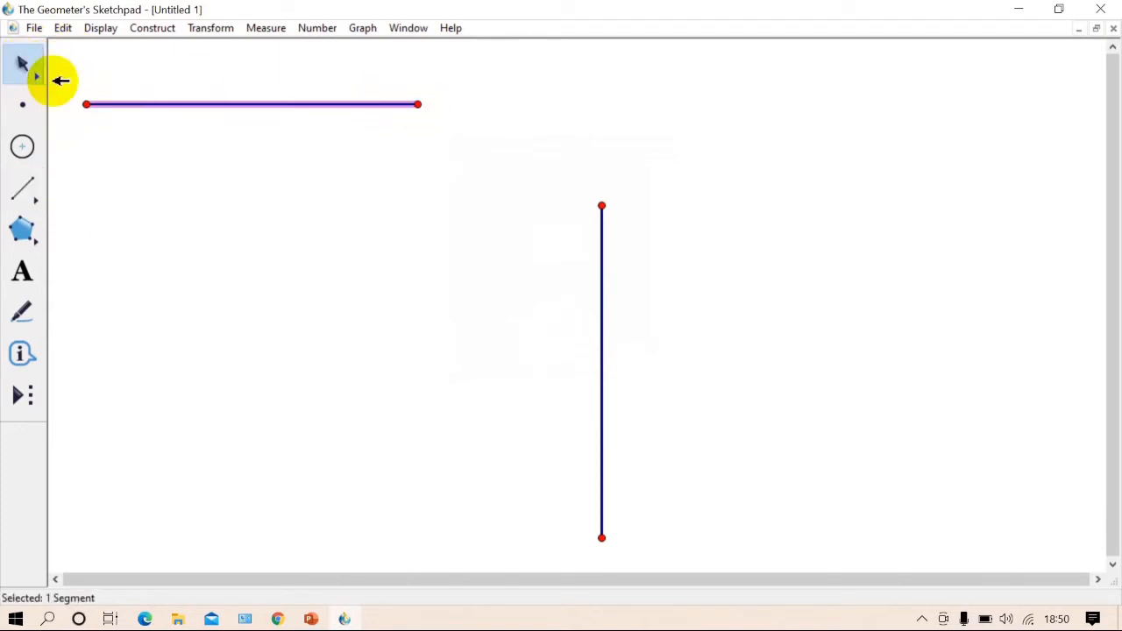
click(418, 104)
click(87, 104)
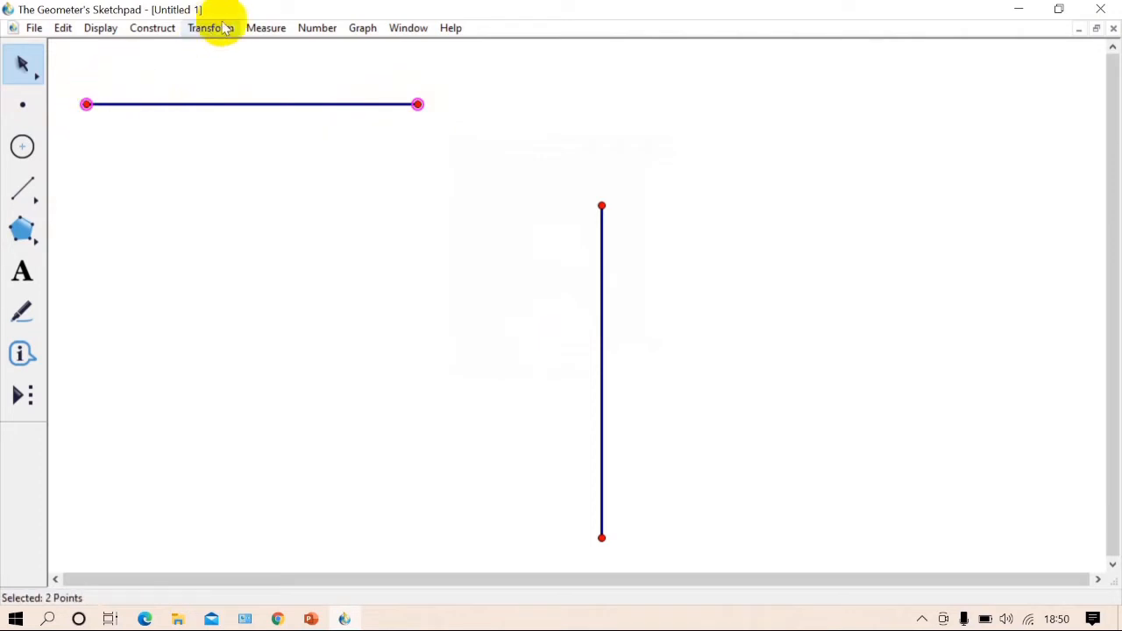
click(251, 32)
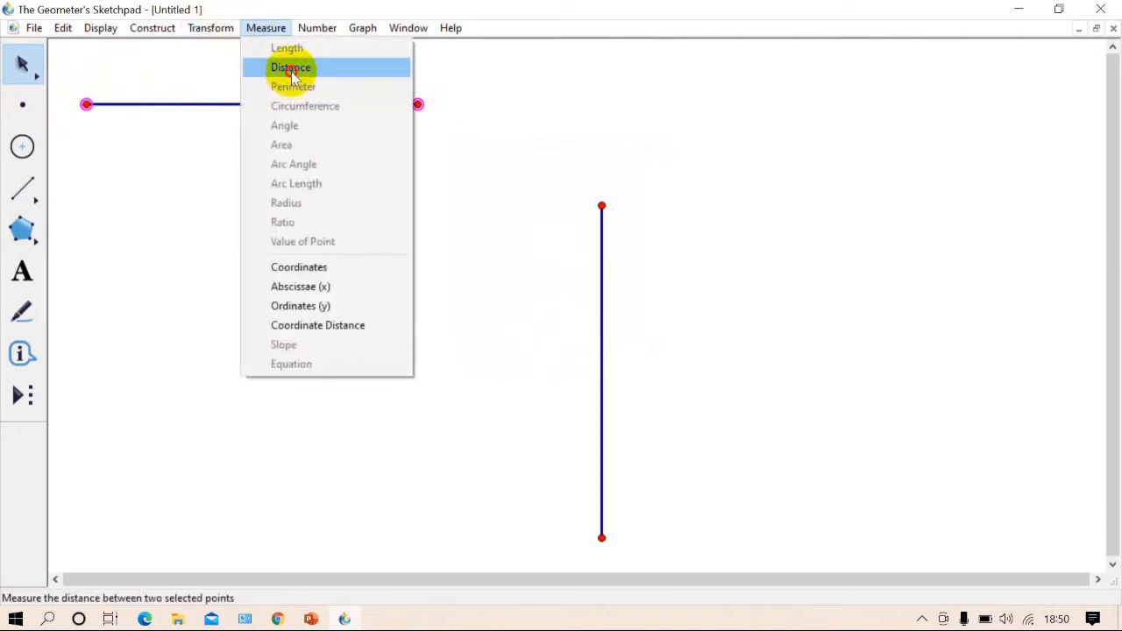
click(291, 71)
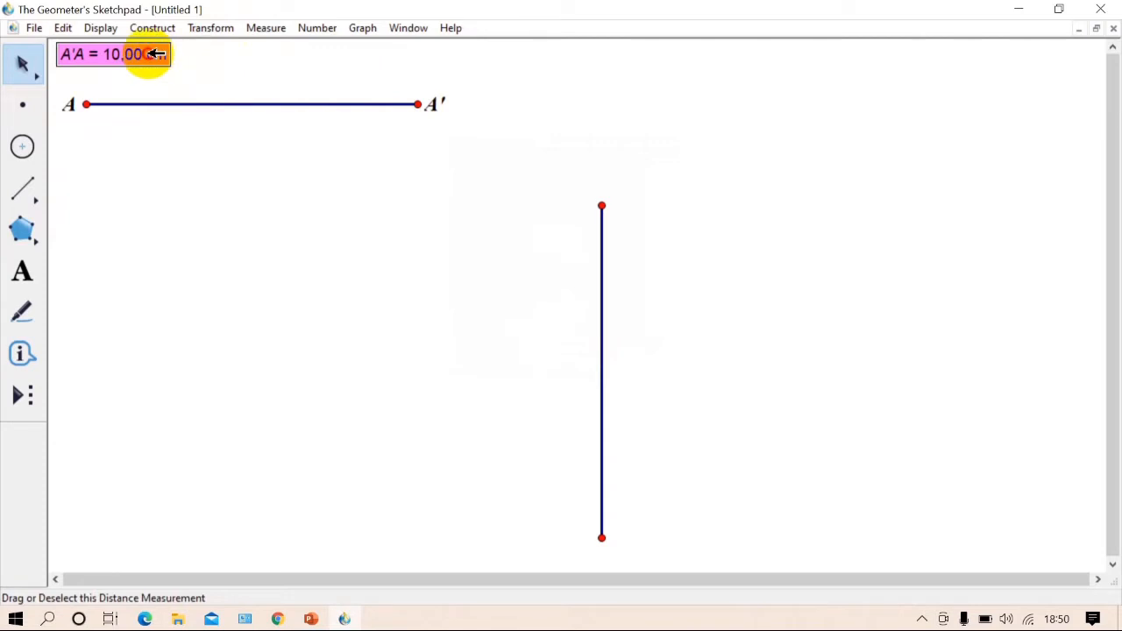
drag(148, 52, 180, 123)
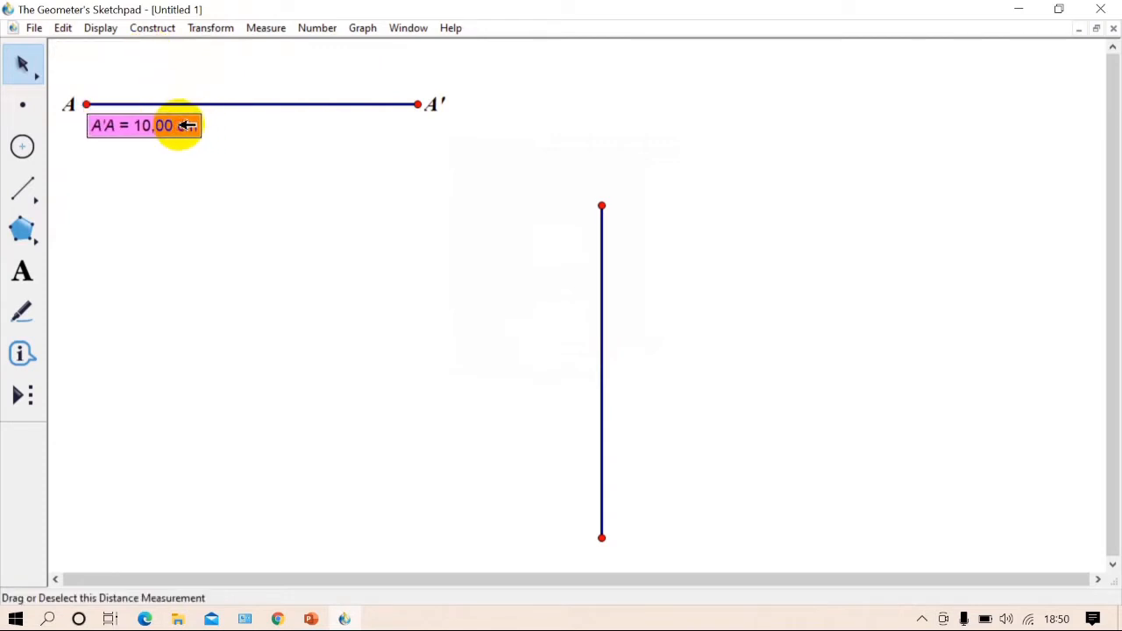
Step: Construct a horizontal 3 cm segment below segment AA' by joining a new point to its translation at 0°
click(22, 103)
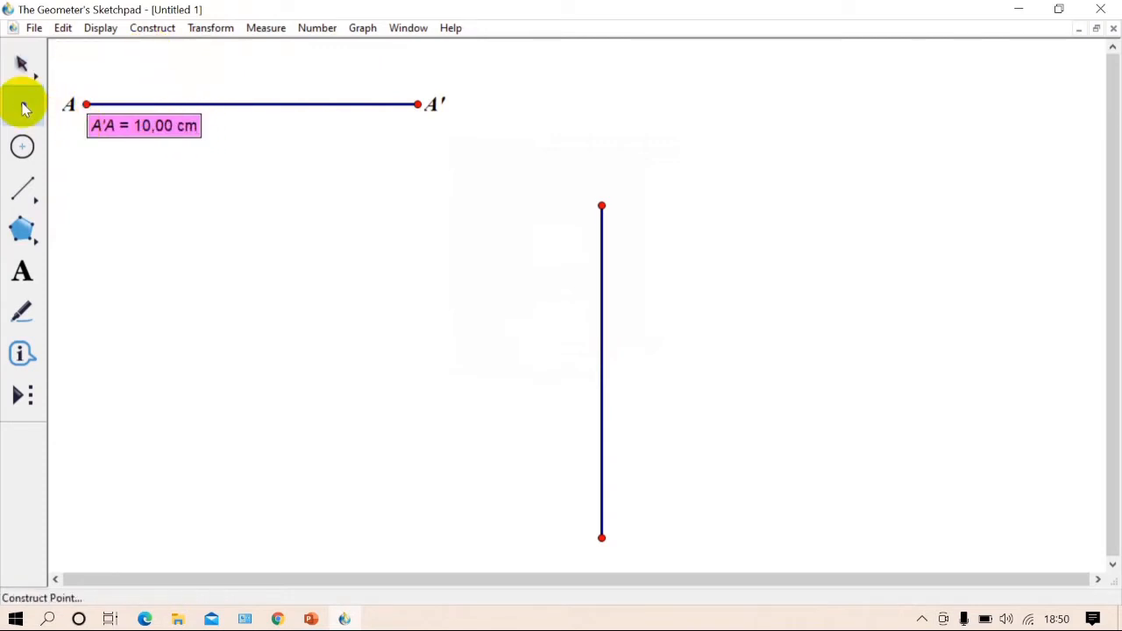
click(85, 180)
click(22, 63)
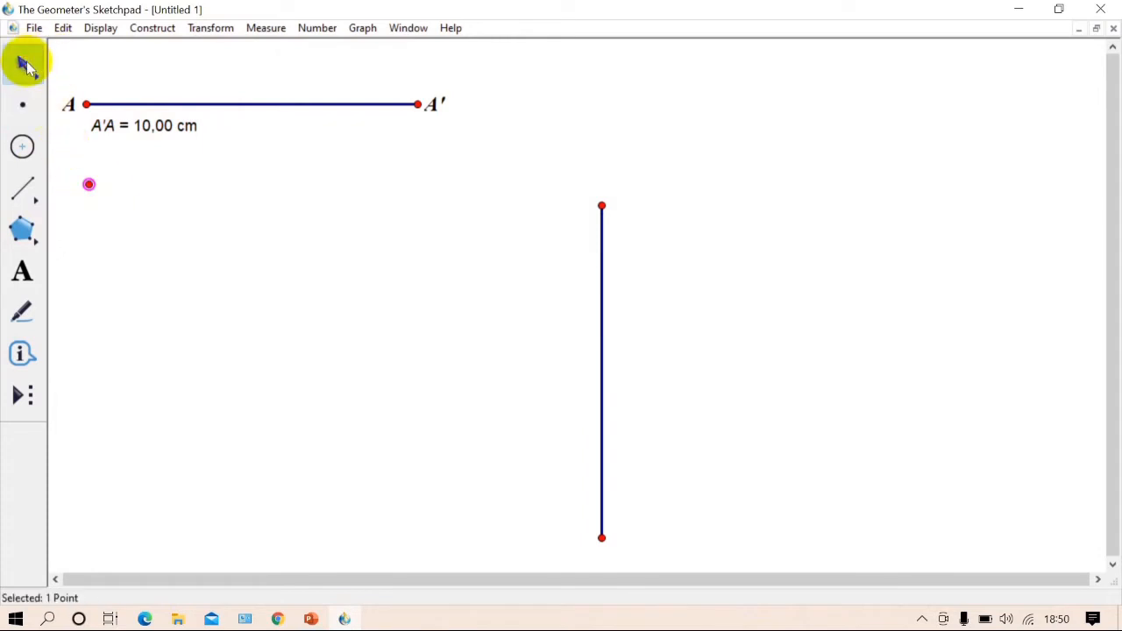
click(205, 27)
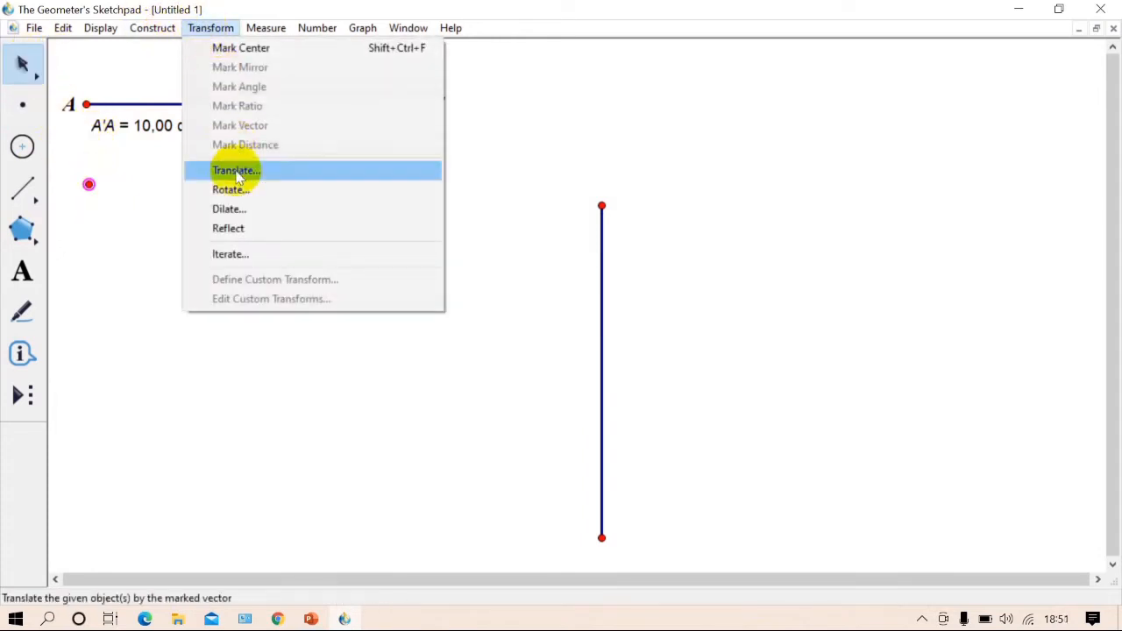
click(243, 167)
key(BackSpace)
text(3)
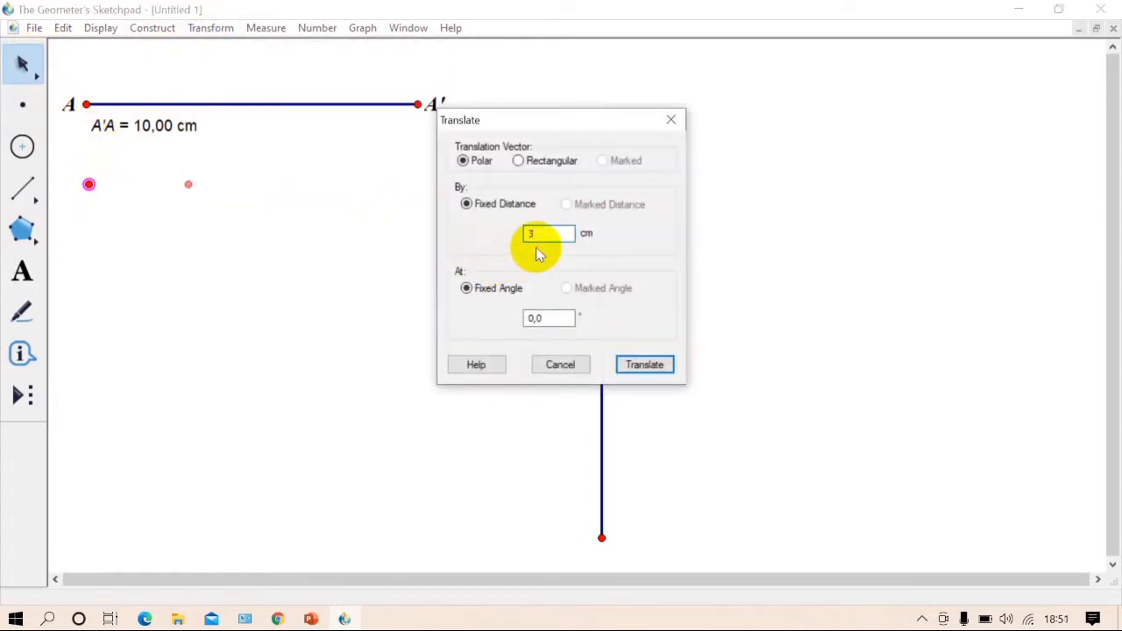
click(646, 364)
click(38, 180)
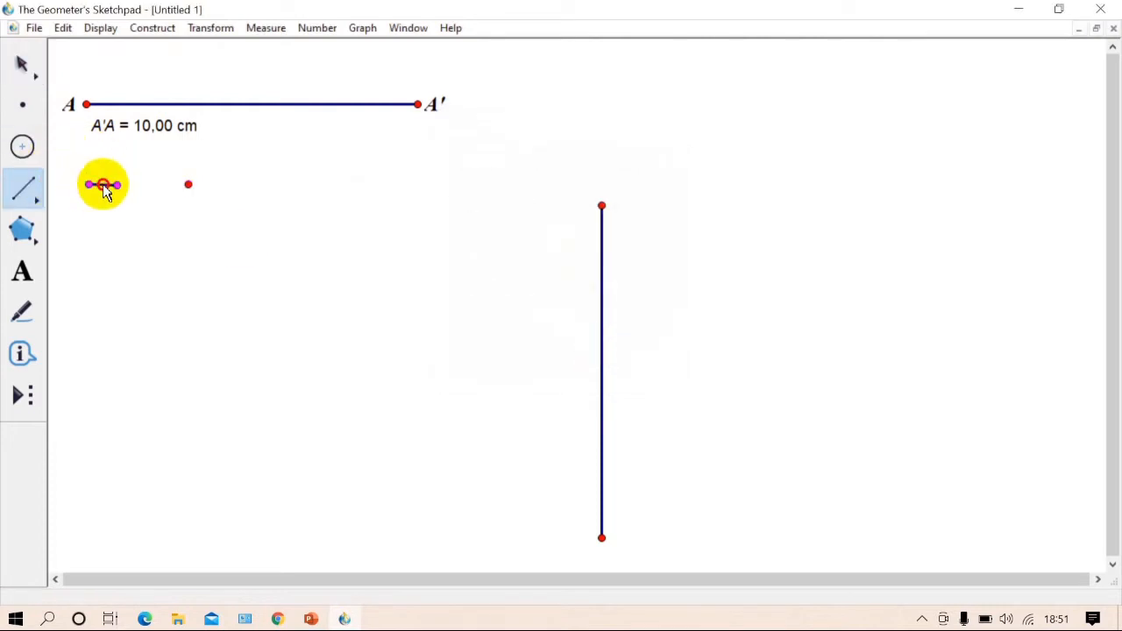
drag(104, 191, 188, 183)
Step: Align the 3 cm segment under point A, then measure the distance between its endpoints and place the measurement below it
click(21, 64)
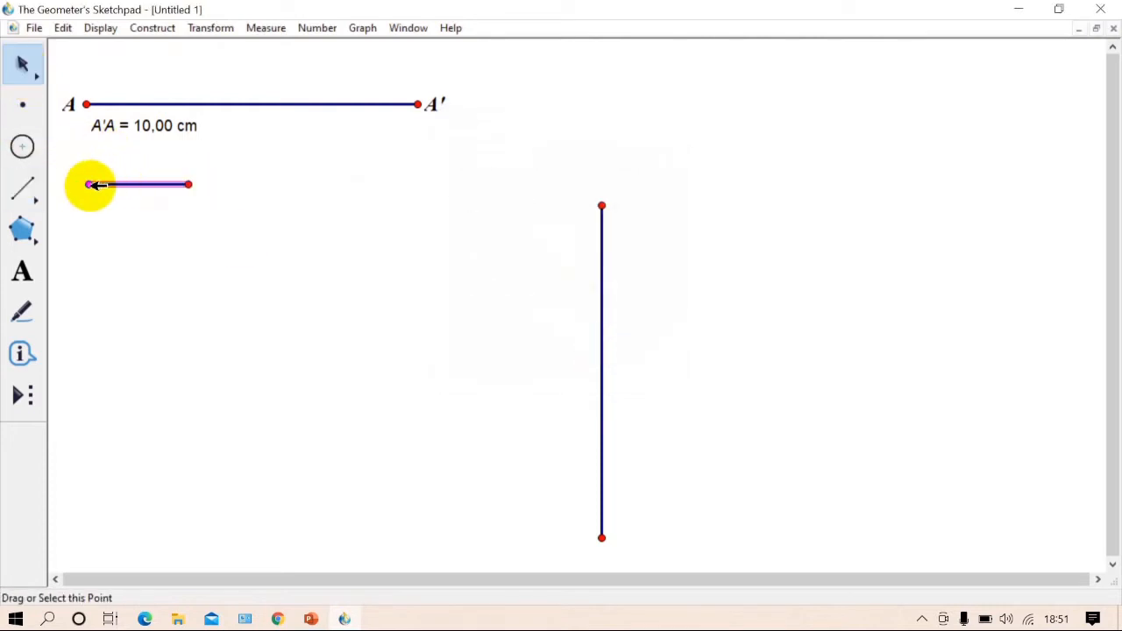
mouse_move(93, 184)
mouse_down()
mouse_move(113, 188)
mouse_move(88, 180)
mouse_up()
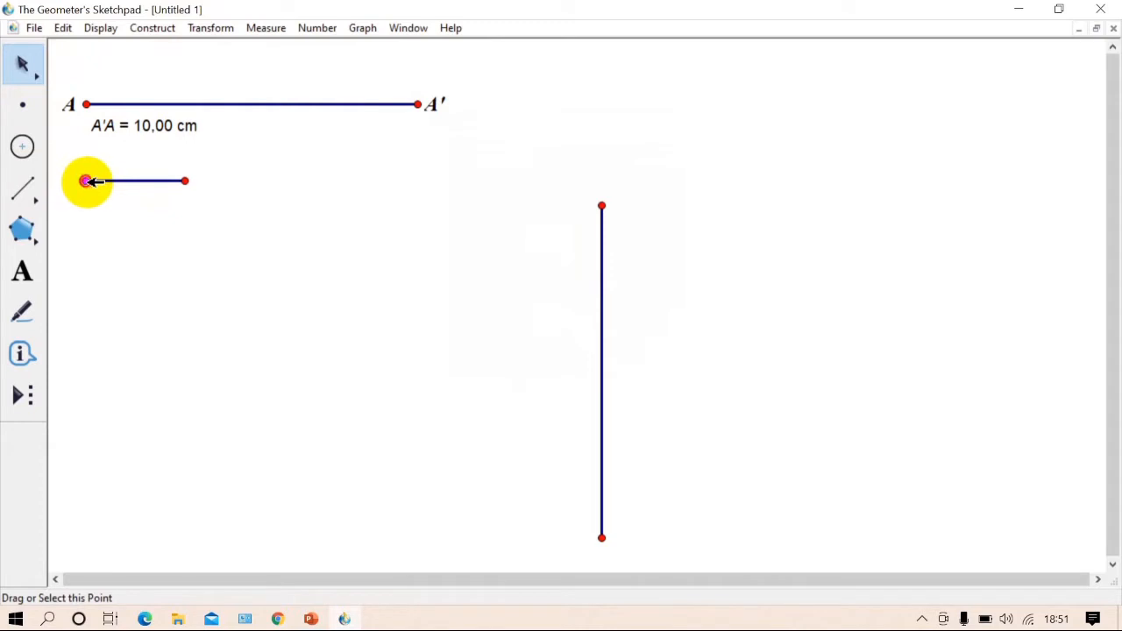
click(185, 181)
click(265, 28)
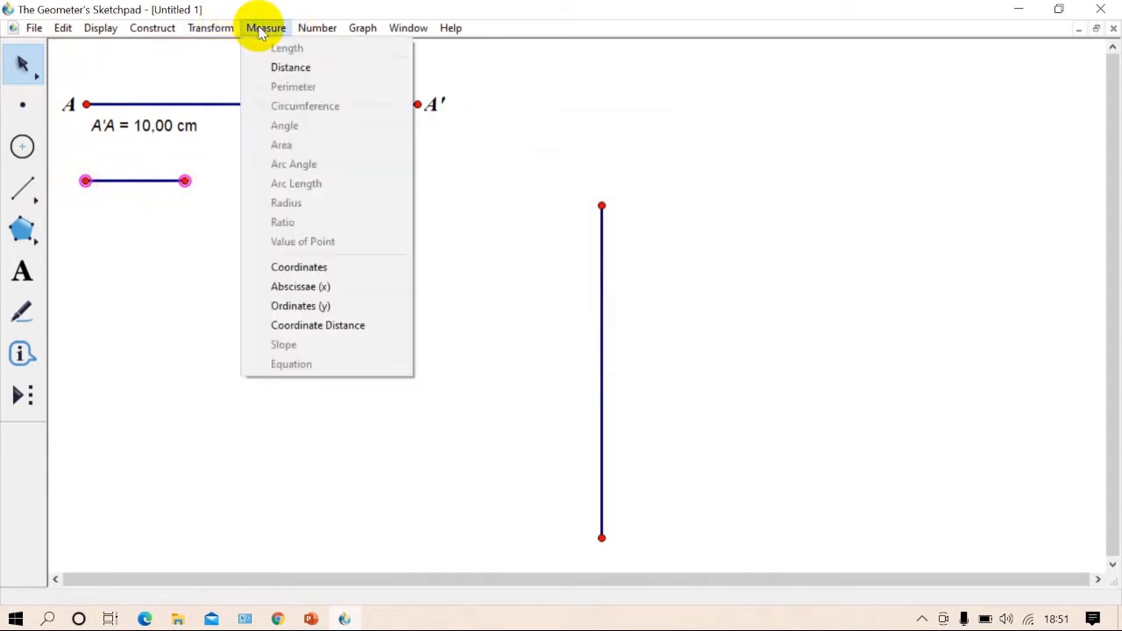
click(290, 67)
drag(176, 150, 176, 211)
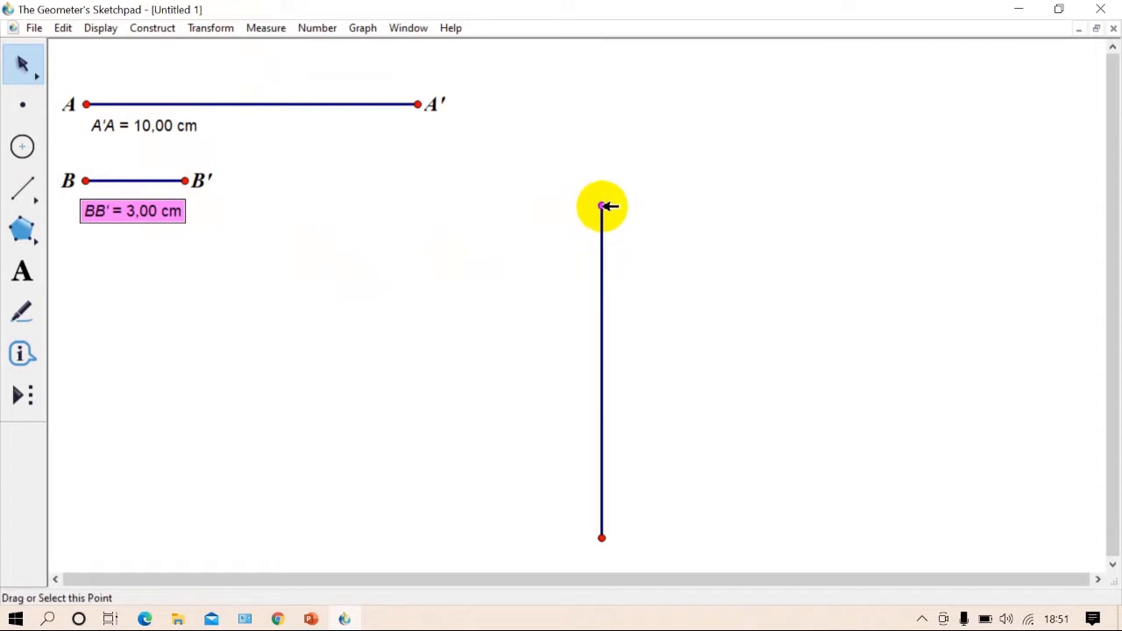
Step: Construct a circle centred on the vertical segment's upper endpoint with segment BB' as its radius
click(193, 248)
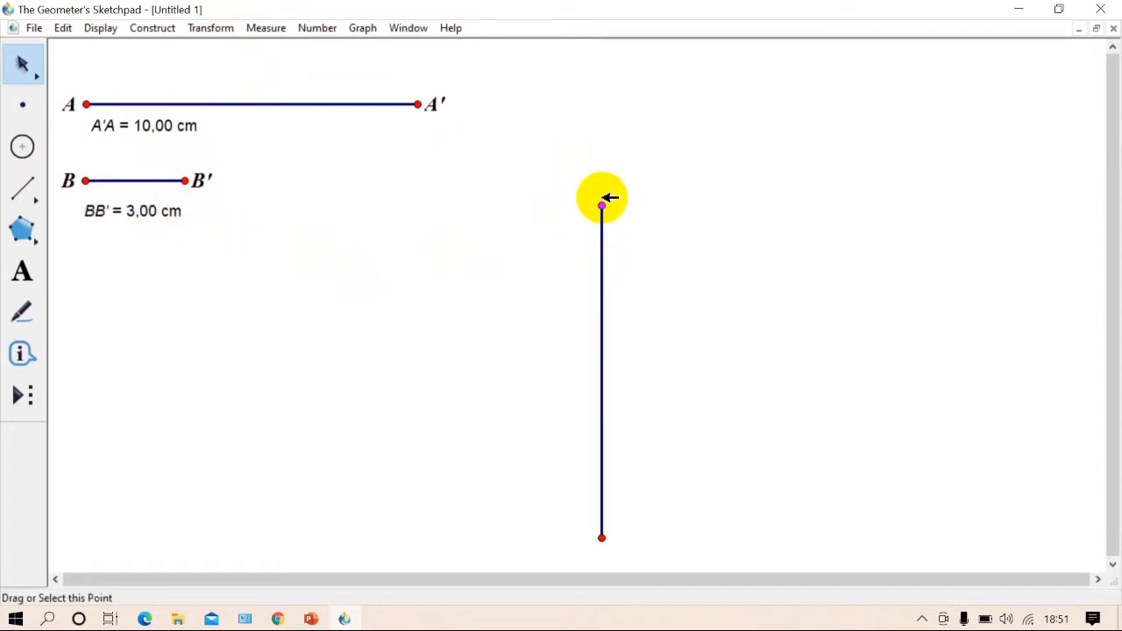
click(133, 181)
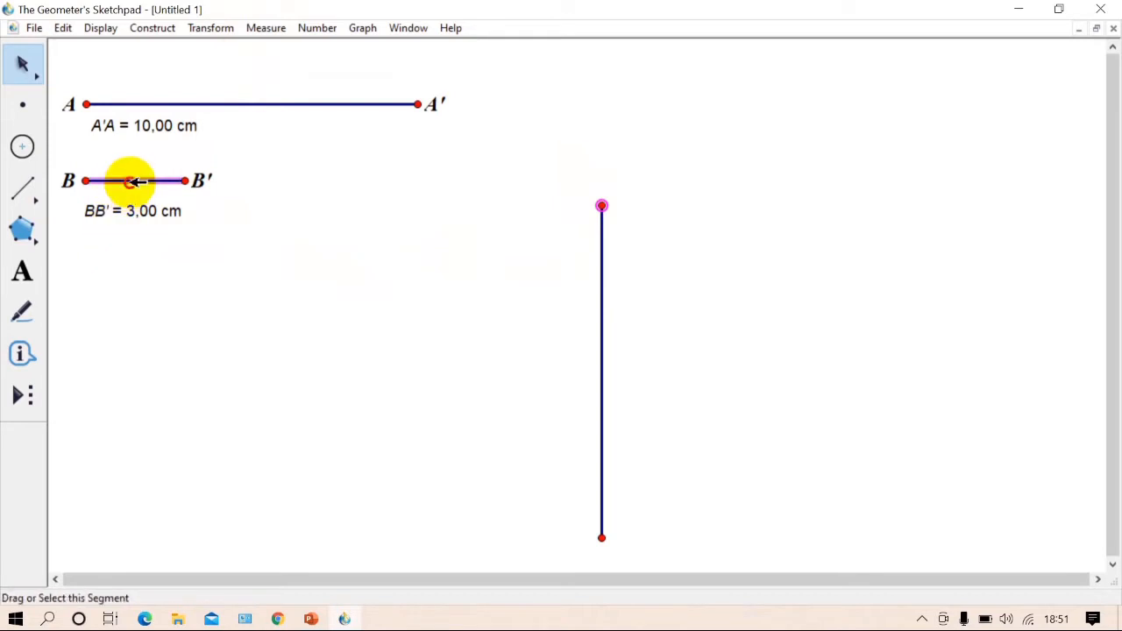
click(157, 30)
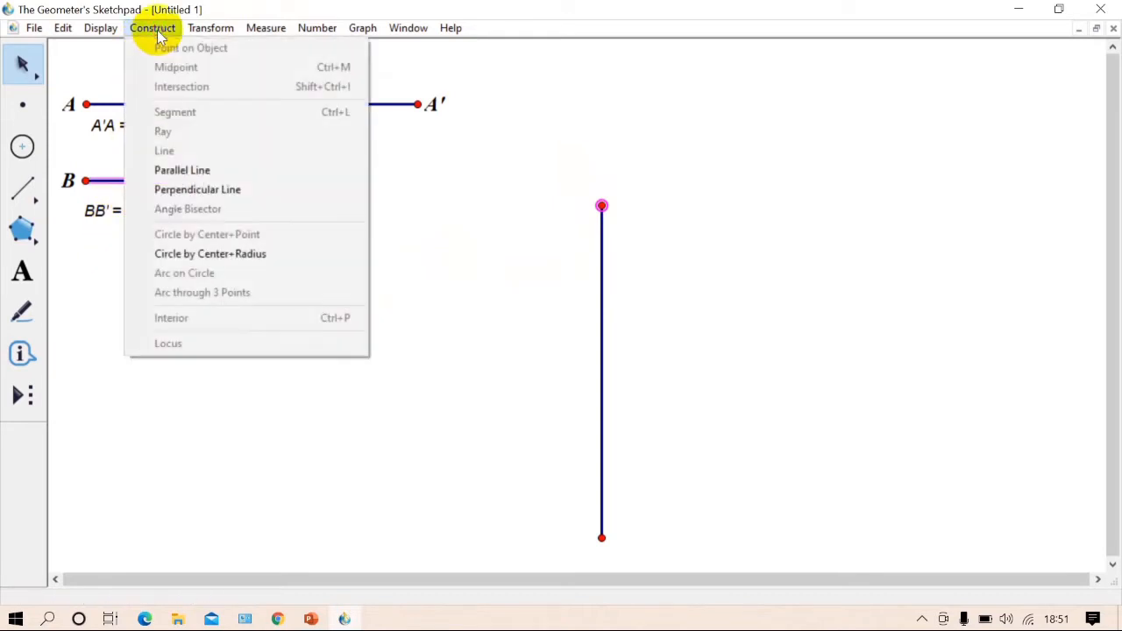
click(235, 258)
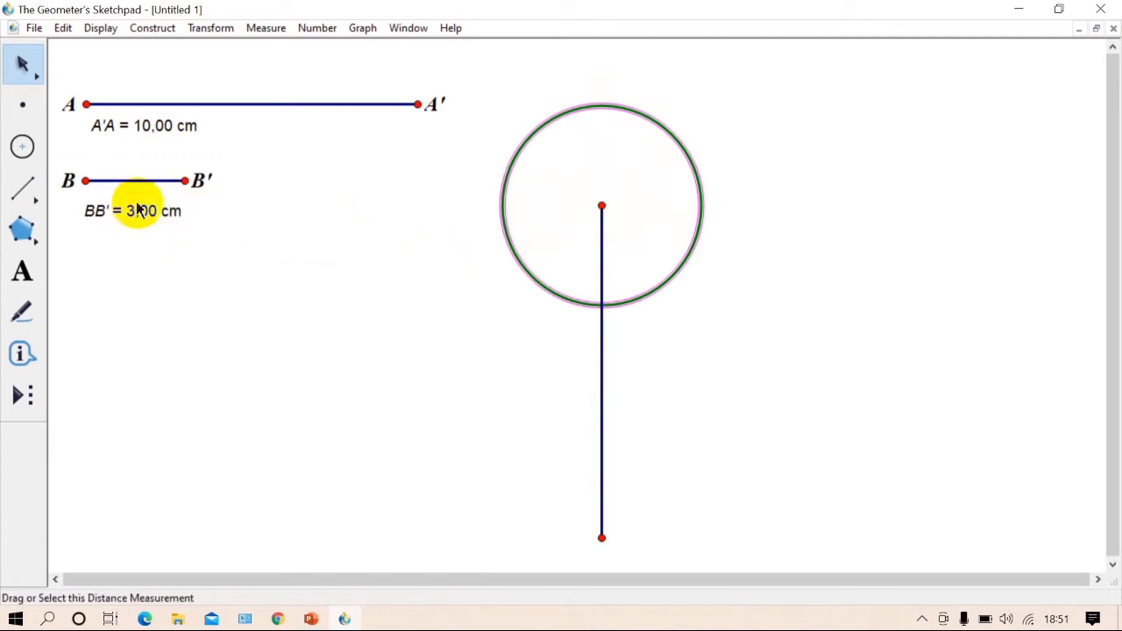
Step: Construct a circle centred on the vertical segment's lower endpoint with segment AA' as its radius
click(465, 288)
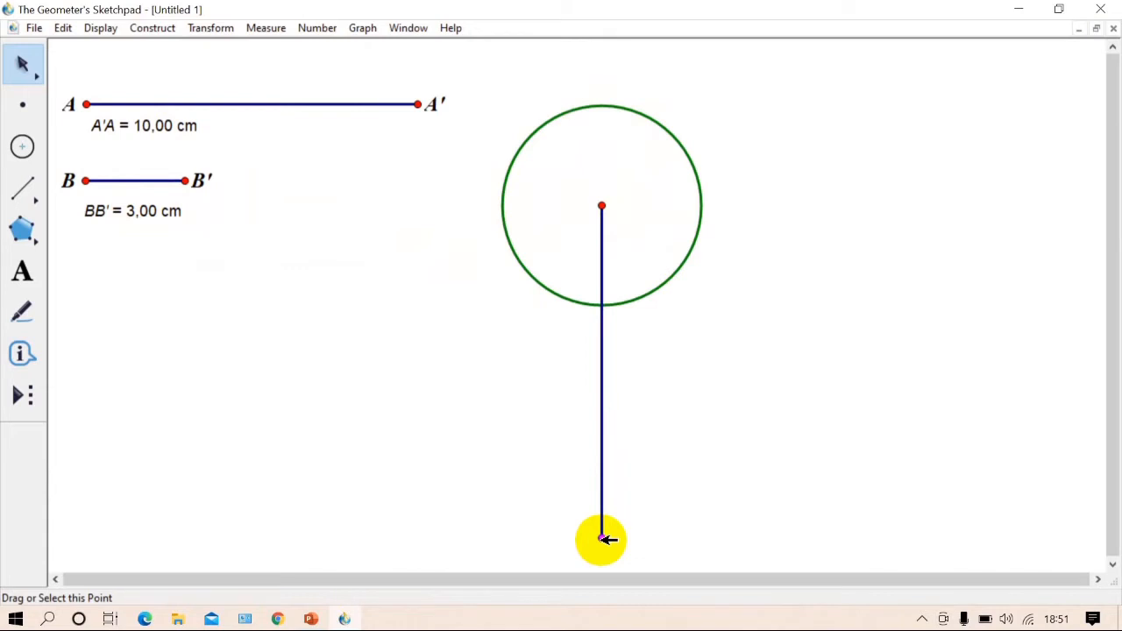
click(601, 538)
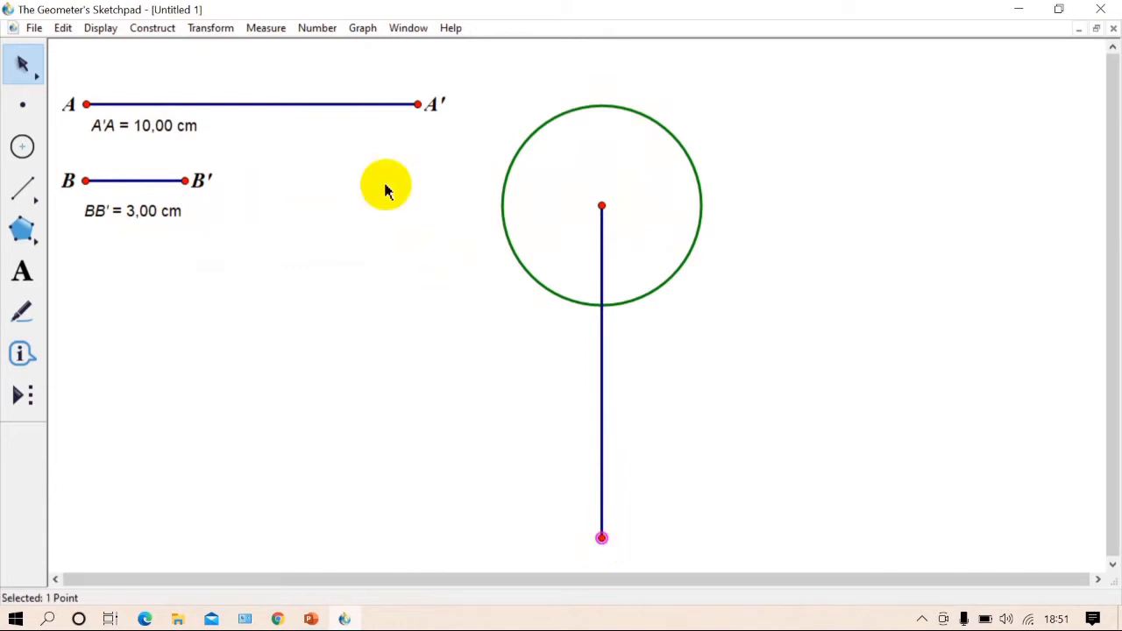
click(304, 103)
click(152, 27)
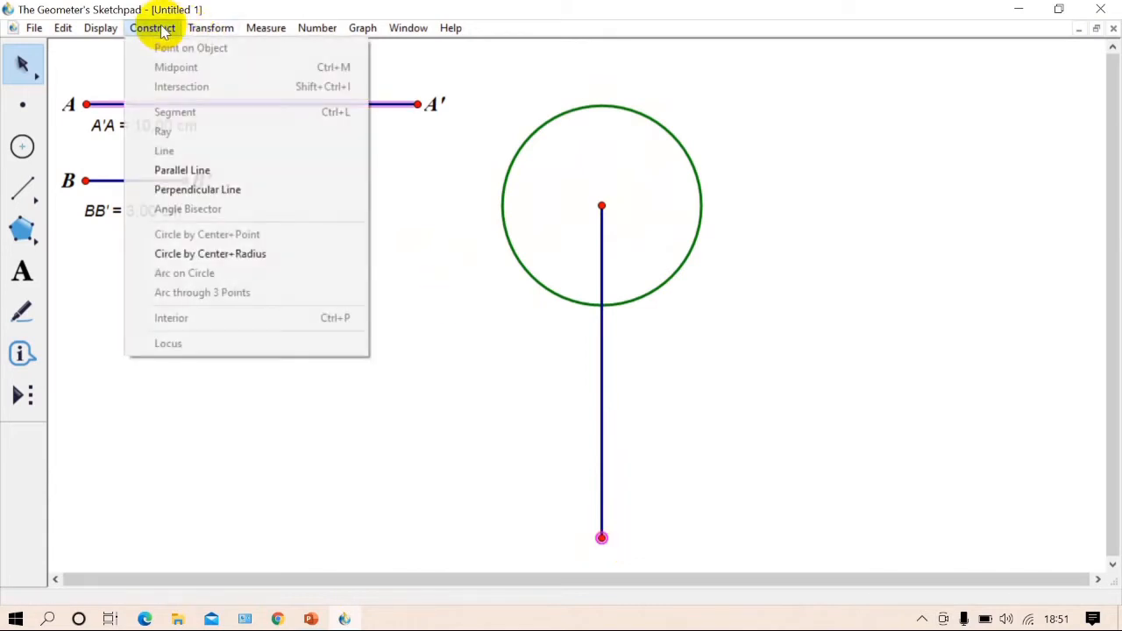
click(250, 253)
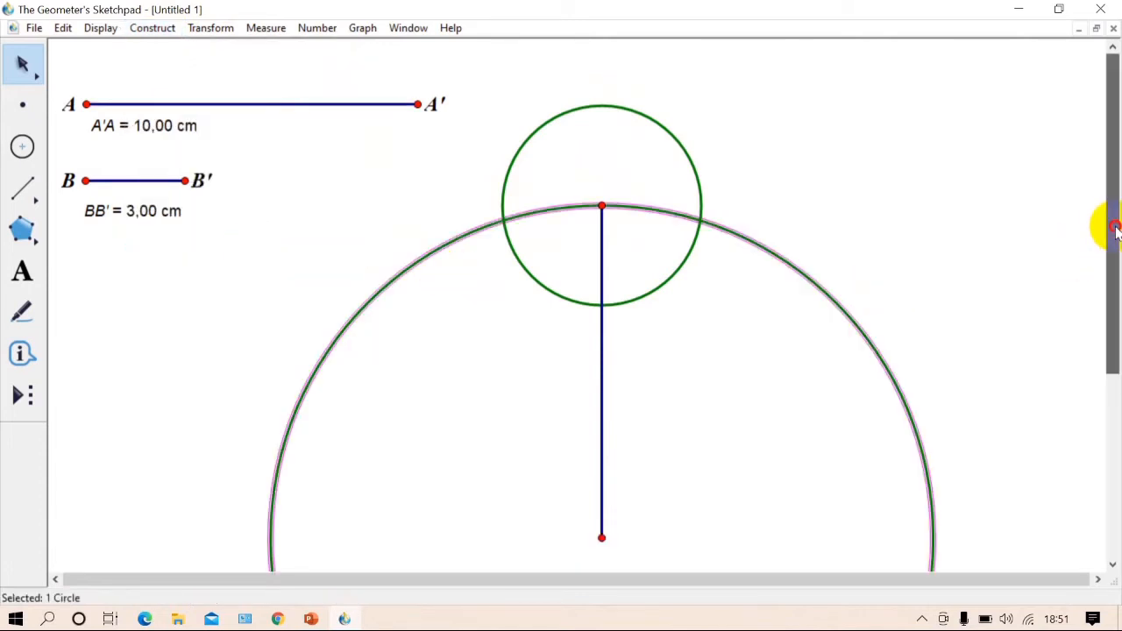
Step: Check the Problem 4 figure in PowerPoint, then return to Geometer's Sketchpad and mark the small circle's intersection with the vertical segment
mouse_move(1111, 224)
mouse_down()
mouse_move(1112, 254)
mouse_move(1112, 227)
mouse_up()
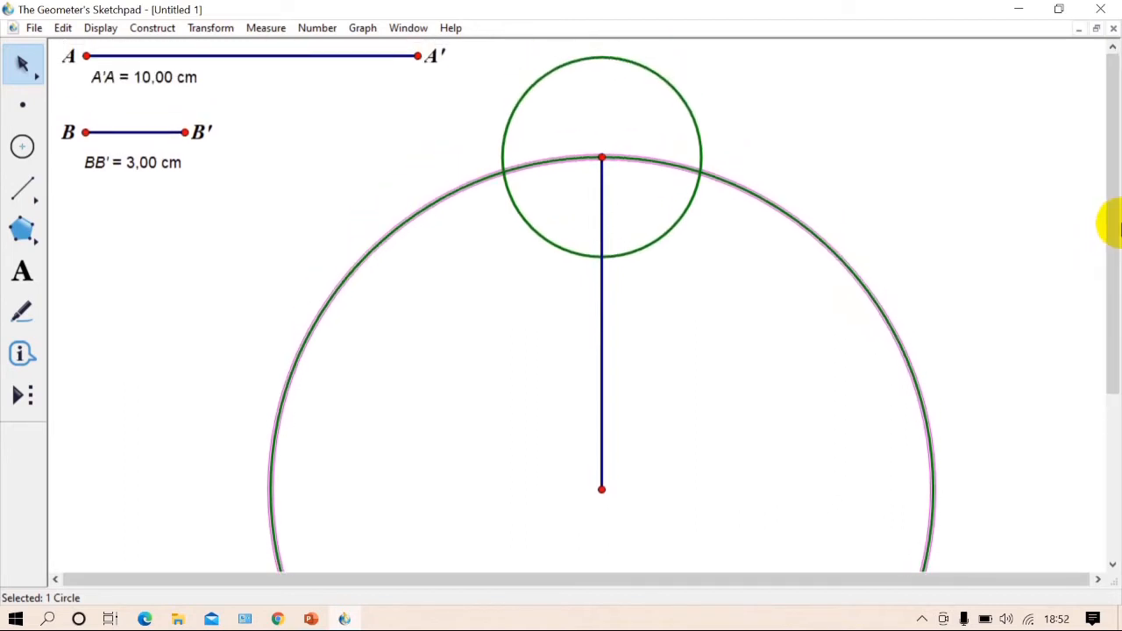
click(311, 619)
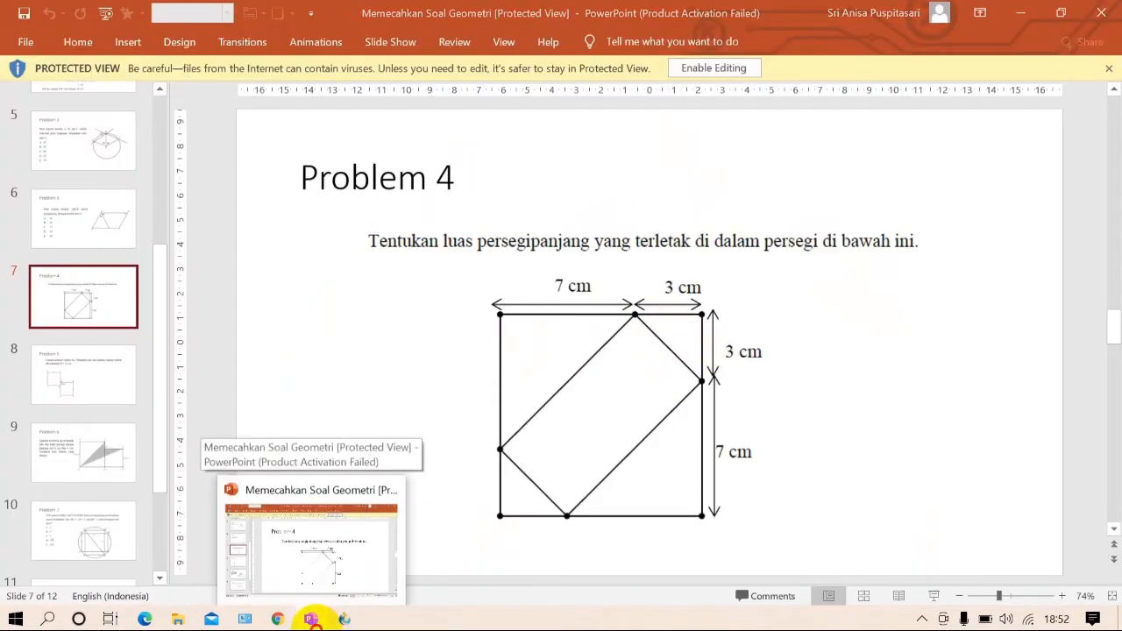
click(313, 619)
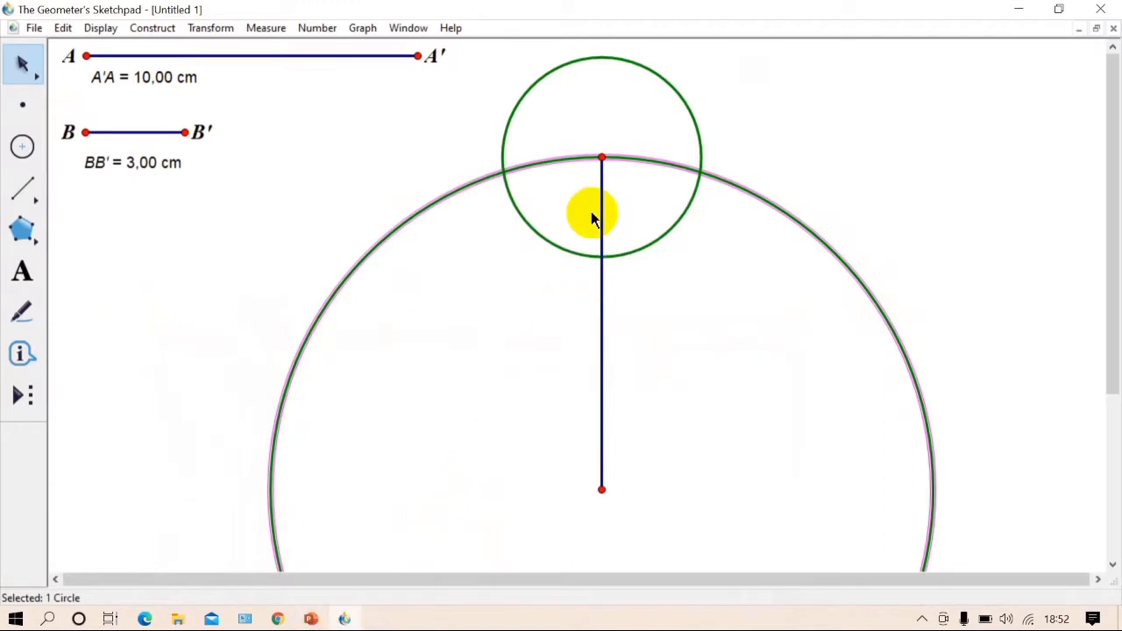
click(26, 105)
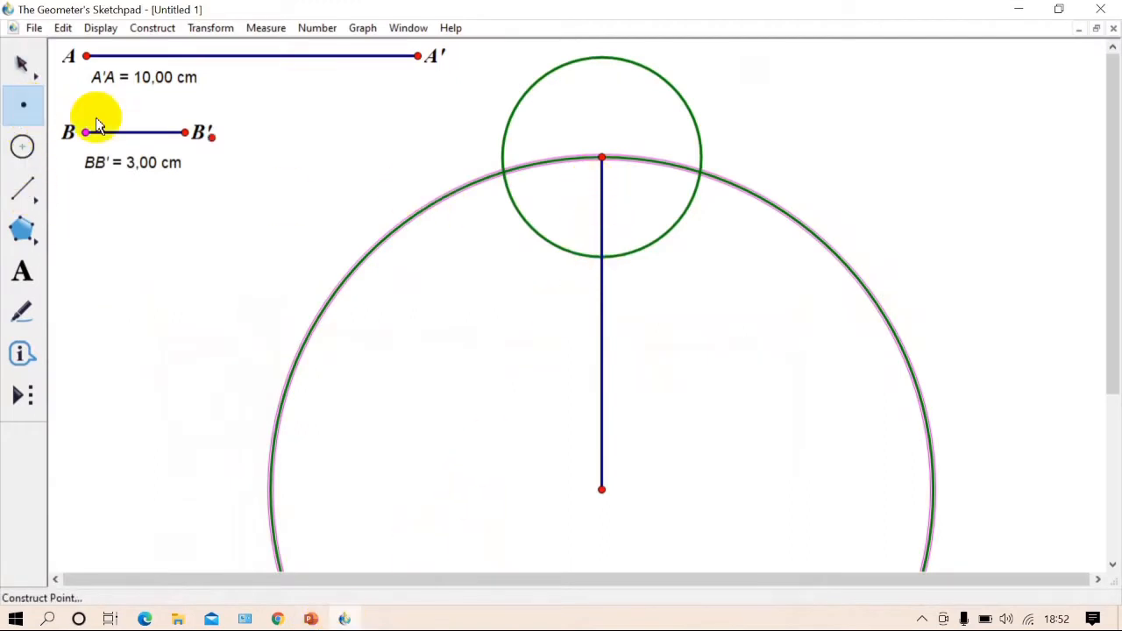
click(602, 255)
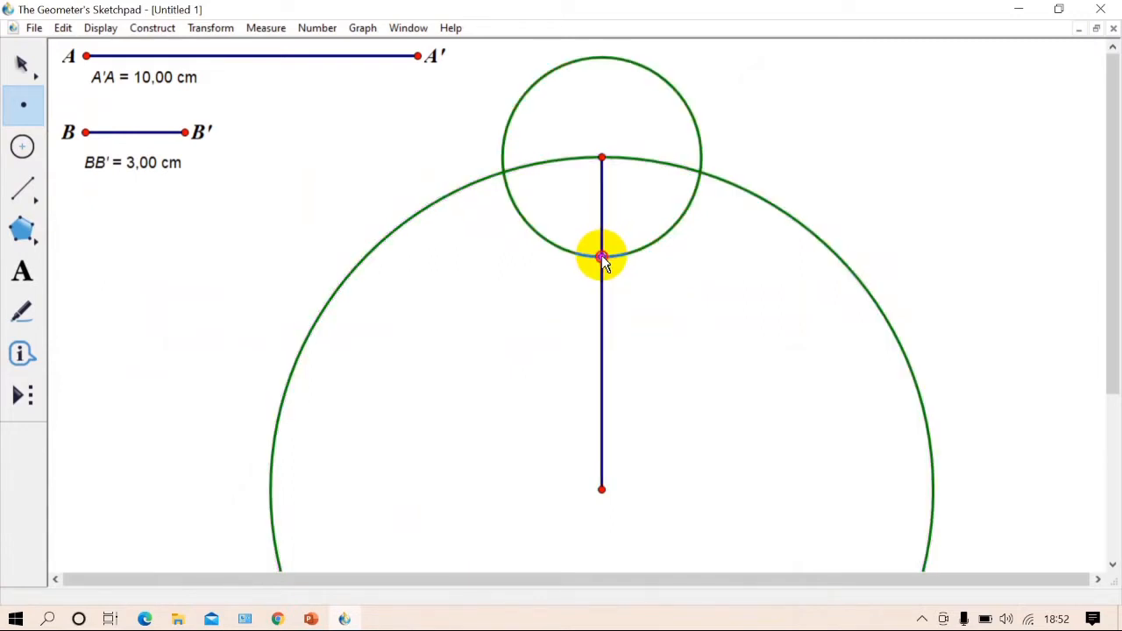
key(Escape)
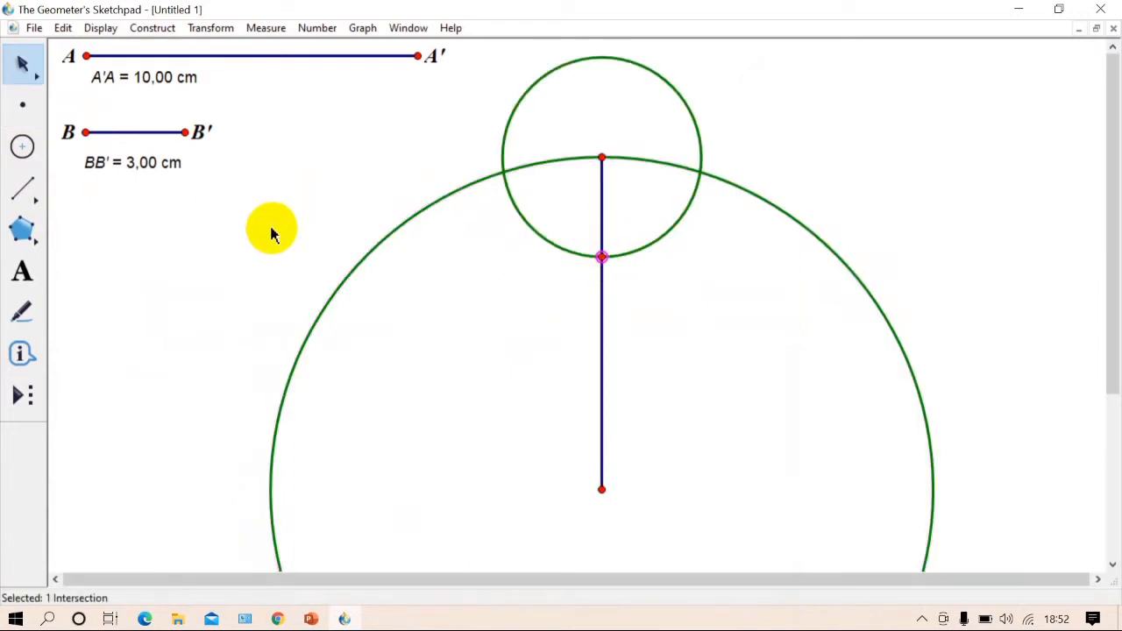
Step: Construct perpendicular lines to the vertical segment through its two endpoints and the intersection point on the small circle
click(602, 158)
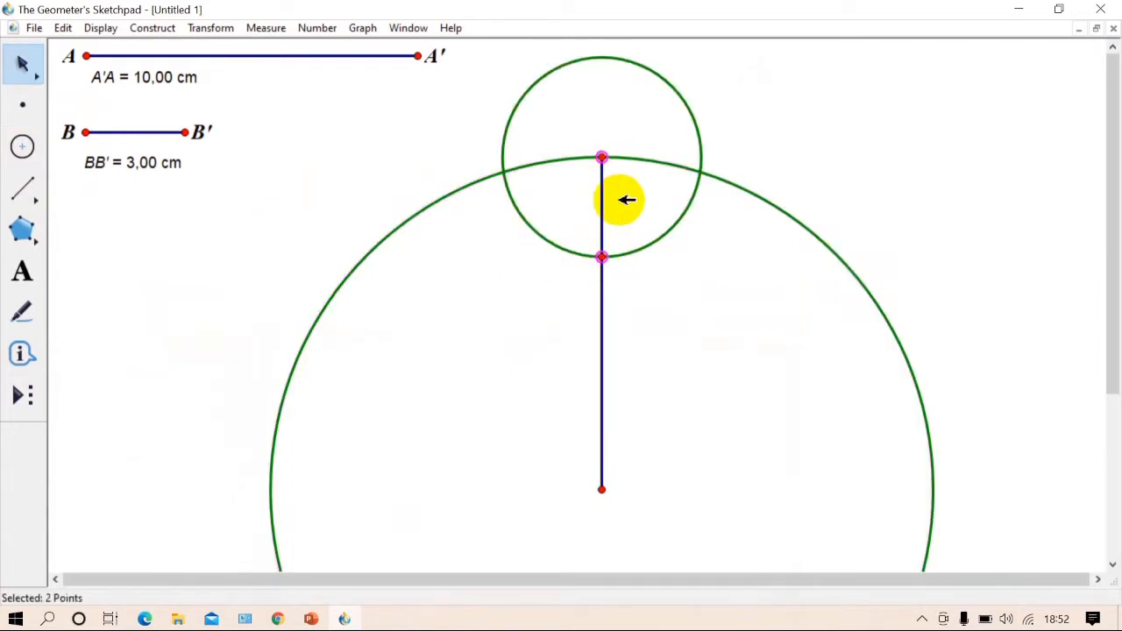
click(601, 488)
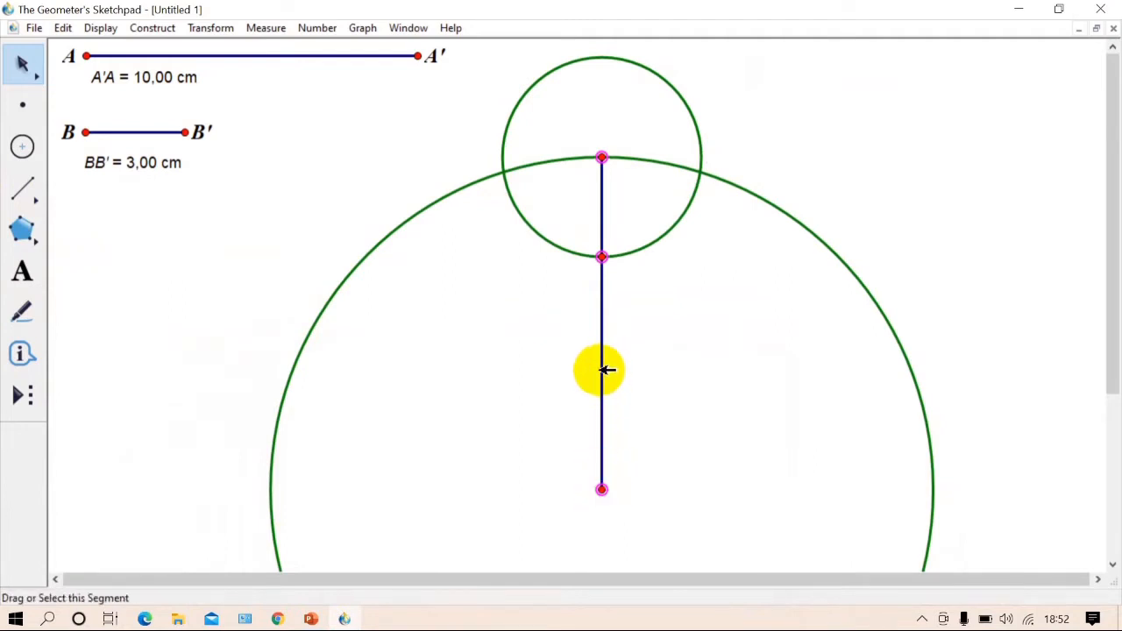
click(603, 370)
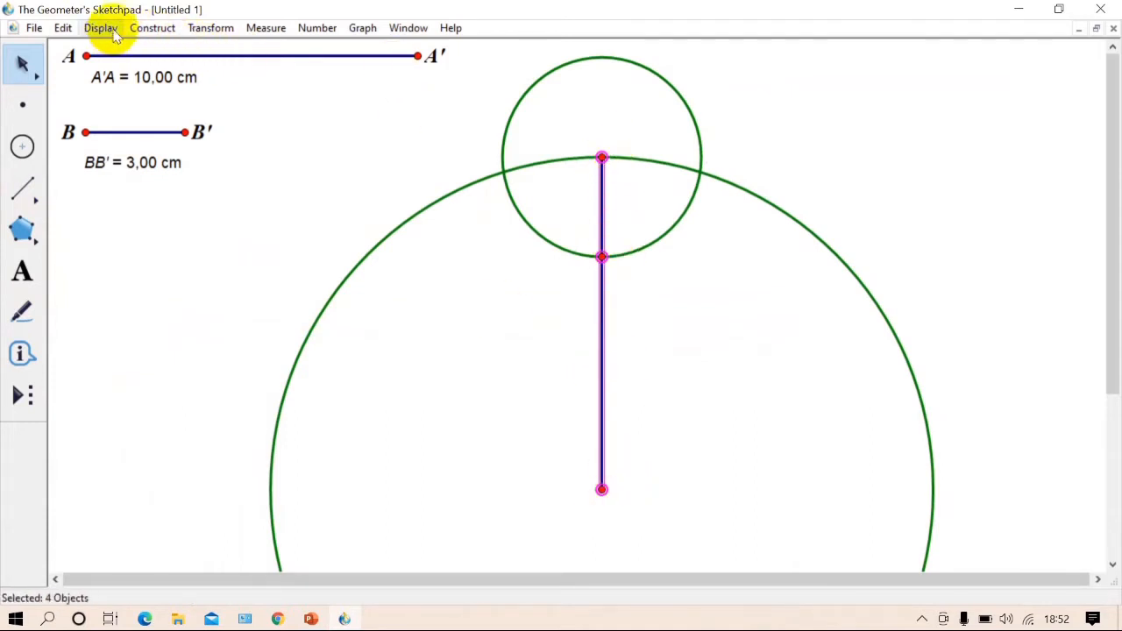
click(154, 28)
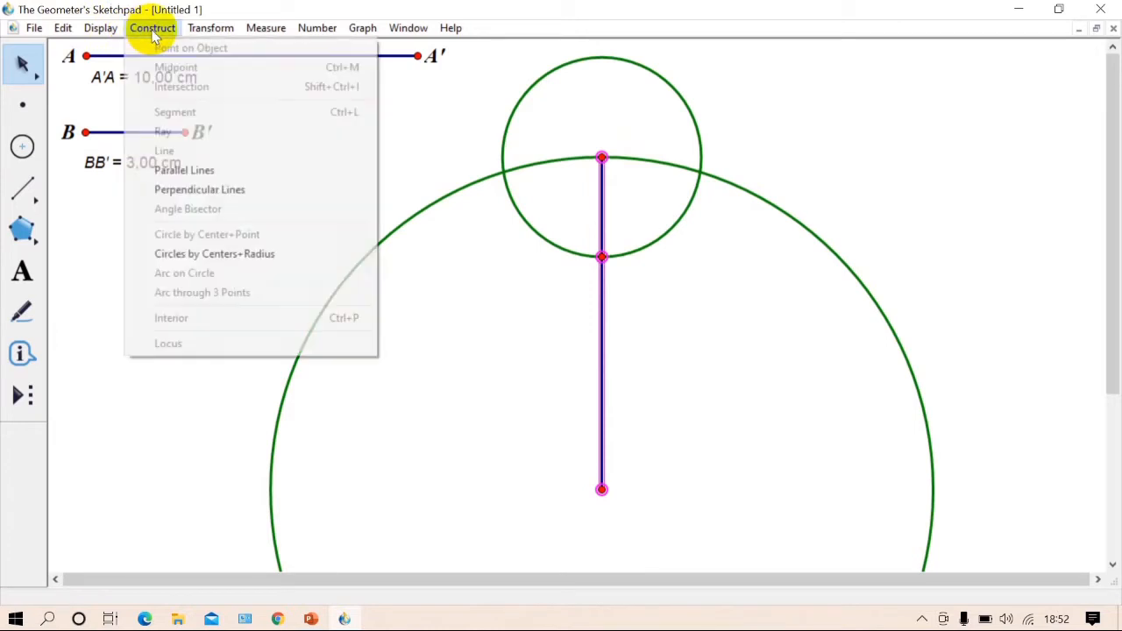
click(212, 189)
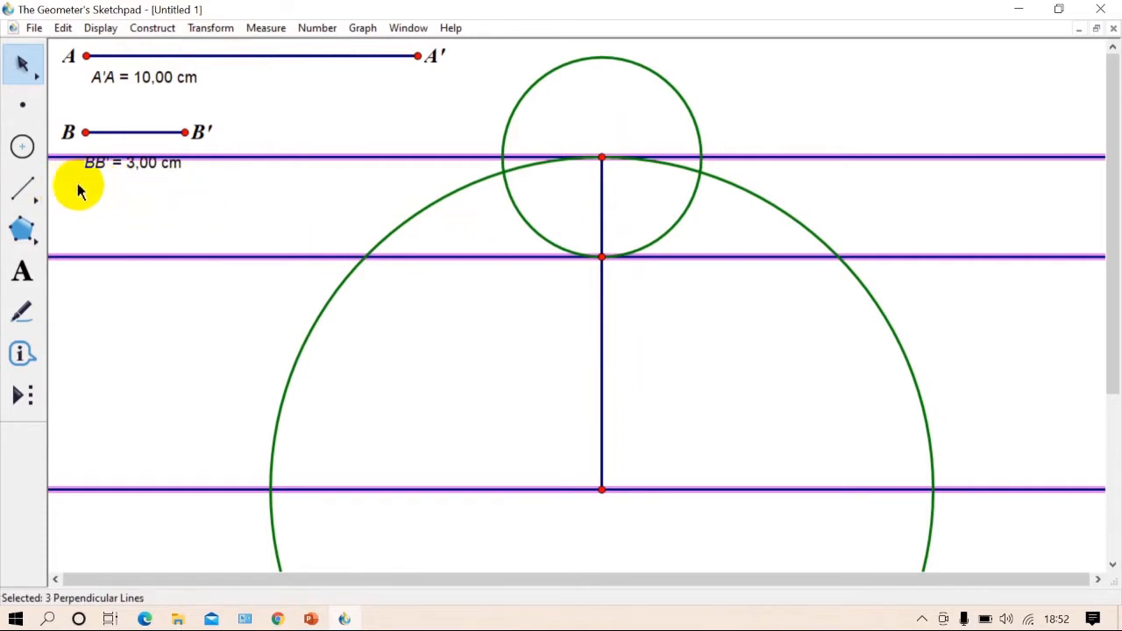
Step: Mark the left intersection of the large circle with the lowest horizontal line and clear the selection
click(22, 107)
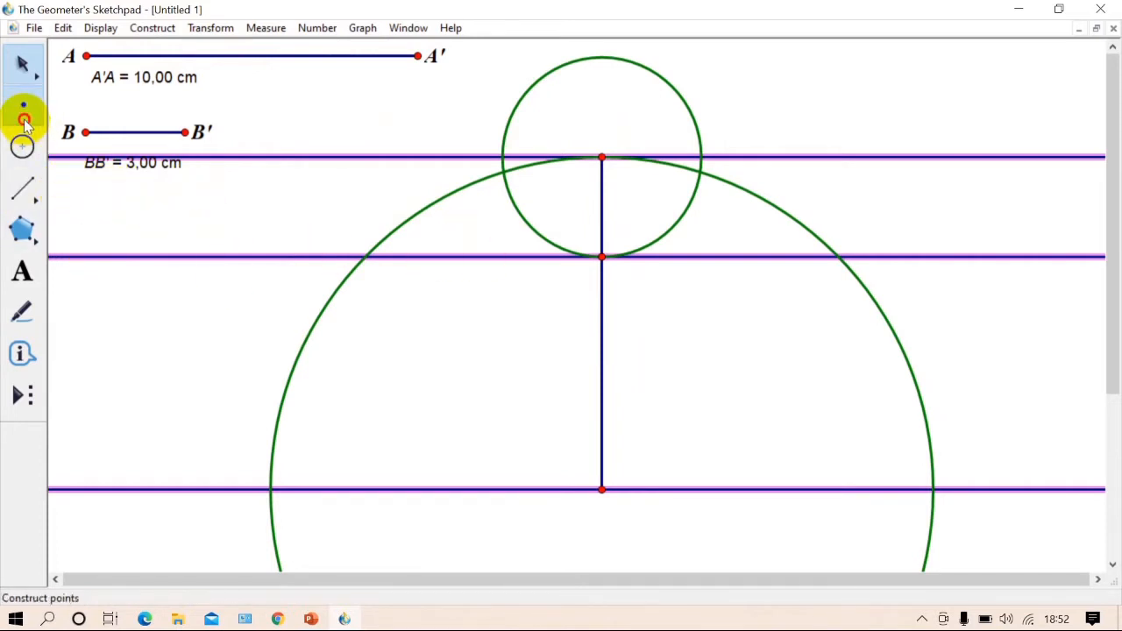
click(270, 489)
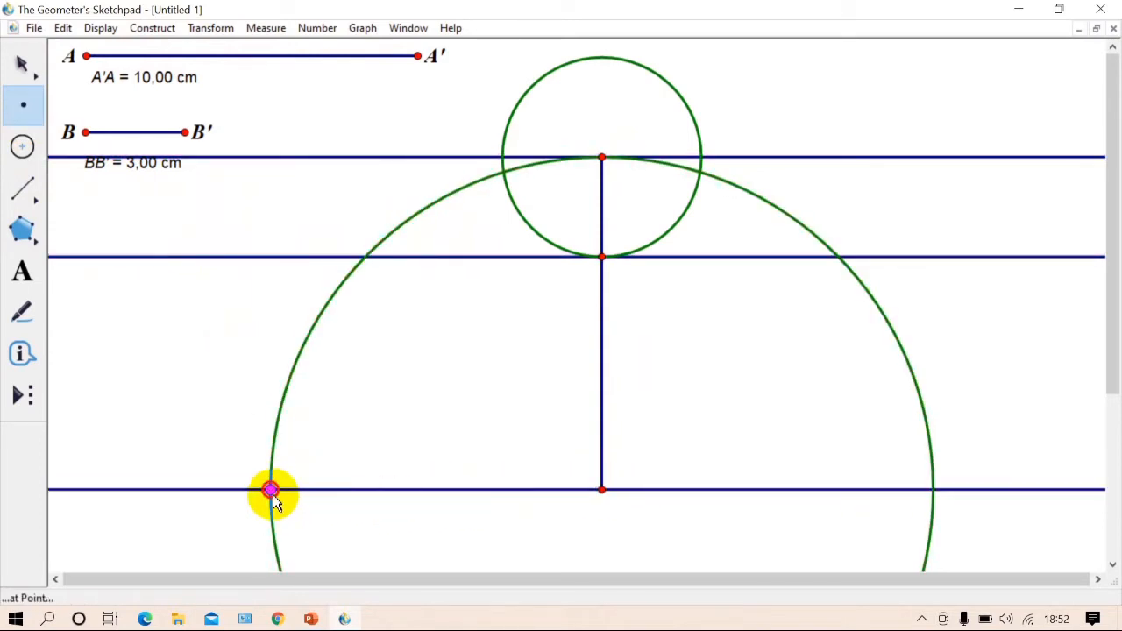
click(16, 75)
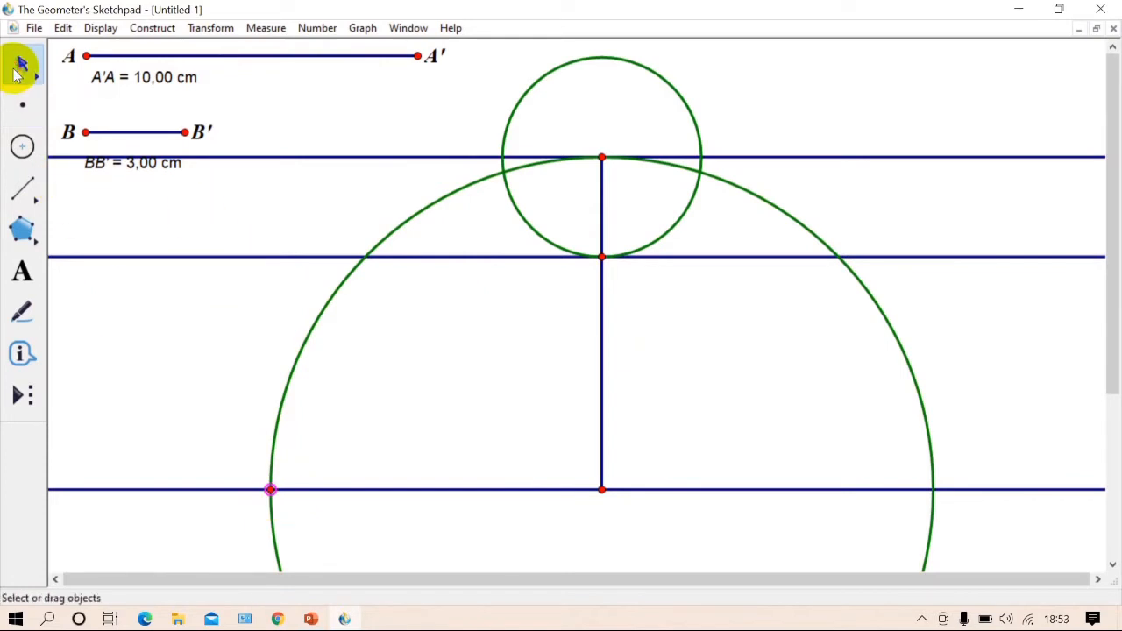
click(223, 471)
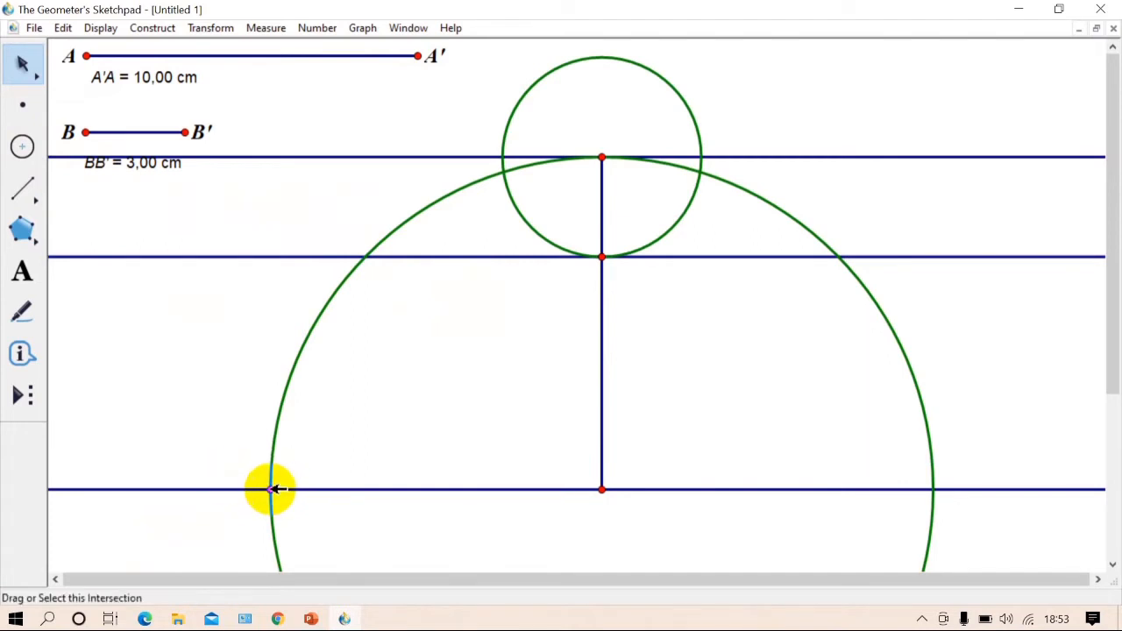
Step: Construct perpendiculars to the lowest horizontal line through its left intersection point and the vertical segment's lower endpoint
click(271, 488)
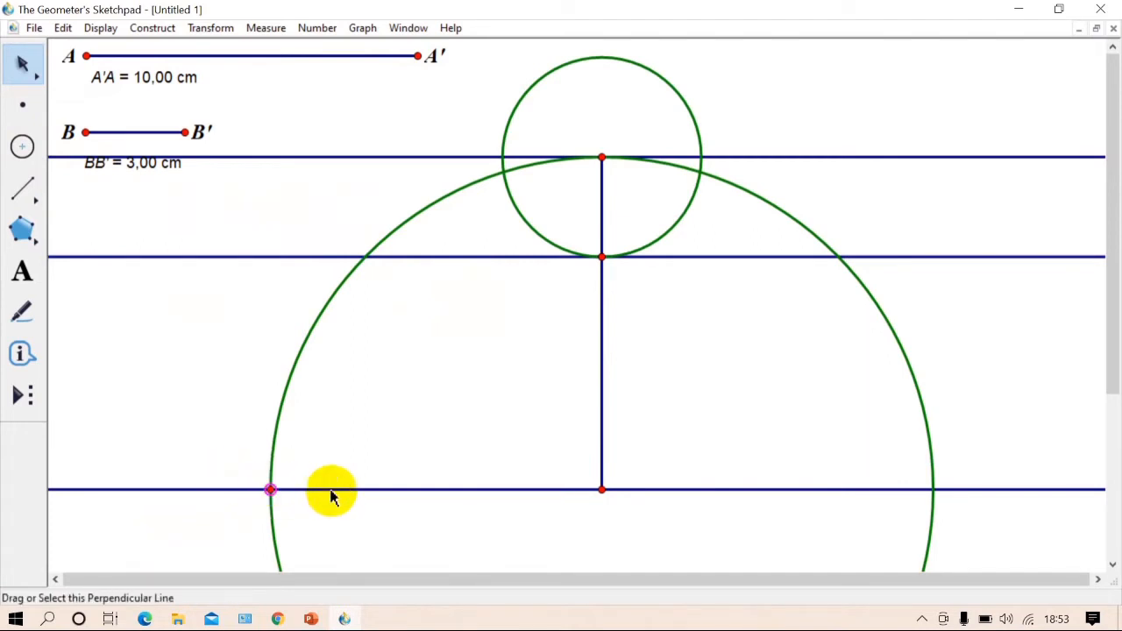
click(405, 487)
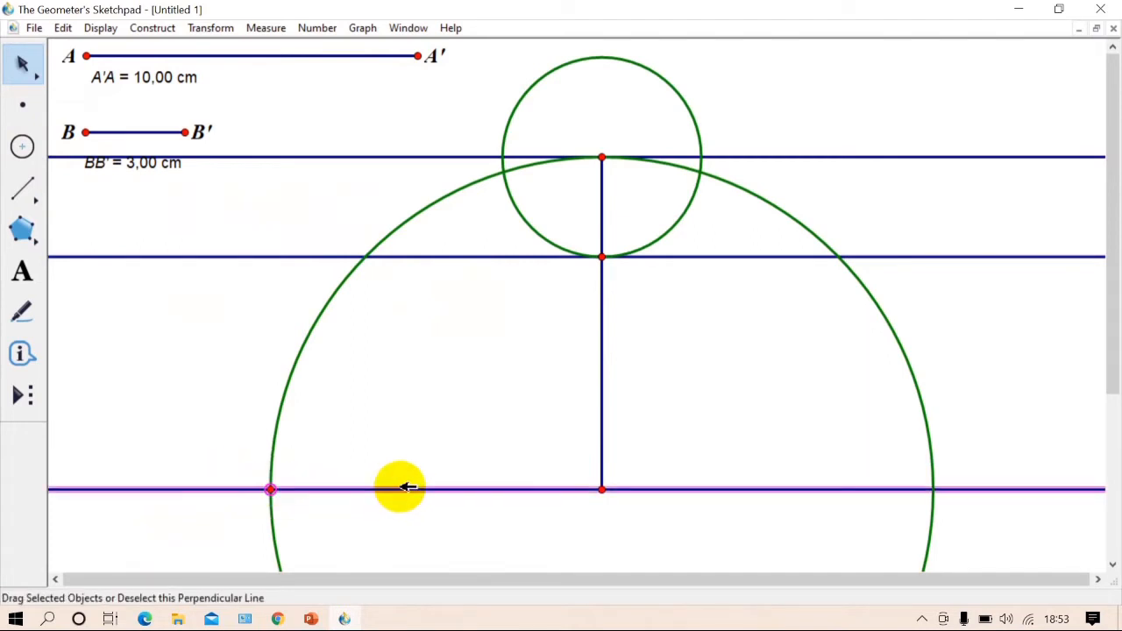
click(603, 488)
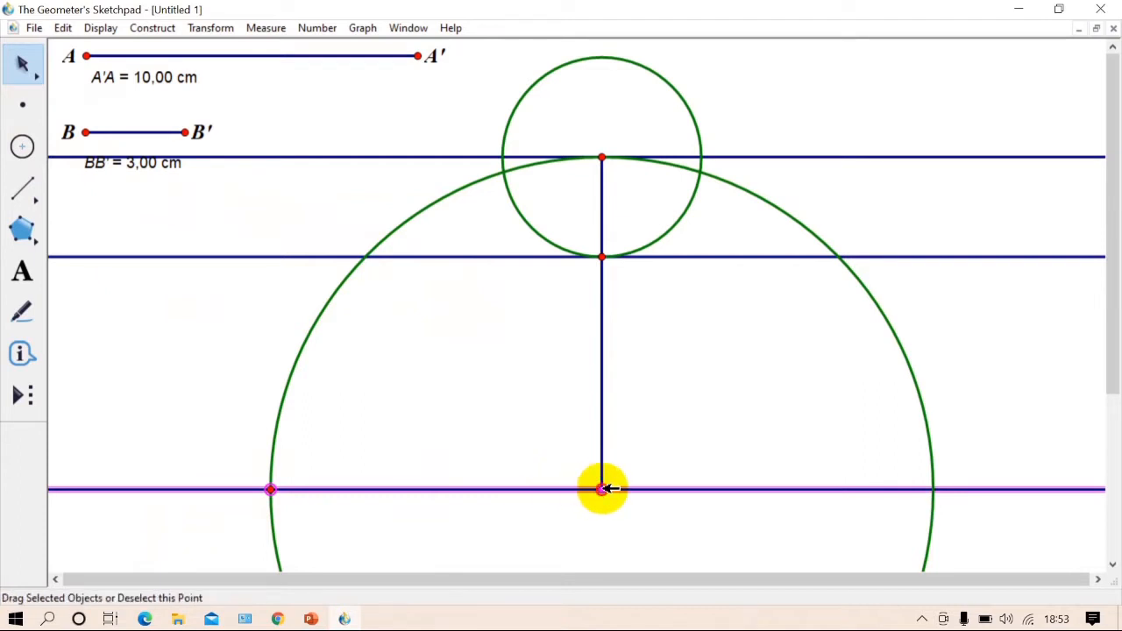
click(155, 27)
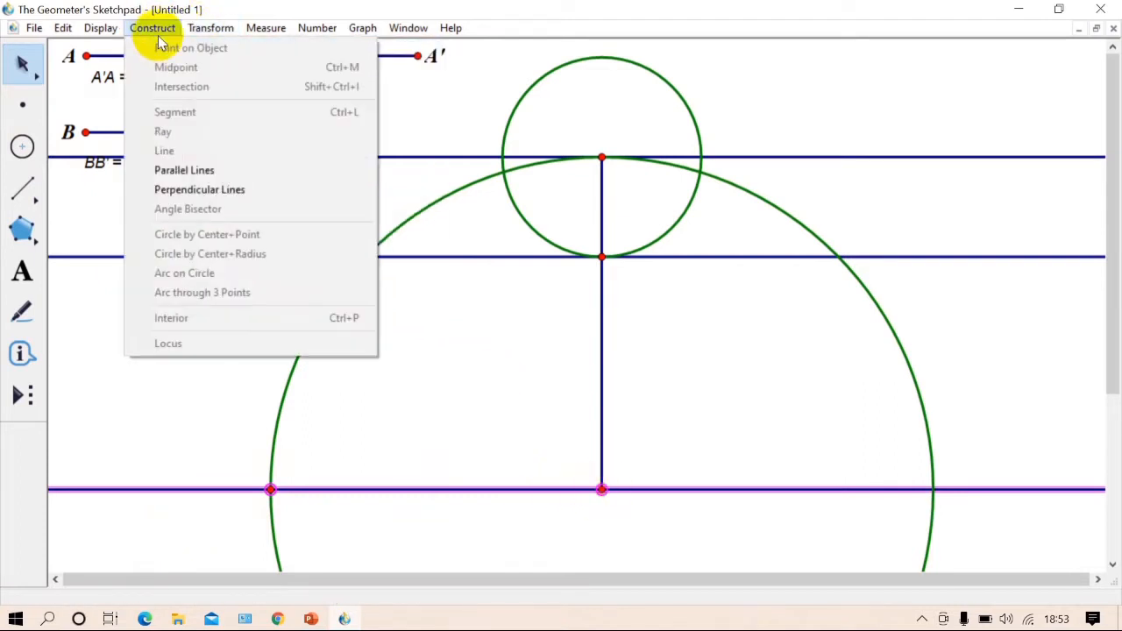
click(200, 190)
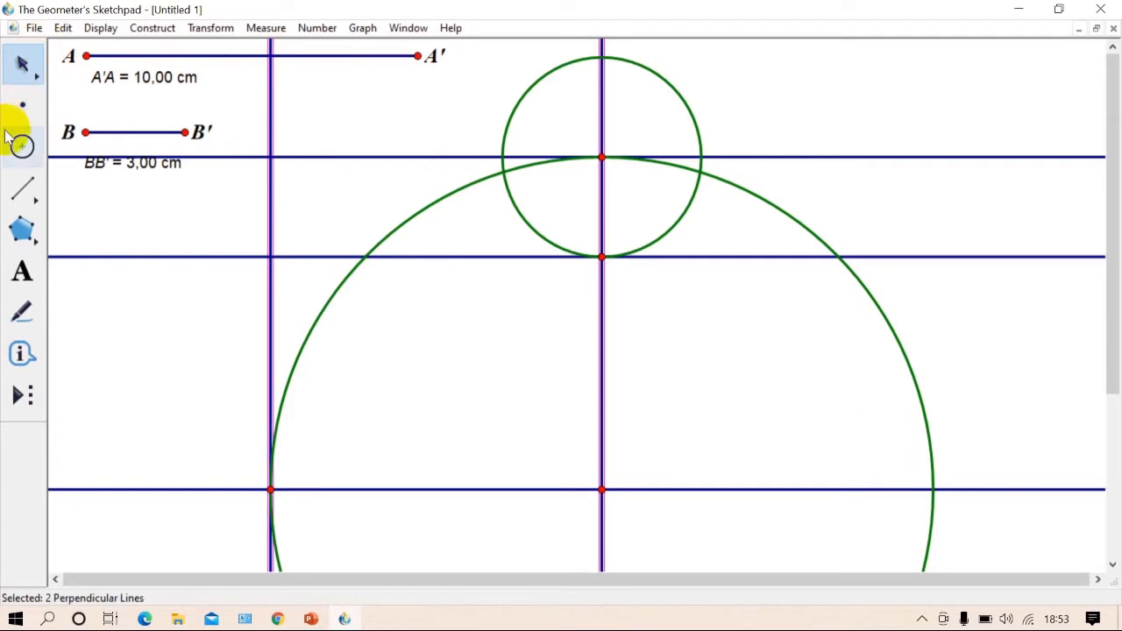
Step: Mark the intersection of the left vertical line with the uppermost horizontal line as the square's upper-left corner
click(21, 108)
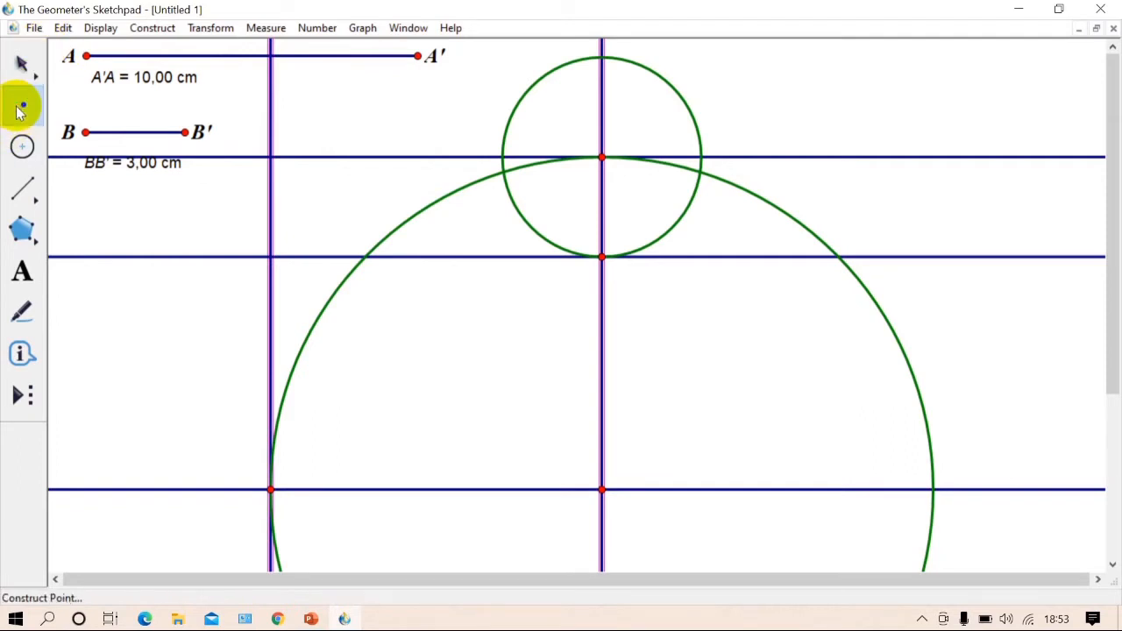
click(270, 157)
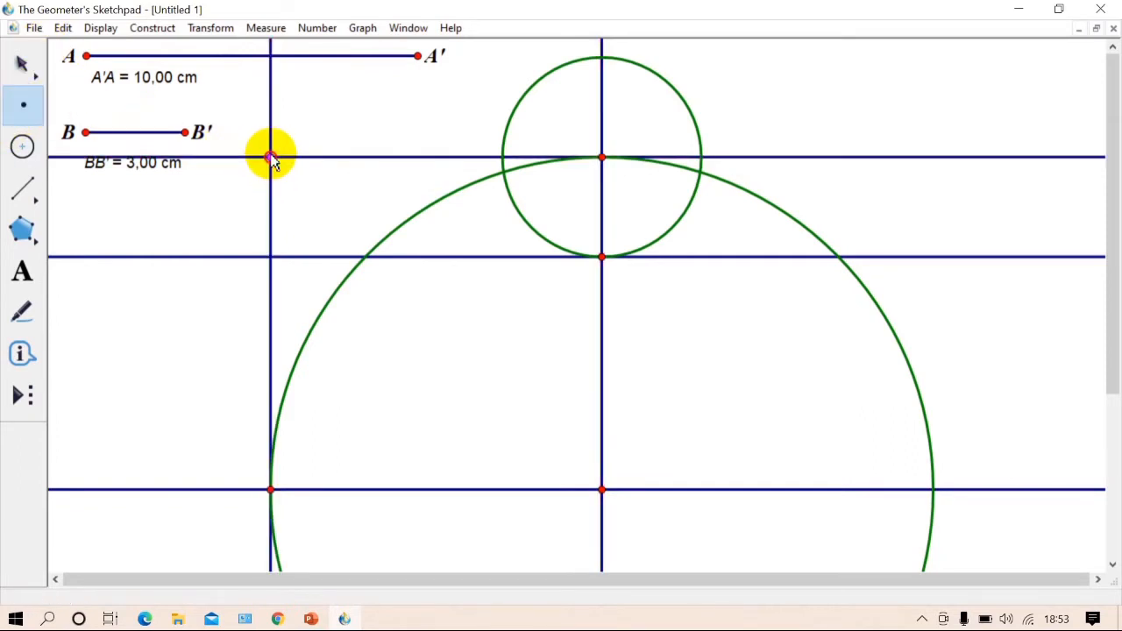
click(27, 111)
click(27, 66)
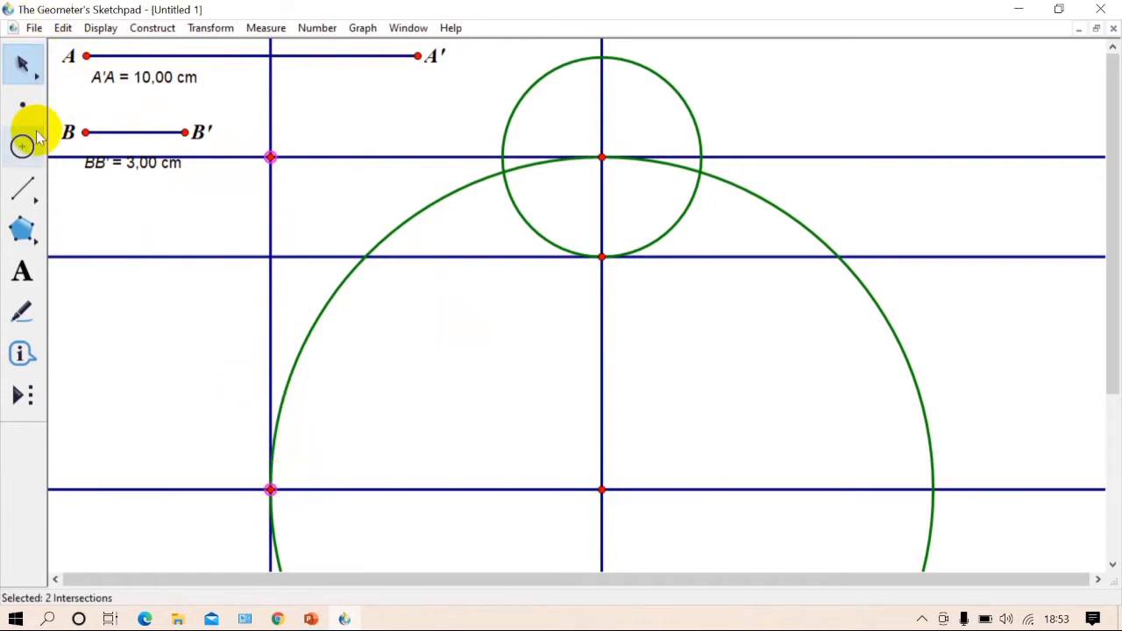
Step: Construct circles centred on the square's two left corners with segment BB' as their radius, and clear the selection
click(152, 27)
click(92, 225)
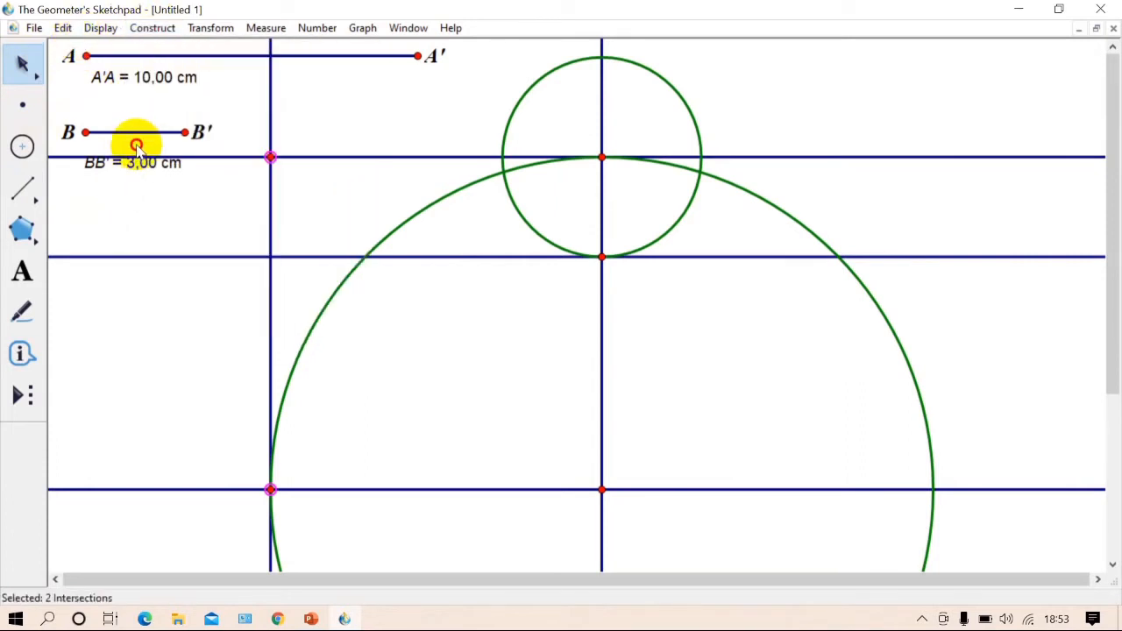
click(151, 27)
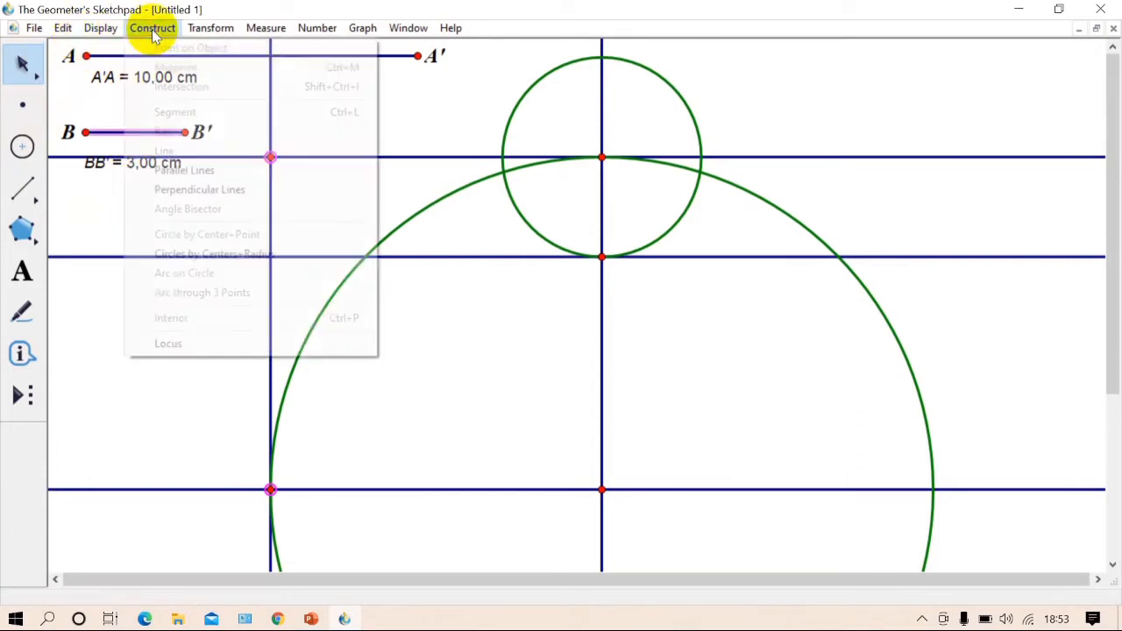
click(203, 253)
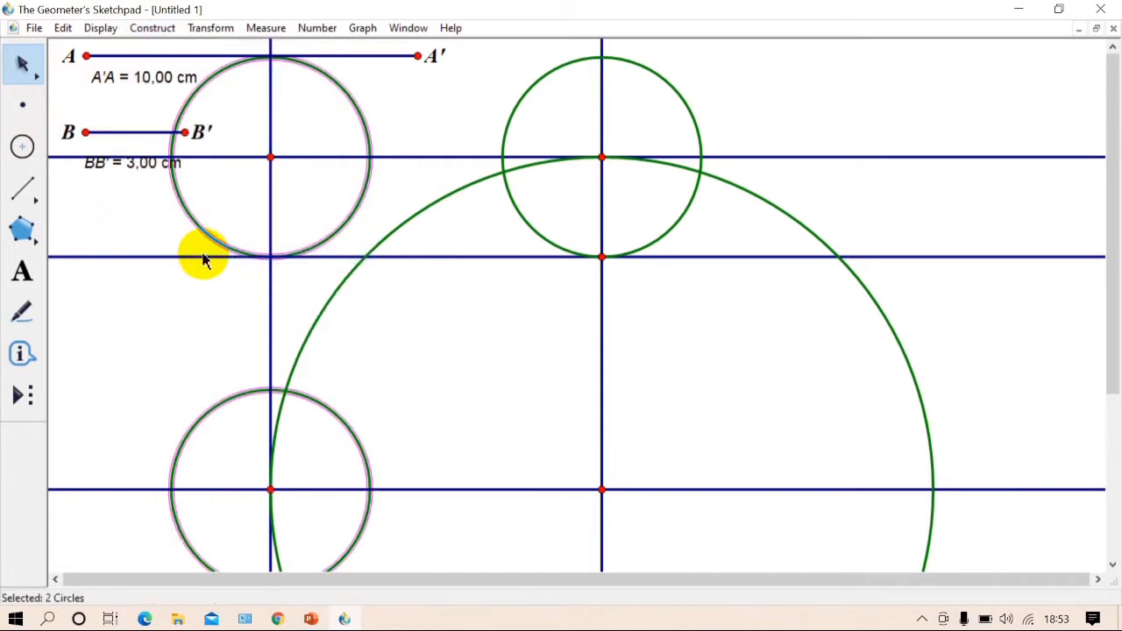
click(194, 302)
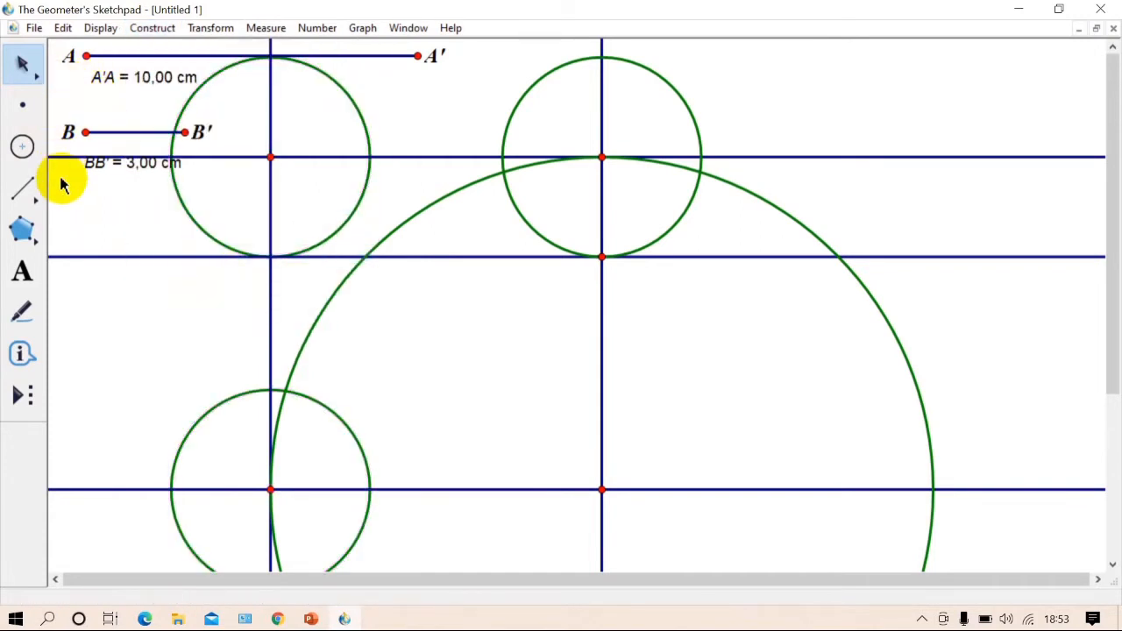
Step: Mark where the lower-left circle meets the square's bottom and left sides, and where the upper-right circle meets its top side
click(25, 105)
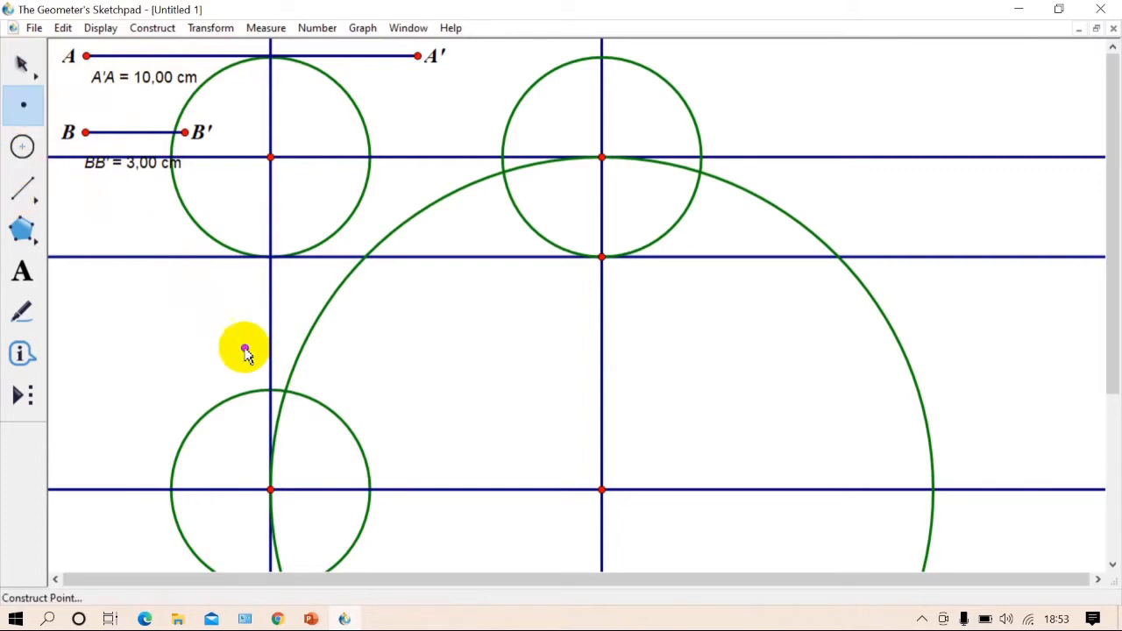
click(369, 490)
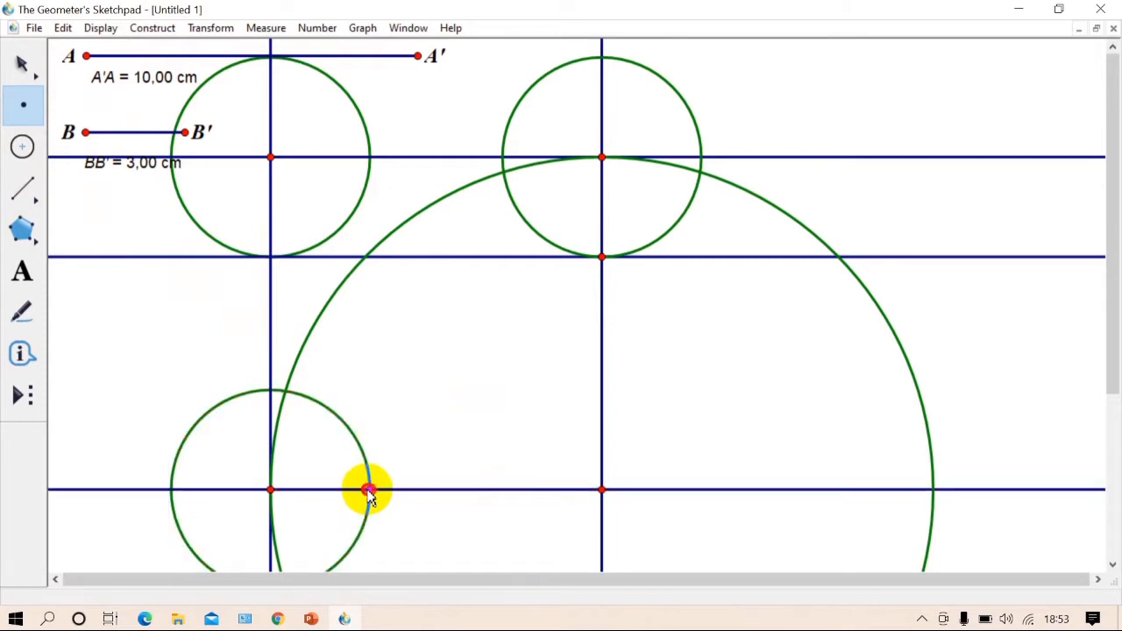
click(271, 389)
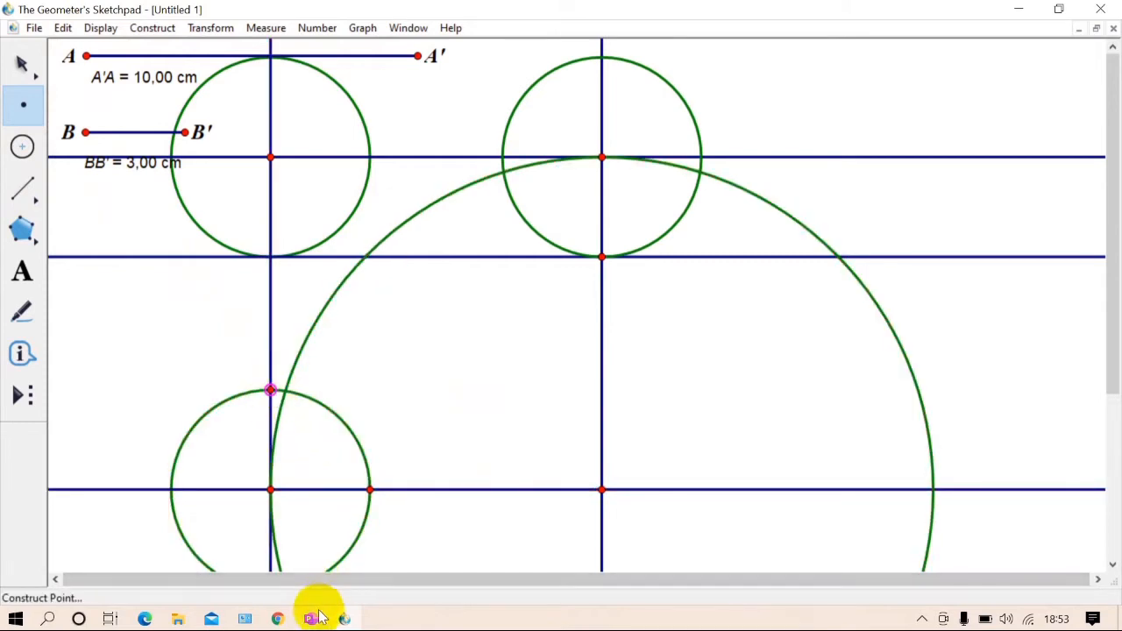
click(503, 159)
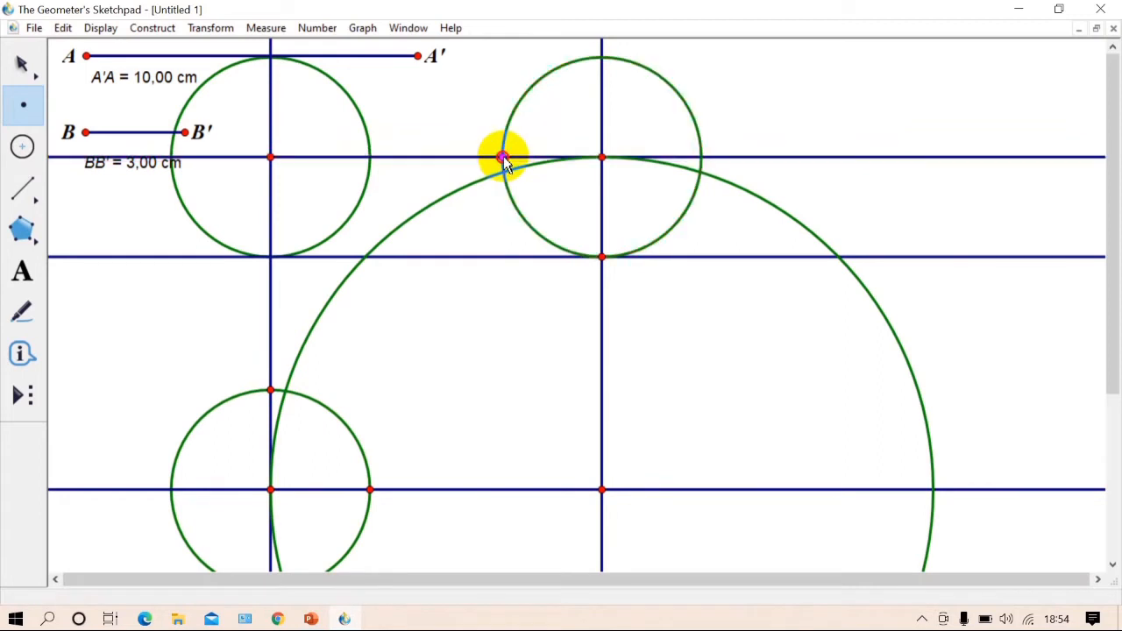
click(25, 61)
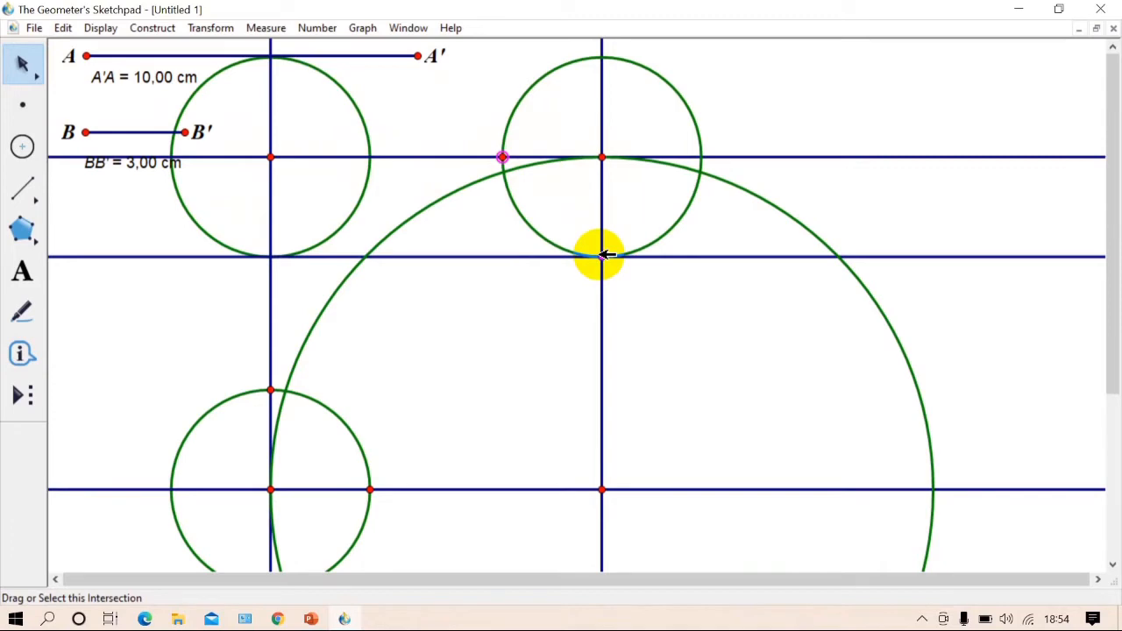
Step: Check the Problem 4 slide in PowerPoint, then in Geometer's Sketchpad draw segments between corners along the square's left, bottom and top sides
click(321, 619)
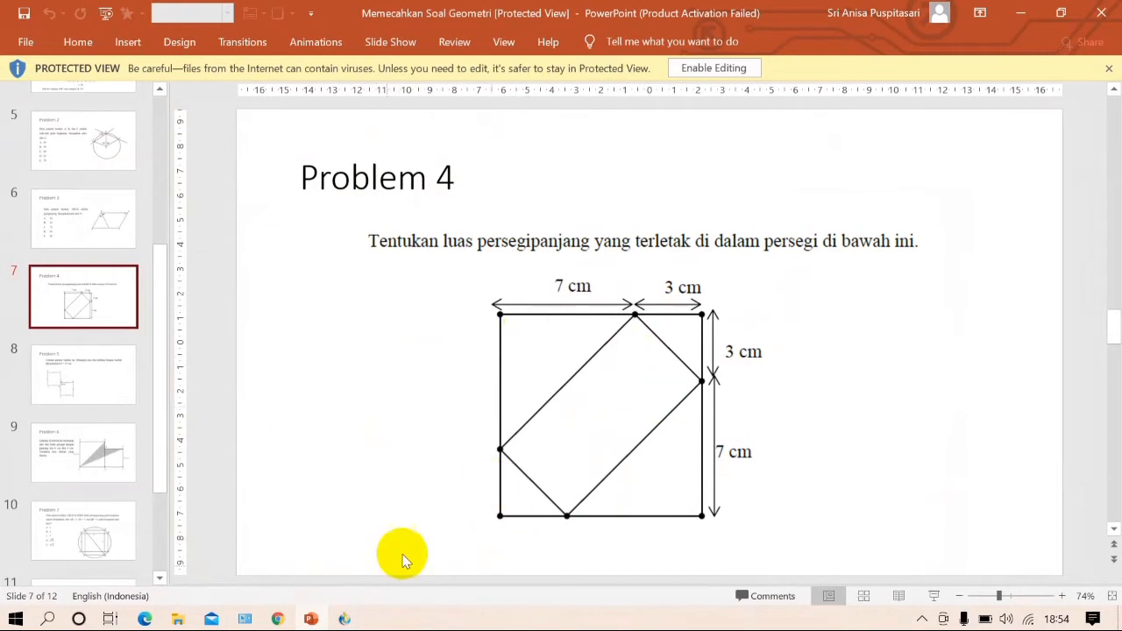
click(311, 619)
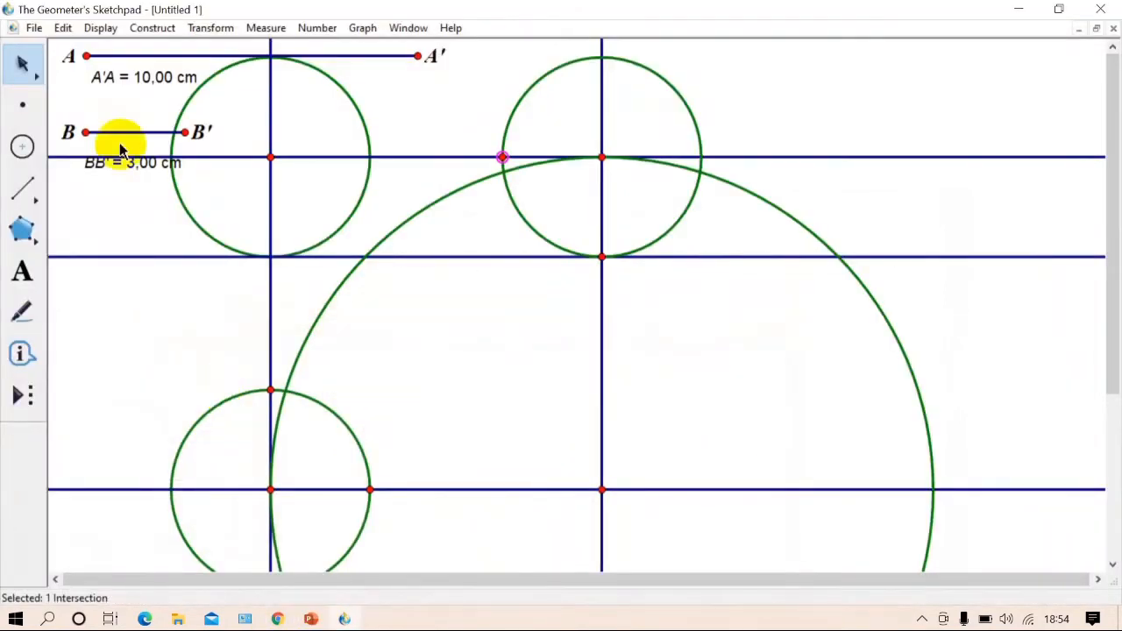
click(24, 193)
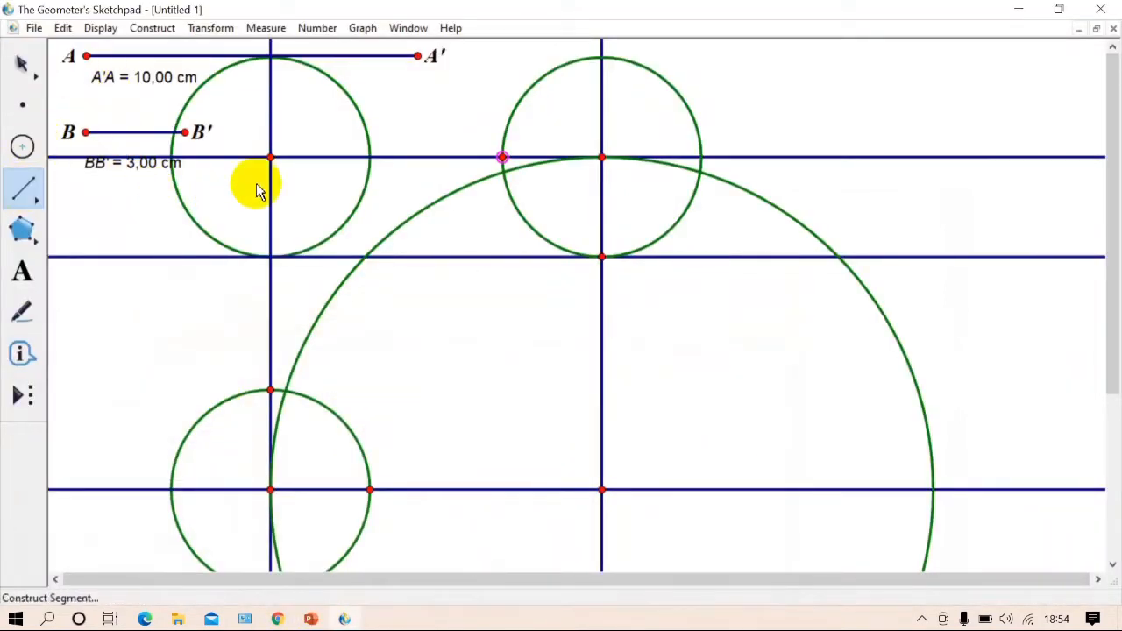
mouse_move(270, 158)
mouse_down()
mouse_move(270, 363)
mouse_move(257, 438)
mouse_move(268, 474)
mouse_move(271, 176)
mouse_move(270, 489)
mouse_up()
mouse_move(377, 495)
mouse_down()
mouse_move(601, 488)
mouse_move(601, 159)
mouse_move(269, 158)
mouse_up()
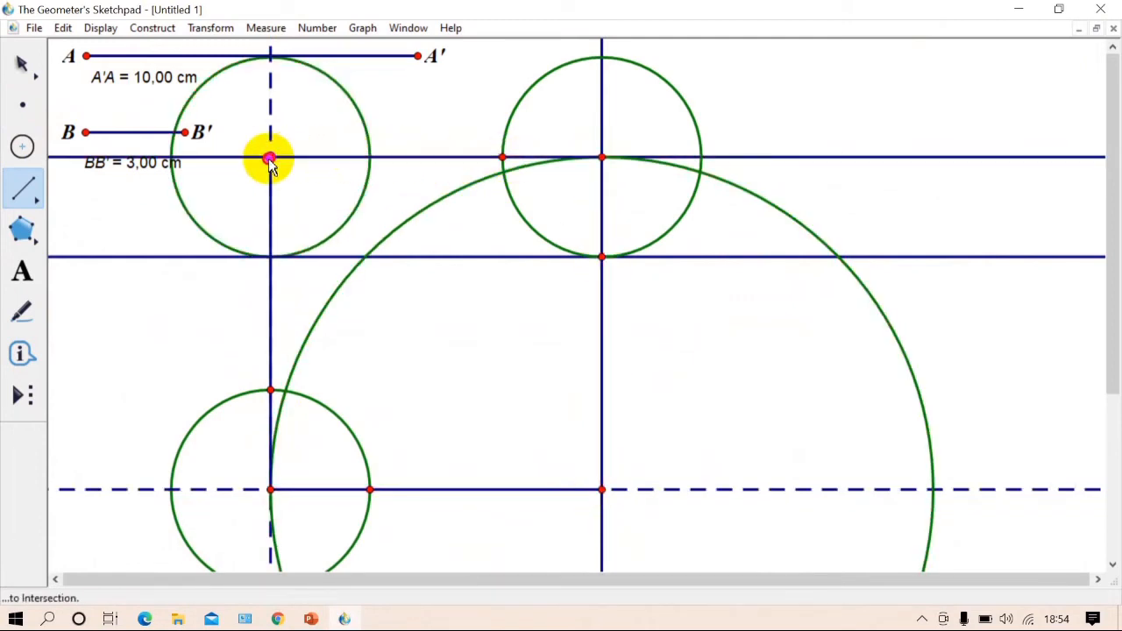
Step: Draw the inscribed rectangle's four sides as segments joining the marked division points on the square, and leave the segment tool
mouse_move(502, 160)
mouse_down()
mouse_move(594, 263)
mouse_move(602, 257)
mouse_up()
mouse_move(601, 257)
mouse_down()
mouse_move(431, 343)
mouse_move(346, 493)
mouse_move(369, 489)
mouse_up()
drag(369, 489, 270, 390)
drag(270, 390, 501, 161)
key(Escape)
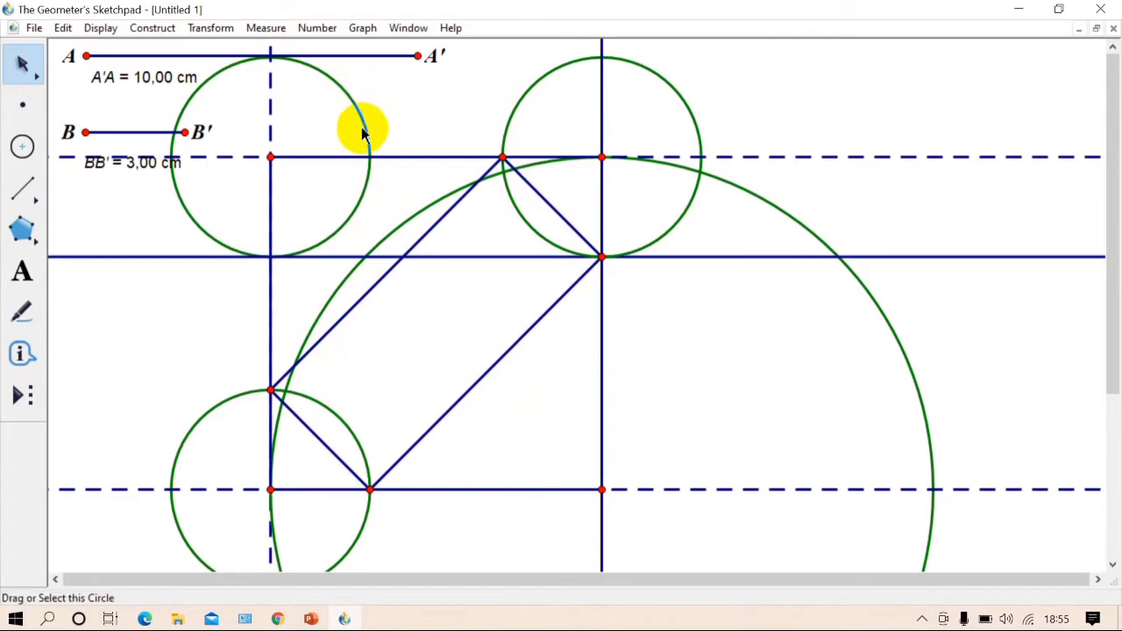
click(350, 92)
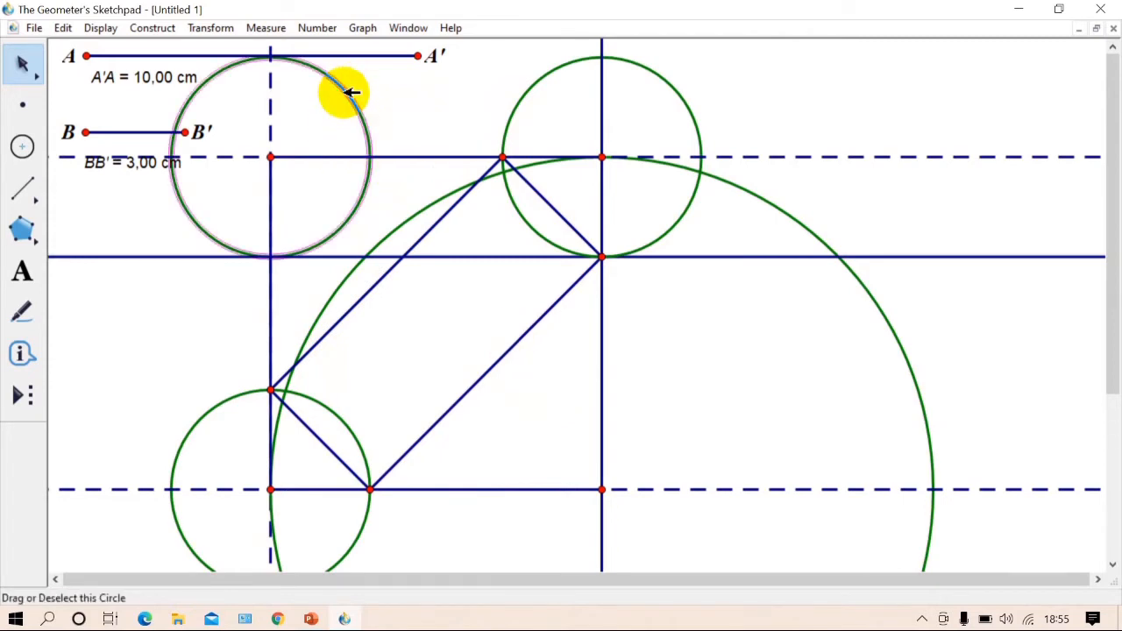
click(519, 110)
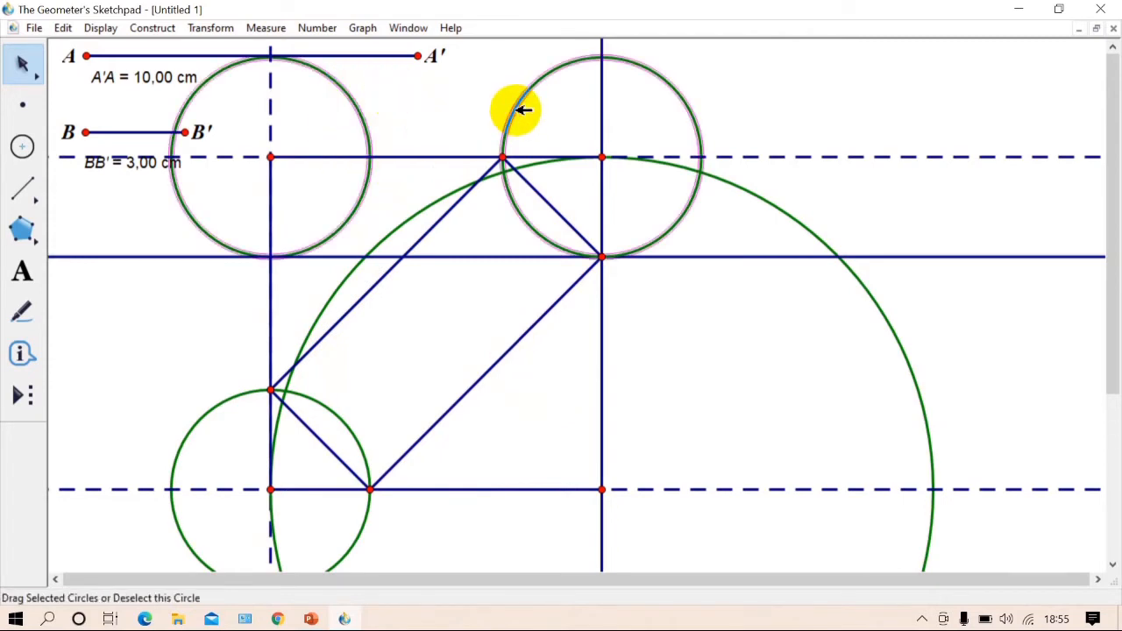
click(447, 193)
click(231, 405)
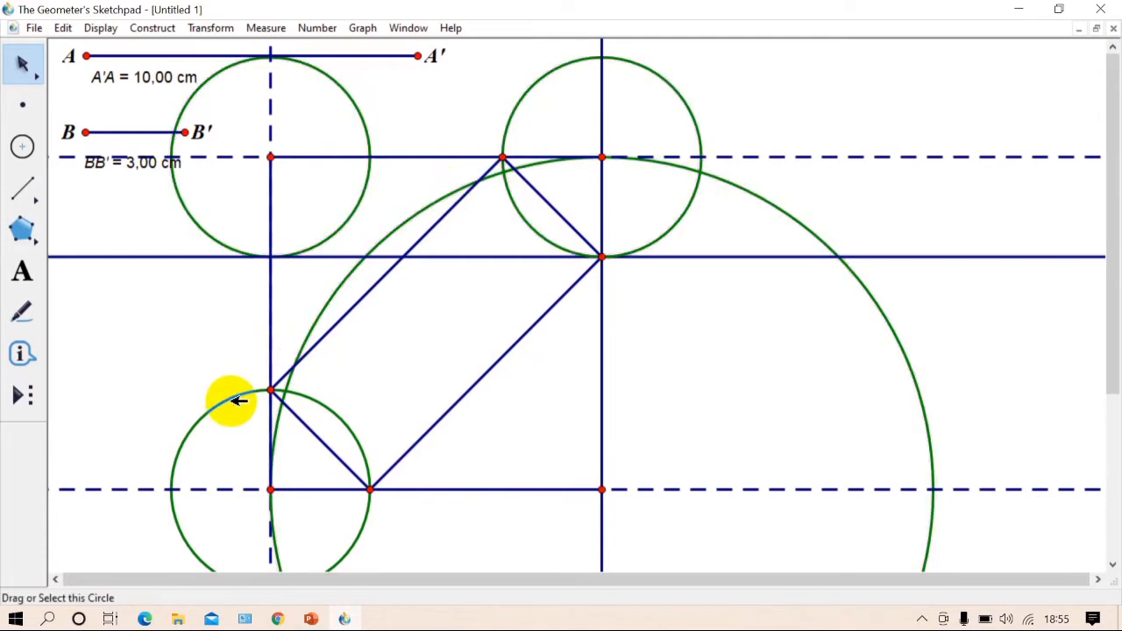
Step: Hide all the construction circles, the three small ones and the large one
click(239, 399)
click(275, 410)
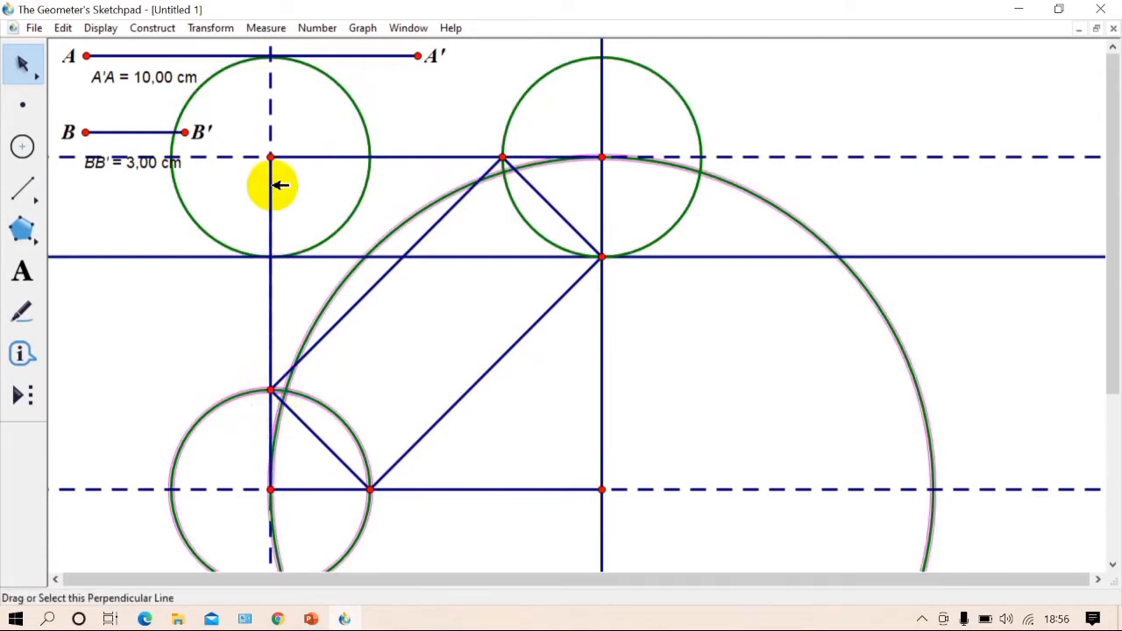
click(359, 113)
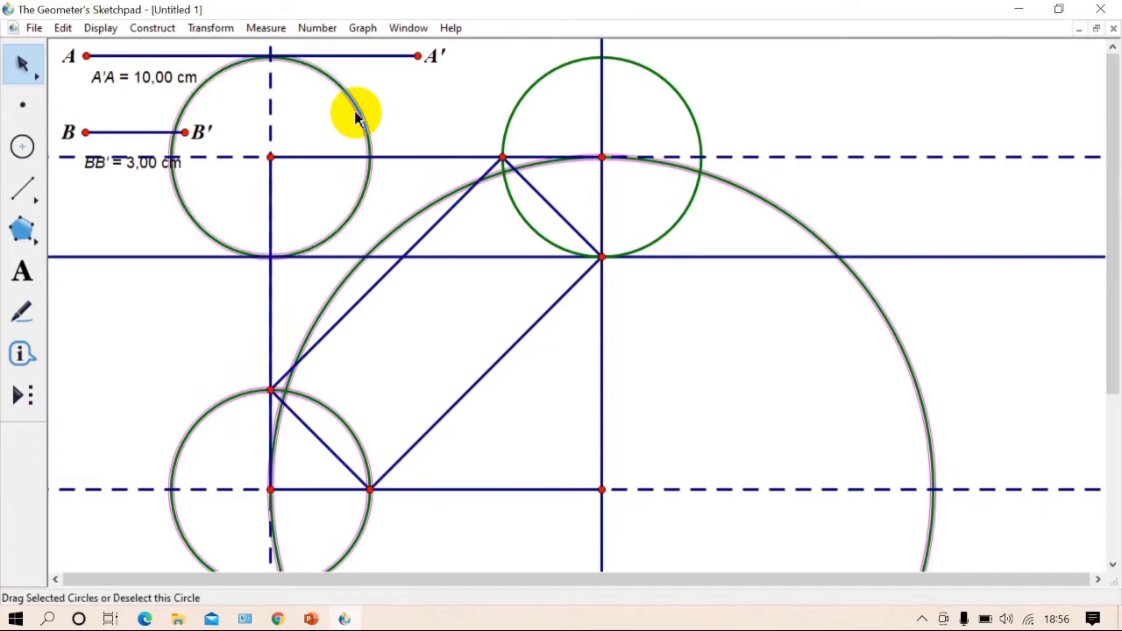
click(515, 116)
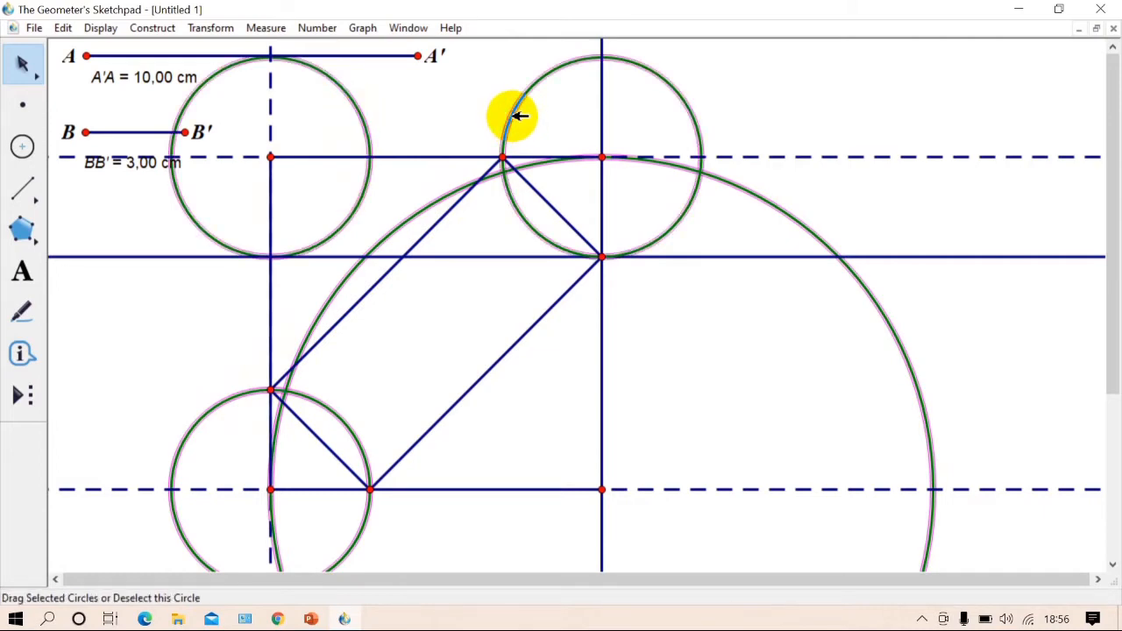
key(ctrl+h)
Step: Hide the five perpendicular construction lines and move the square figure away from segments AA' and BB'
click(272, 105)
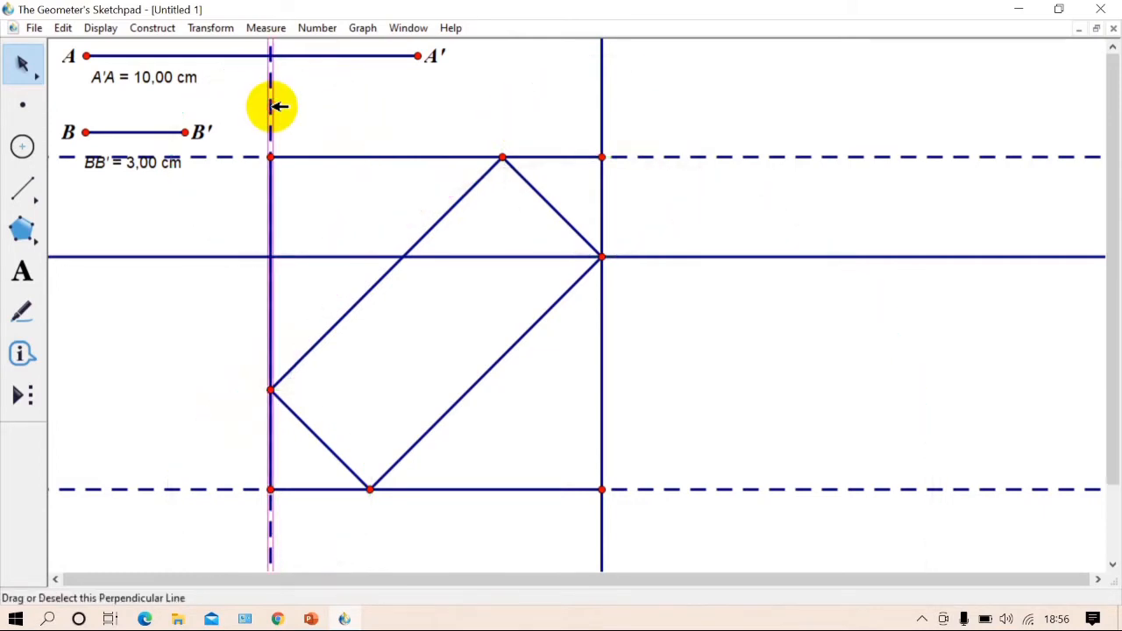
click(255, 157)
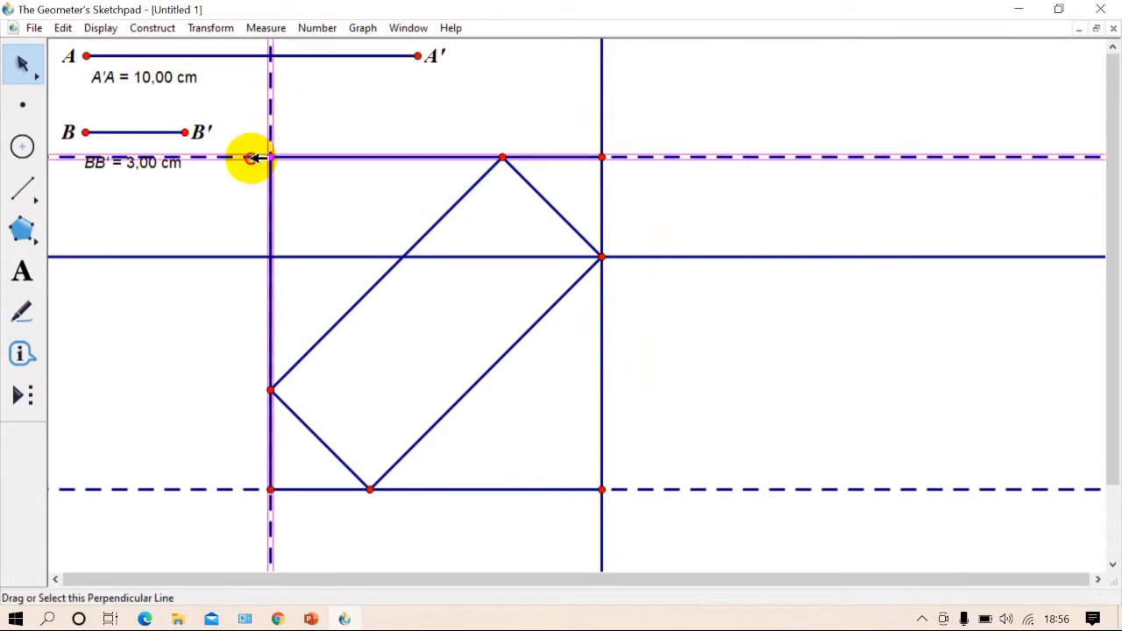
click(252, 257)
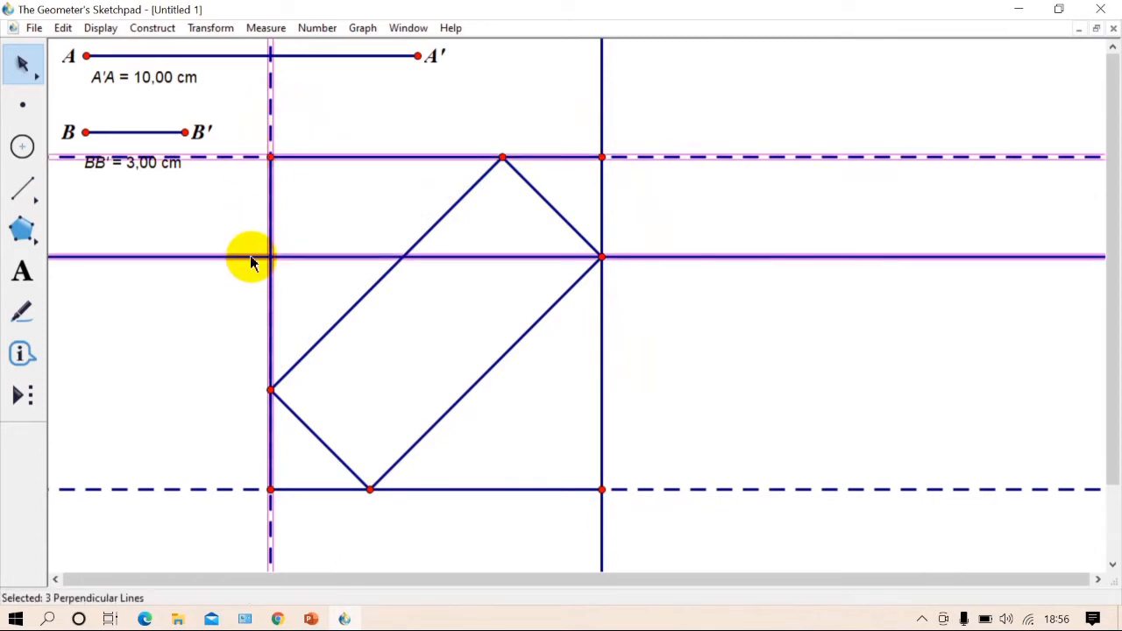
click(230, 490)
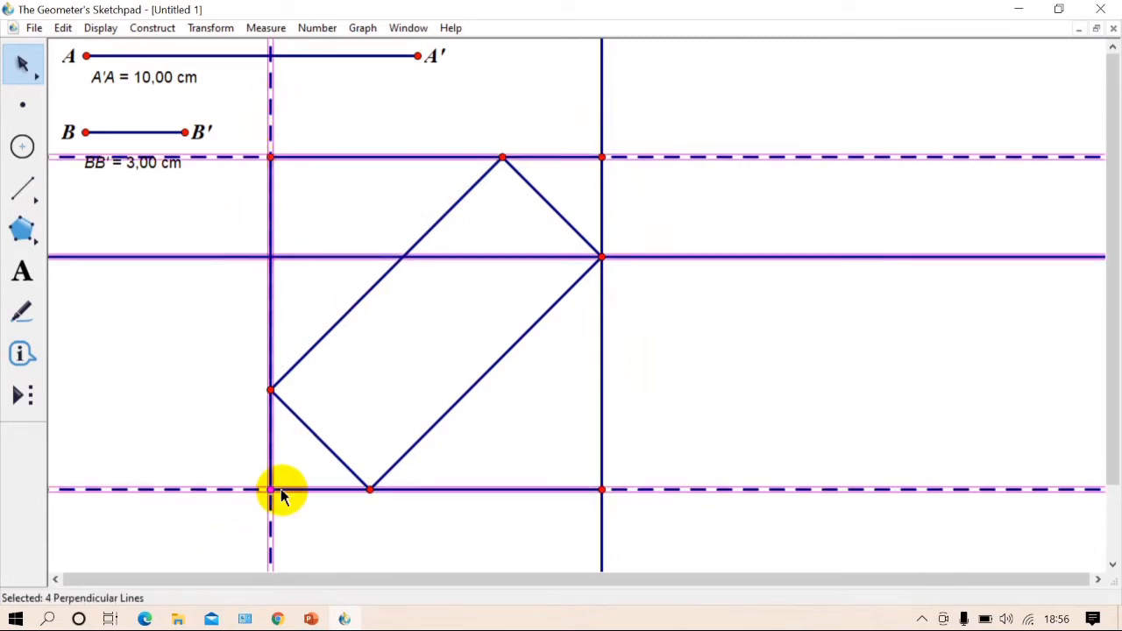
click(603, 132)
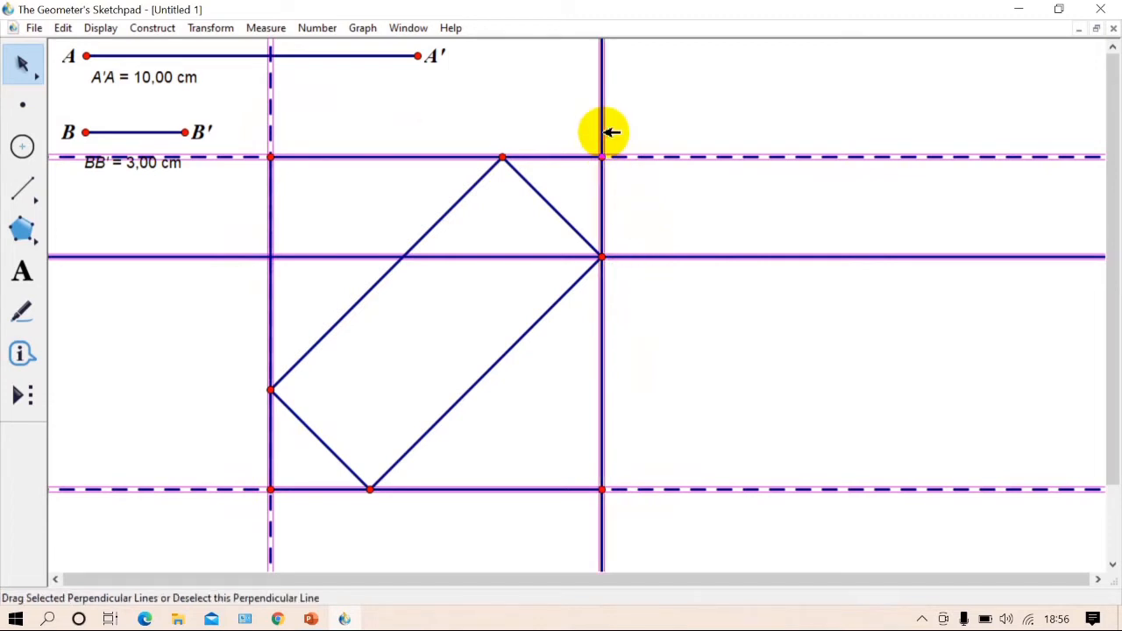
key(ctrl+h)
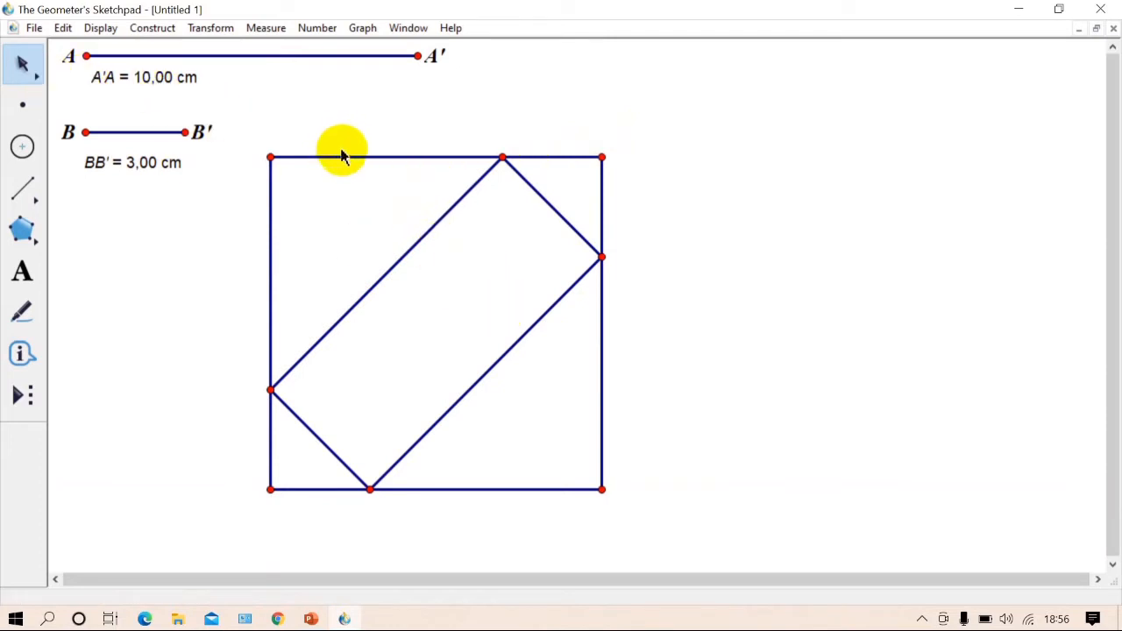
drag(349, 155, 459, 191)
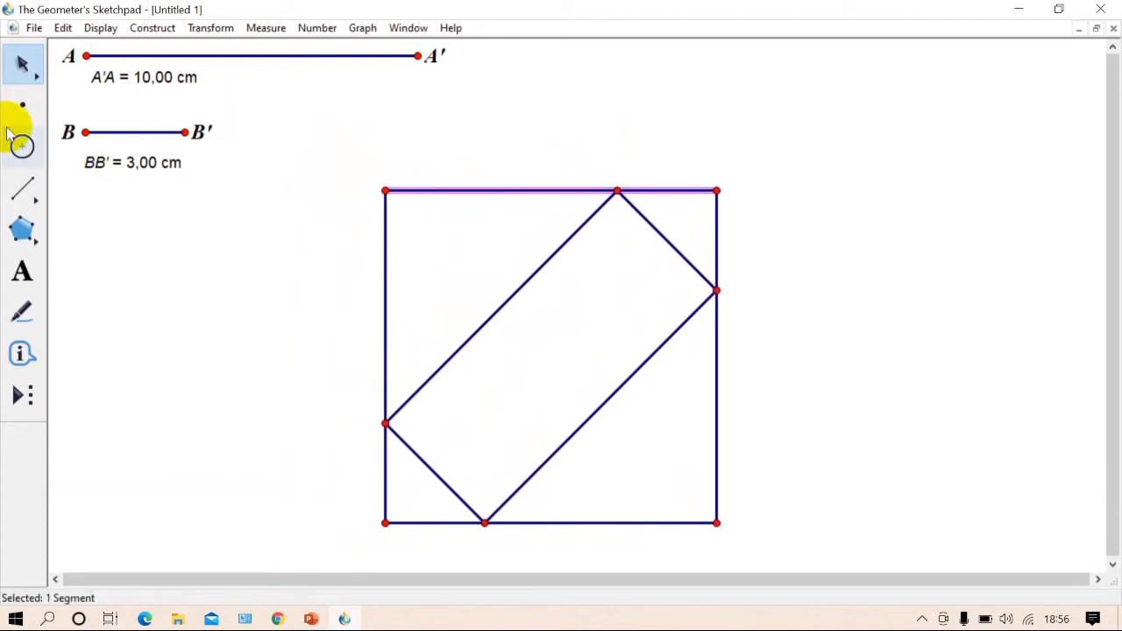
Step: Label the square's lower-left corner A and its lower-right corner B
click(22, 272)
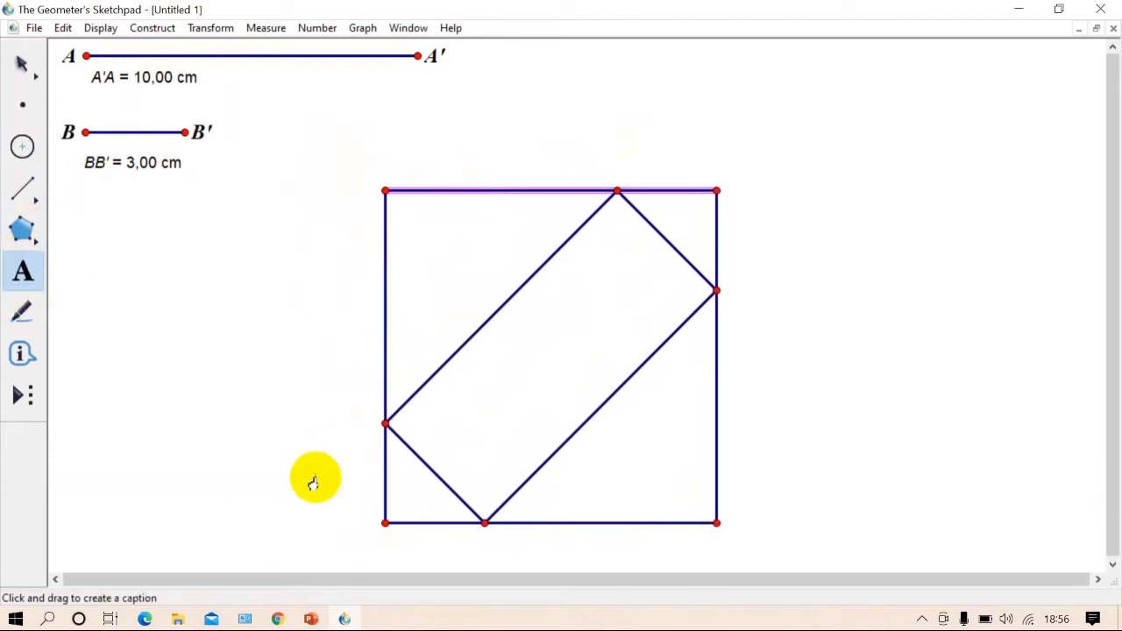
double_click(373, 541)
text(A)
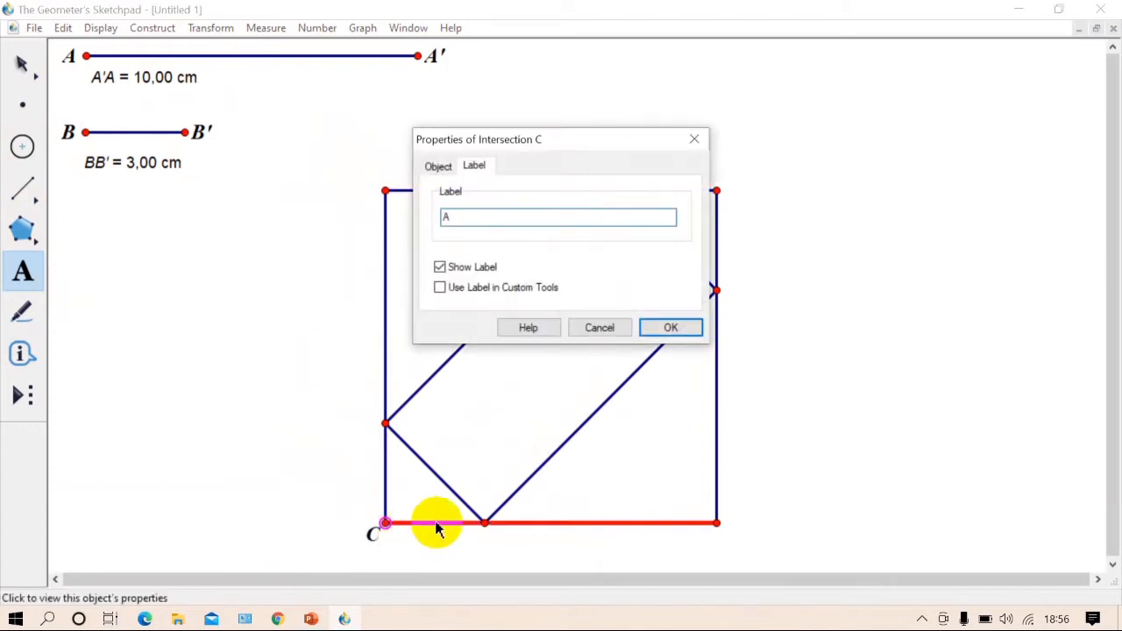
click(671, 326)
double_click(716, 526)
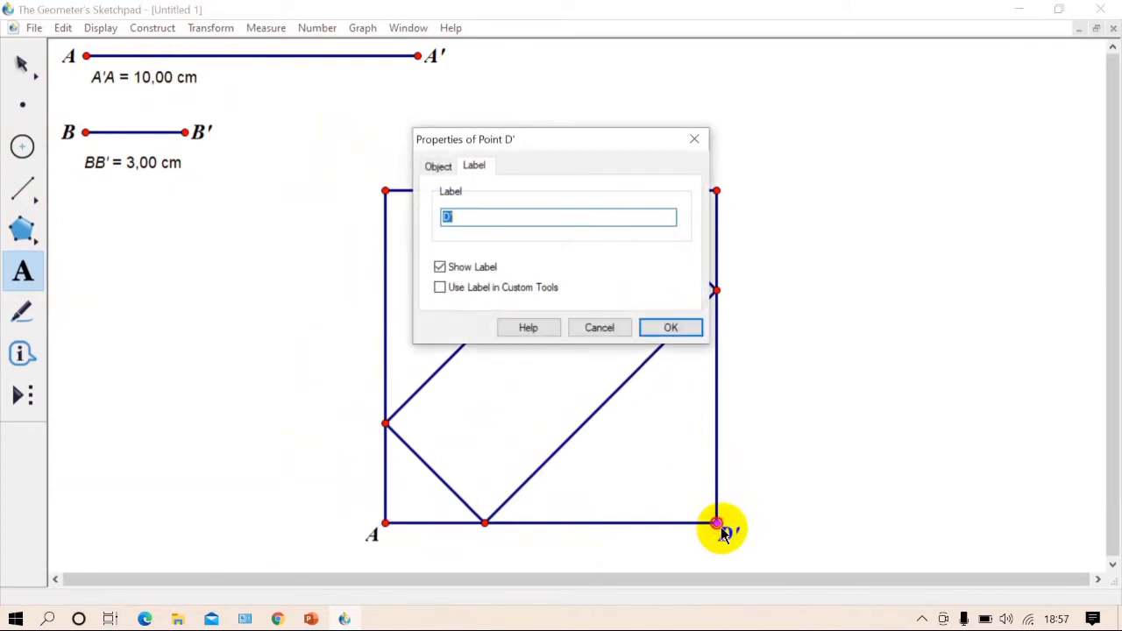
click(671, 327)
Step: Label the square's upper-right corner C and its upper-left corner D
double_click(717, 190)
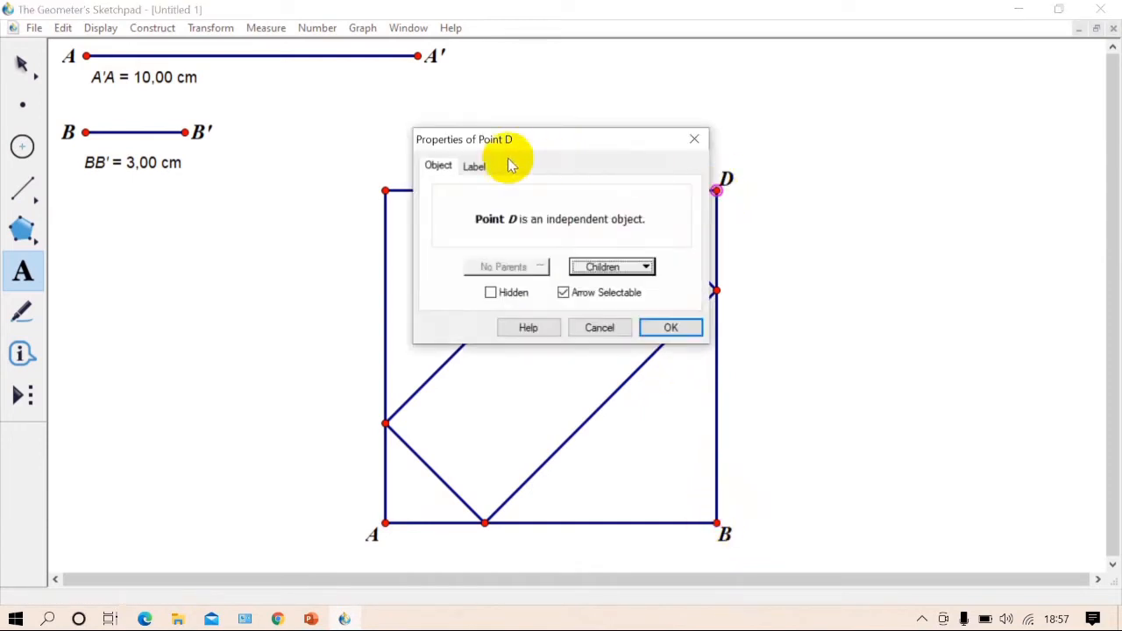
click(473, 167)
text(C)
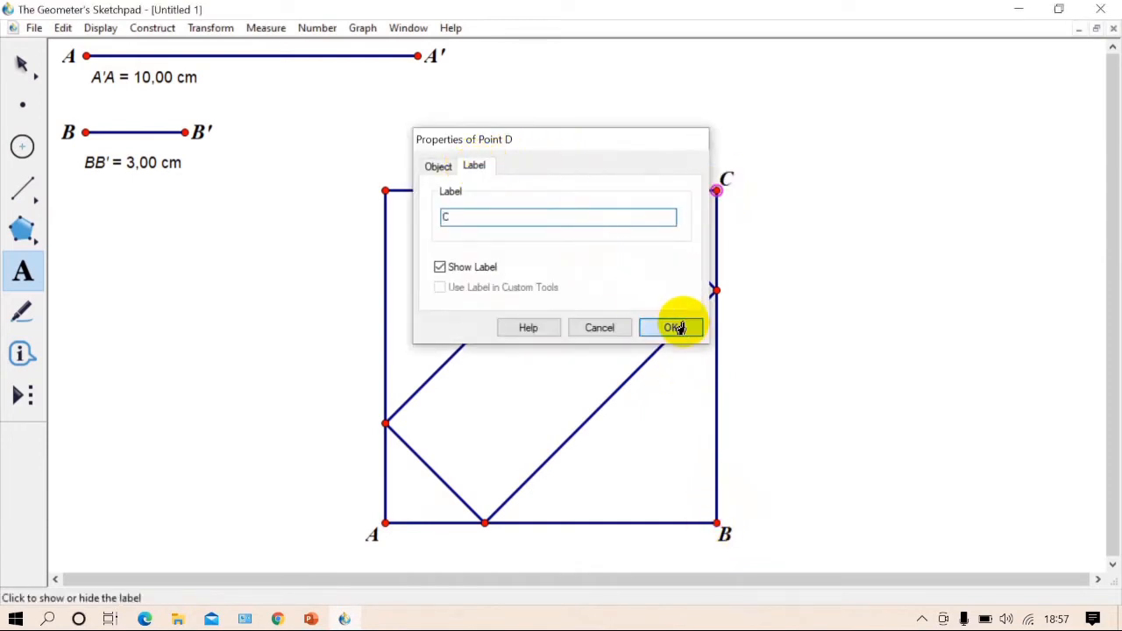
click(673, 327)
click(383, 190)
double_click(373, 182)
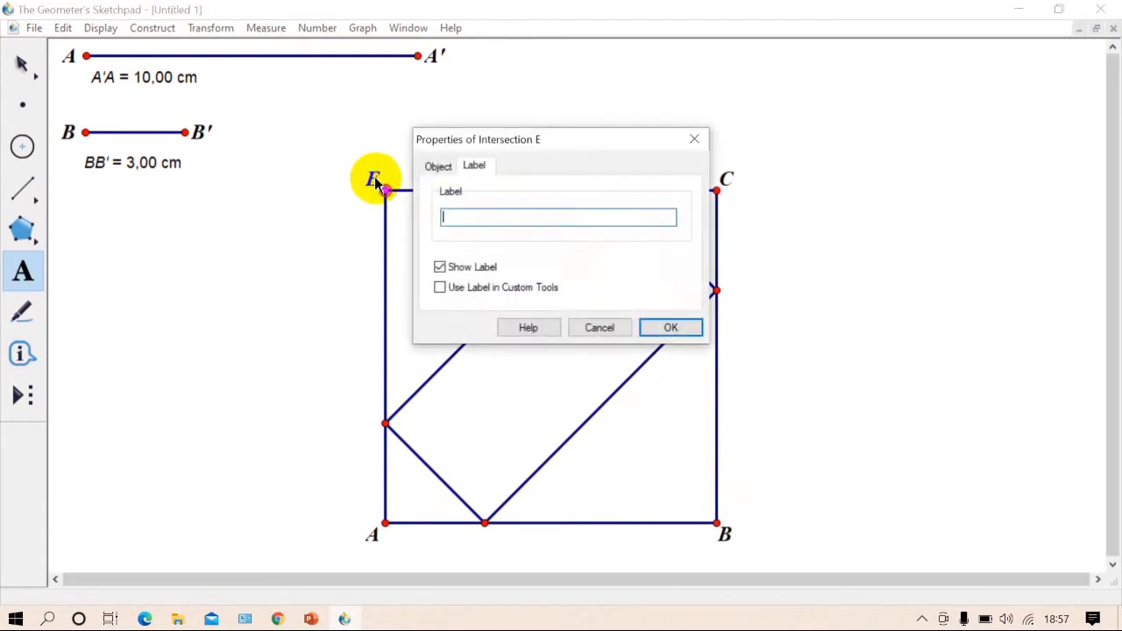
text(D)
click(672, 327)
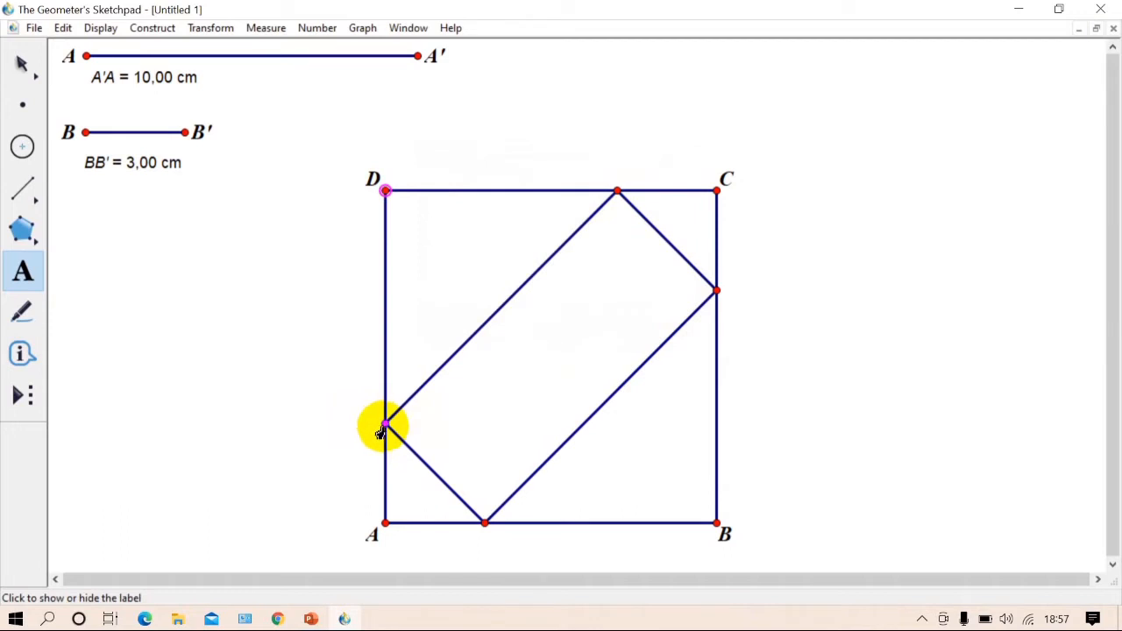
Step: Label the rectangle's vertex on side AB as P and the one on side BC as Q
double_click(484, 537)
key(BackSpace)
text(P)
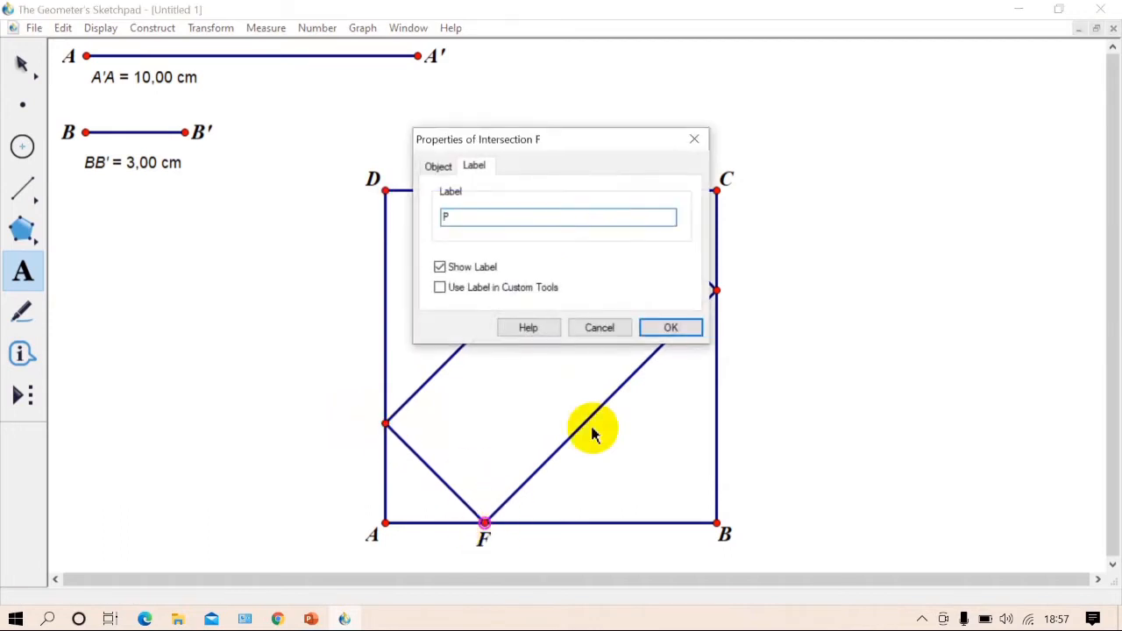
click(674, 326)
double_click(733, 291)
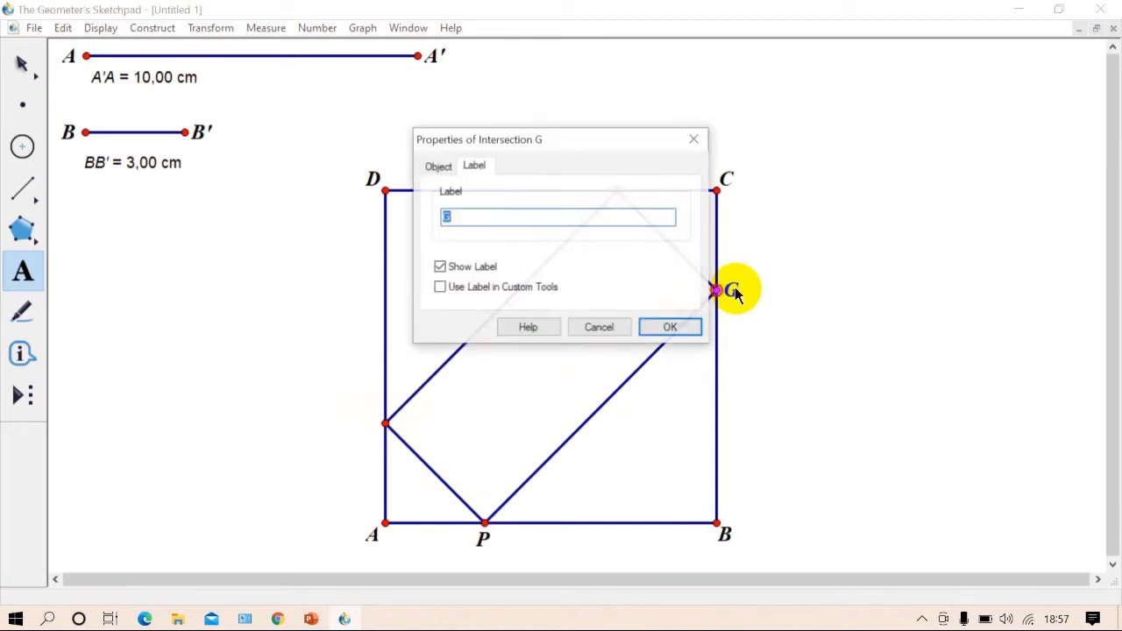
key(BackSpace)
click(675, 327)
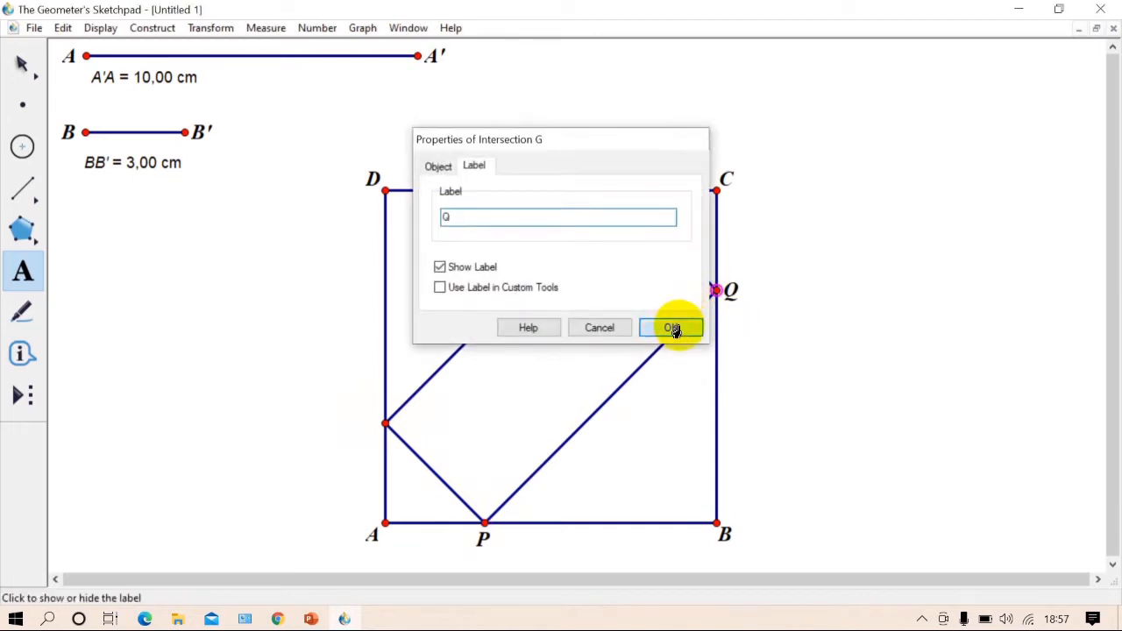
Step: Label the rectangle's vertex on side CD as R and the one on side AD as S
double_click(618, 175)
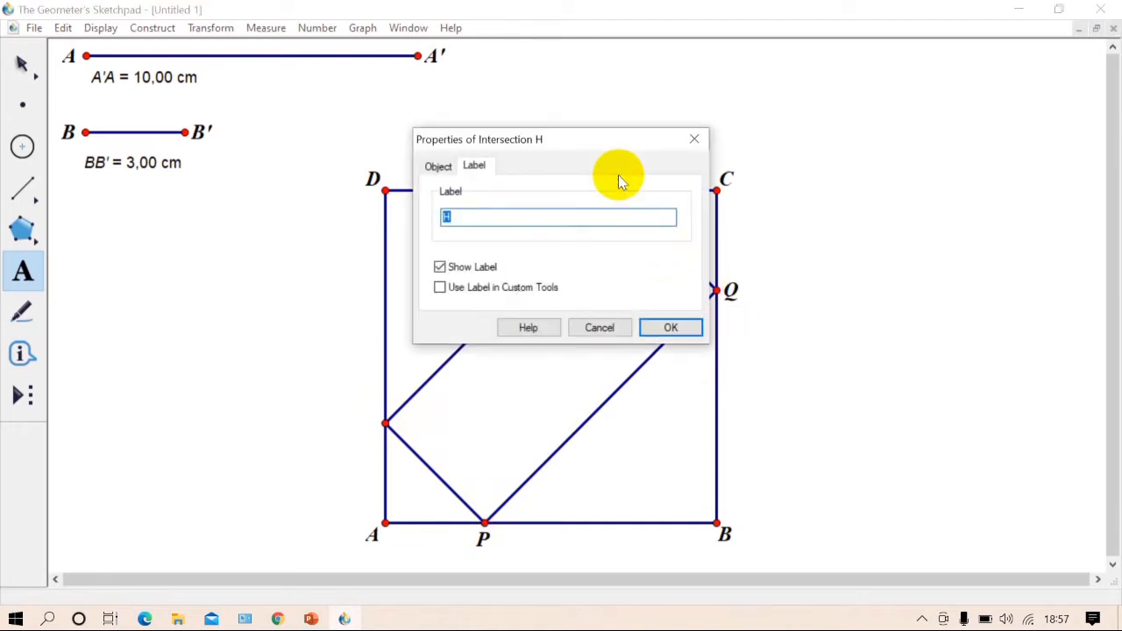
text(R)
click(671, 328)
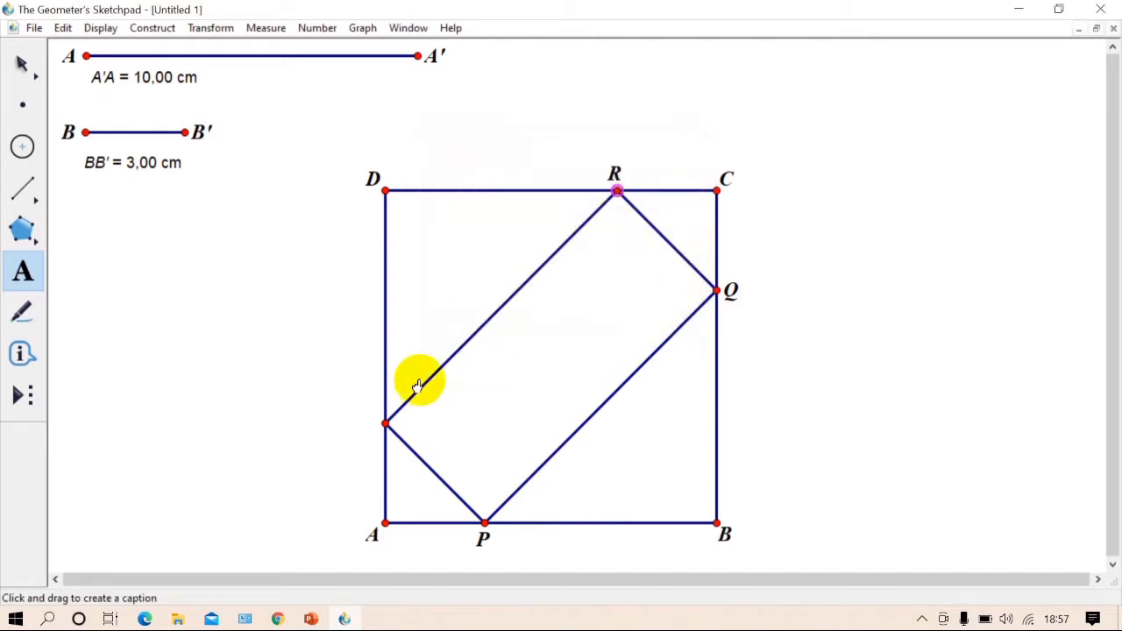
double_click(377, 426)
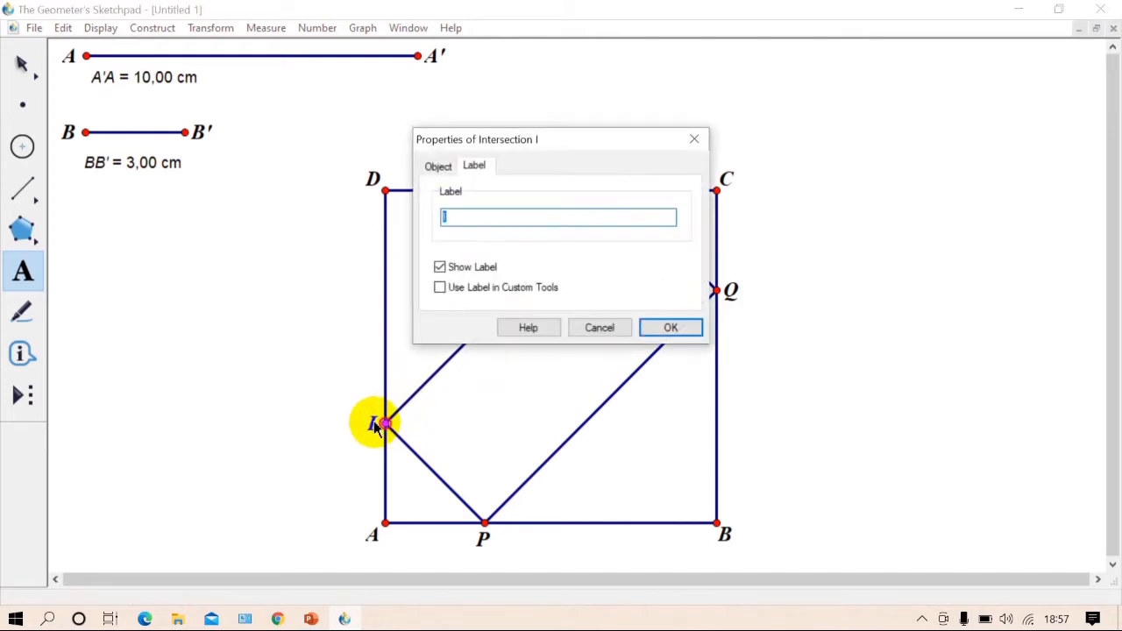
text(S)
click(671, 327)
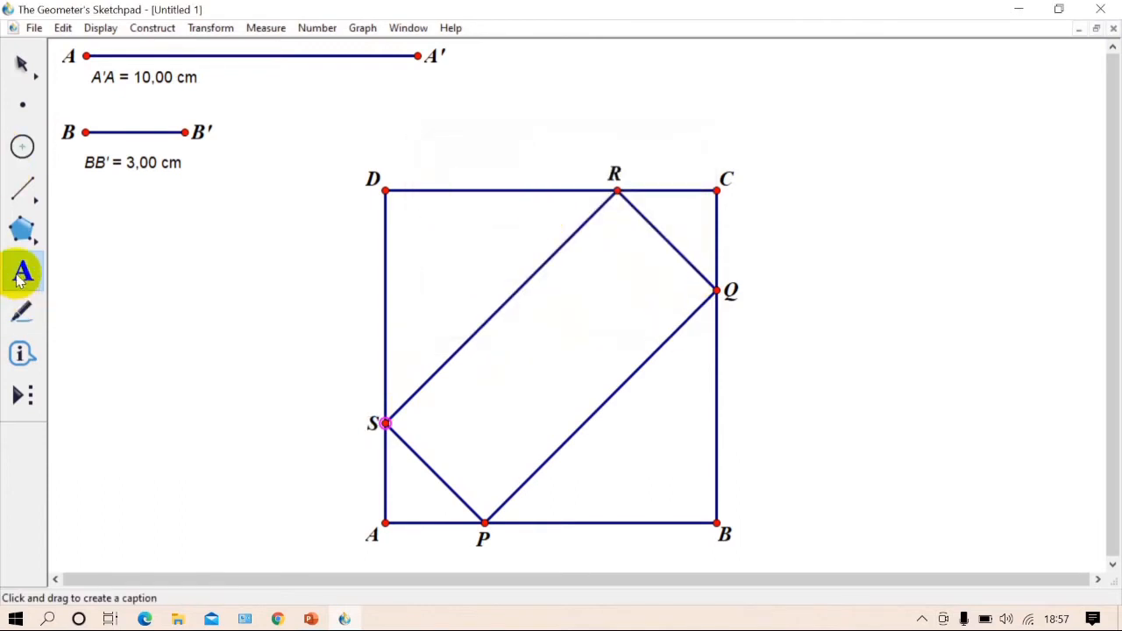
click(22, 63)
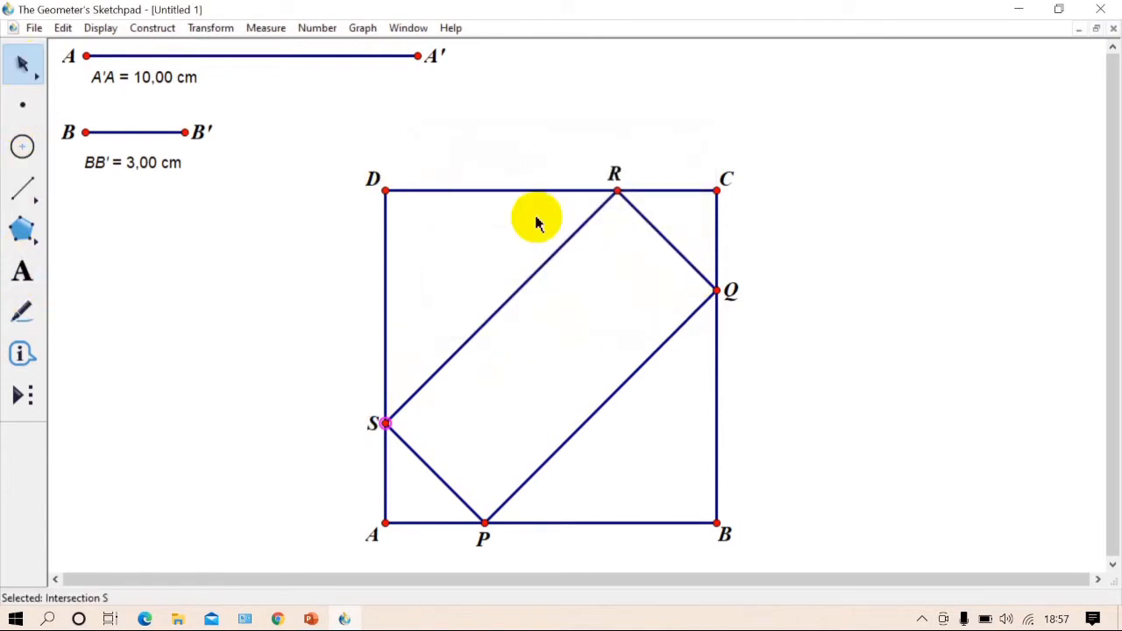
click(725, 188)
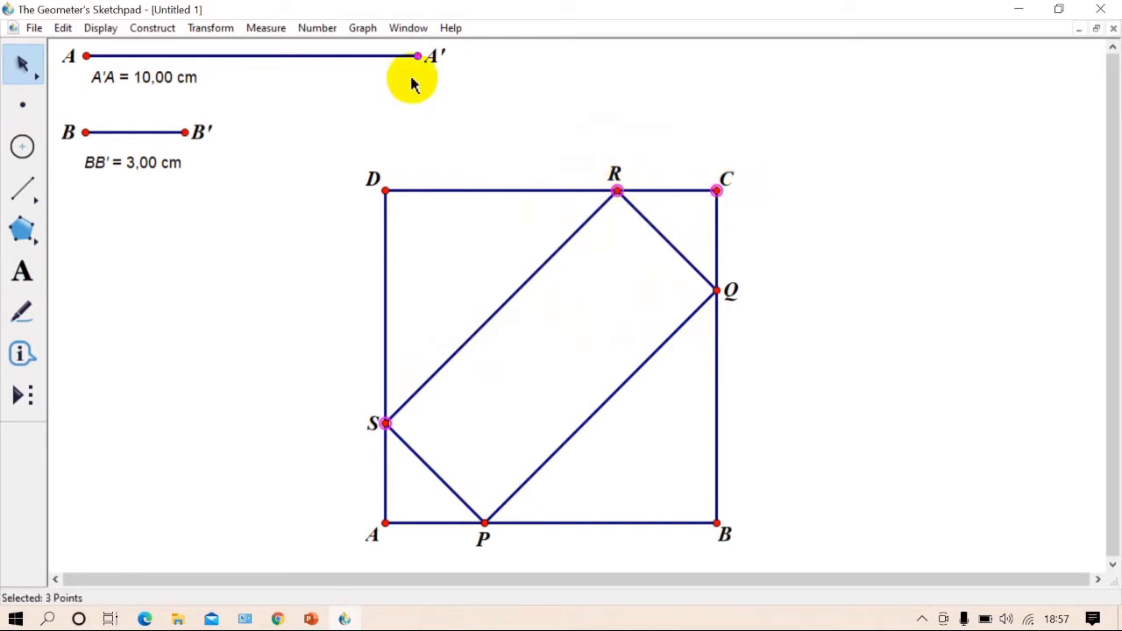
click(266, 28)
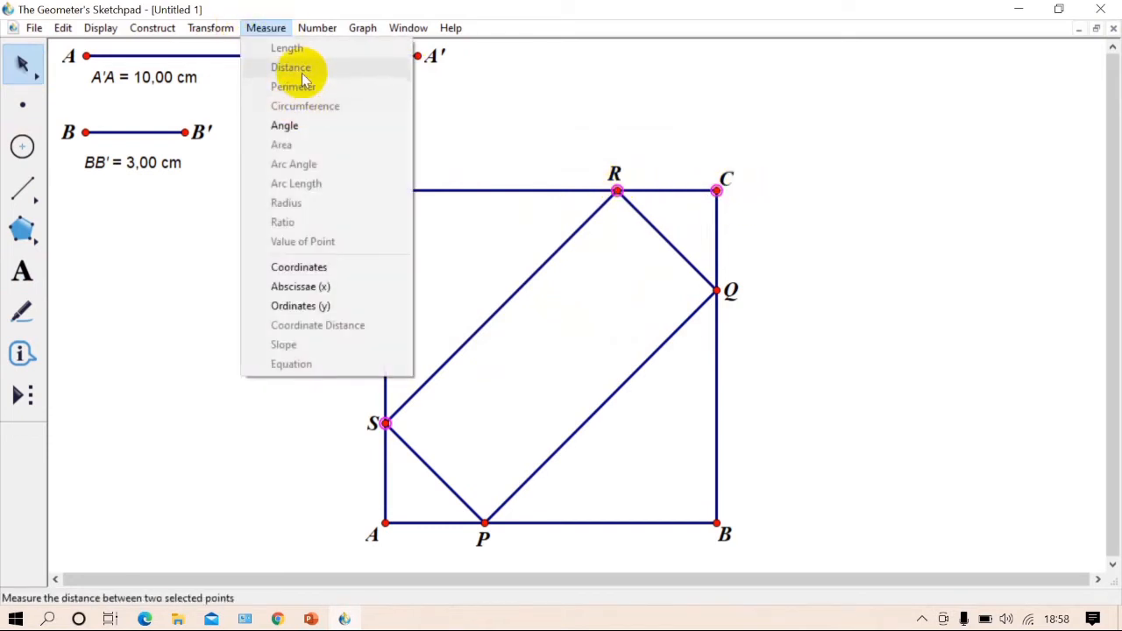
click(549, 119)
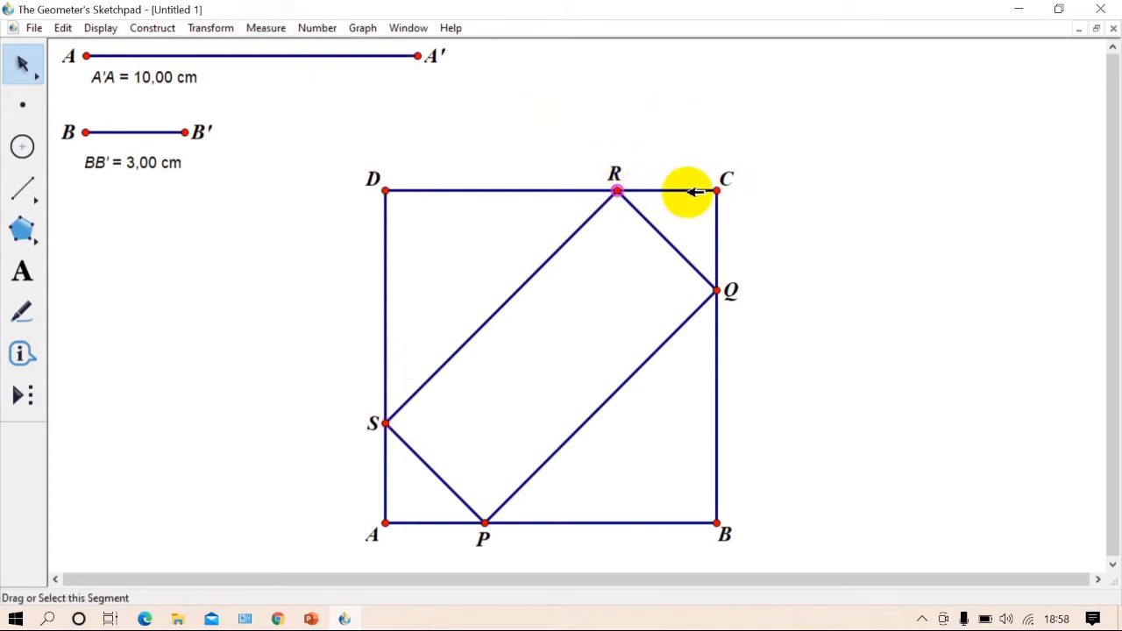
Step: Measure the distance from R to C and move the measurement lower, leaving a gap beneath the BB' measurement
click(717, 190)
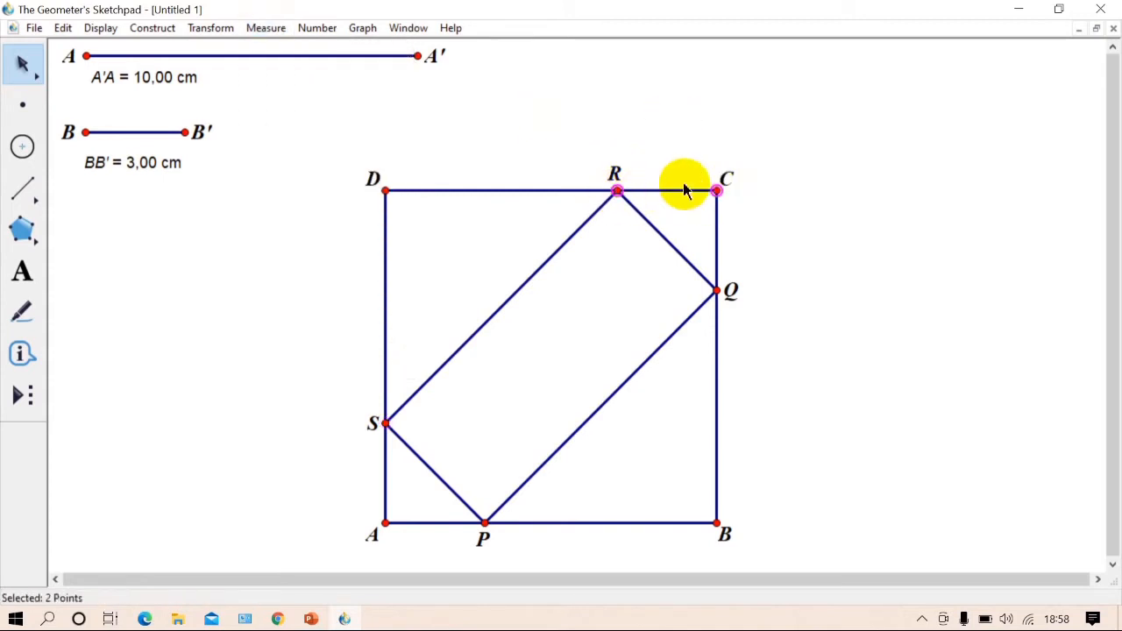
click(268, 29)
click(283, 68)
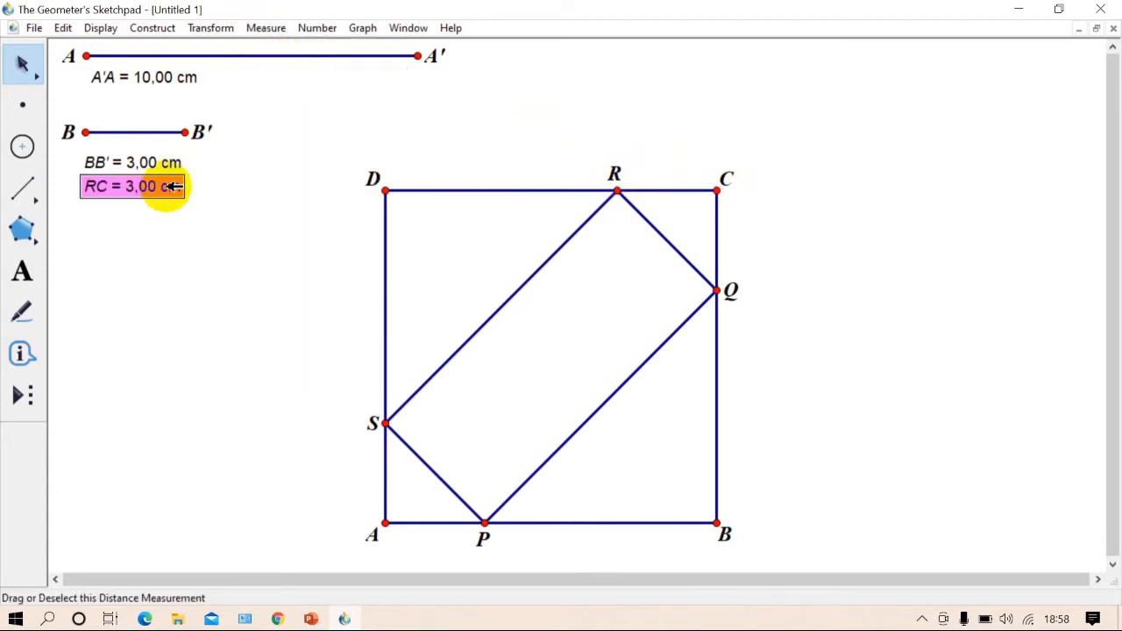
drag(171, 186, 164, 205)
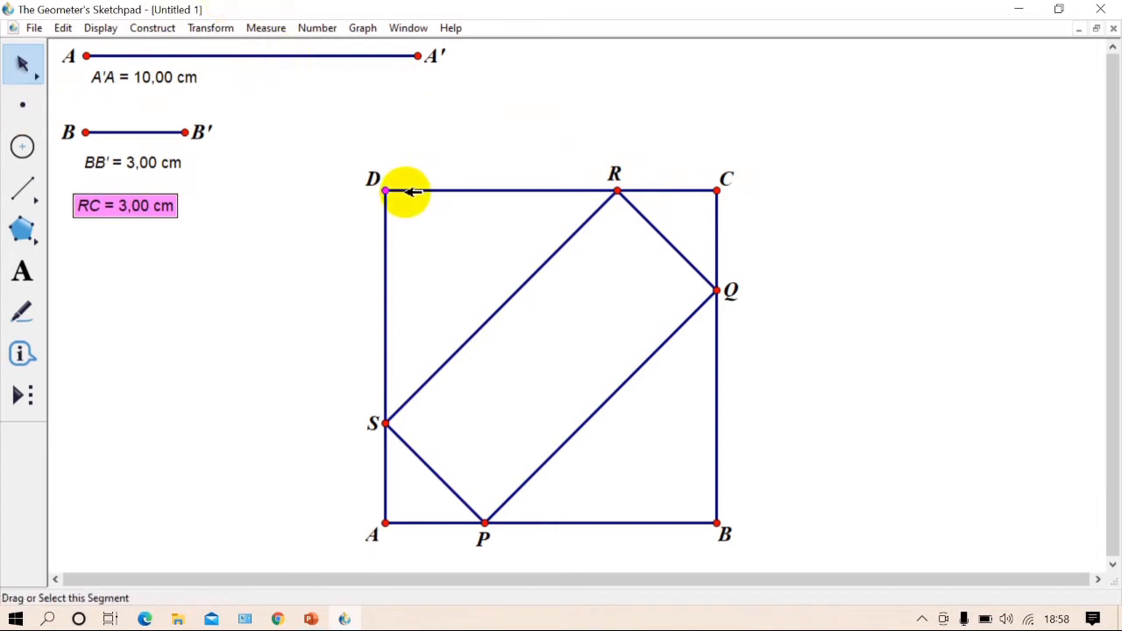
click(385, 189)
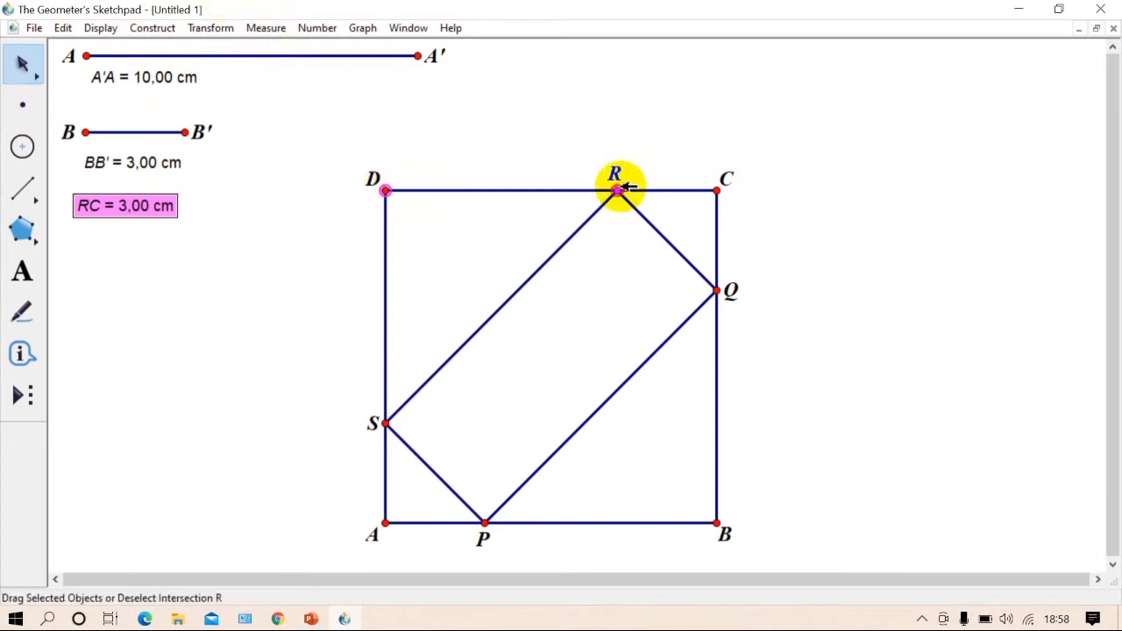
click(268, 27)
click(537, 126)
click(535, 125)
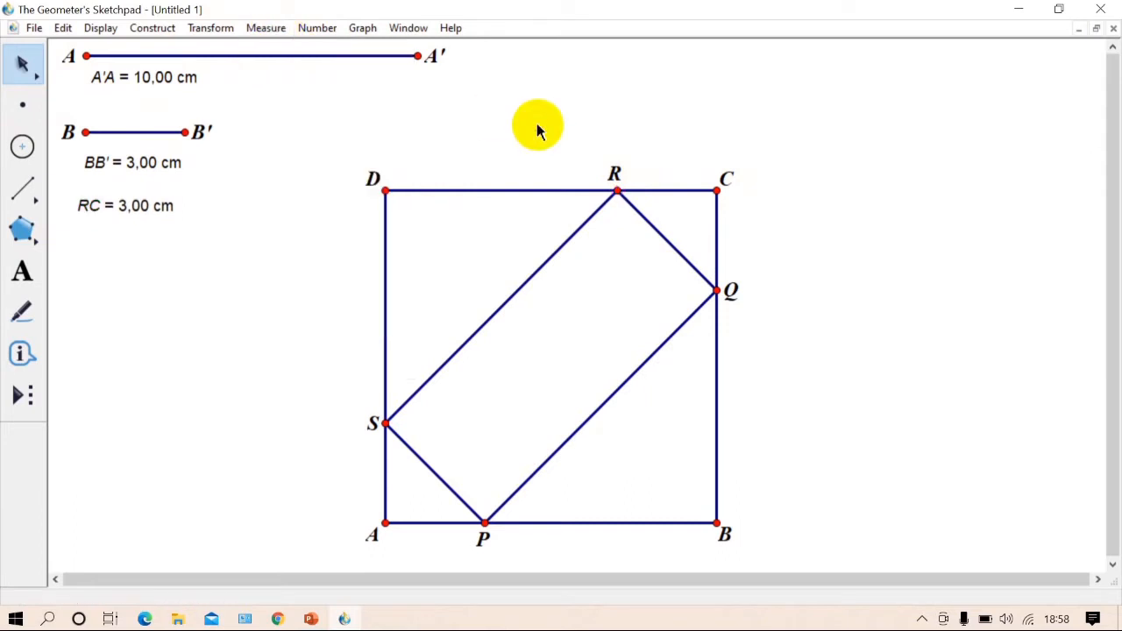
Step: Measure the distance from D to R on the square's upper side and clear the selection
click(385, 189)
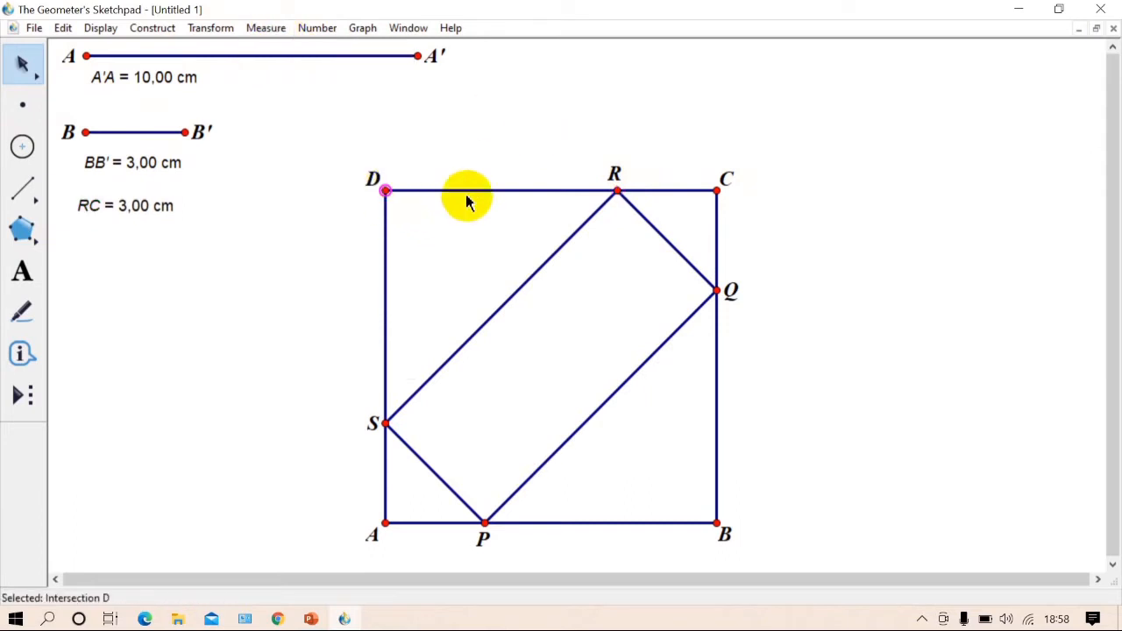
click(618, 191)
click(265, 27)
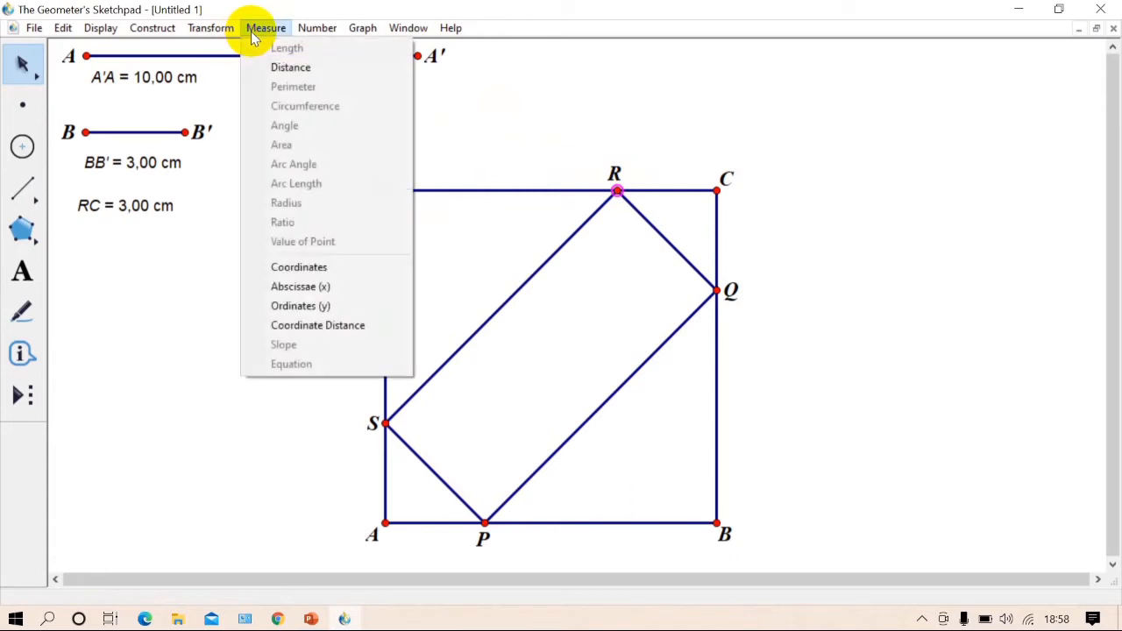
click(277, 68)
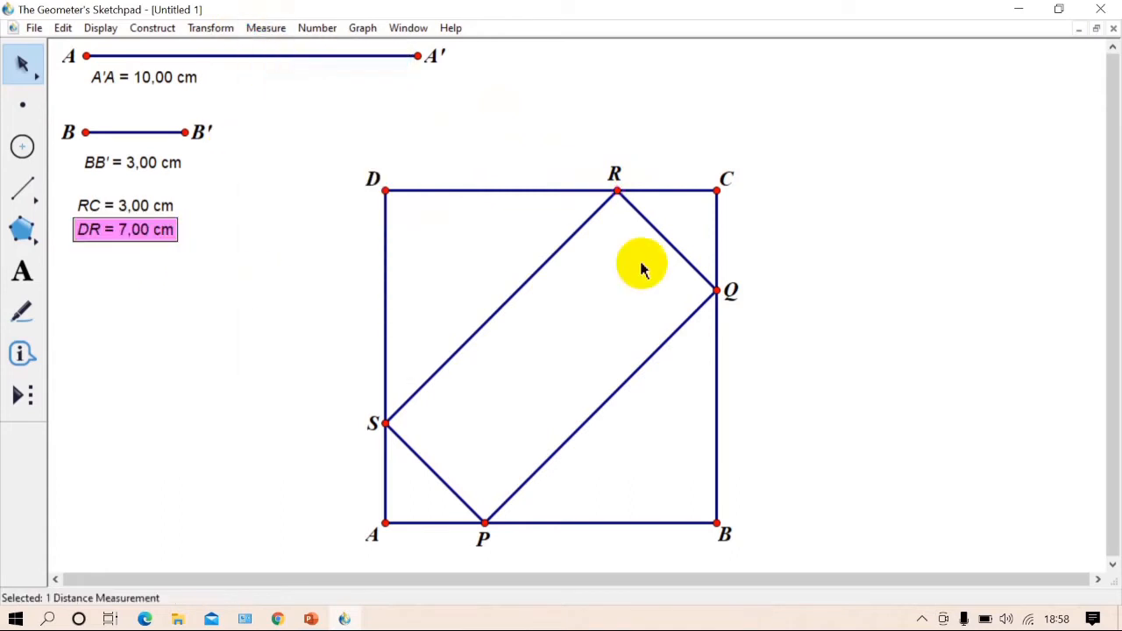
click(757, 209)
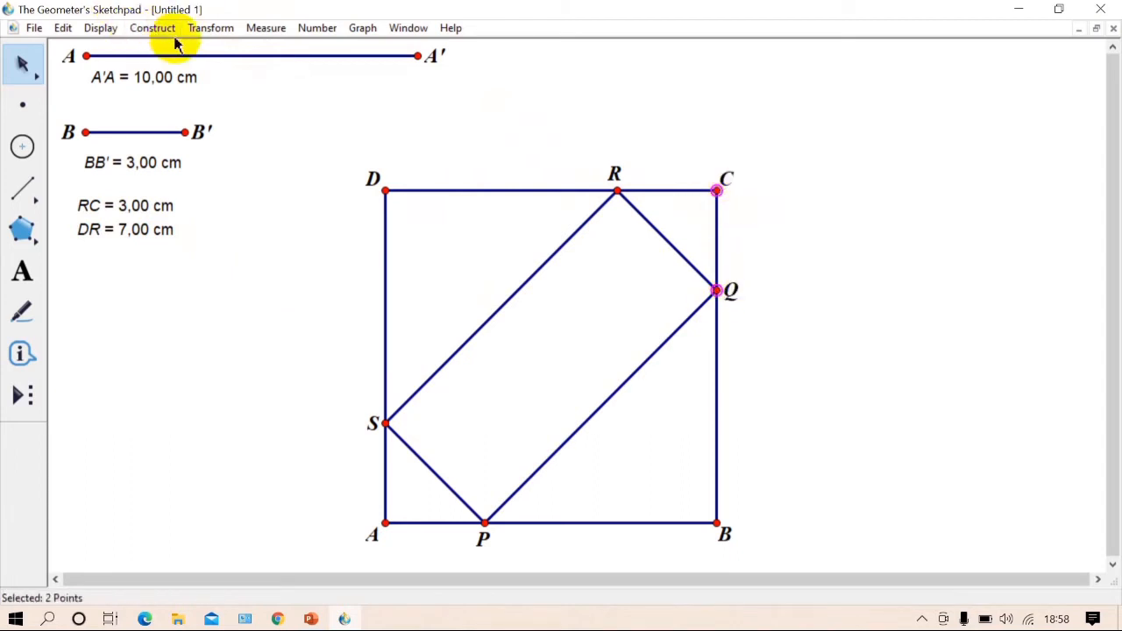
Step: Measure the distances from C to Q and from Q to B along side BC
click(259, 29)
click(283, 68)
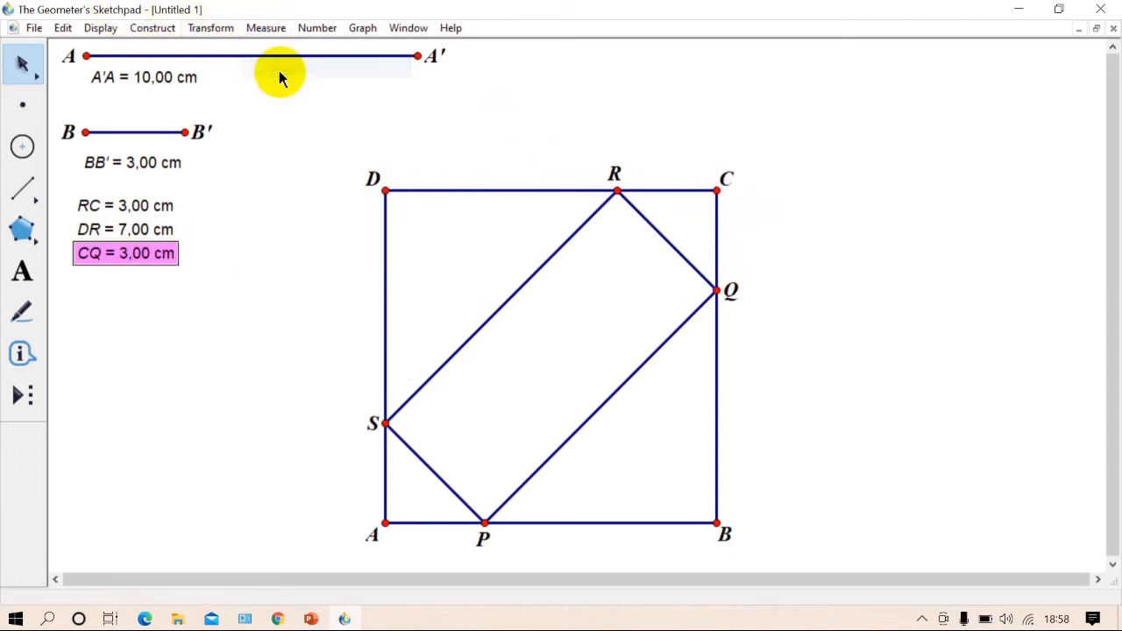
click(212, 280)
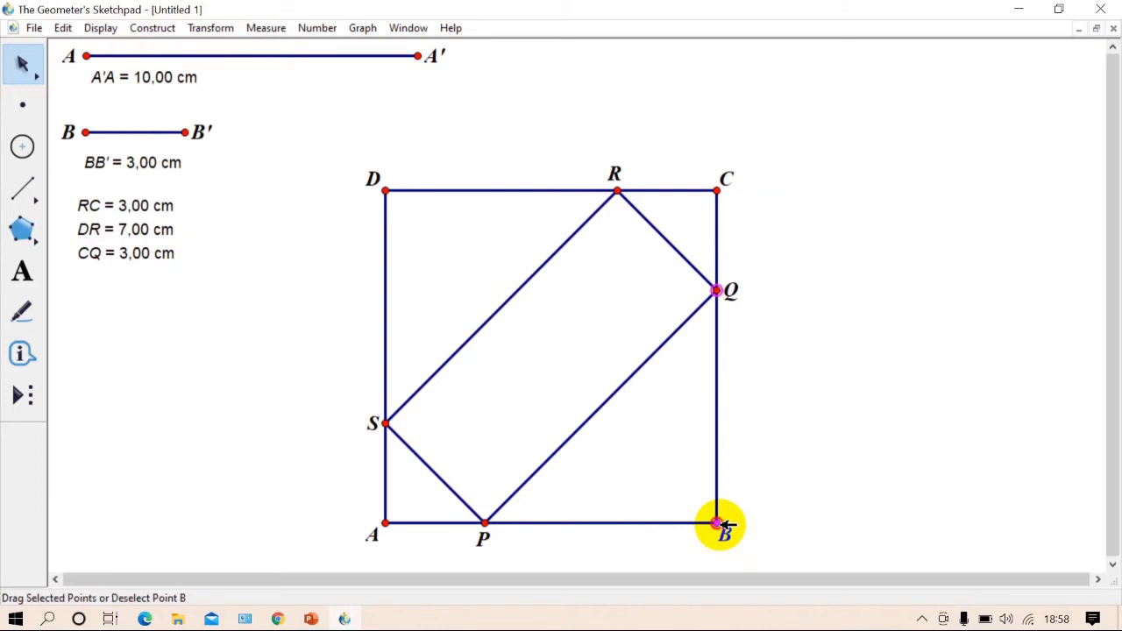
click(272, 27)
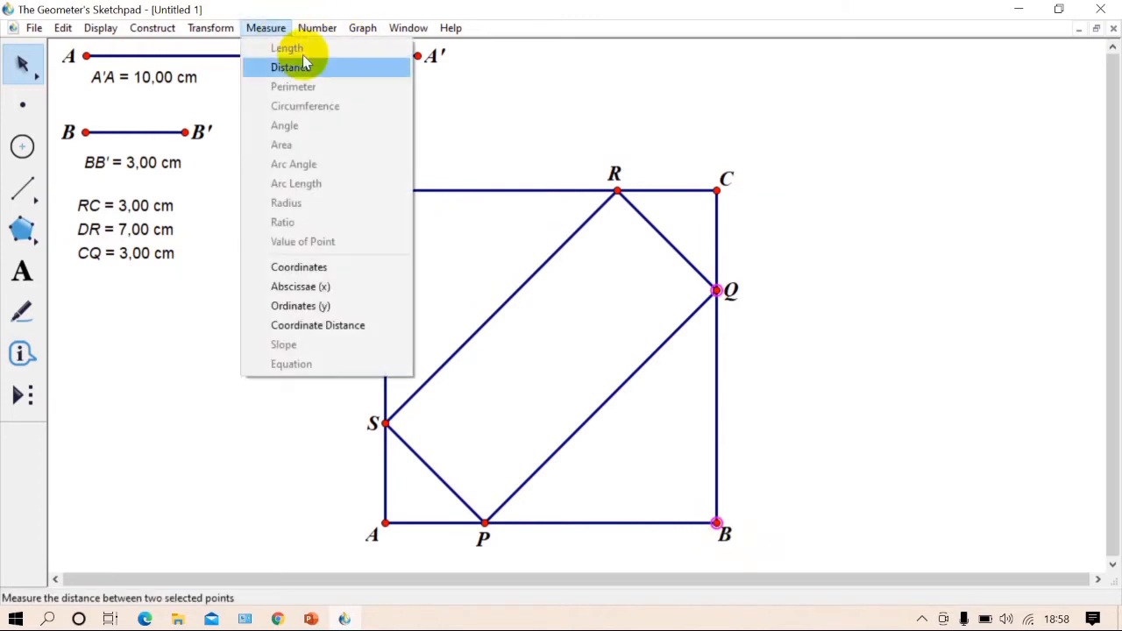
click(305, 64)
click(841, 307)
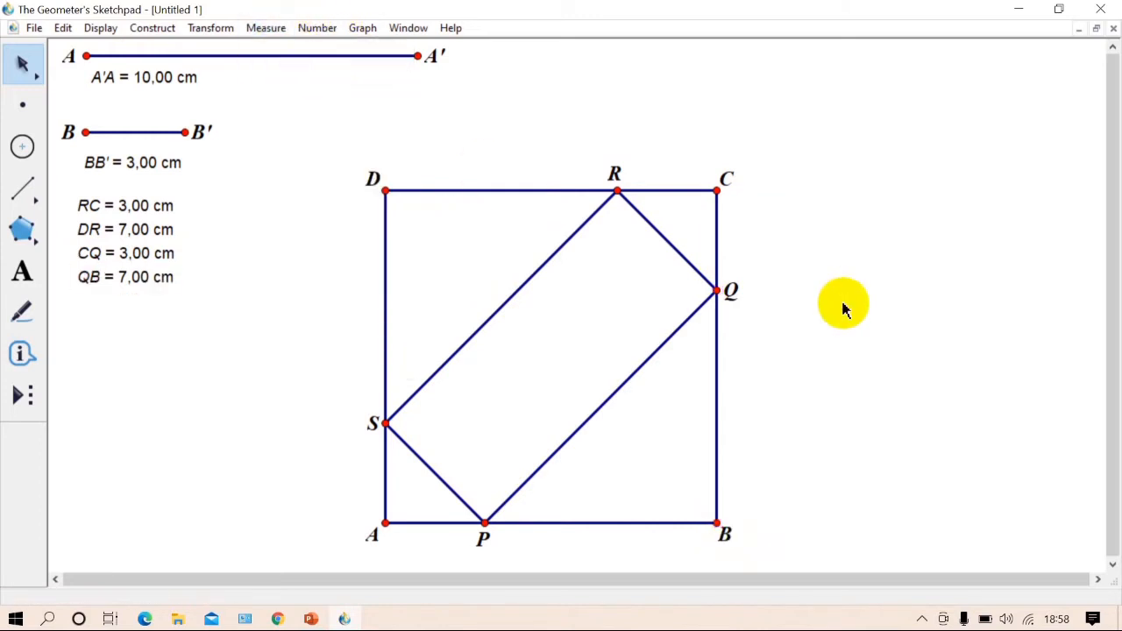
Step: Switch to PowerPoint to compare the figure with the Problem 4 slide, and return to The Geometer's Sketchpad
click(311, 619)
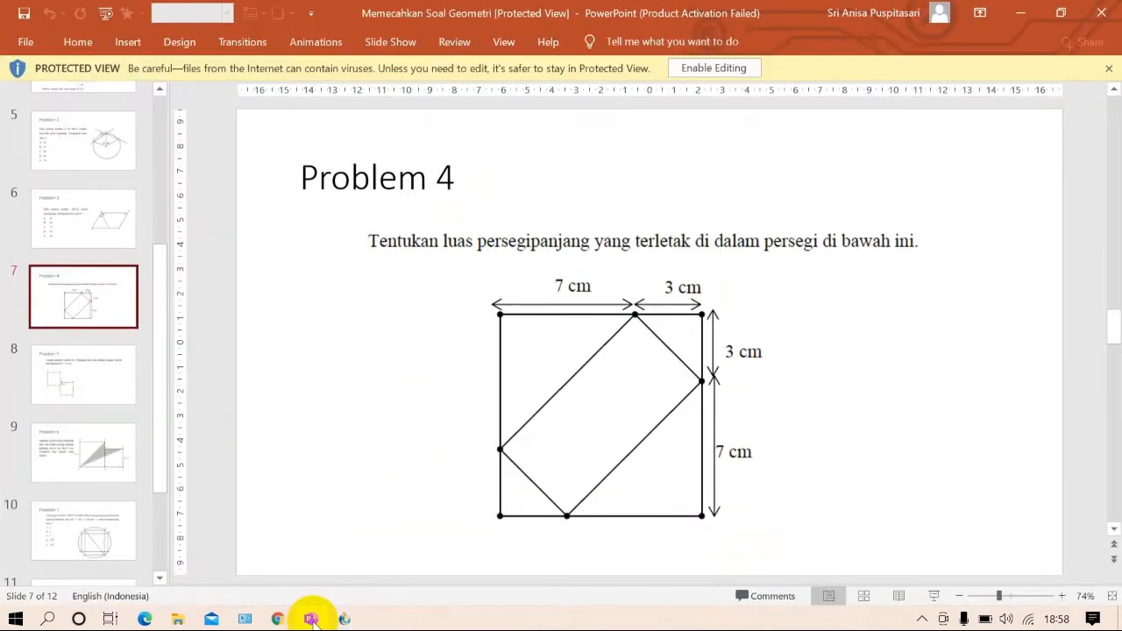
click(311, 619)
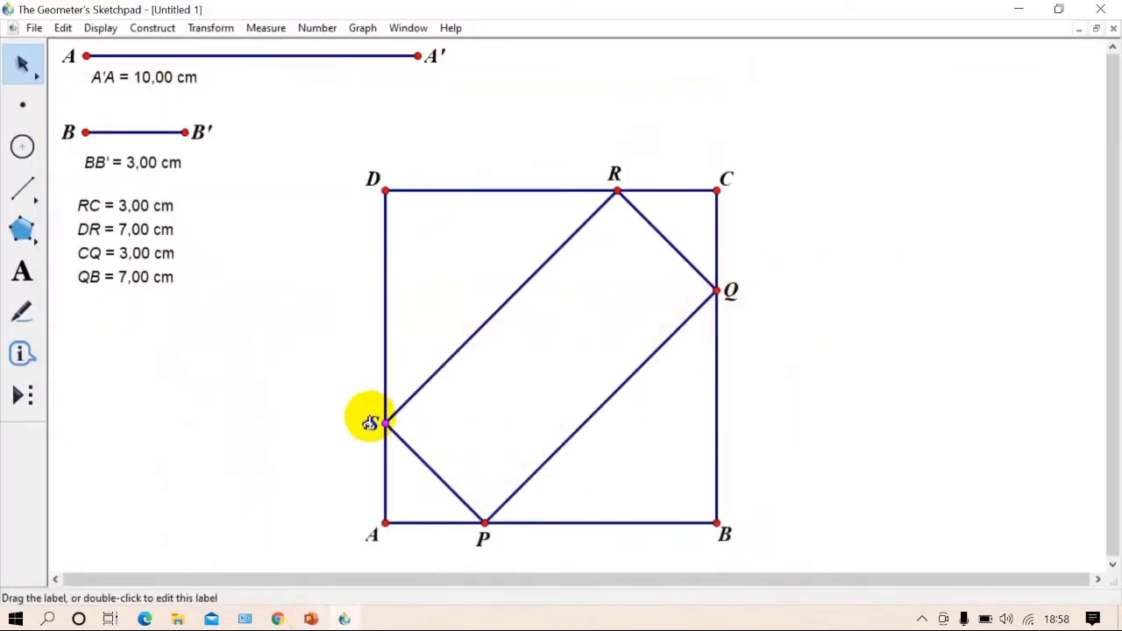
mouse_move(332, 401)
mouse_down()
mouse_move(388, 426)
mouse_move(348, 404)
mouse_up()
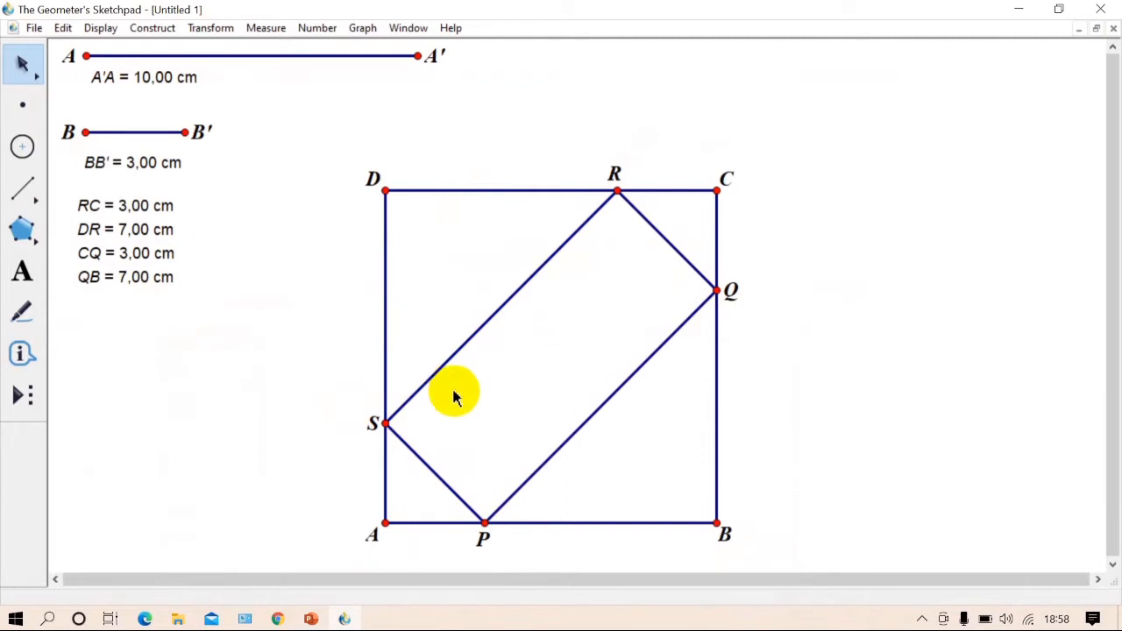
Step: Construct the quadrilateral interior through points S, P, Q and R, and clear the selection
click(389, 423)
click(484, 522)
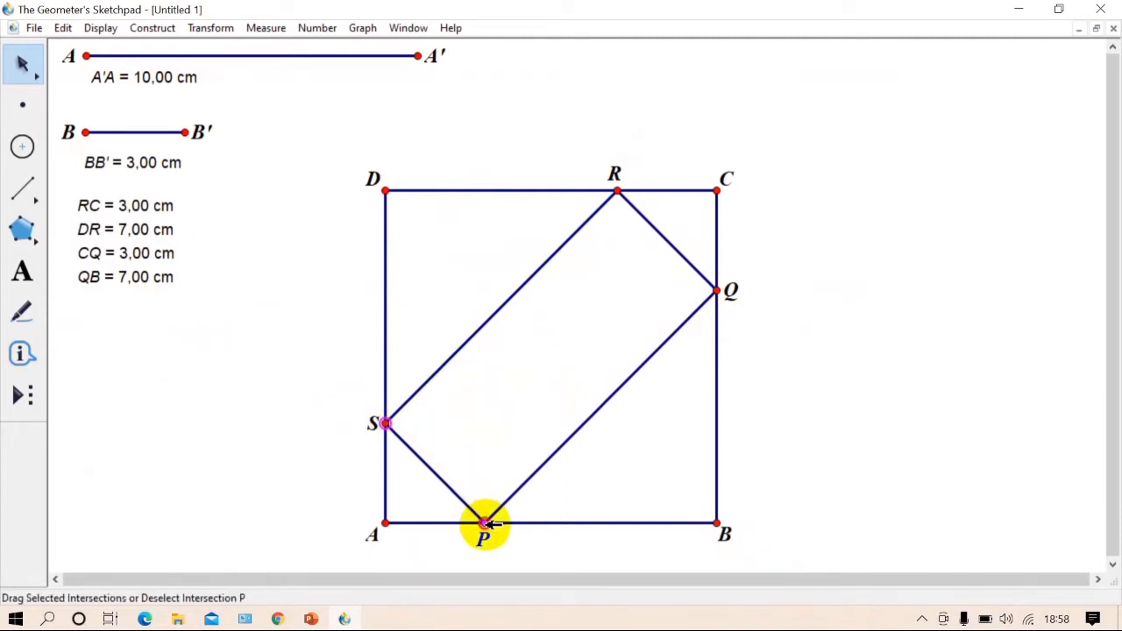
click(720, 291)
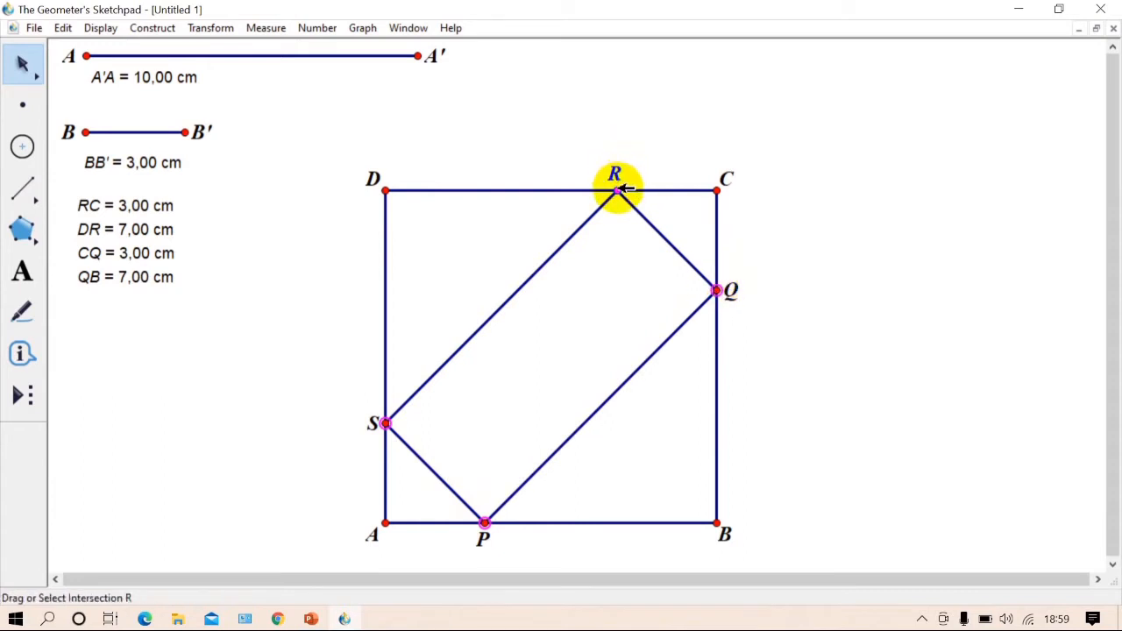
click(618, 190)
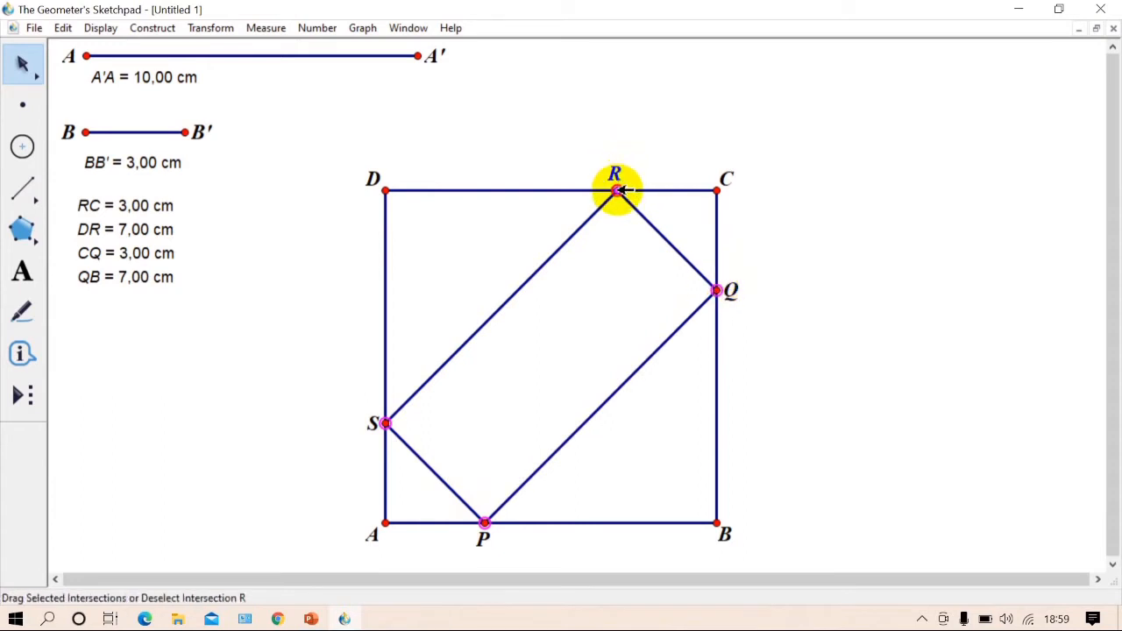
click(166, 28)
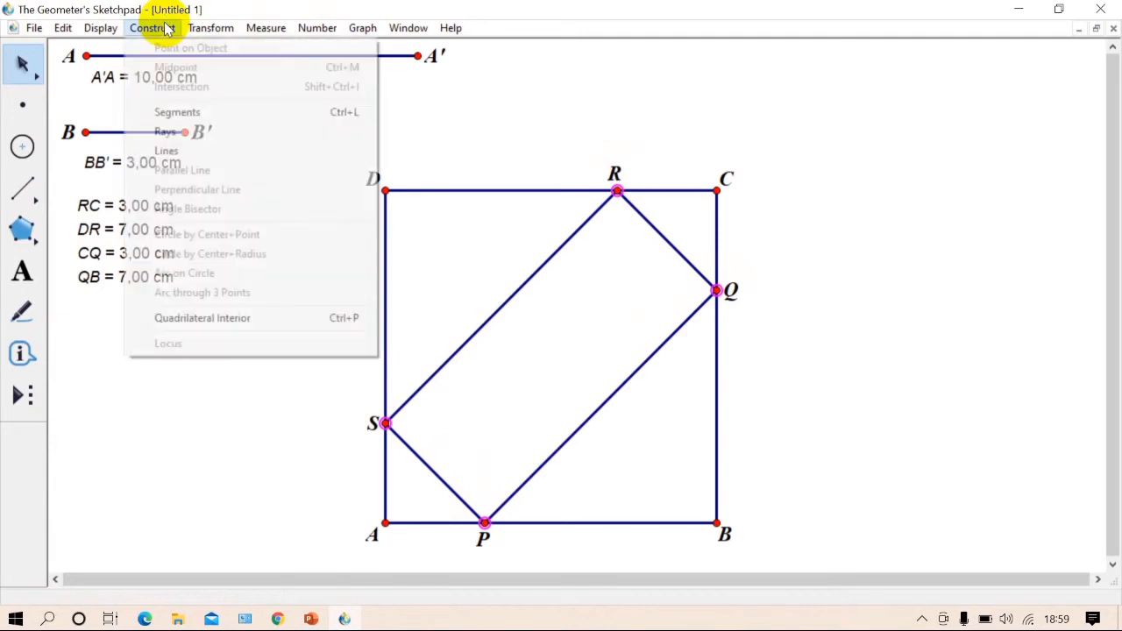
click(217, 318)
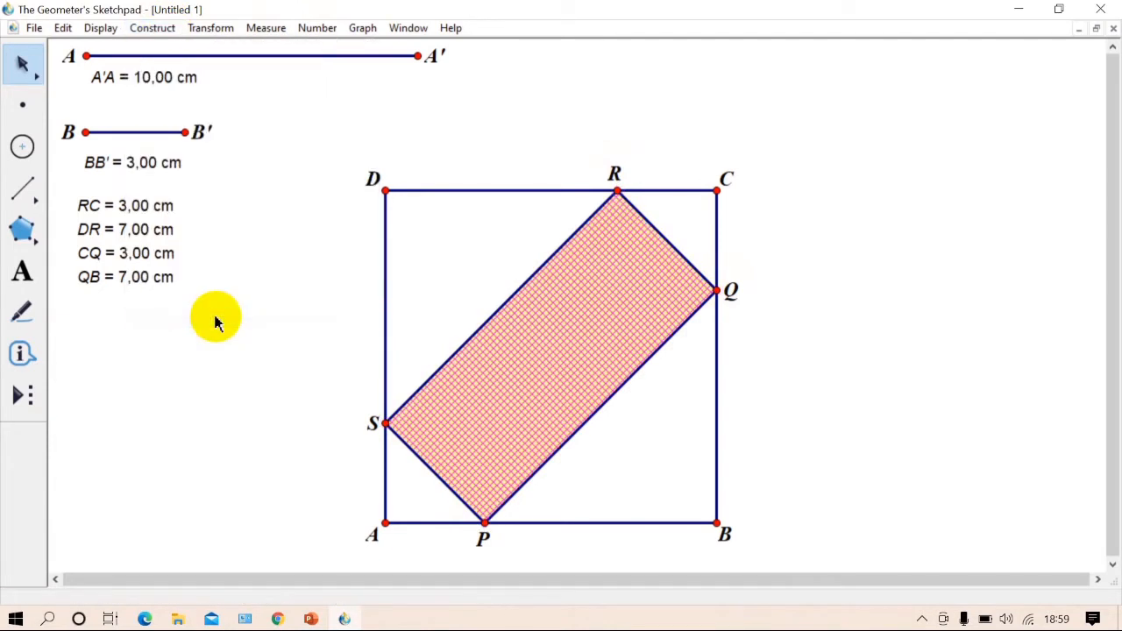
click(806, 289)
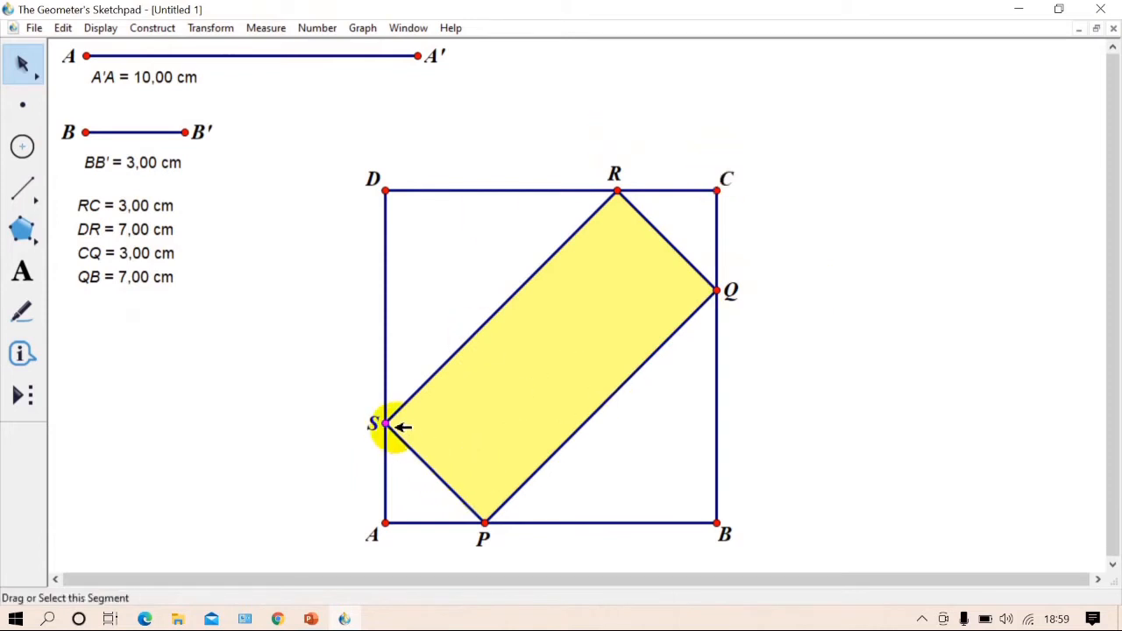
Step: Measure the area of the rectangle's filled interior and clear the selection
click(511, 409)
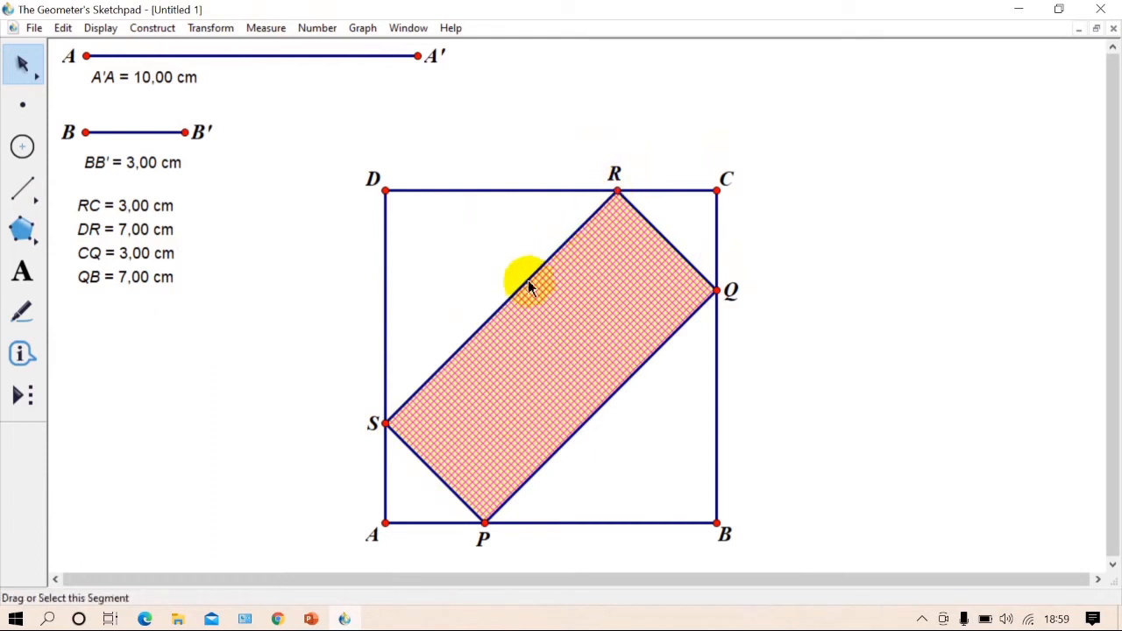
click(270, 27)
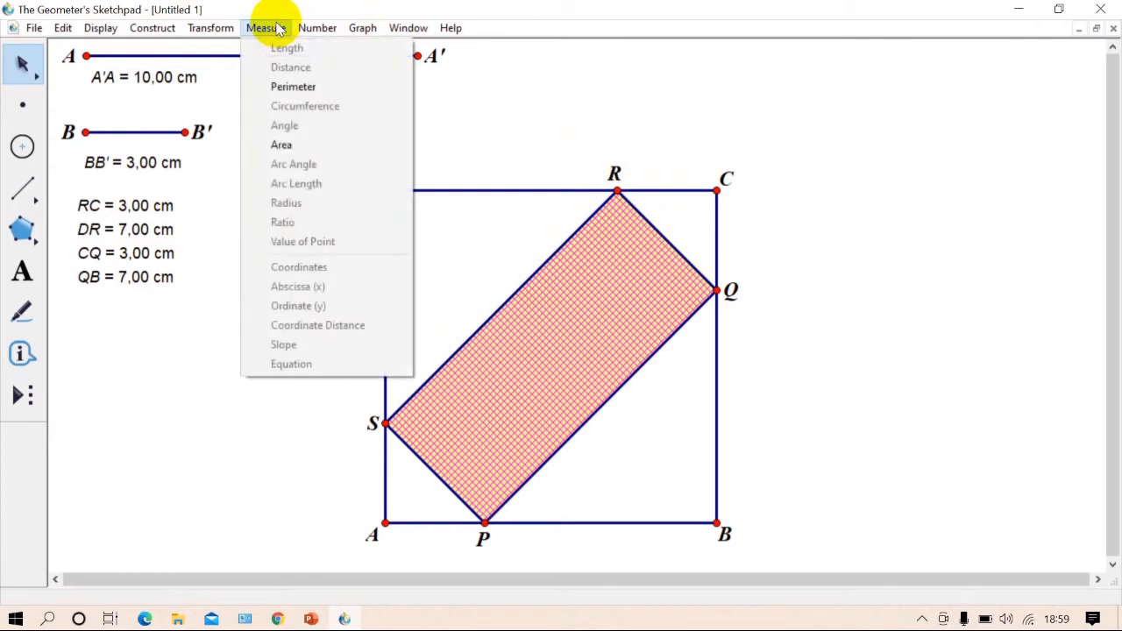
click(317, 143)
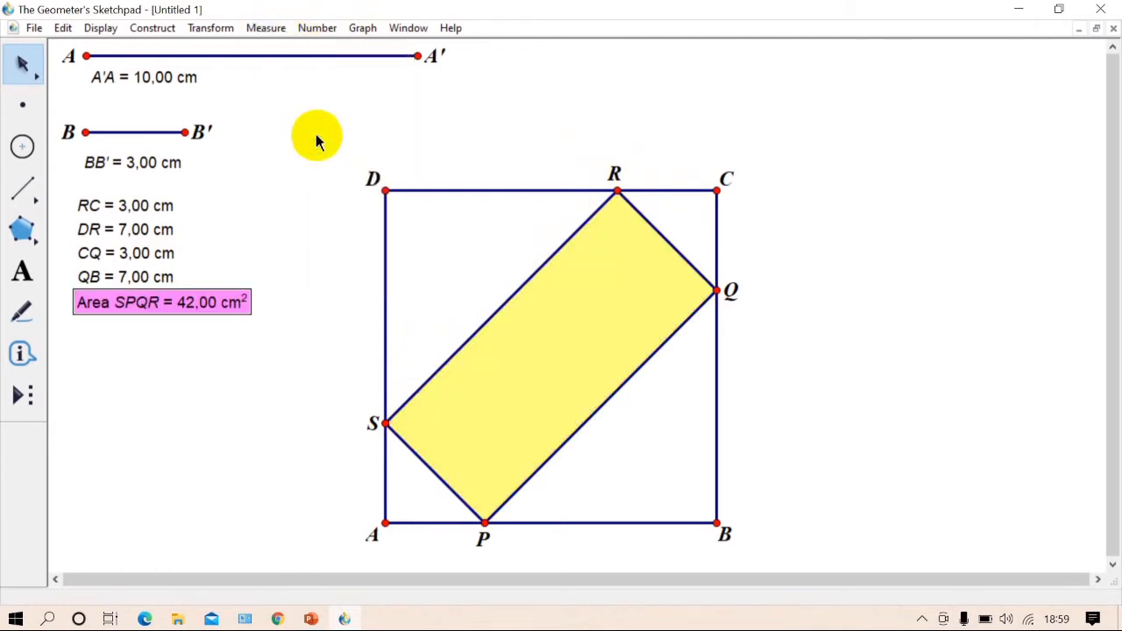
click(288, 320)
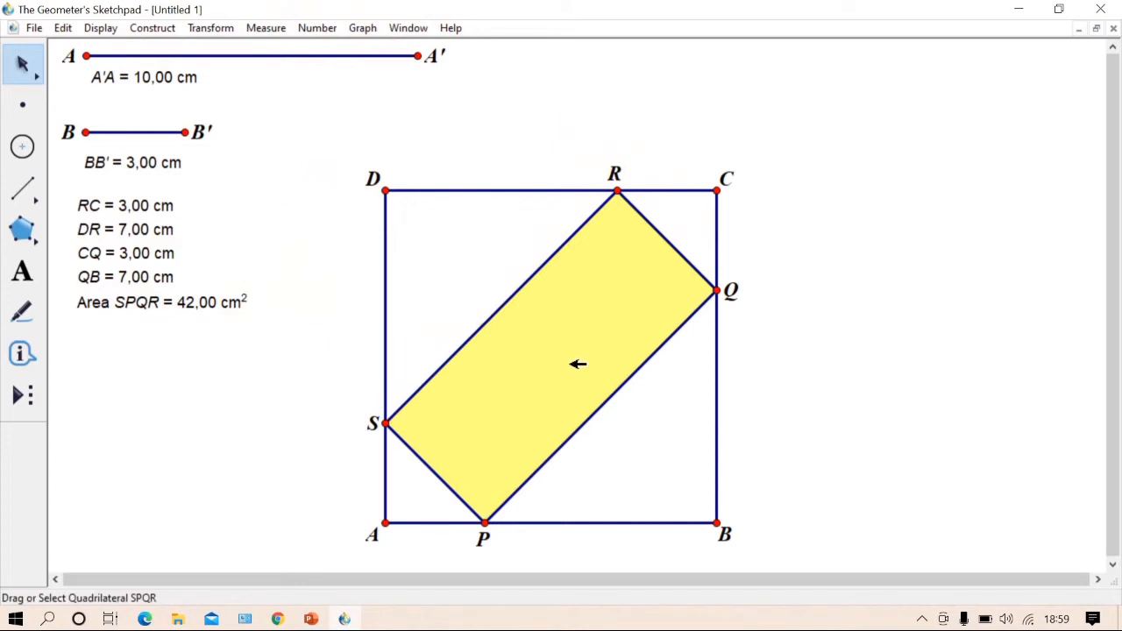
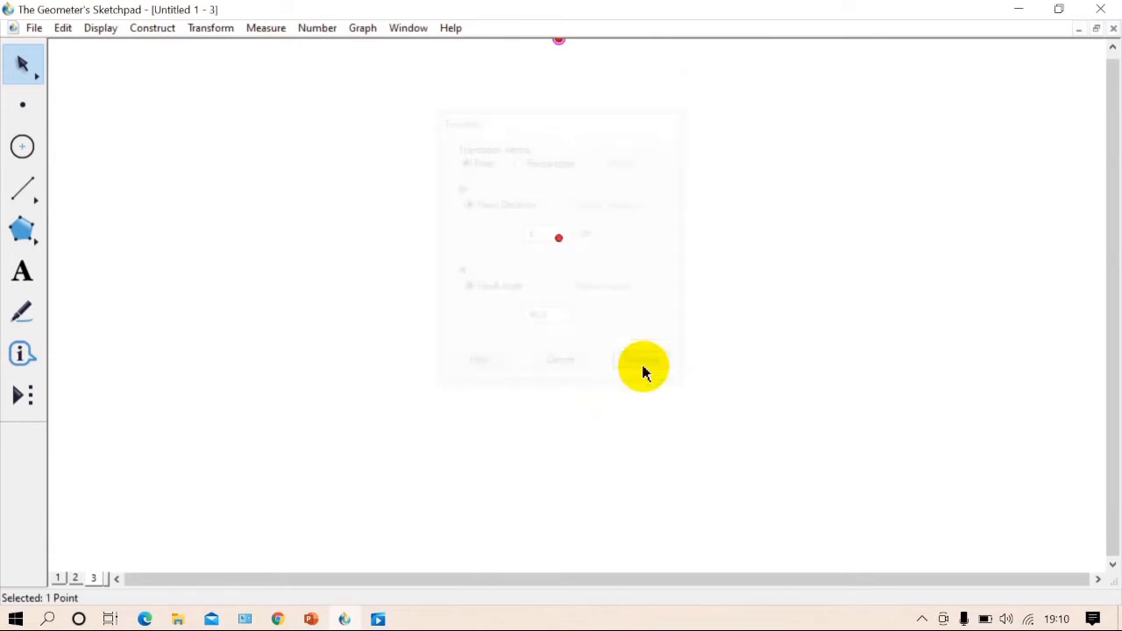
Step: Move the original point on page 3 down so its translated image is in view, and show both points' labels
drag(558, 238, 577, 380)
click(31, 271)
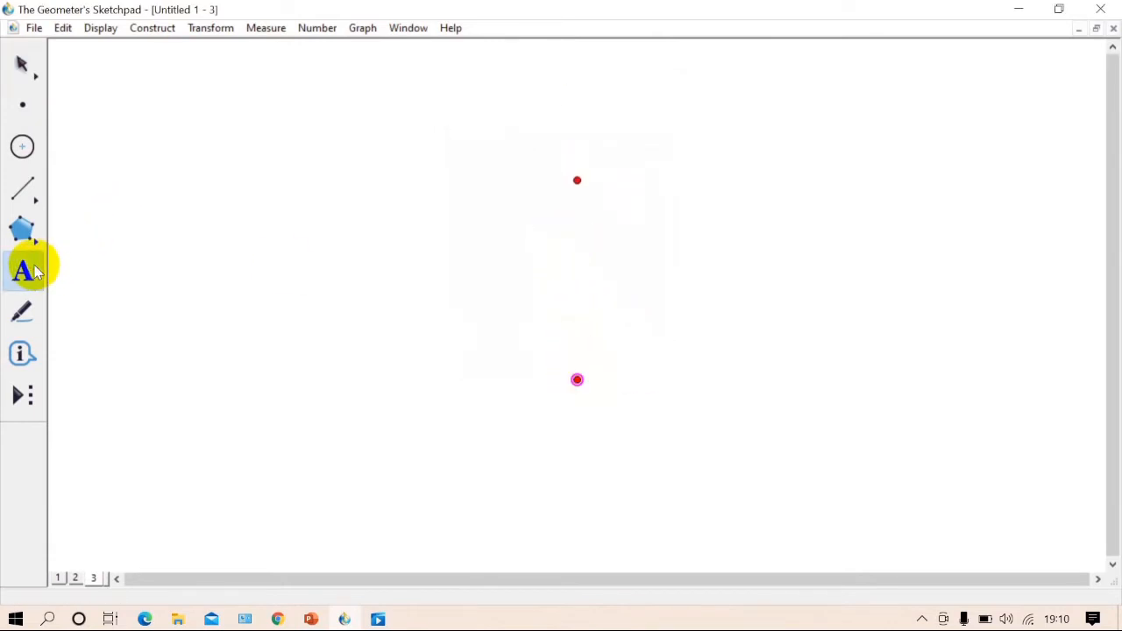
click(578, 182)
click(577, 380)
Step: Change the label of the upper, translated point to A
double_click(593, 198)
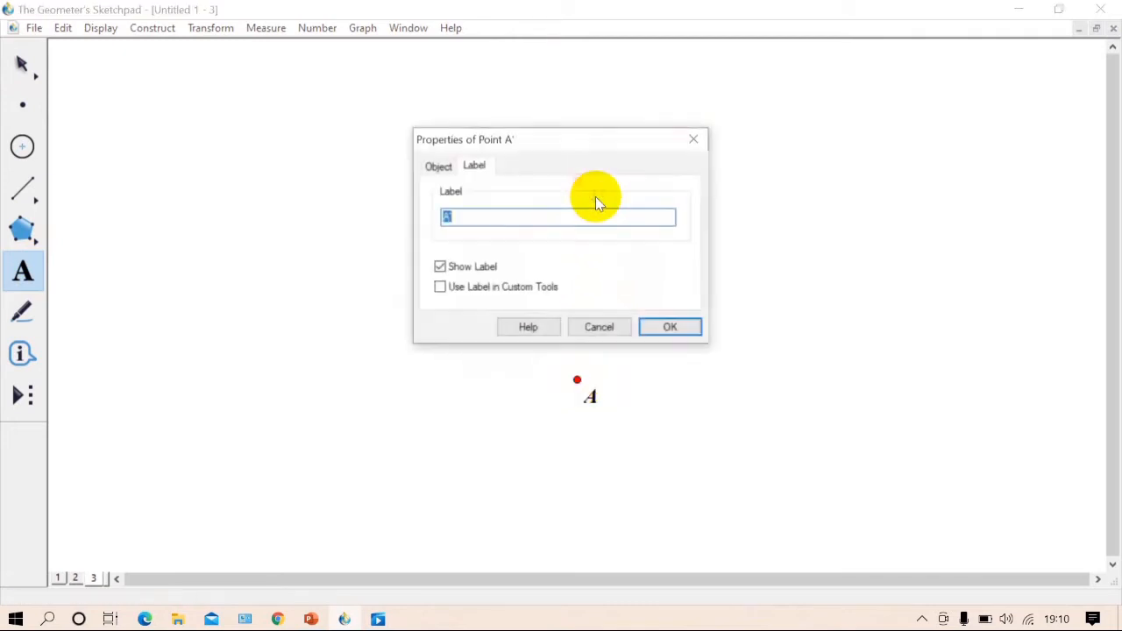
text(A)
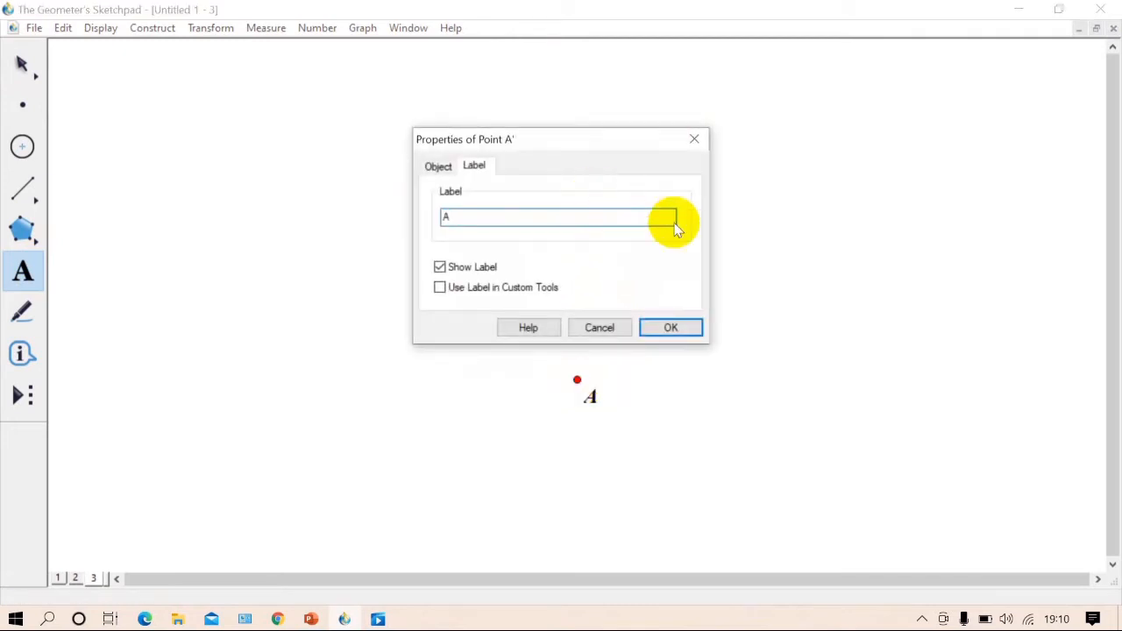
click(693, 327)
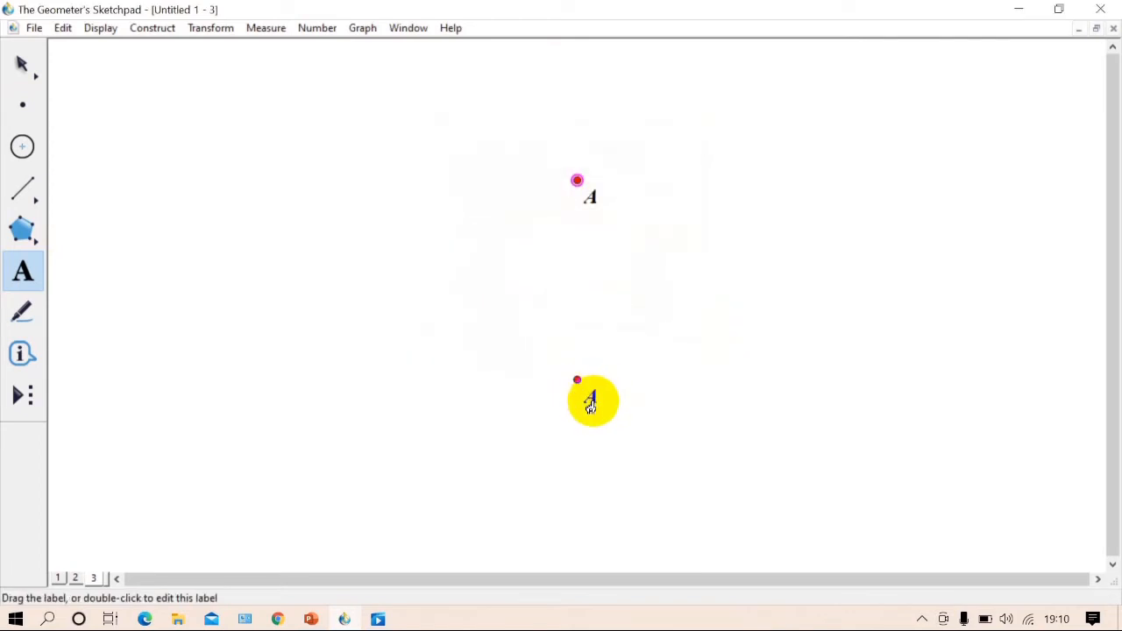
Step: Change the lower point's label to D and draw a segment connecting points A and D
double_click(592, 397)
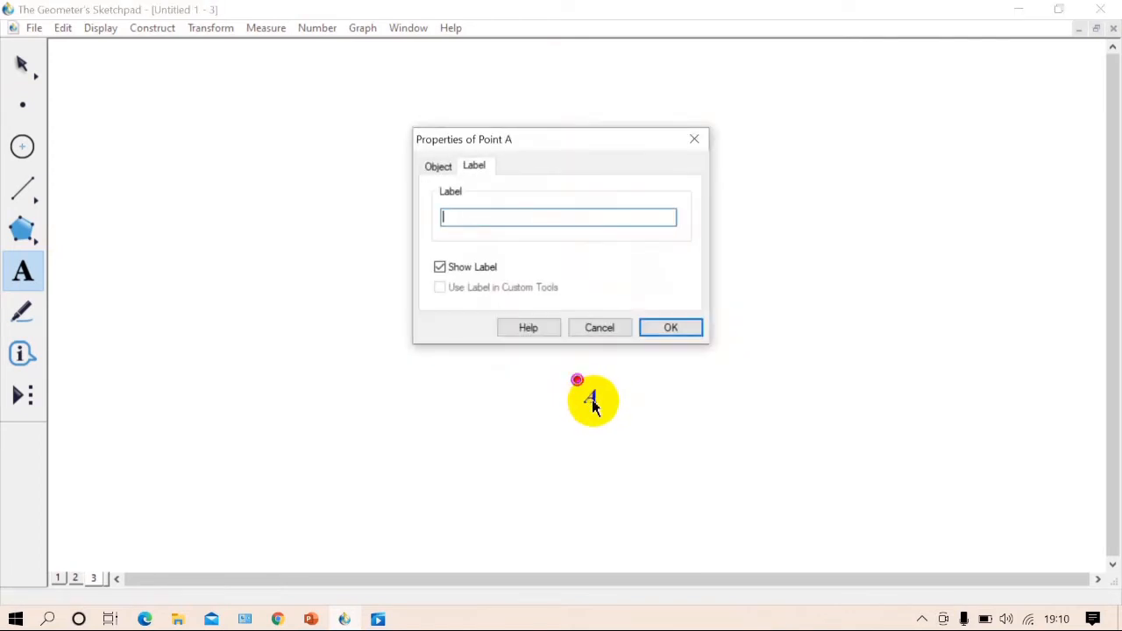
click(688, 327)
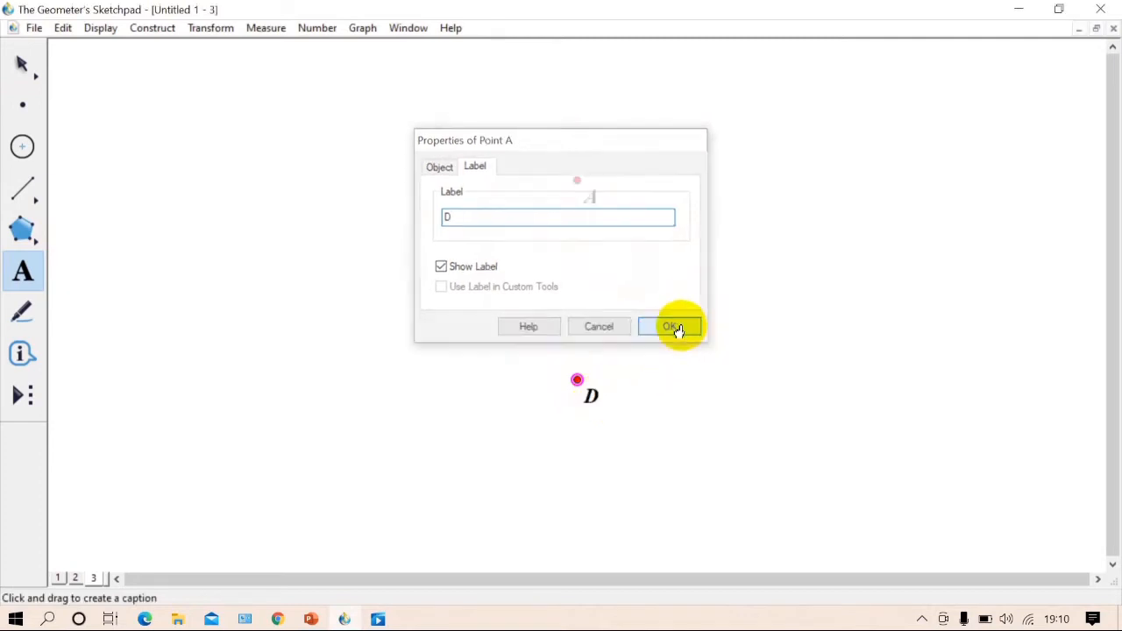
click(22, 189)
drag(577, 180, 578, 378)
click(111, 184)
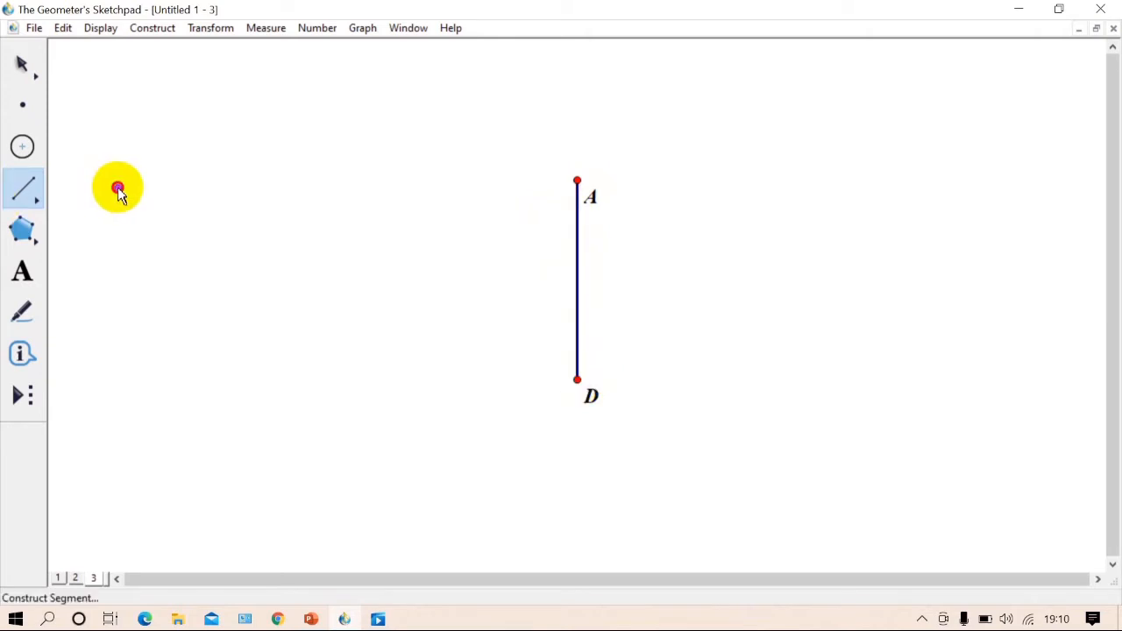
Step: Measure the distance between points A and D
click(22, 62)
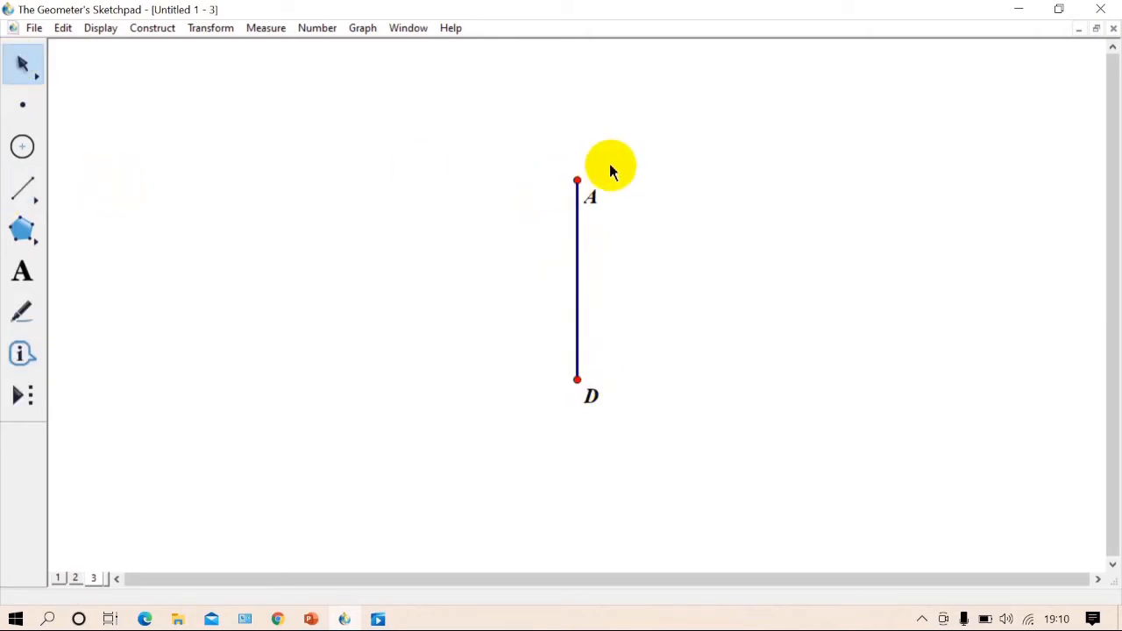
click(577, 181)
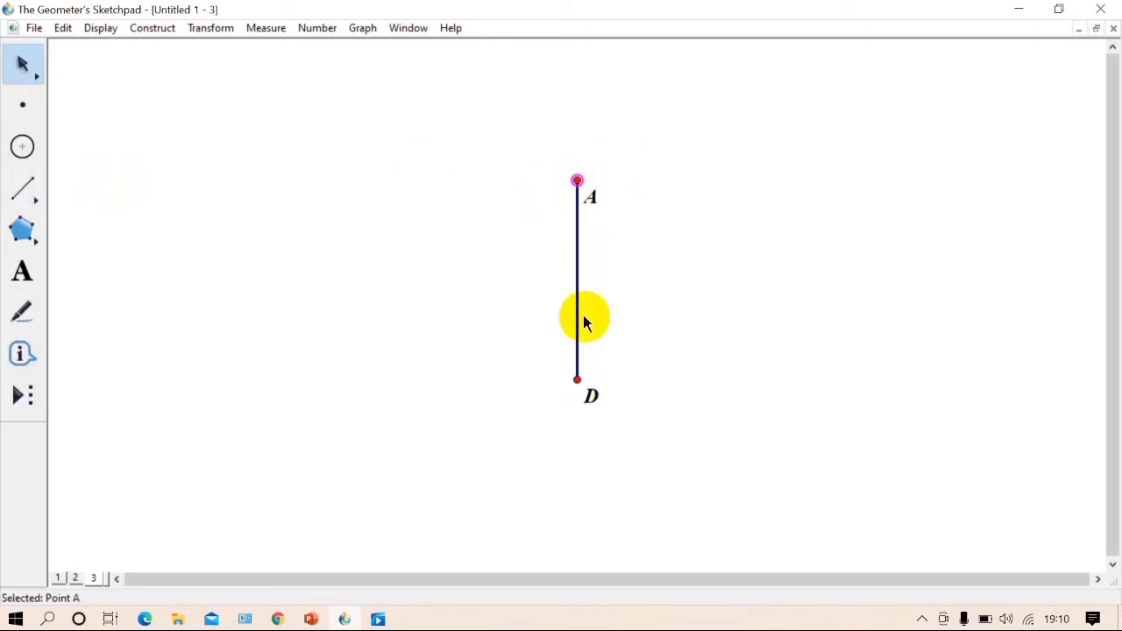
click(577, 380)
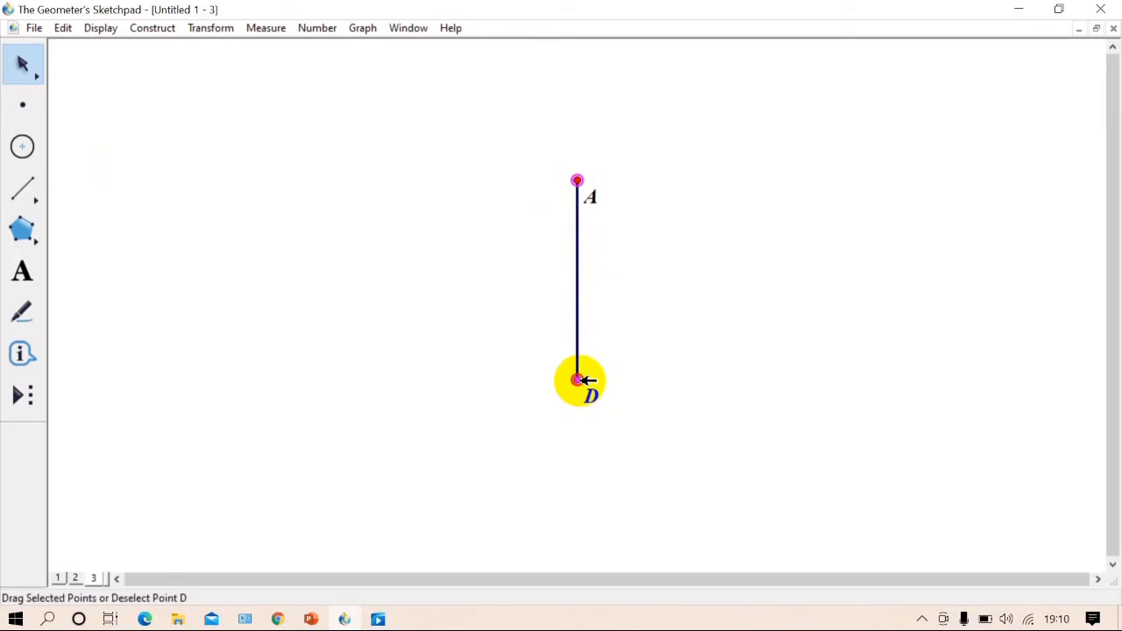
click(268, 29)
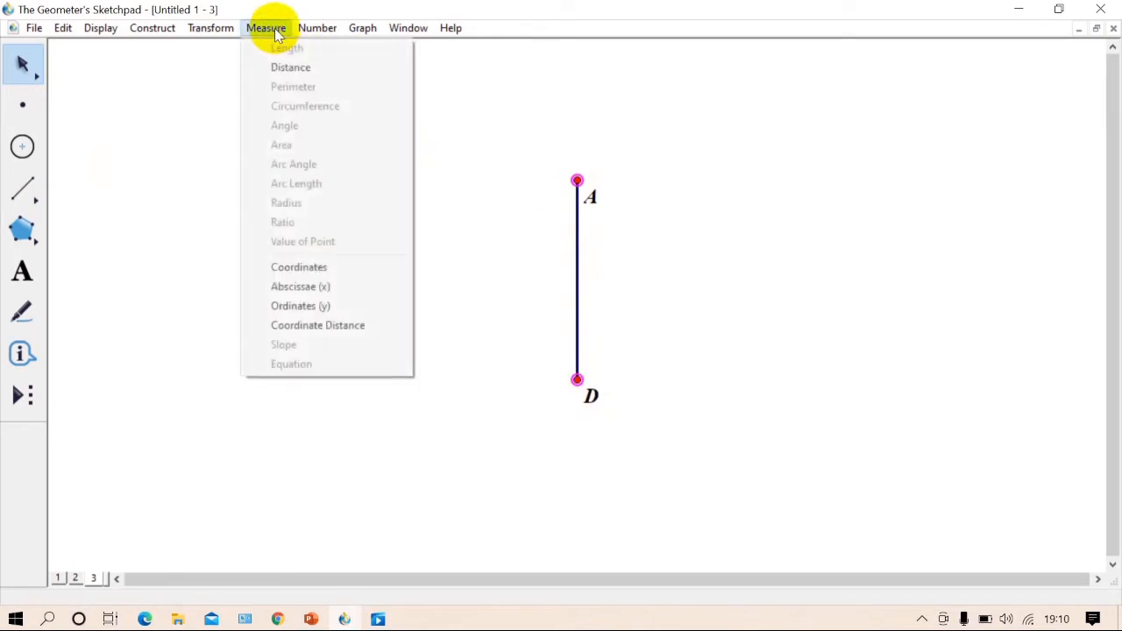
click(295, 72)
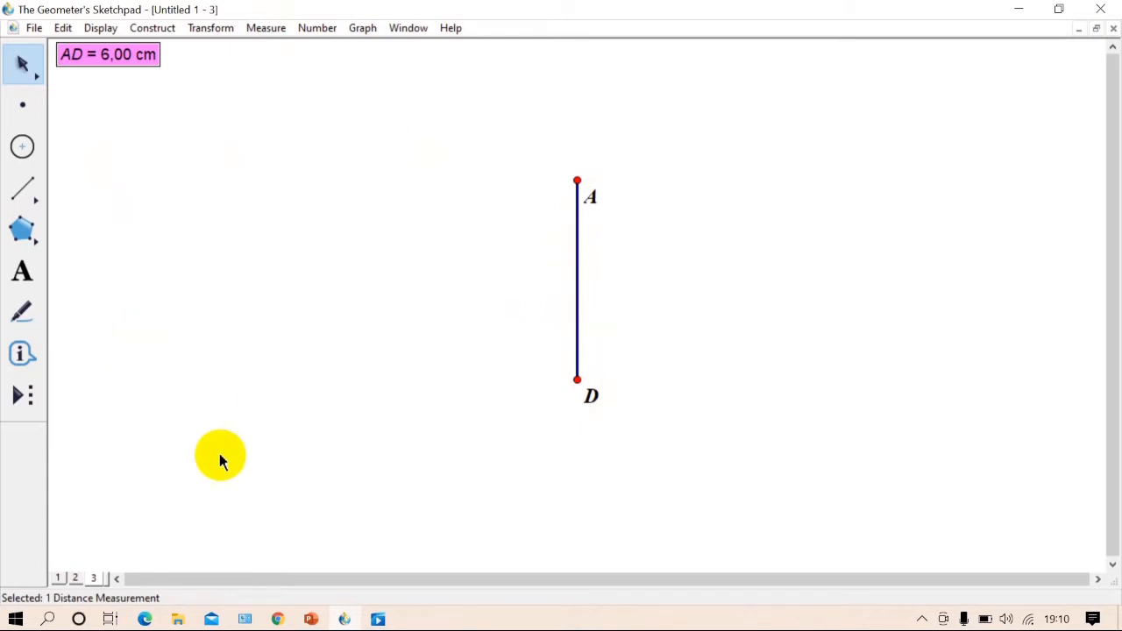
Step: Switch to PowerPoint to examine the Problem 6 figure and its side lengths, and return to The Geometer's Sketchpad
click(311, 619)
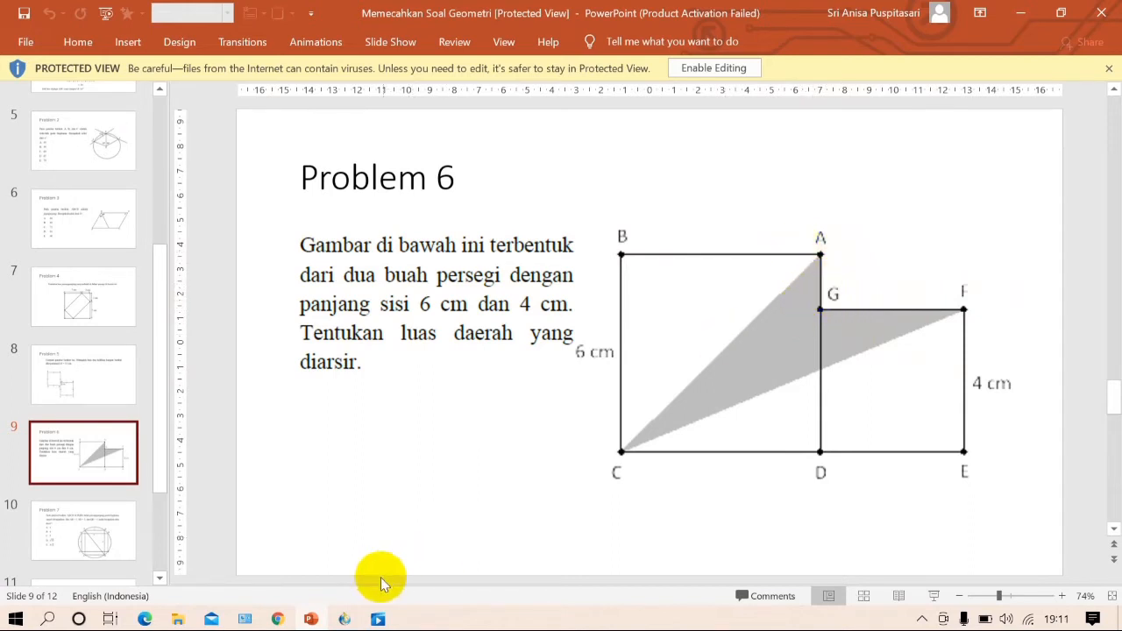
click(344, 616)
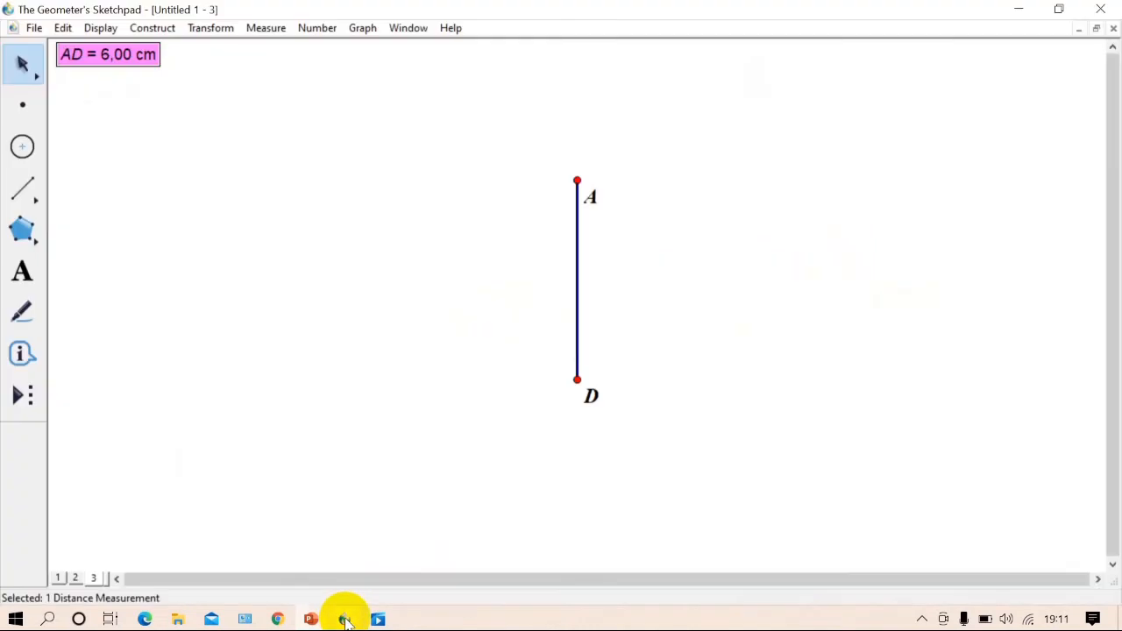
Step: Place a new point below the AD measurement and translate it by a fixed distance of 6 cm at 0°
click(66, 114)
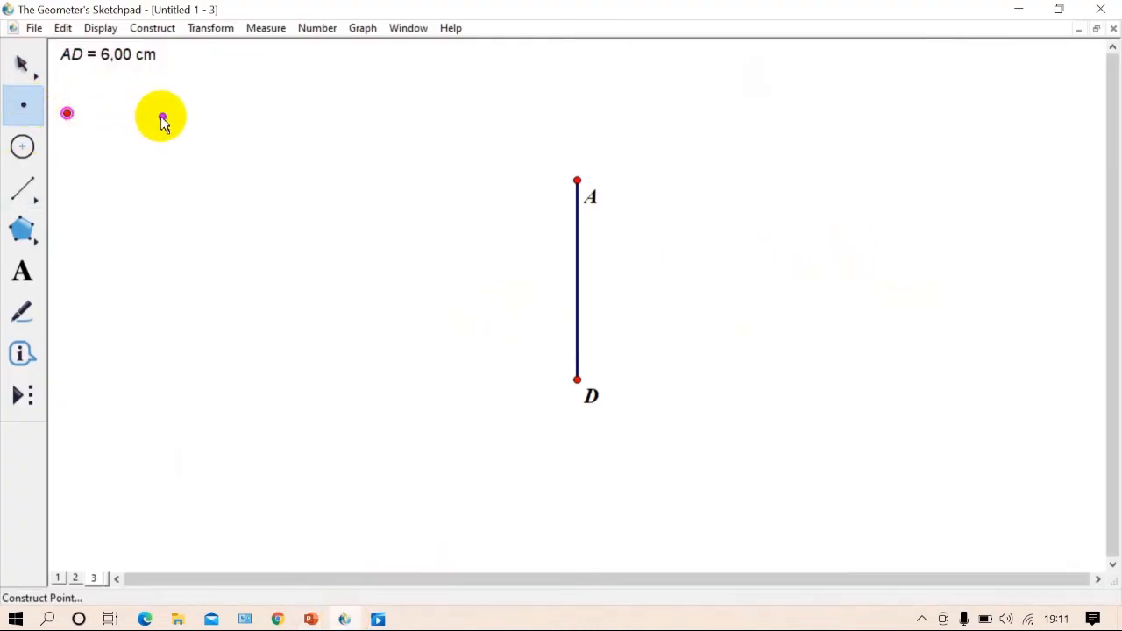
click(22, 63)
click(67, 112)
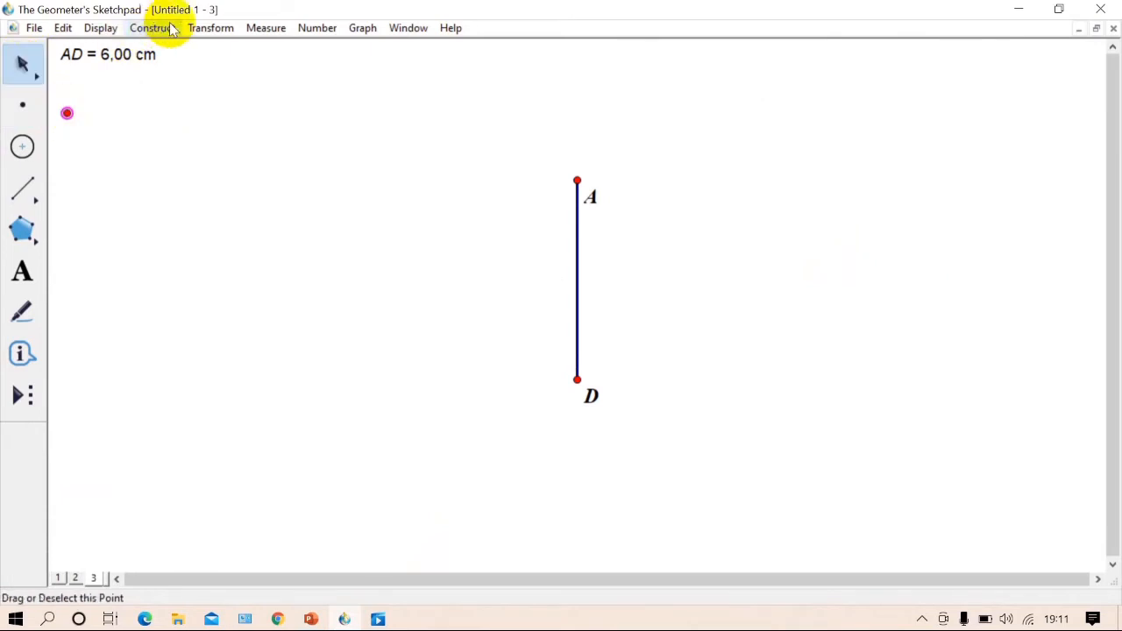
click(152, 27)
click(210, 27)
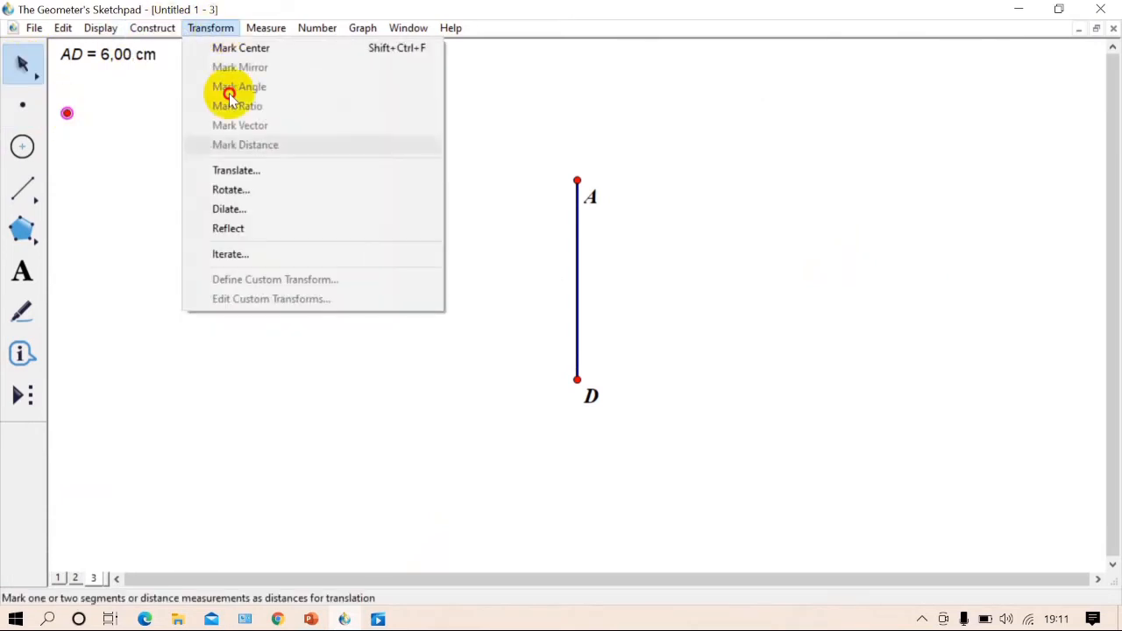
click(233, 169)
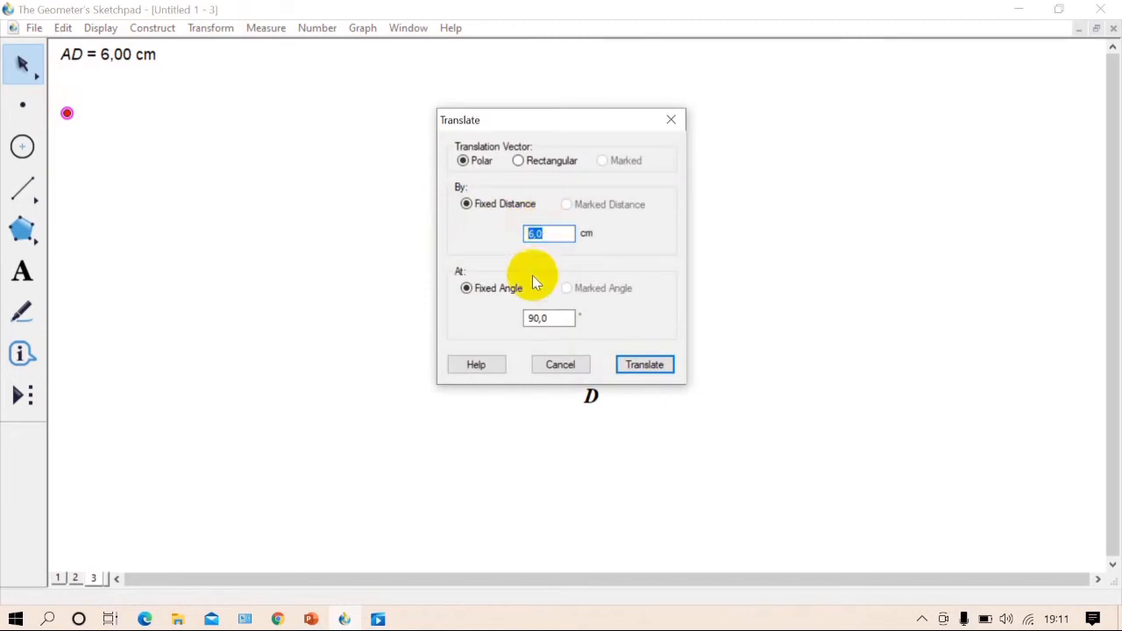
click(552, 317)
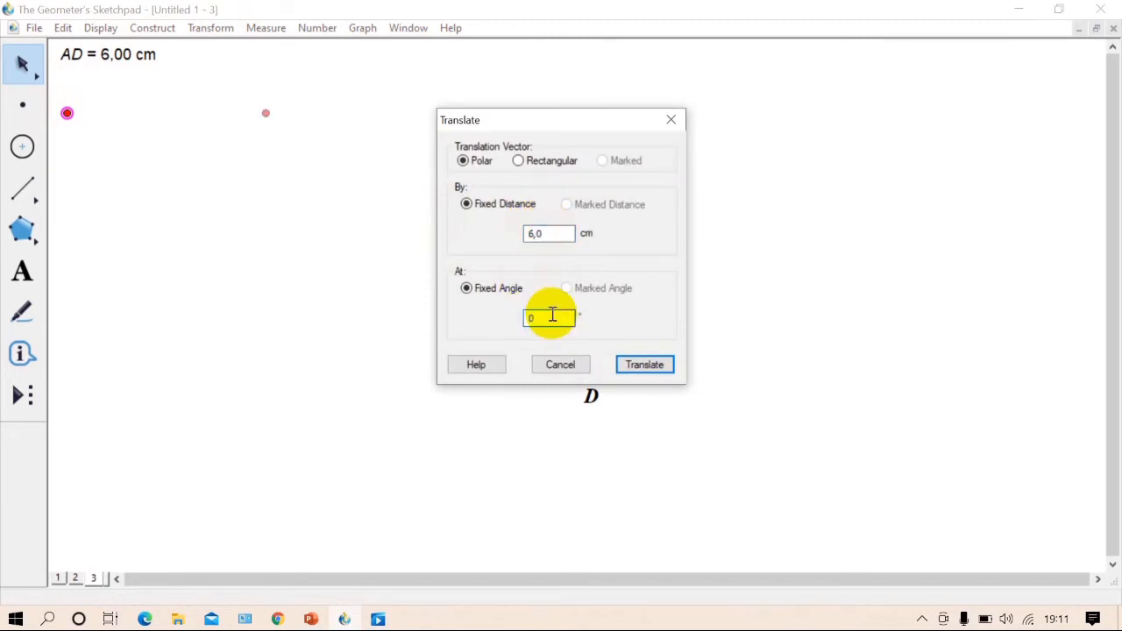
text(0)
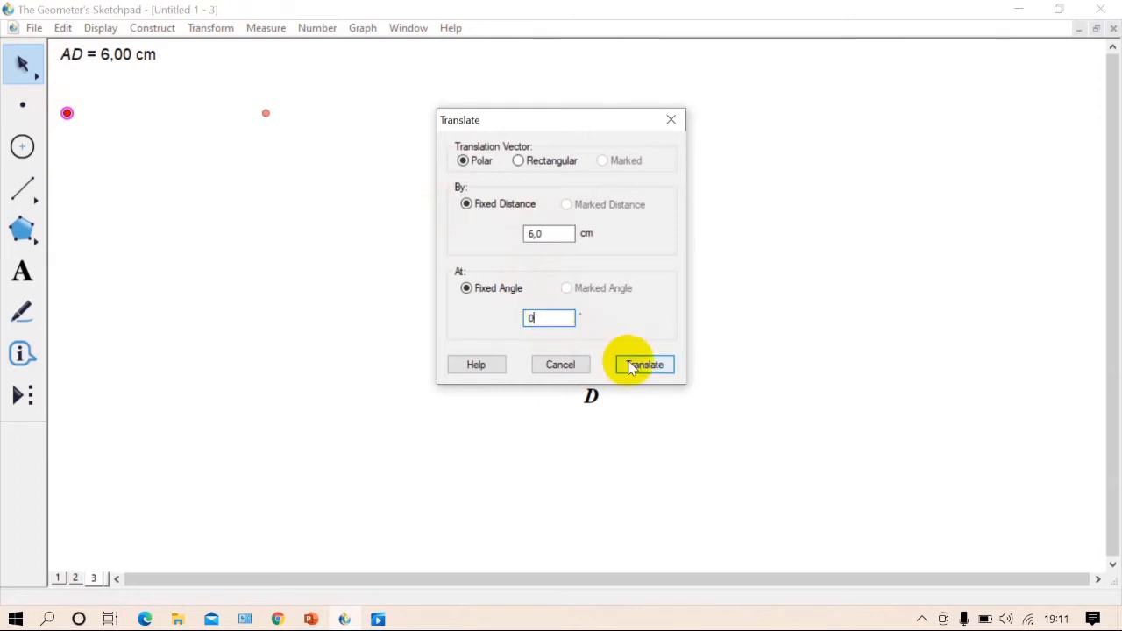
click(628, 362)
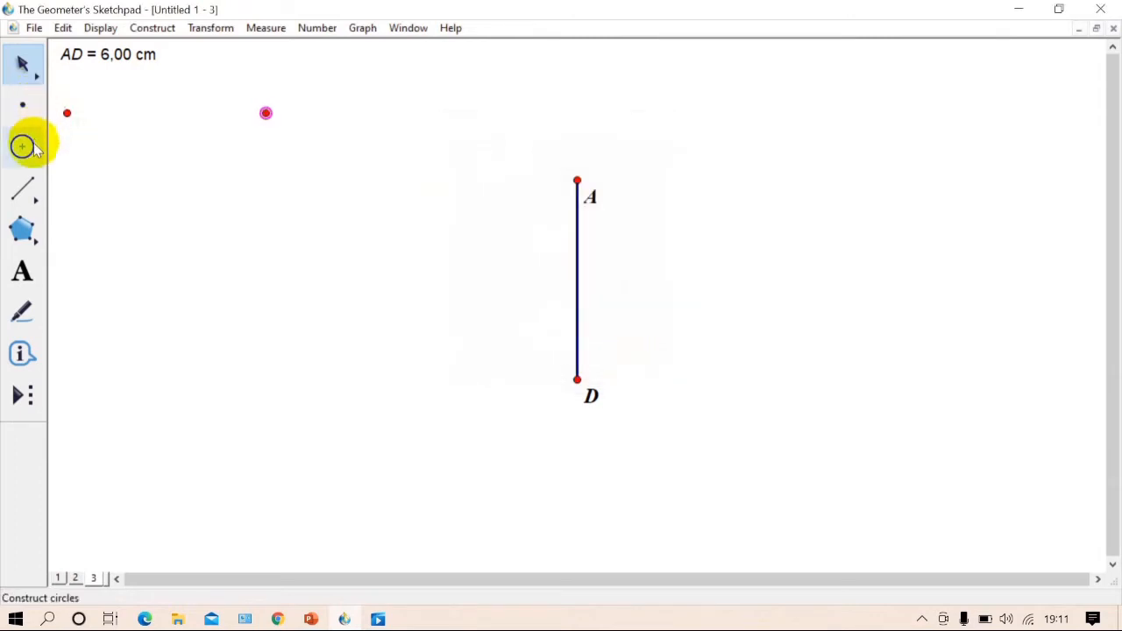
Step: Place a second point just below the first reference point and translate it 4 cm at 0°
click(25, 106)
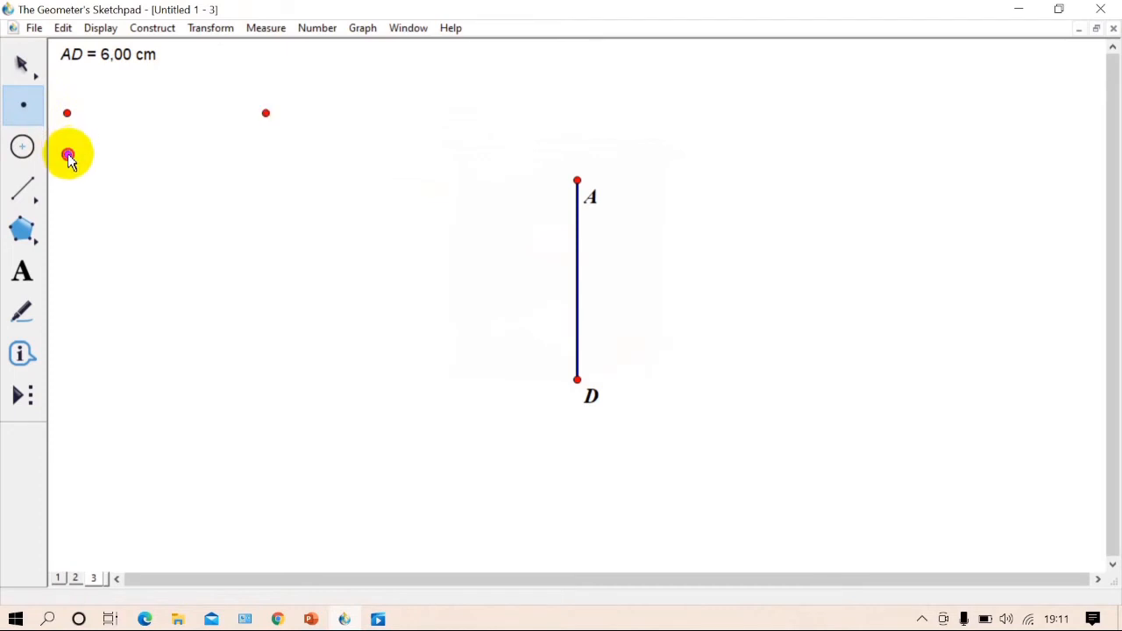
click(198, 32)
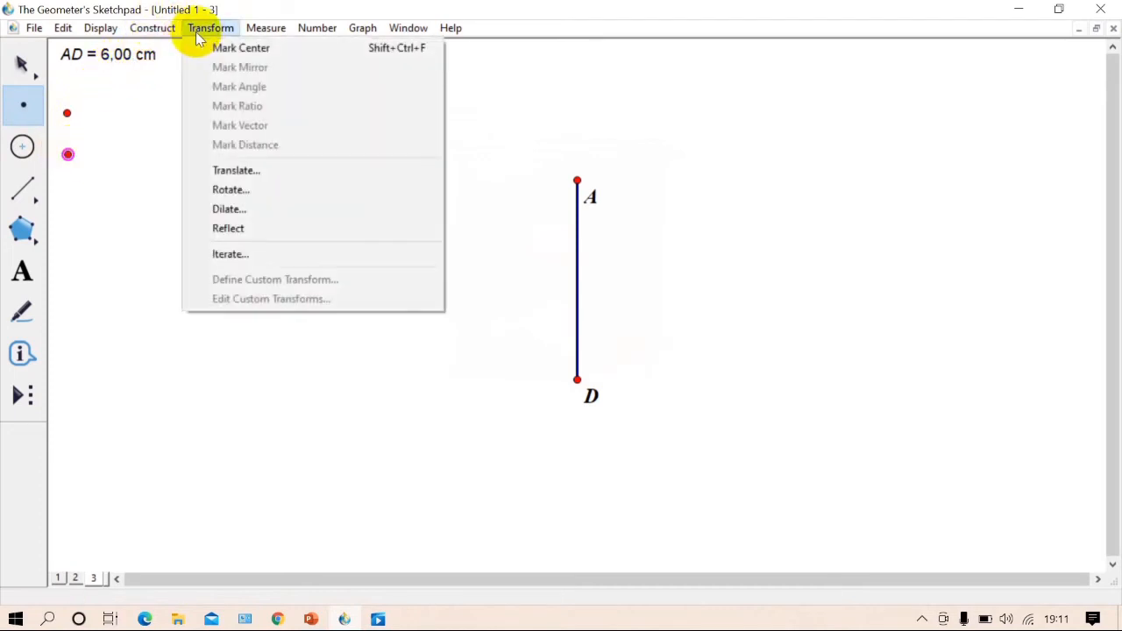
click(238, 169)
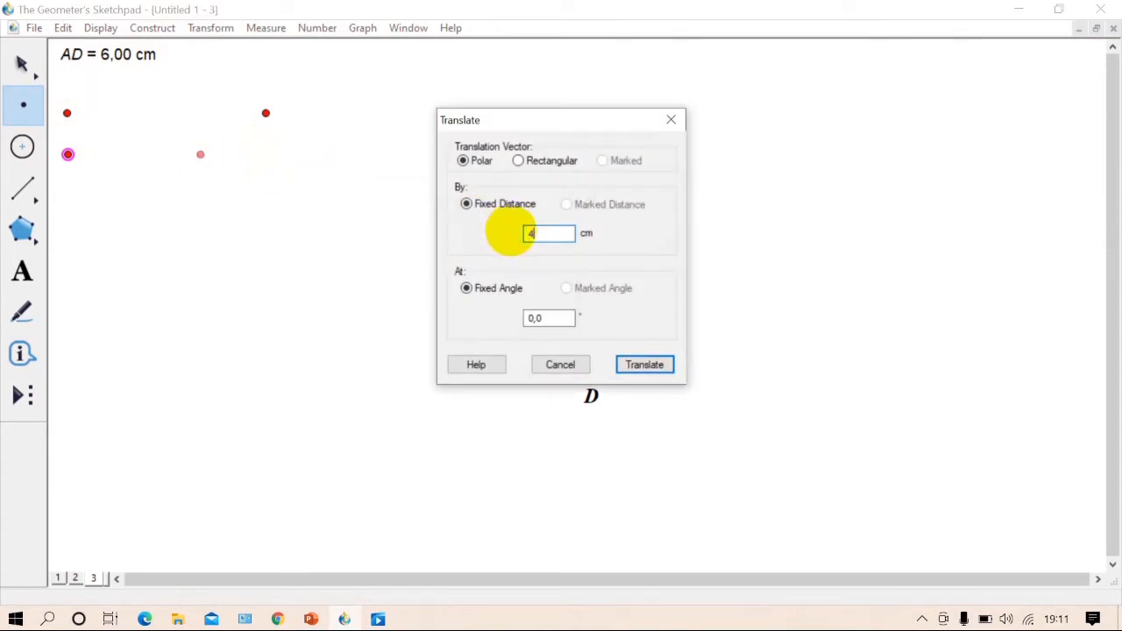
click(635, 364)
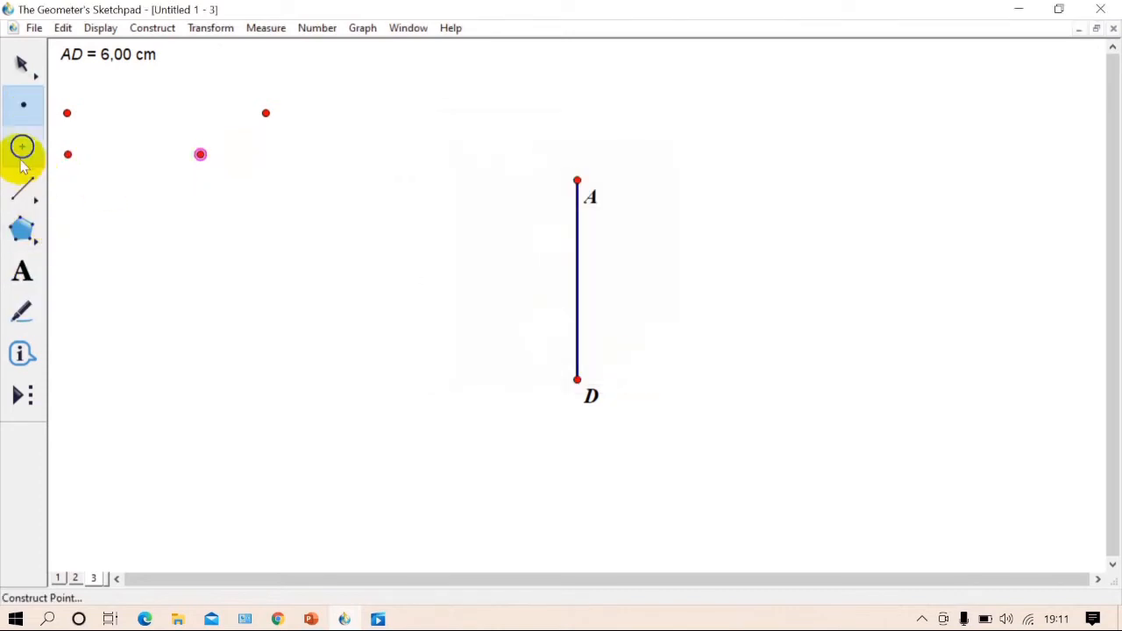
Step: Place a third reference point under the other two and translate it 2 cm at 0°
click(67, 191)
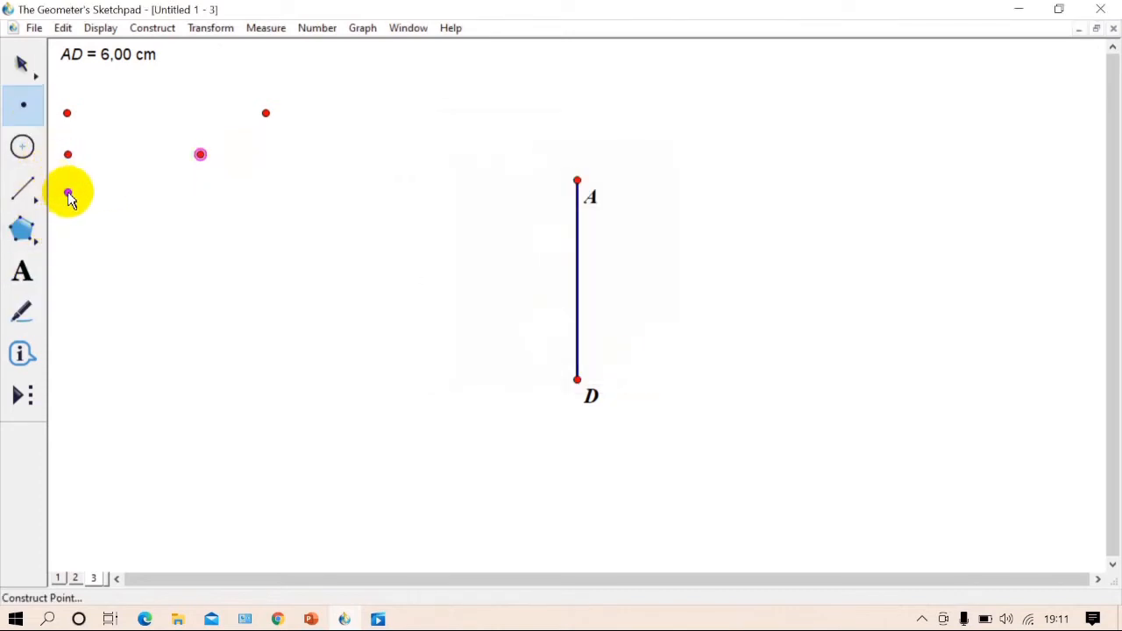
click(22, 63)
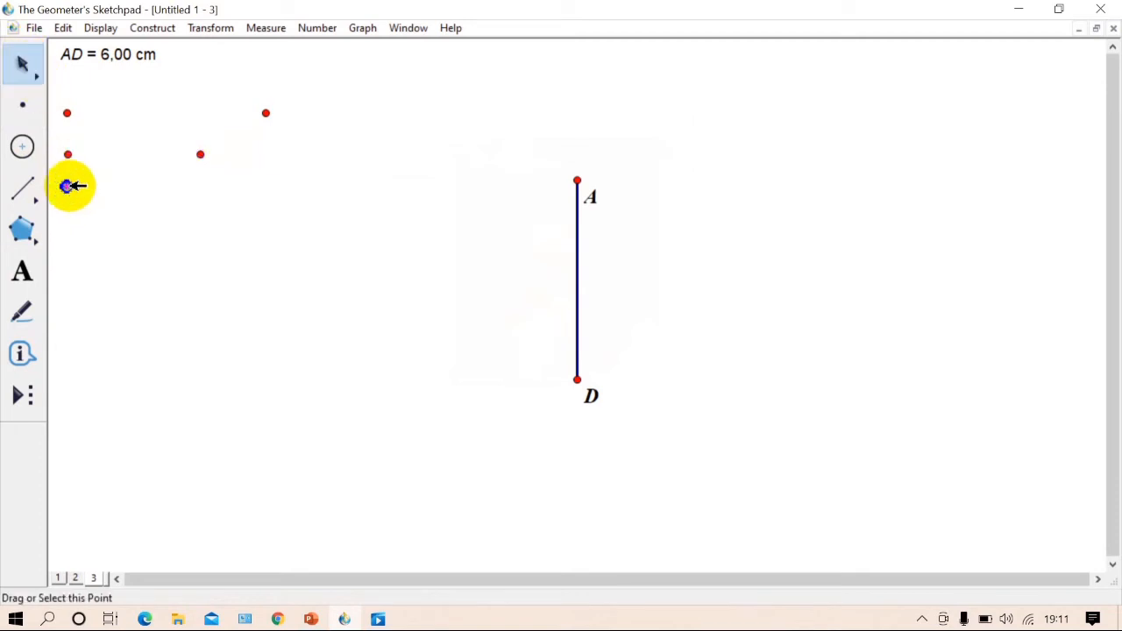
click(226, 28)
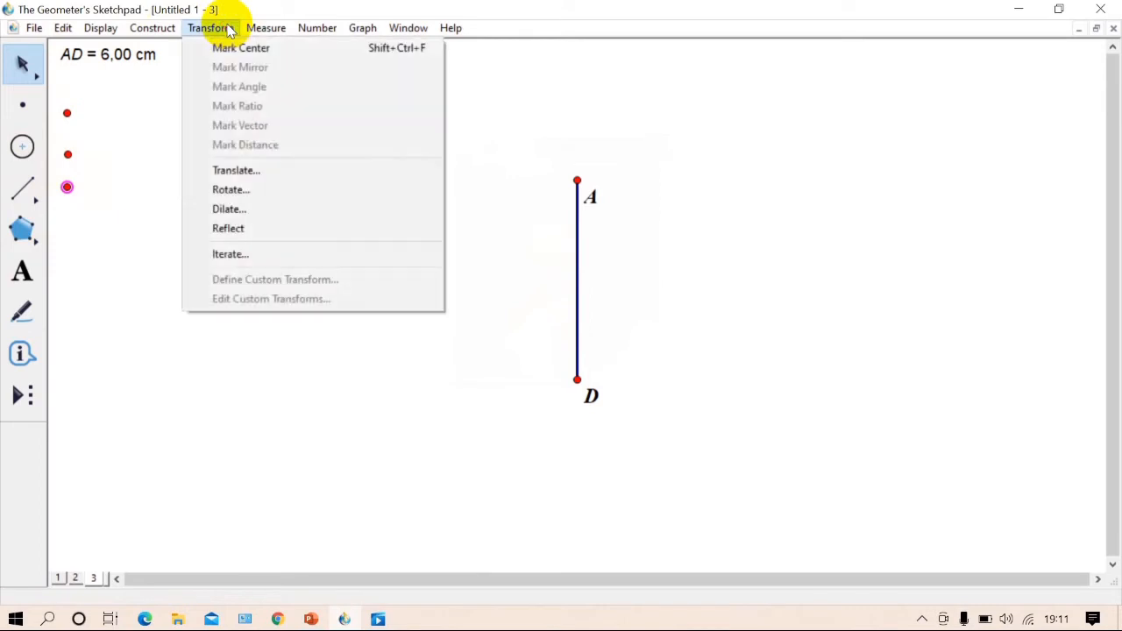
click(233, 170)
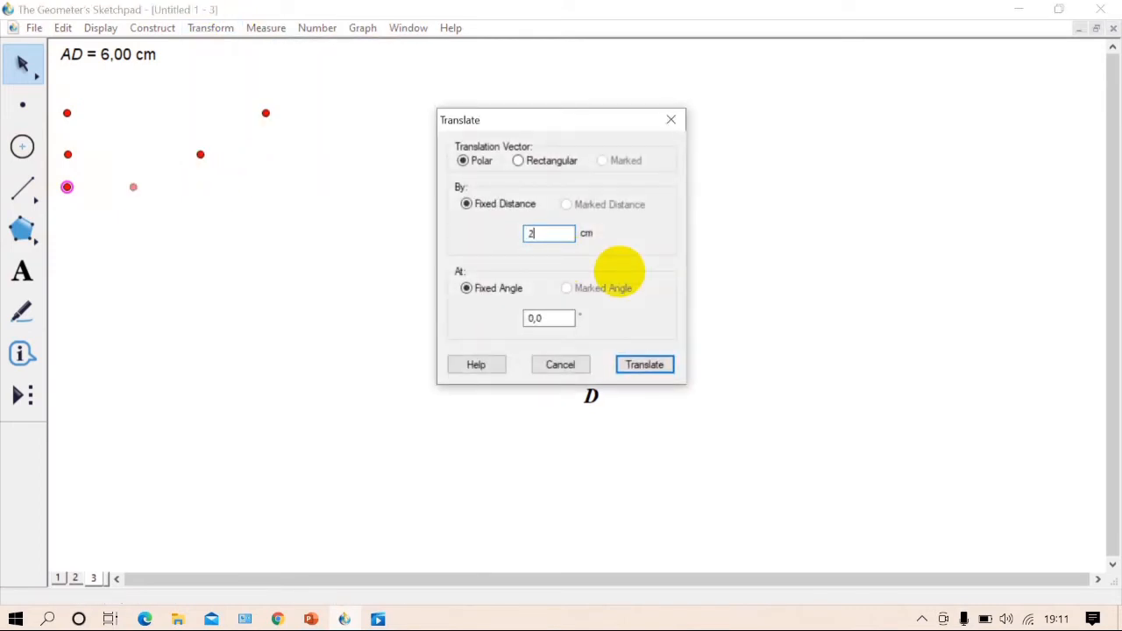
click(640, 367)
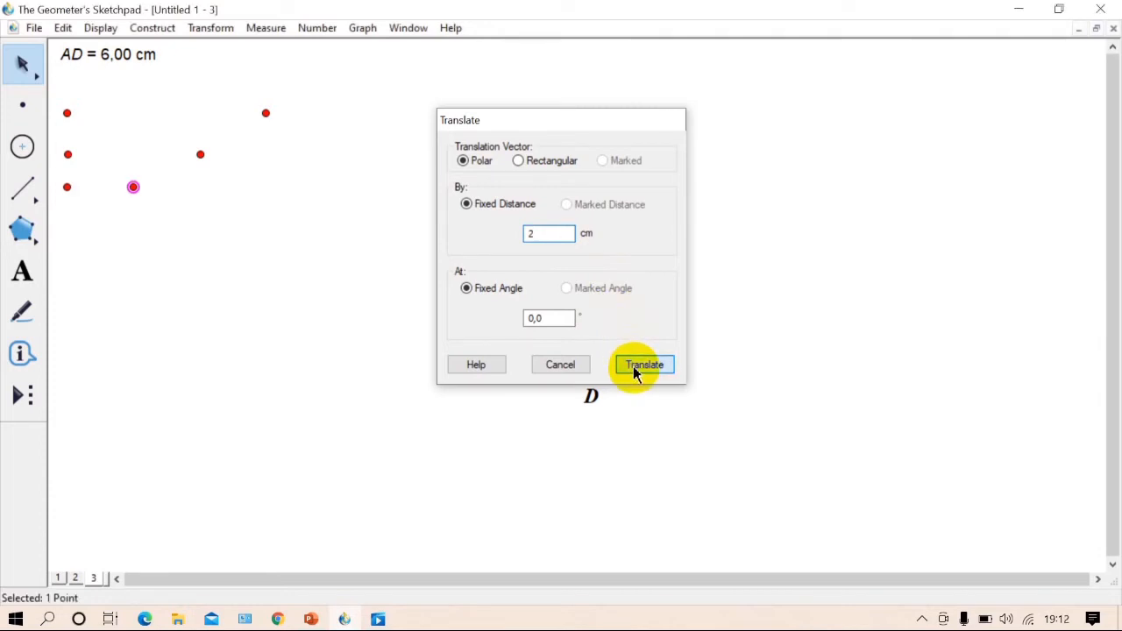
Step: Draw segments joining each of the three reference point pairs, giving 6 cm, 4 cm and 2 cm lengths
click(24, 189)
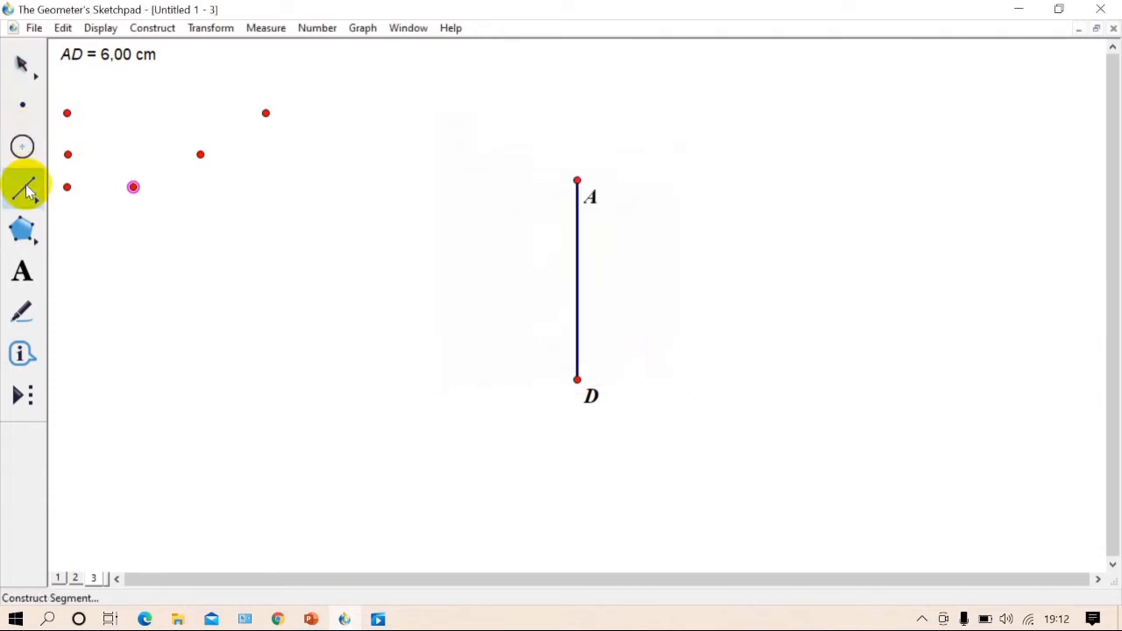
drag(70, 114, 267, 113)
drag(67, 155, 200, 155)
drag(67, 186, 133, 187)
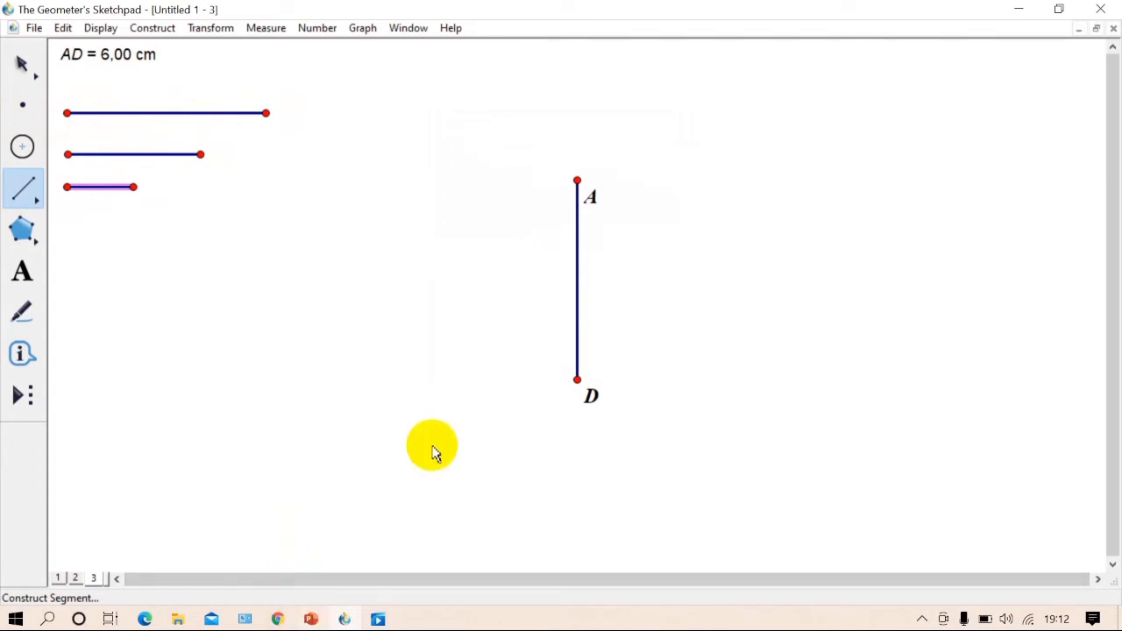
Step: Construct a circle centred at point A with the 2 cm reference segment as its radius
click(23, 61)
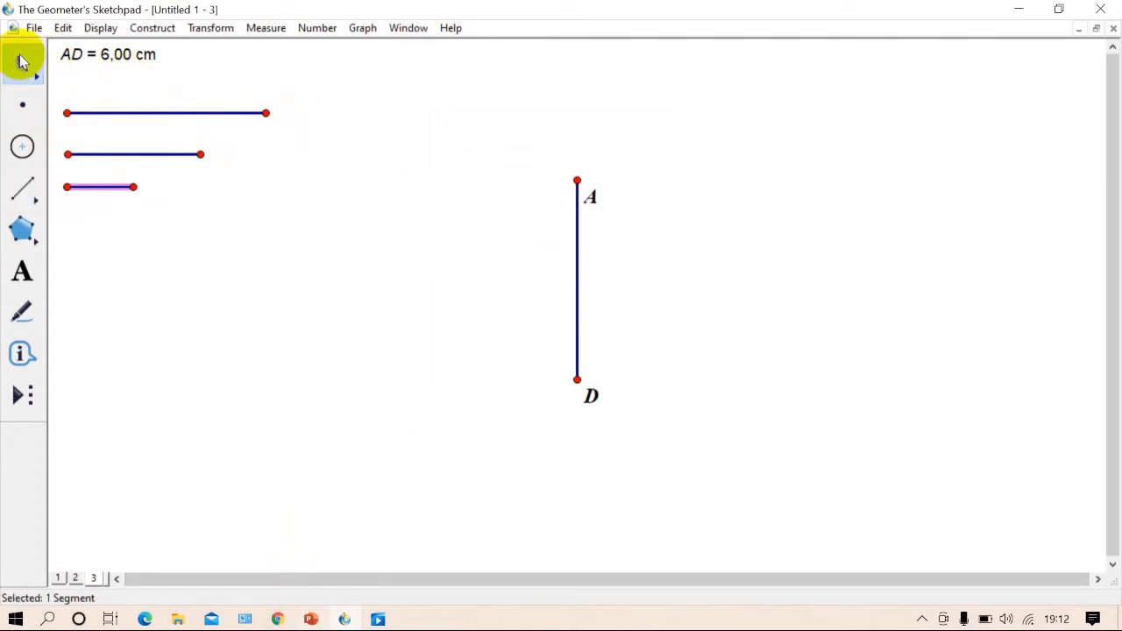
click(584, 184)
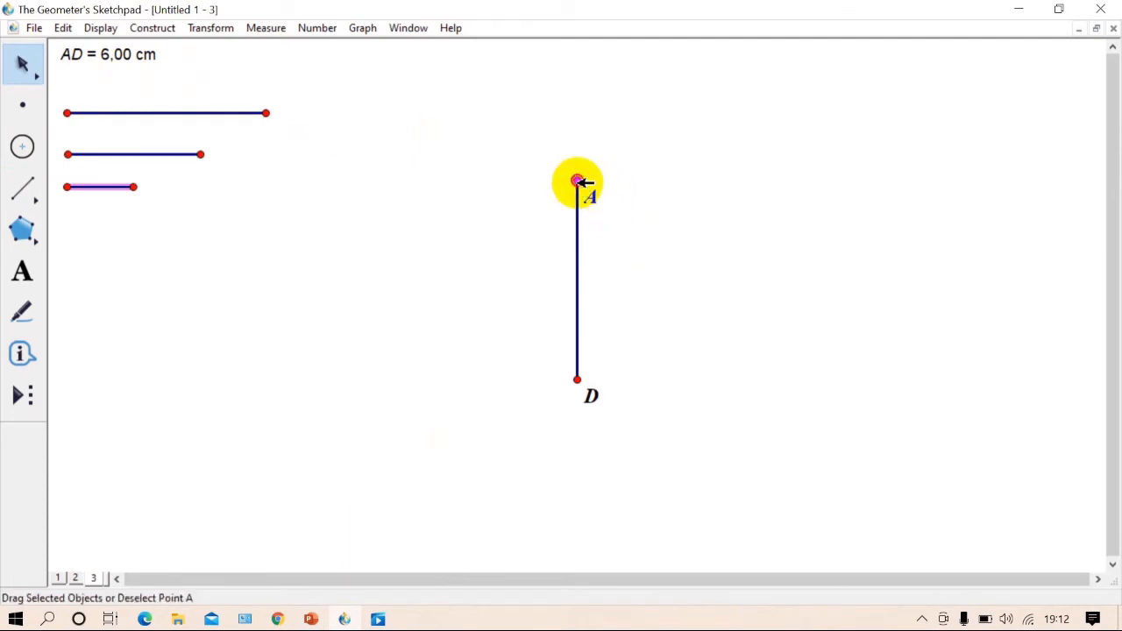
click(448, 233)
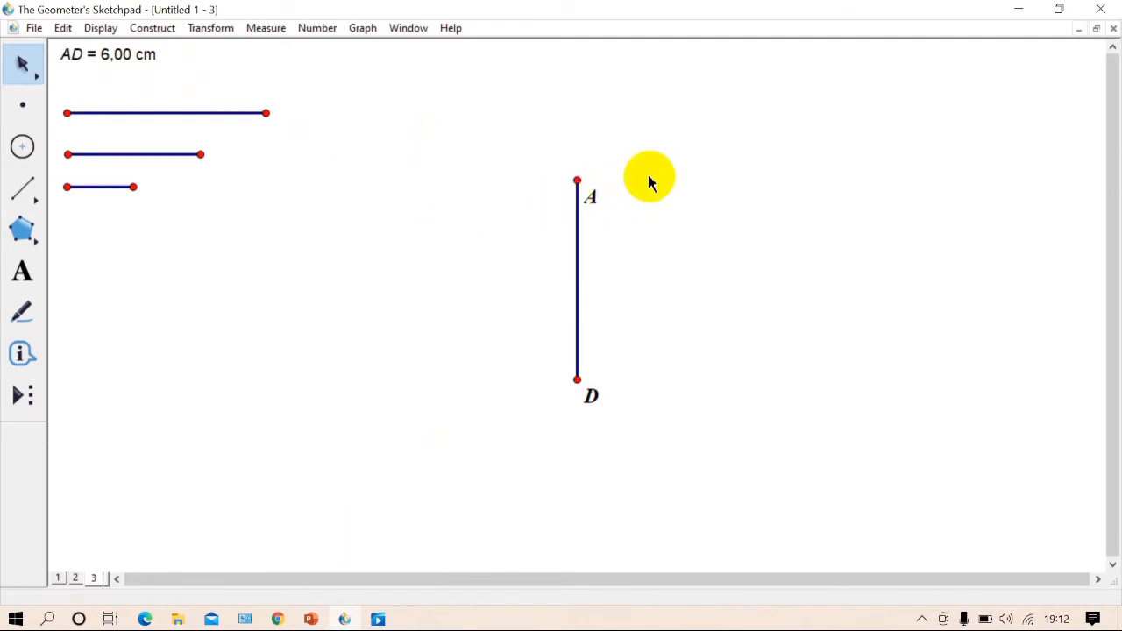
click(579, 181)
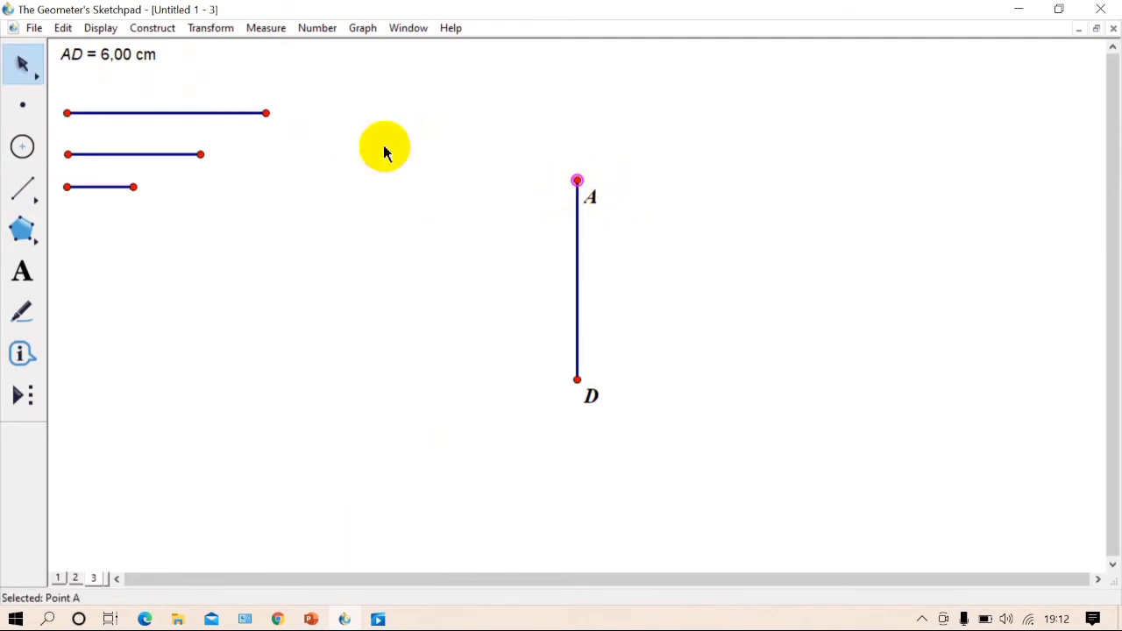
click(127, 186)
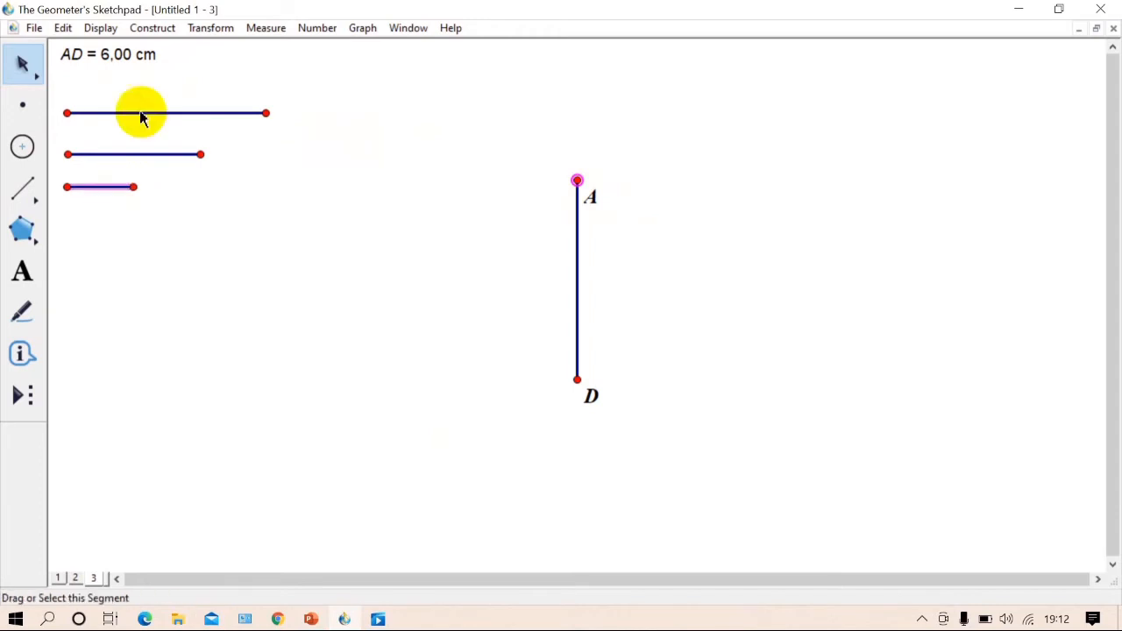
click(154, 28)
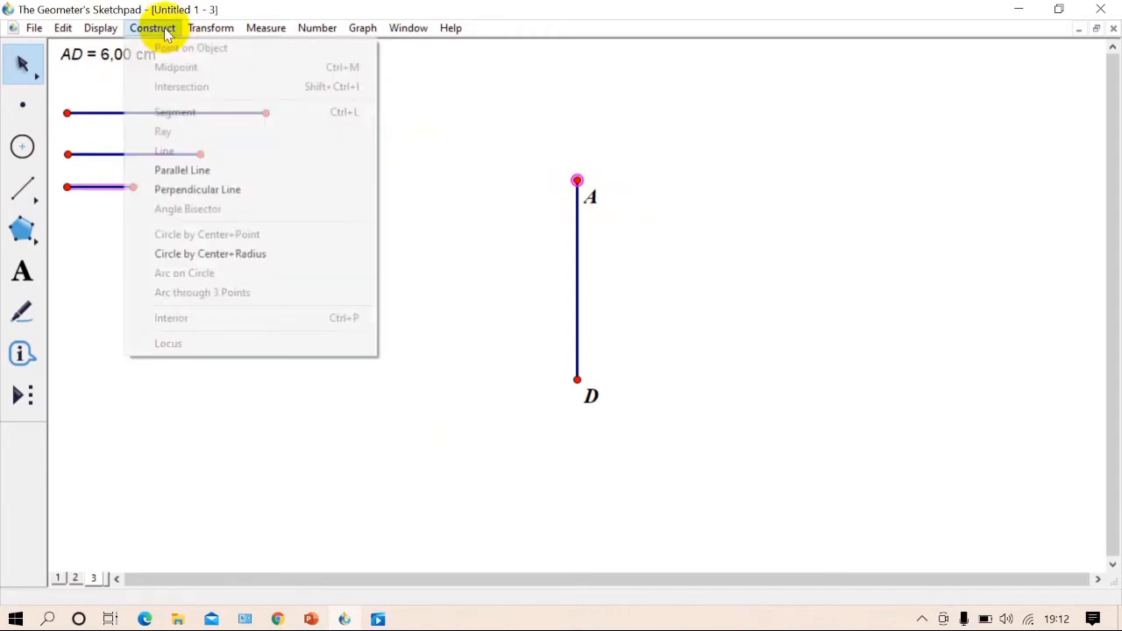
click(213, 260)
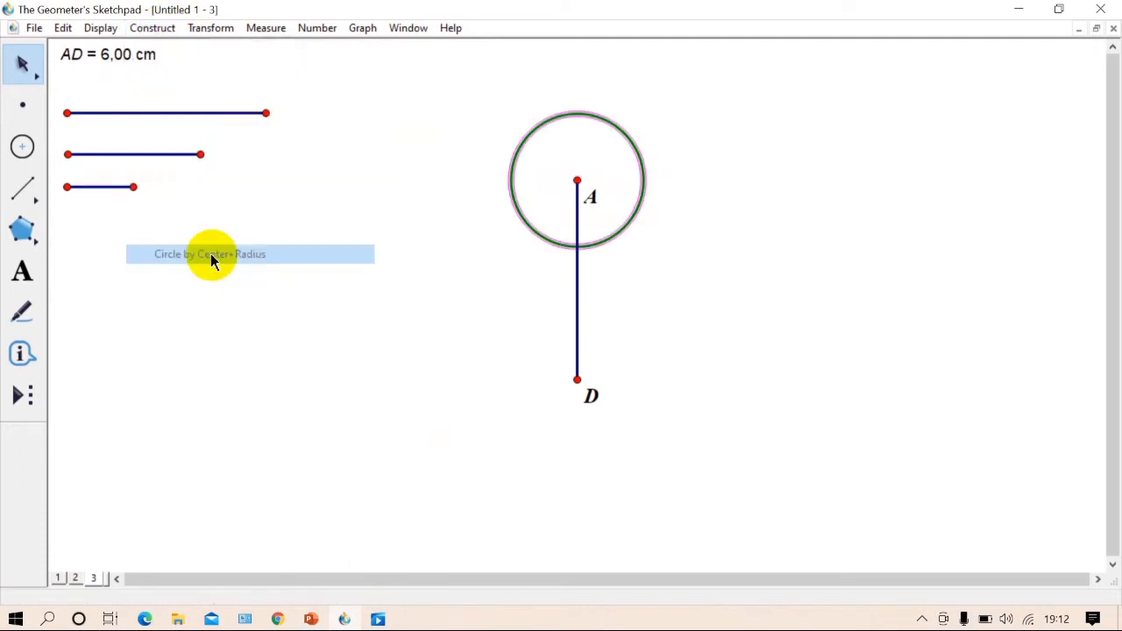
Step: Mark the intersection of the circle with segment AD, and check its name on the Problem 6 slide in PowerPoint
click(21, 104)
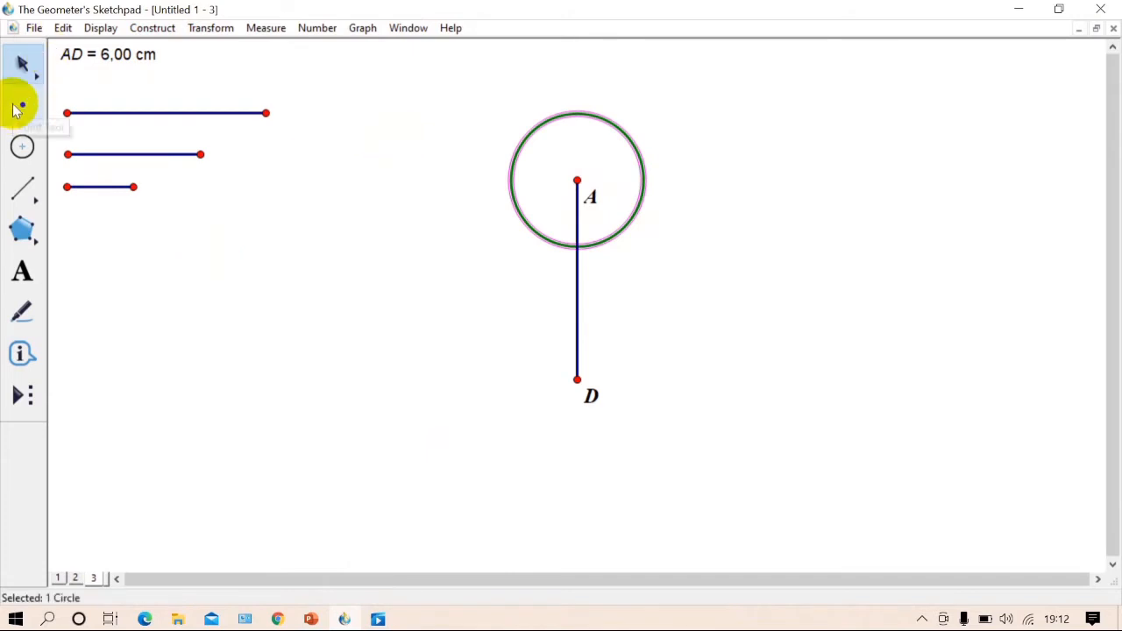
click(576, 246)
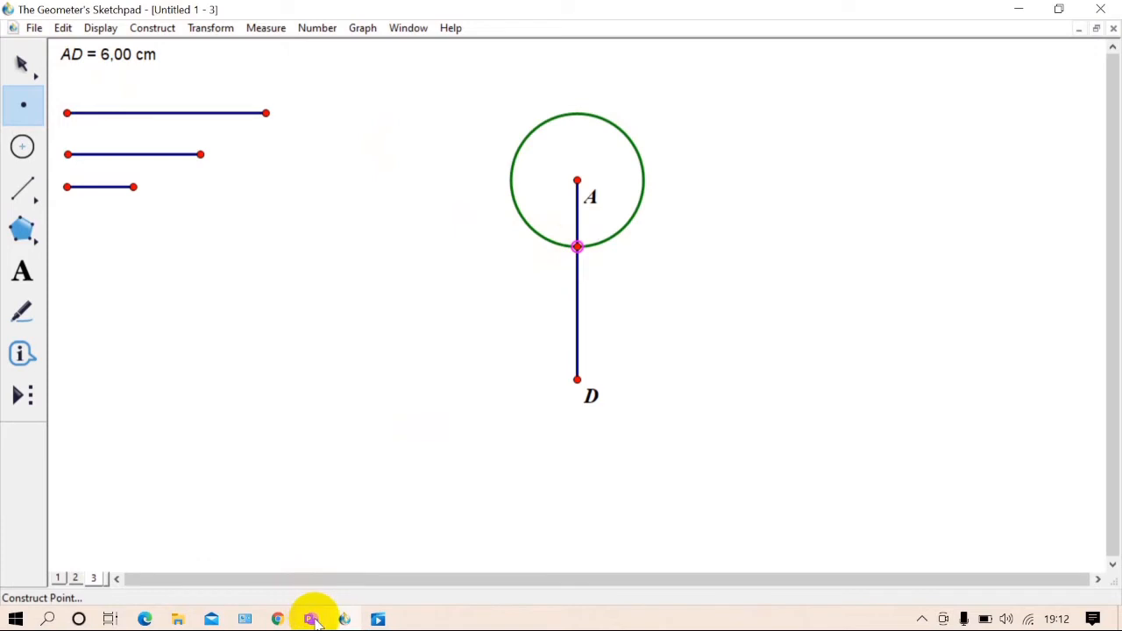
mouse_move(309, 610)
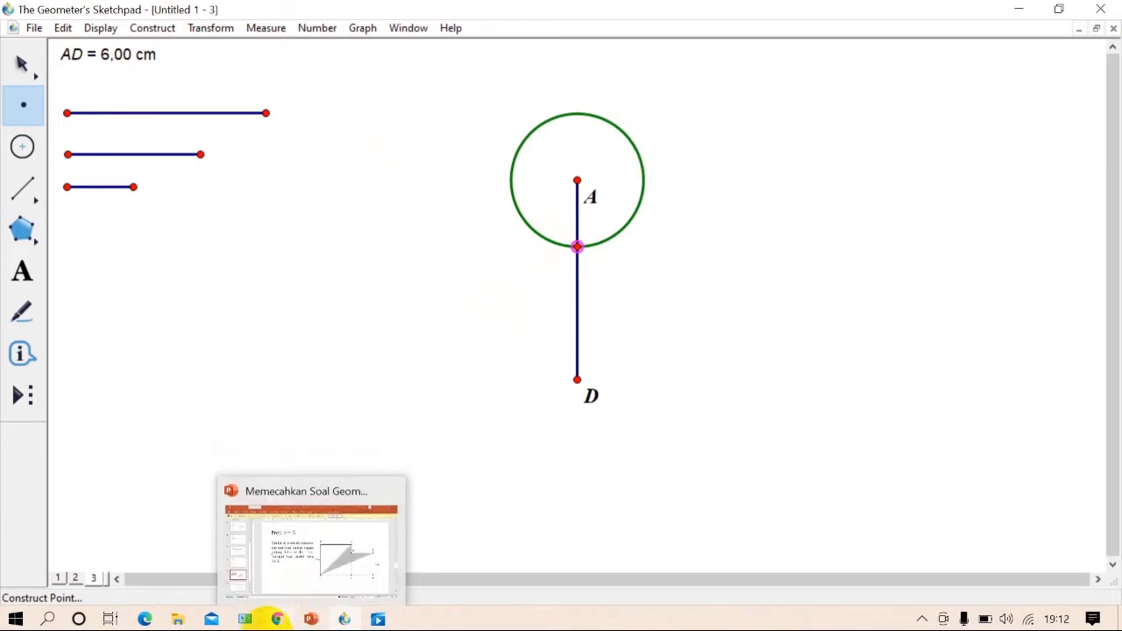
click(309, 619)
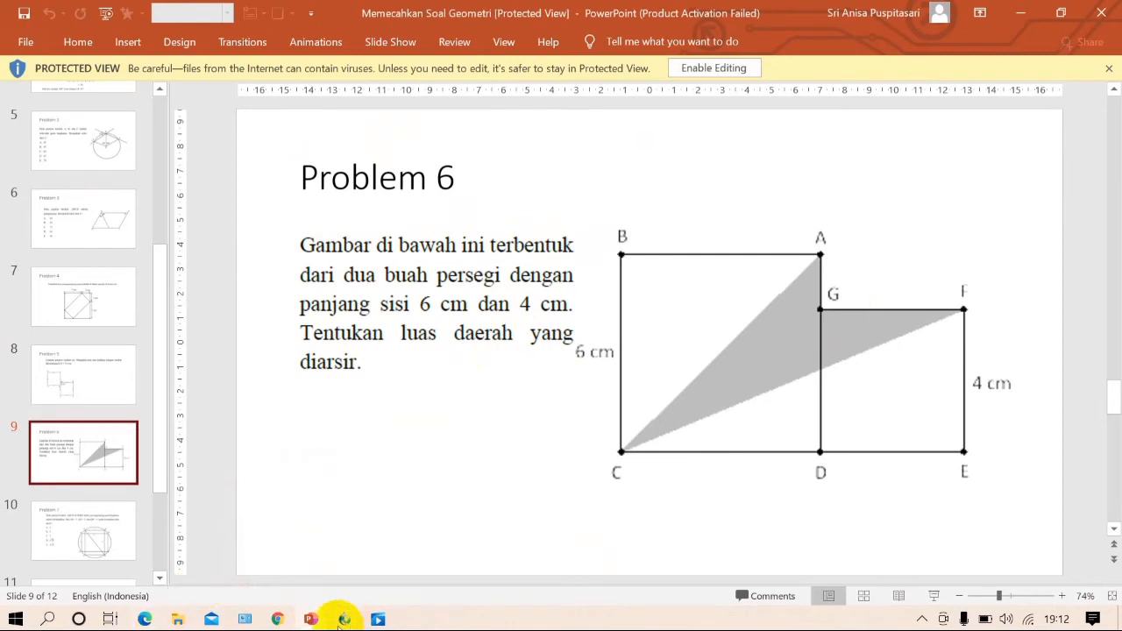
click(306, 619)
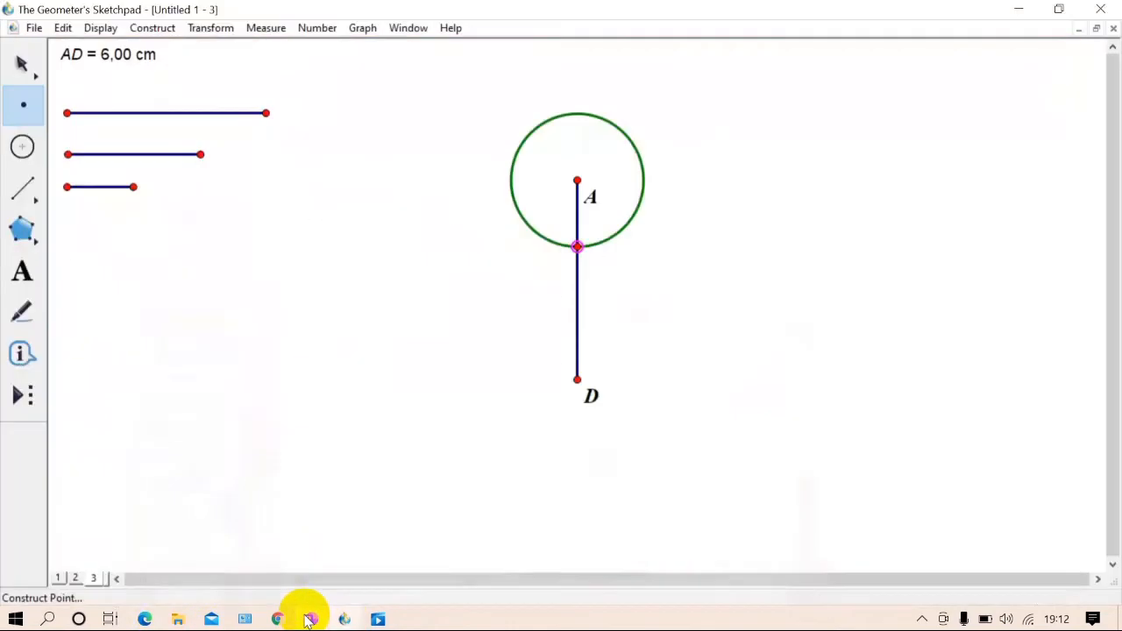
Step: Label the intersection point between A and D as G
click(22, 272)
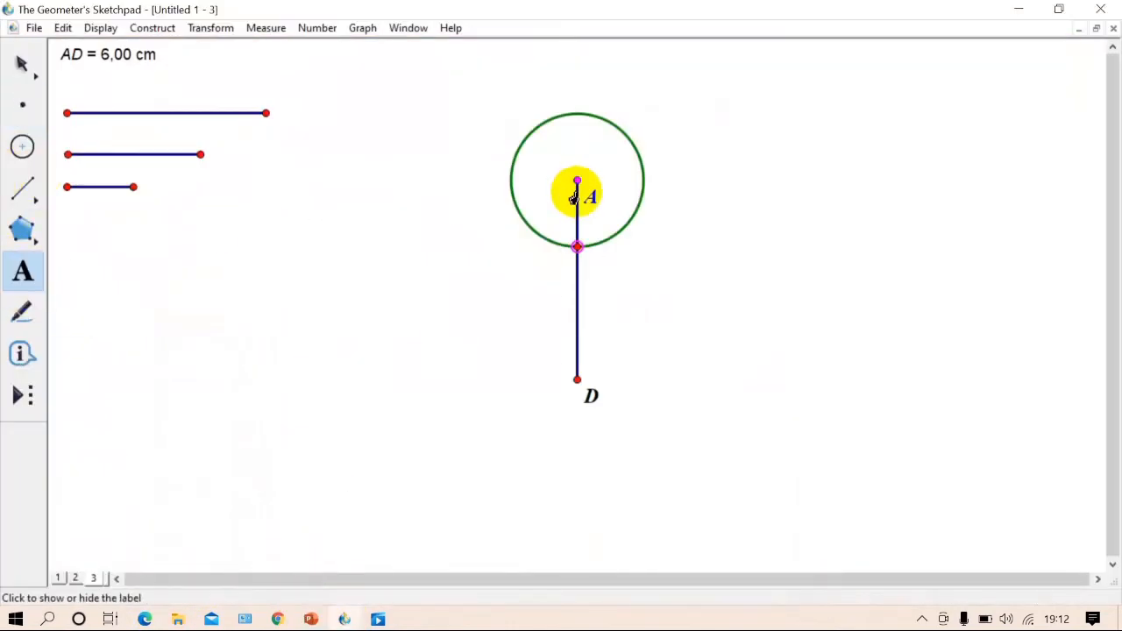
double_click(589, 257)
key(BackSpace)
text(G)
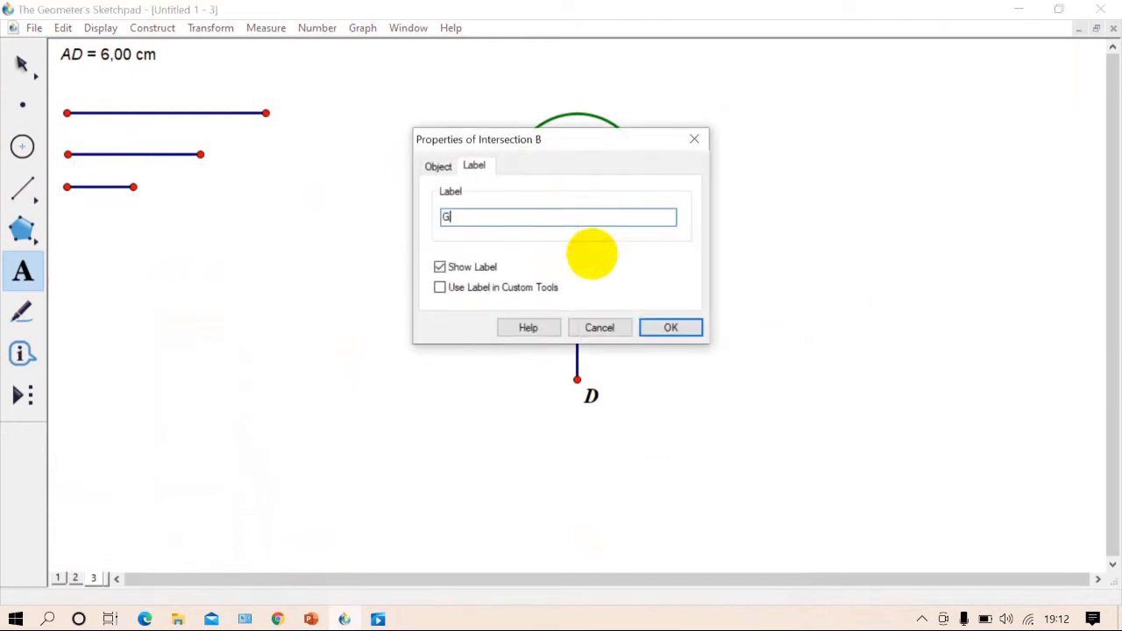
click(667, 329)
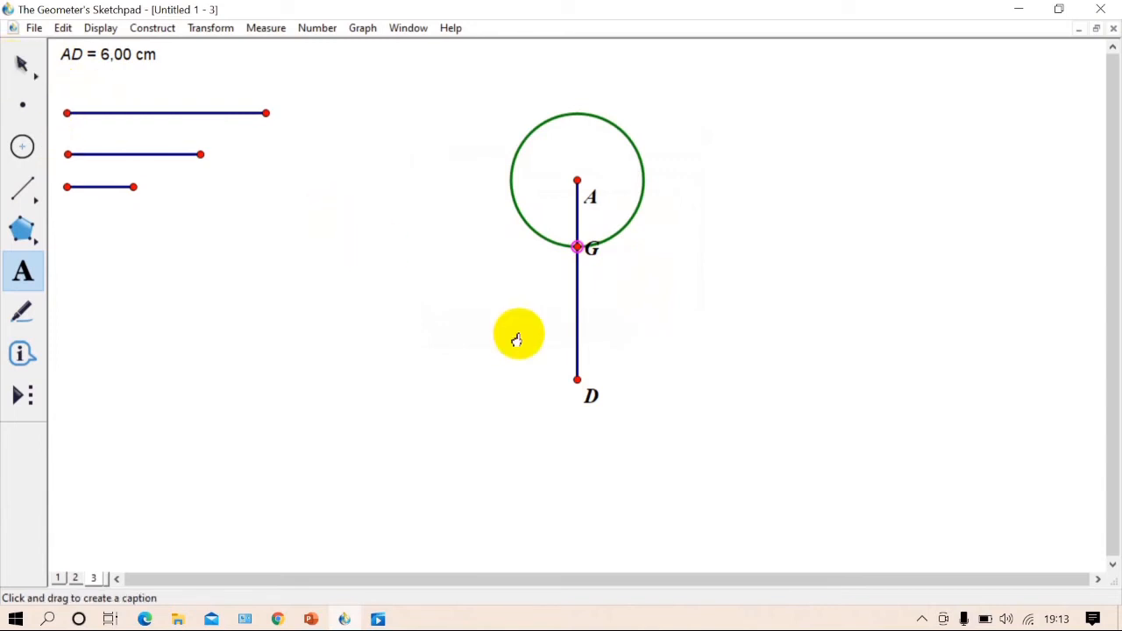
Step: Construct a circle centred at point D with the 6 cm reference segment as its radius
click(22, 63)
click(306, 305)
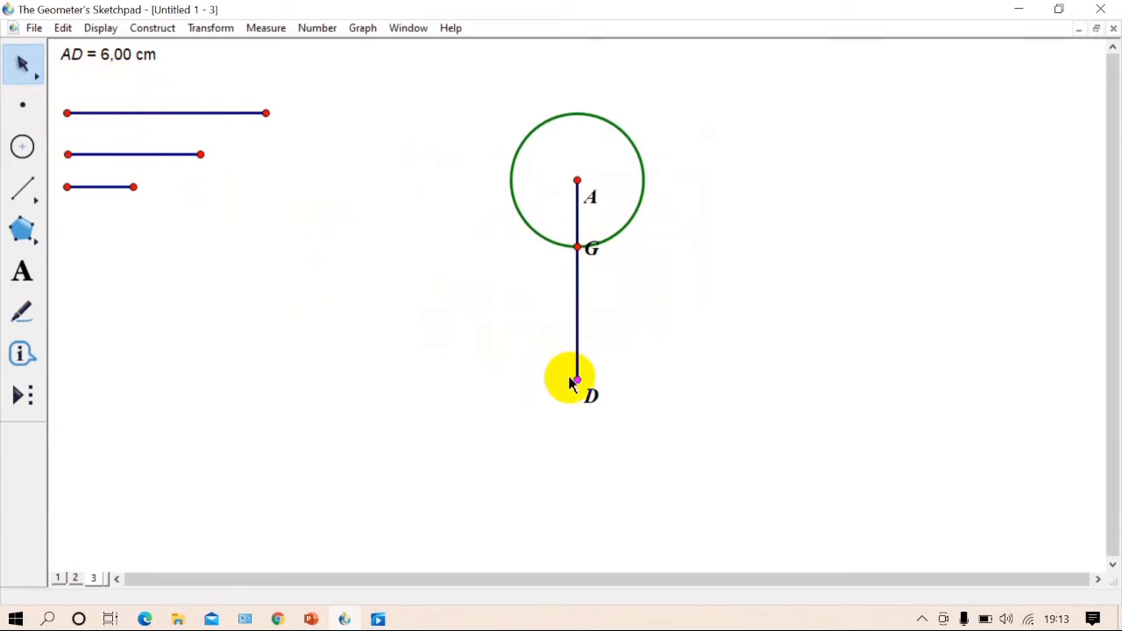
click(247, 113)
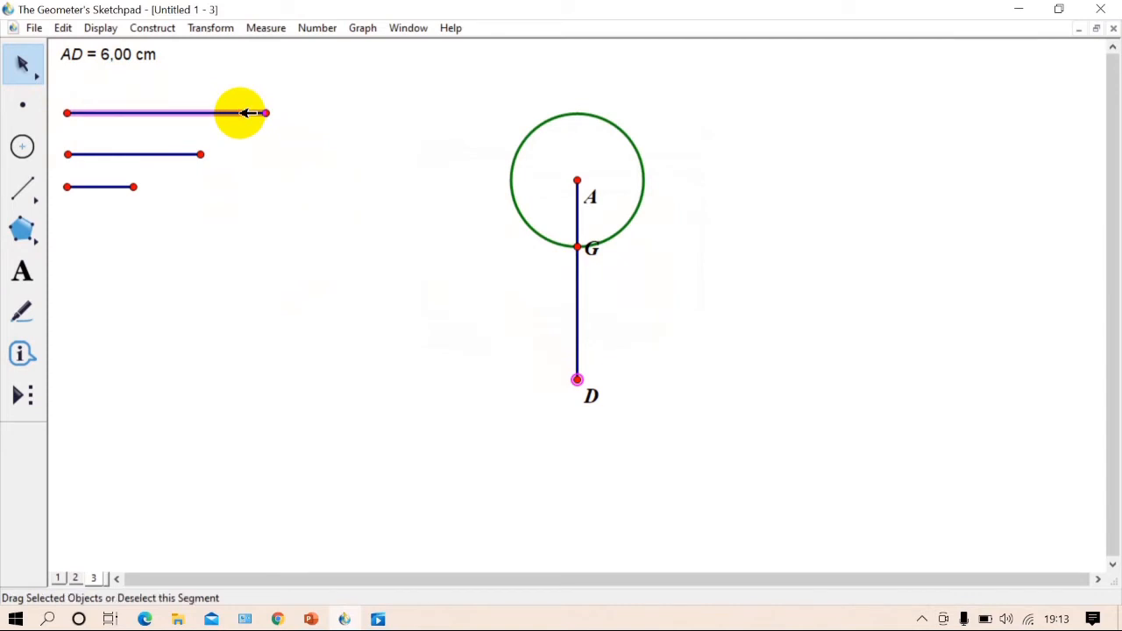
click(167, 29)
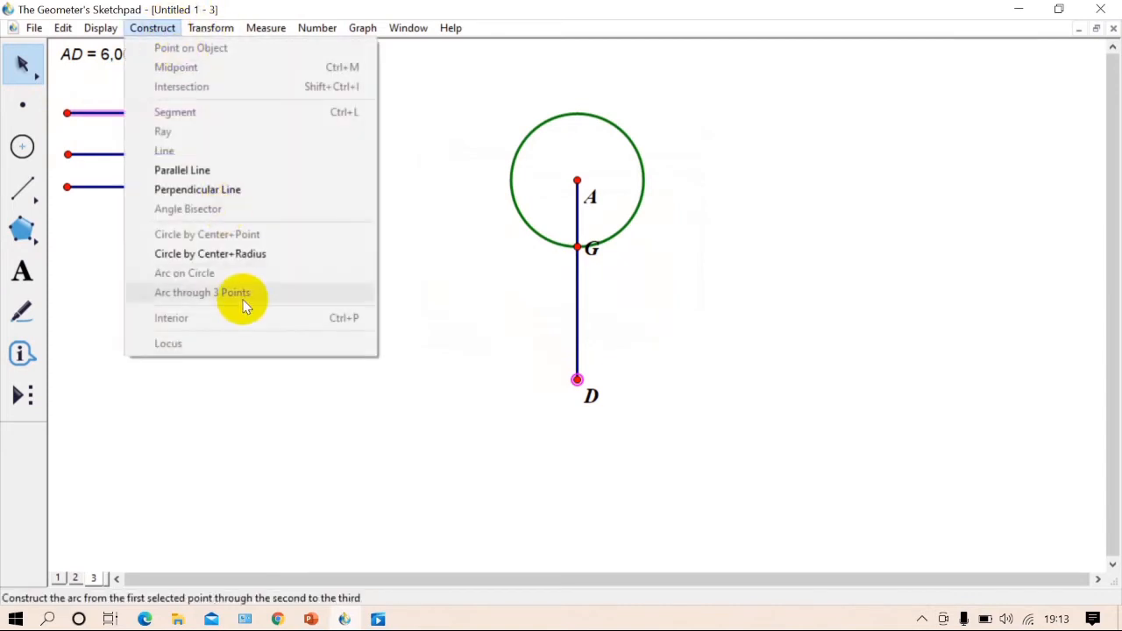
click(250, 256)
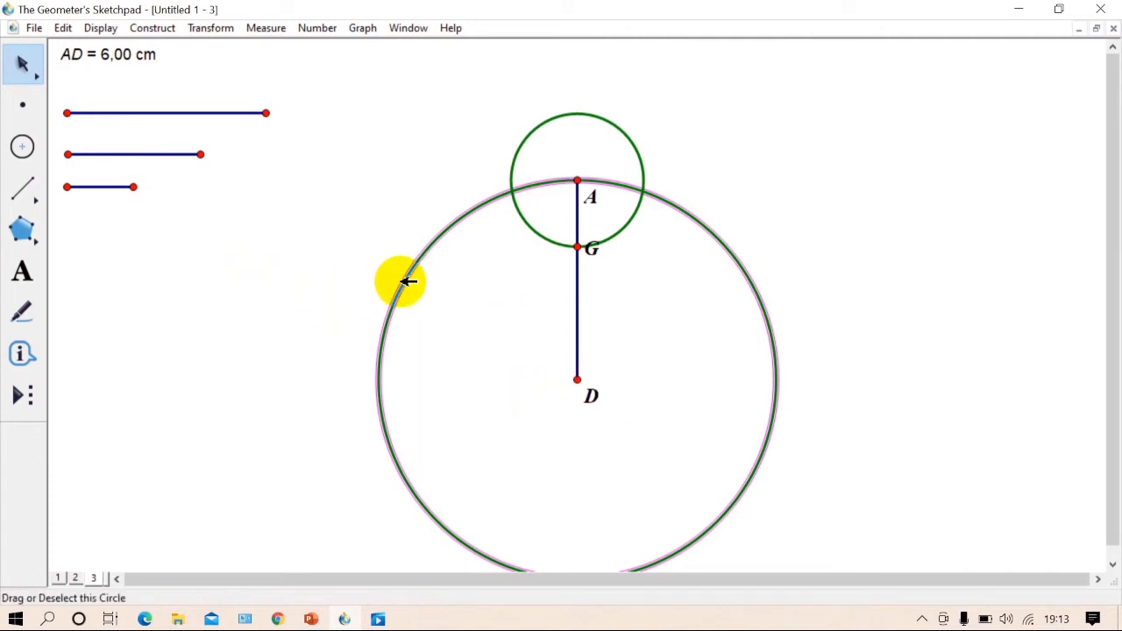
click(207, 210)
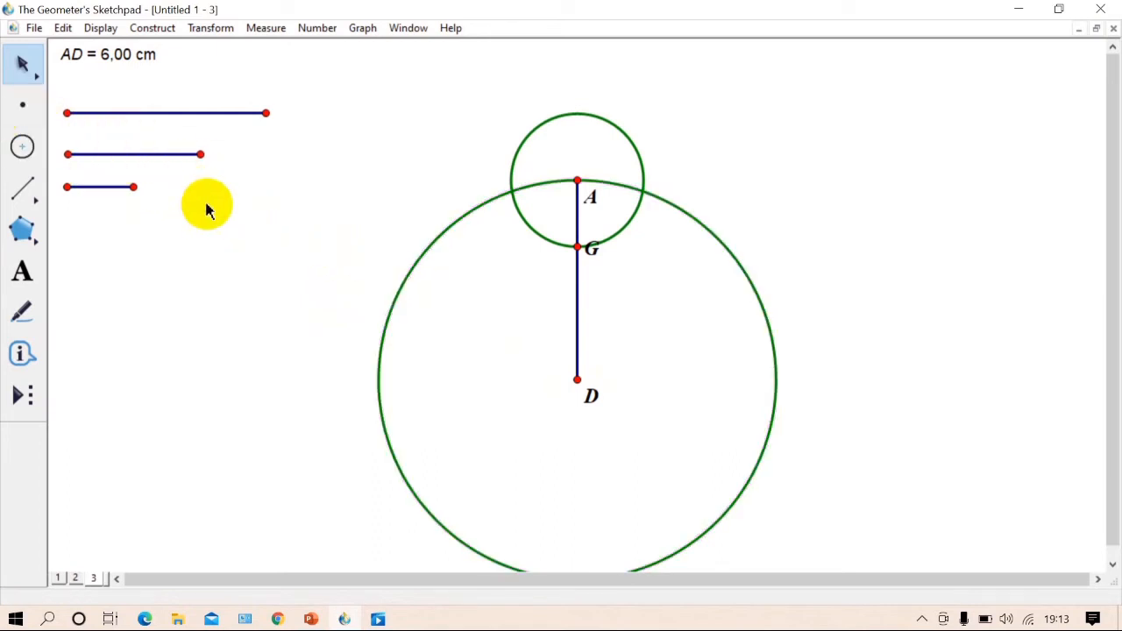
Step: Construct perpendicular lines to segment AD through points A, G and D
click(577, 249)
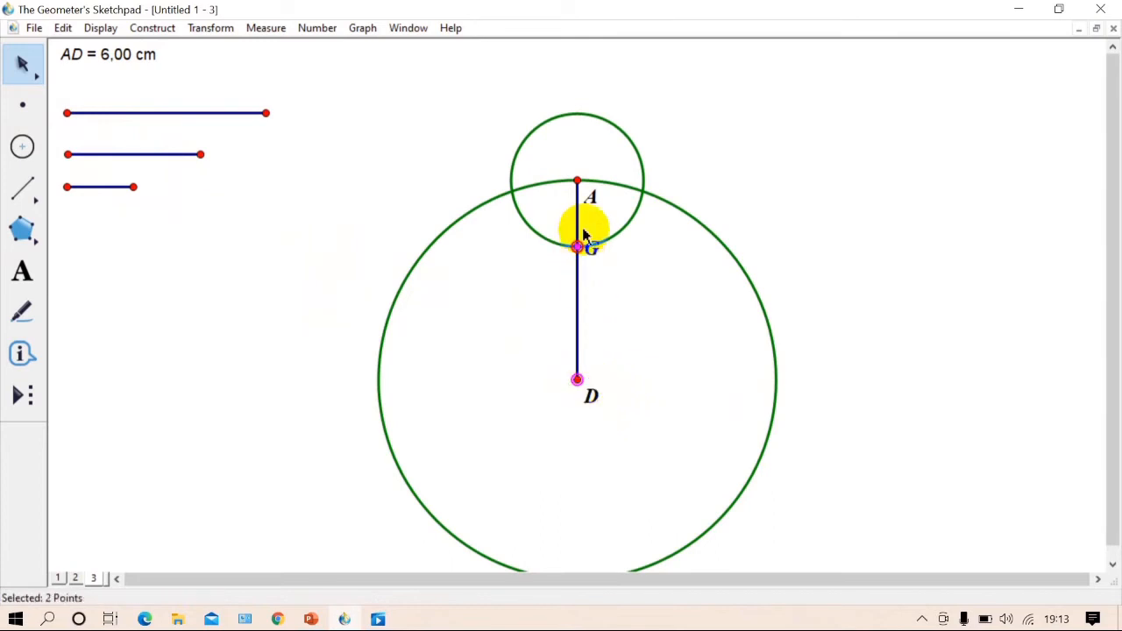
click(577, 182)
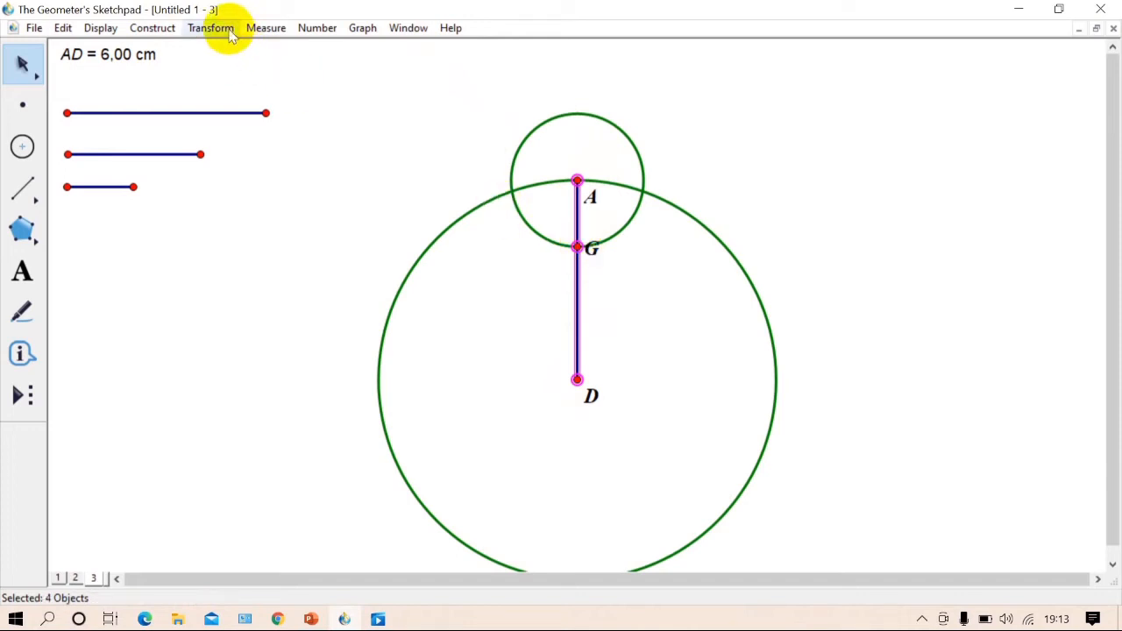
click(167, 31)
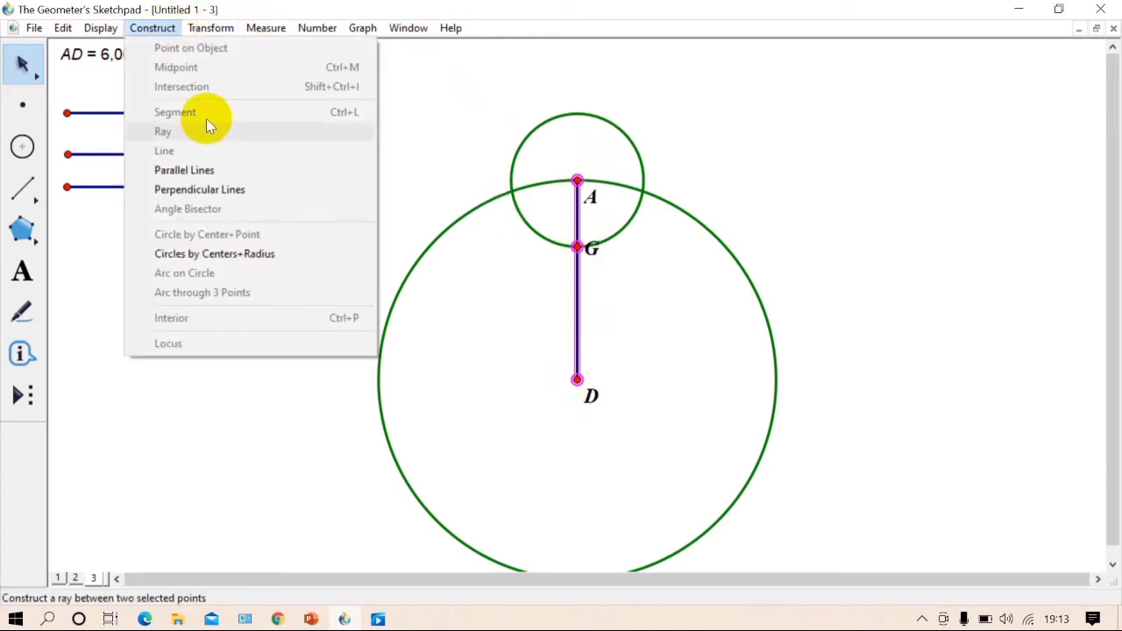
click(219, 192)
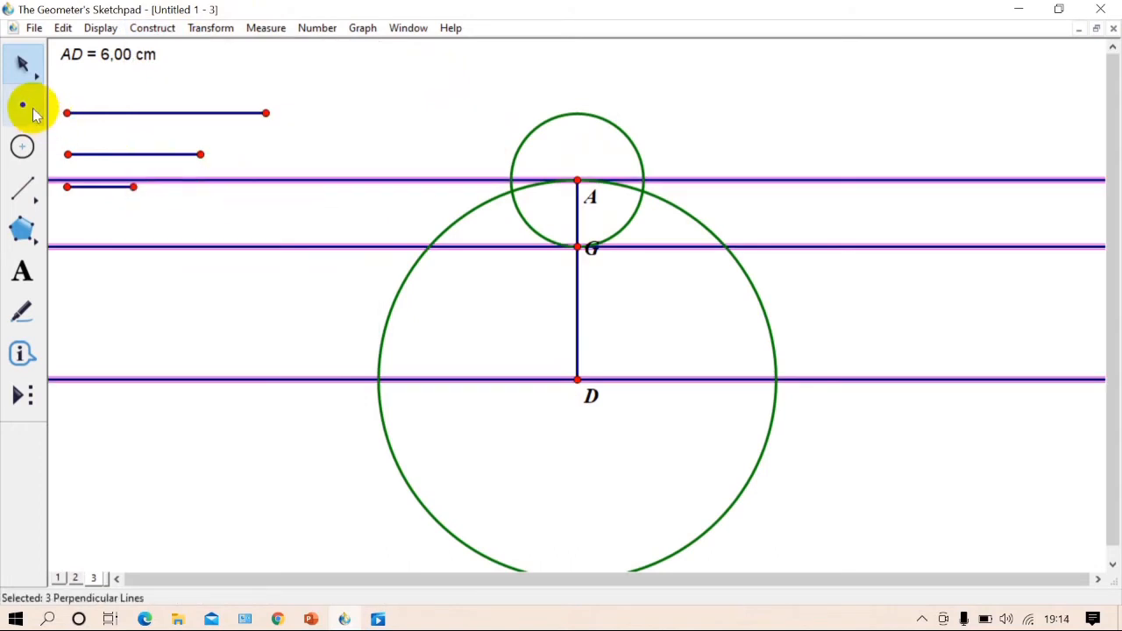
click(258, 133)
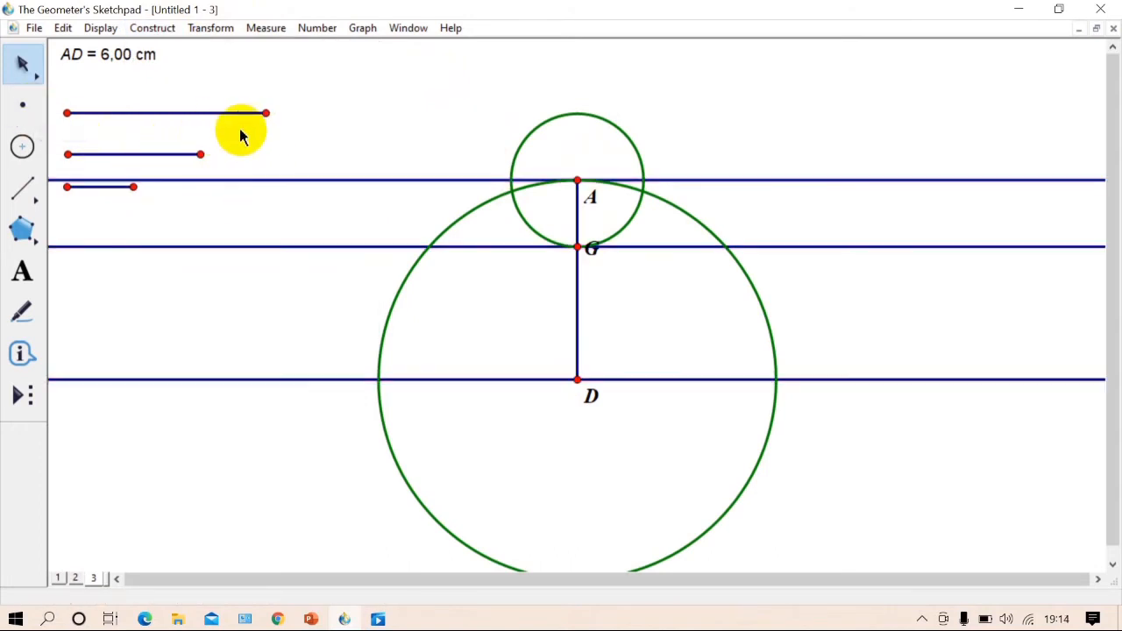
Step: Mark the left intersection of the 6 cm circle with the perpendicular through D and label it C, following the PowerPoint figure
click(27, 106)
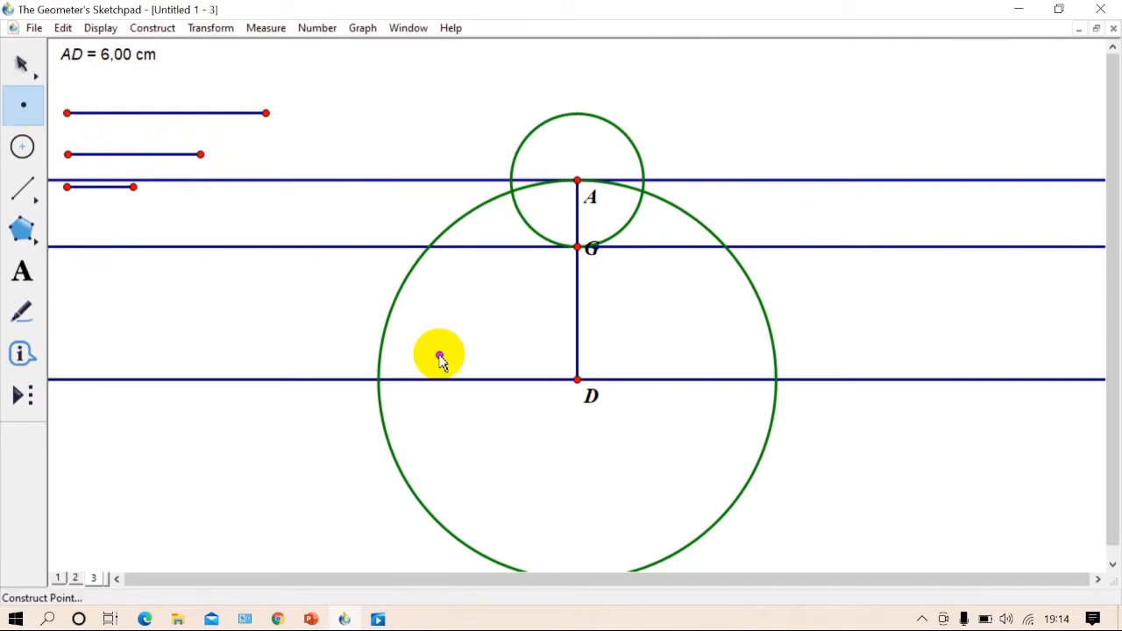
click(378, 380)
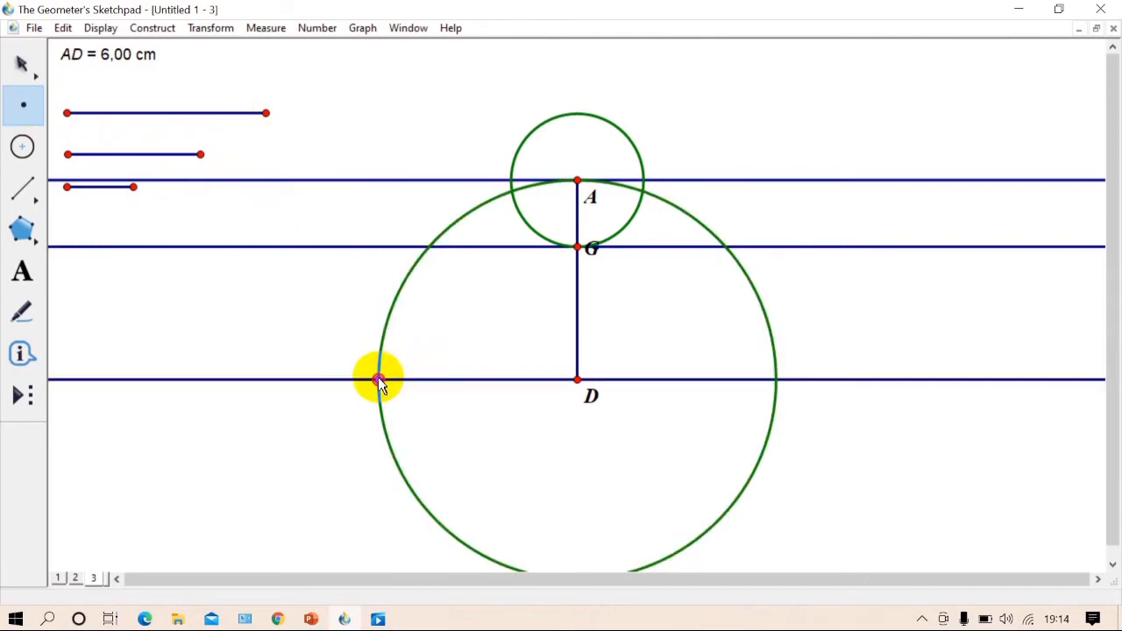
click(311, 620)
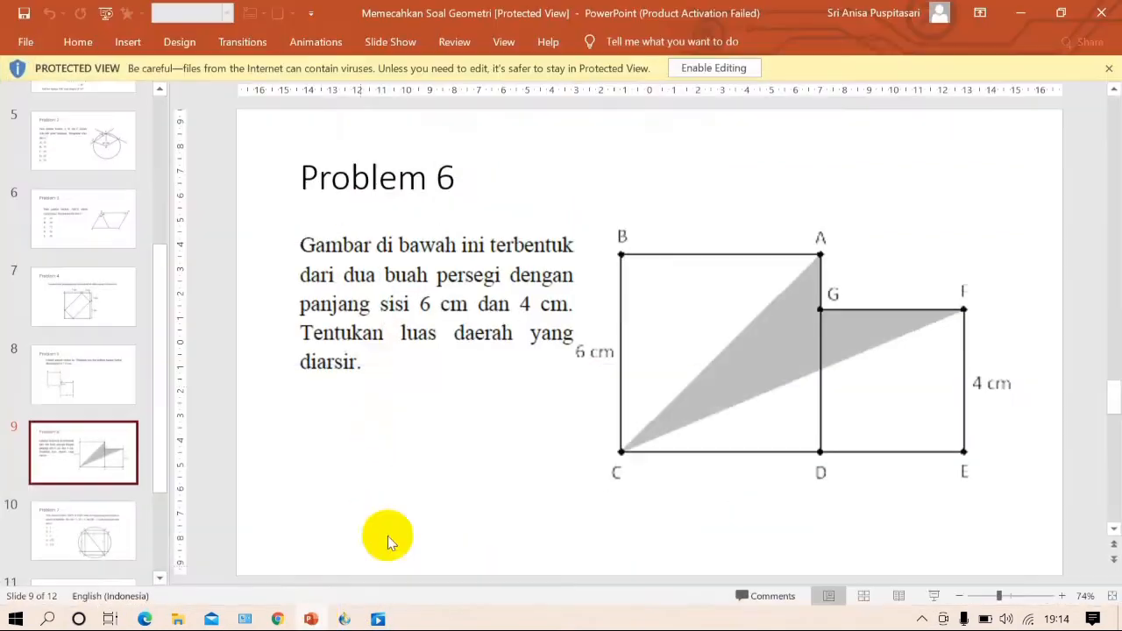
click(311, 619)
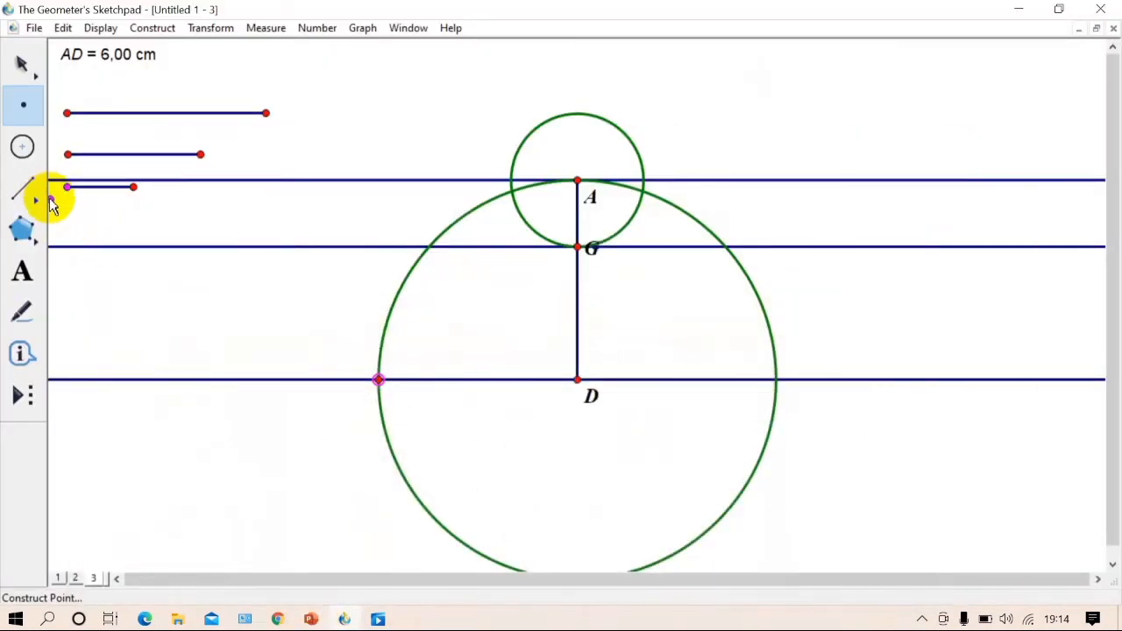
click(24, 271)
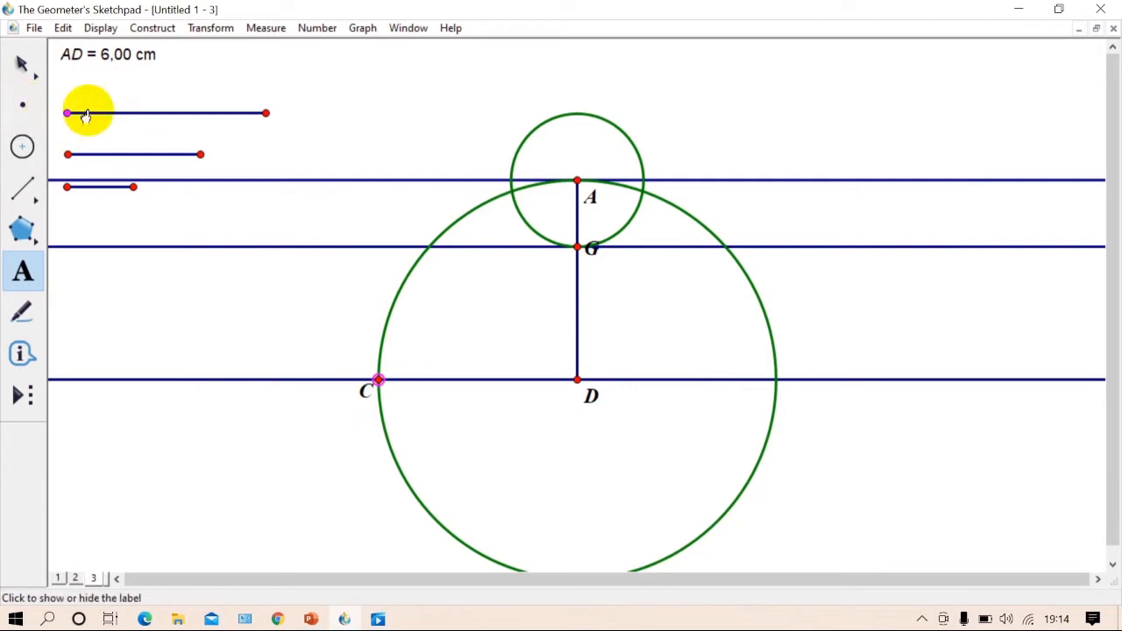
Step: Try to construct circles centred at C and G with the 4 cm reference segment as radius, and undo them
click(21, 63)
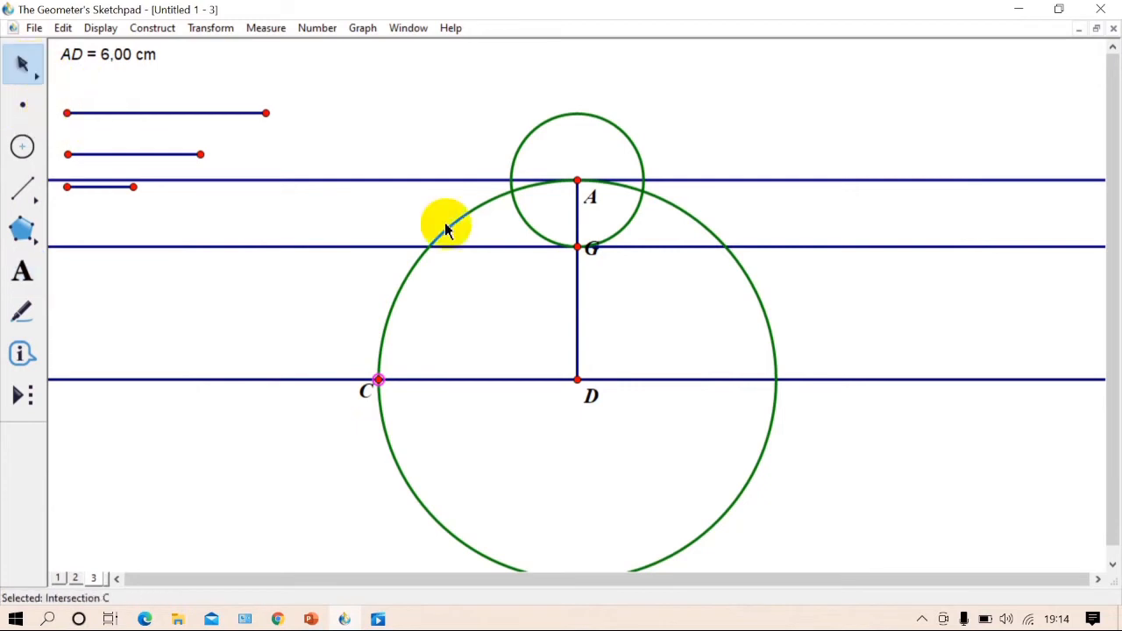
click(580, 247)
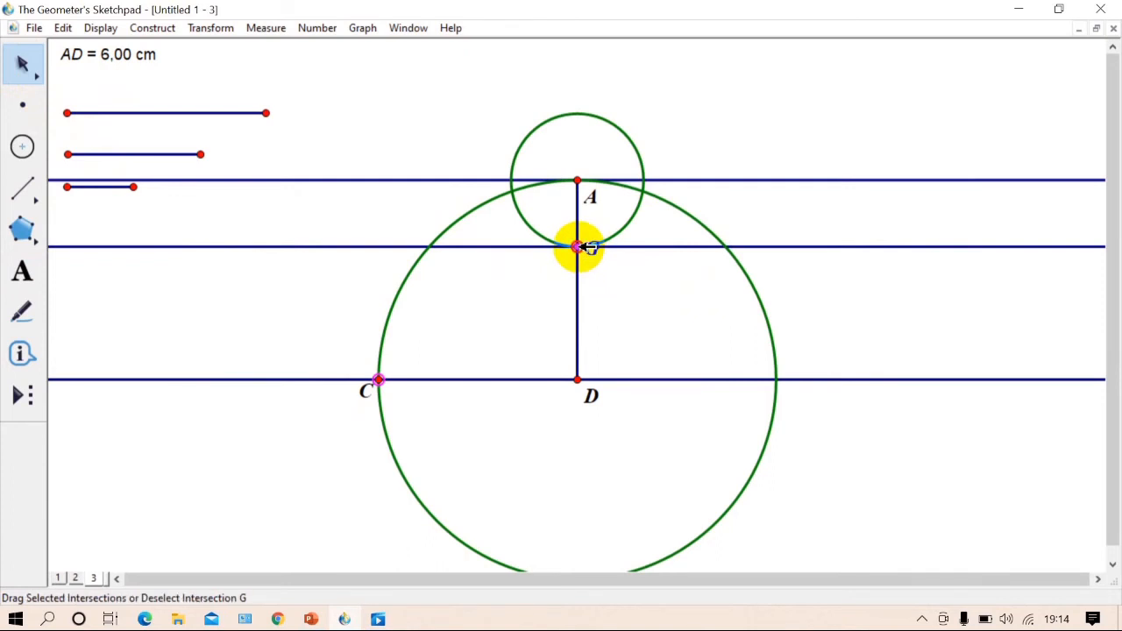
click(136, 154)
click(150, 27)
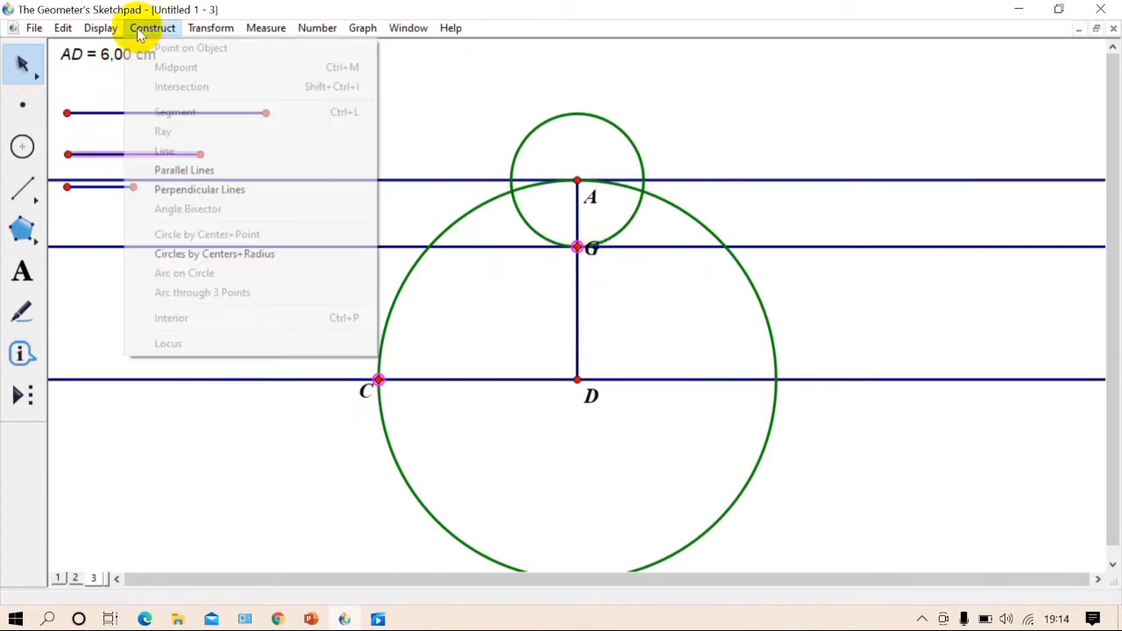
click(217, 253)
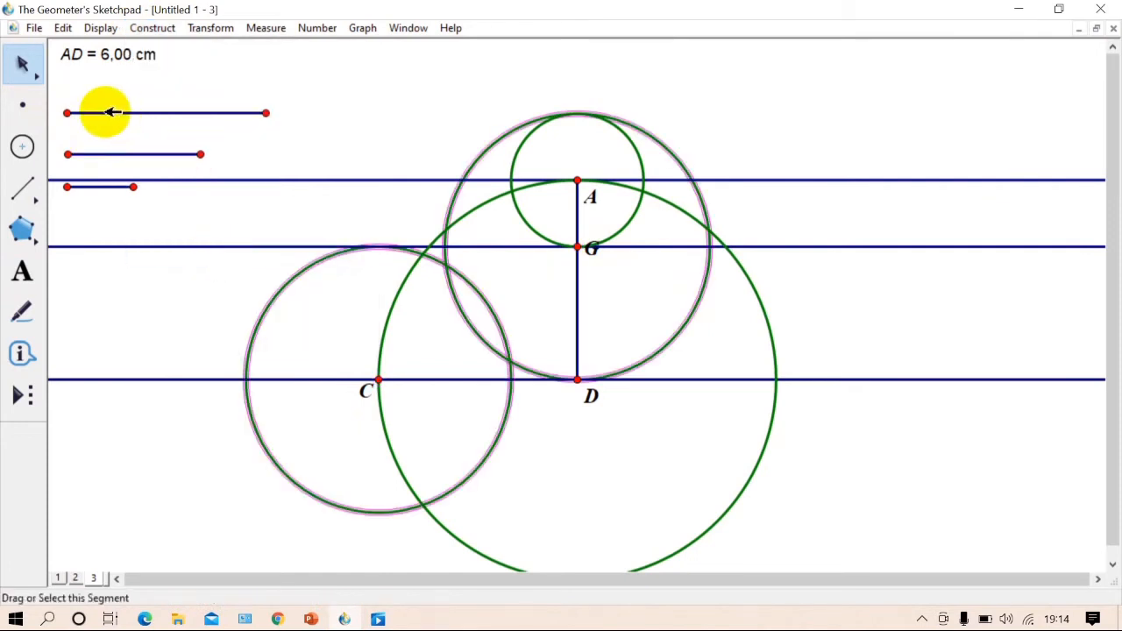
key(ctrl+z)
Step: Construct a circle centred only at point G with the 4 cm reference segment as its radius
click(210, 348)
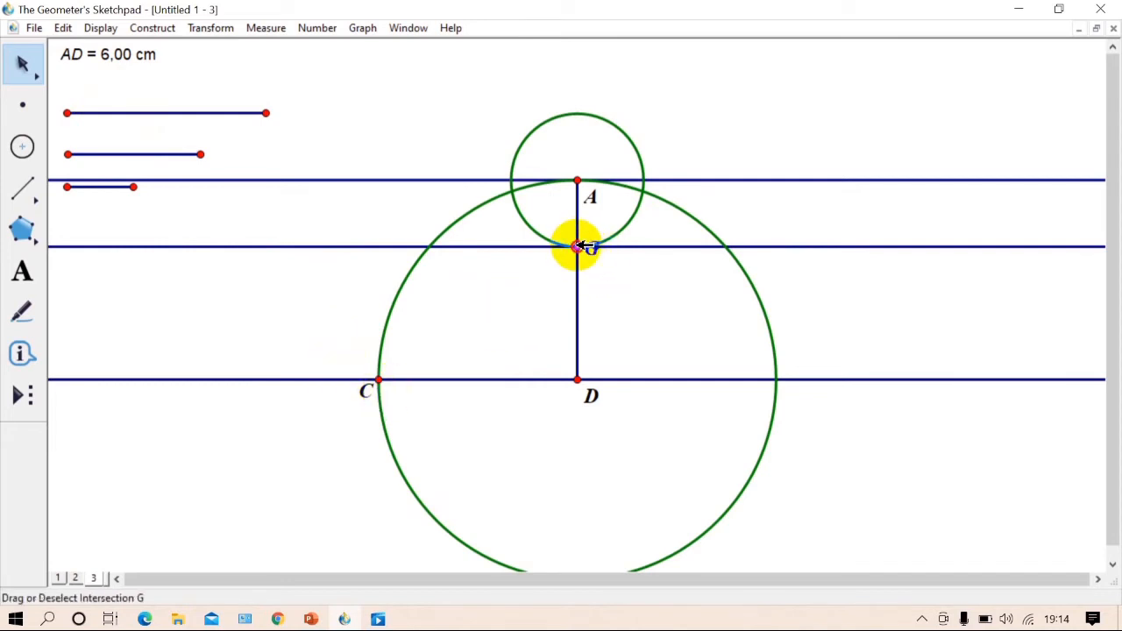
click(132, 156)
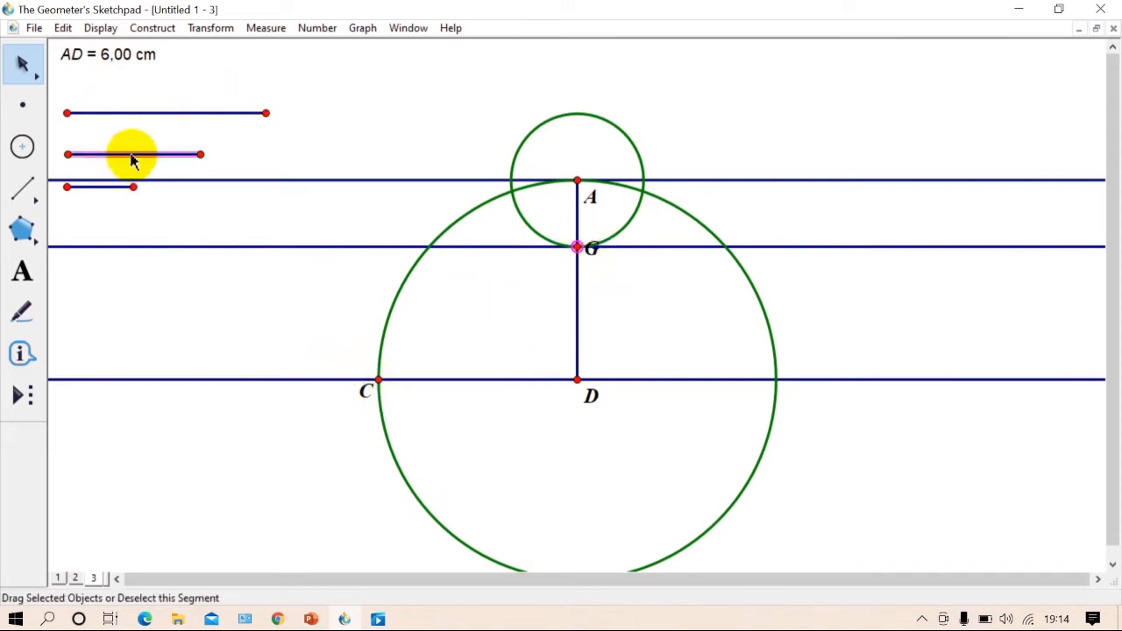
click(152, 28)
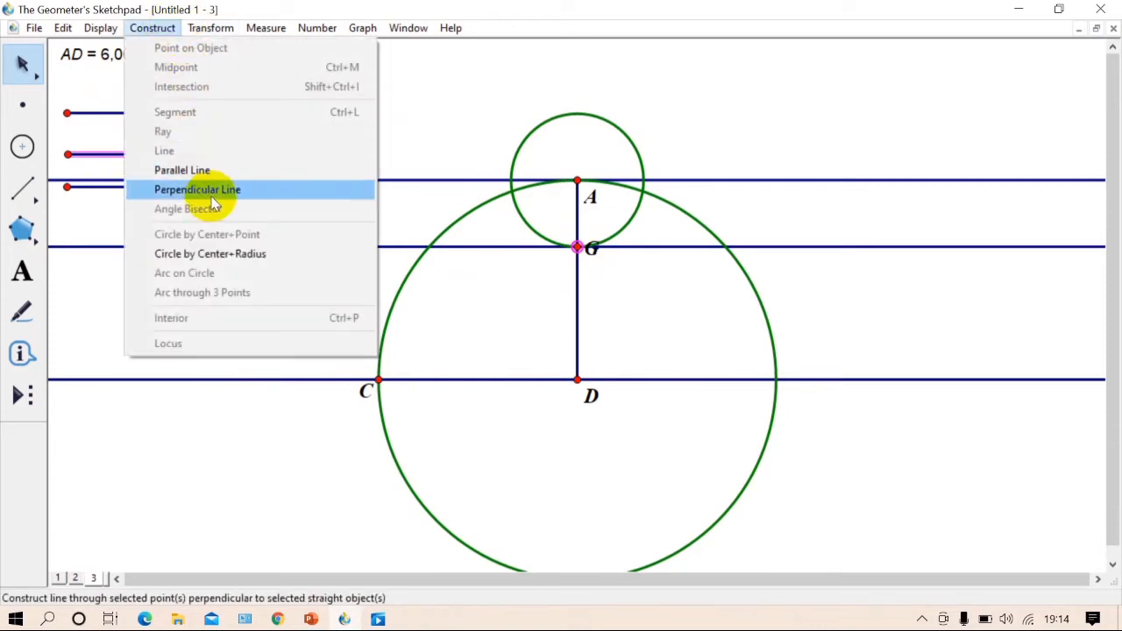
click(225, 253)
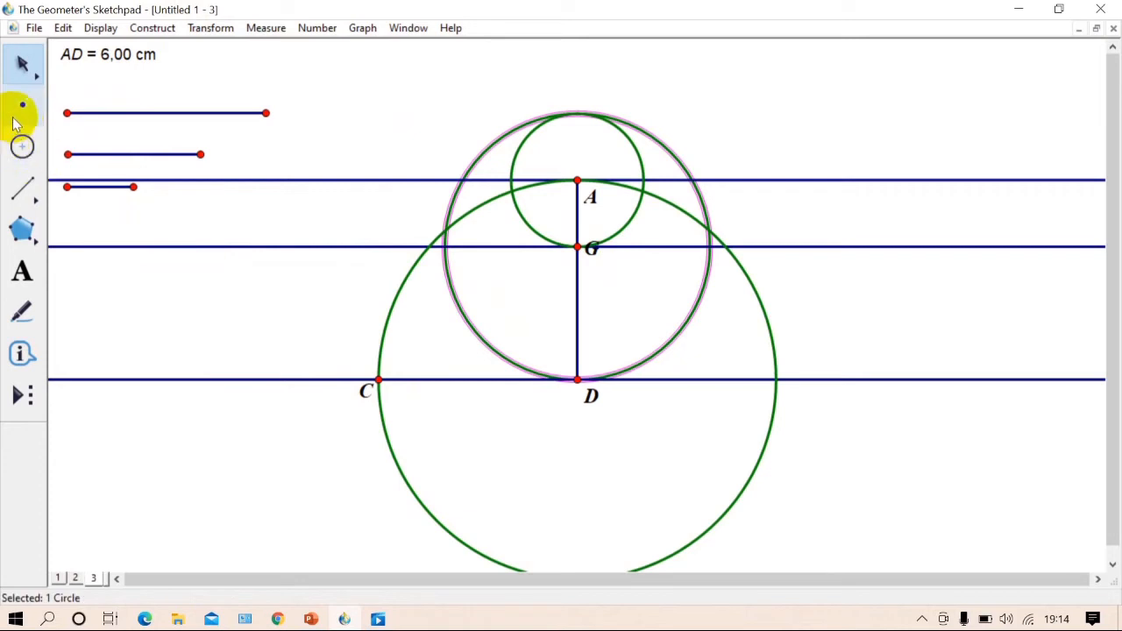
click(292, 92)
Step: Mark the right intersection of the 4 cm circle with the perpendicular through G, and check the Problem 6 figure in PowerPoint
click(22, 103)
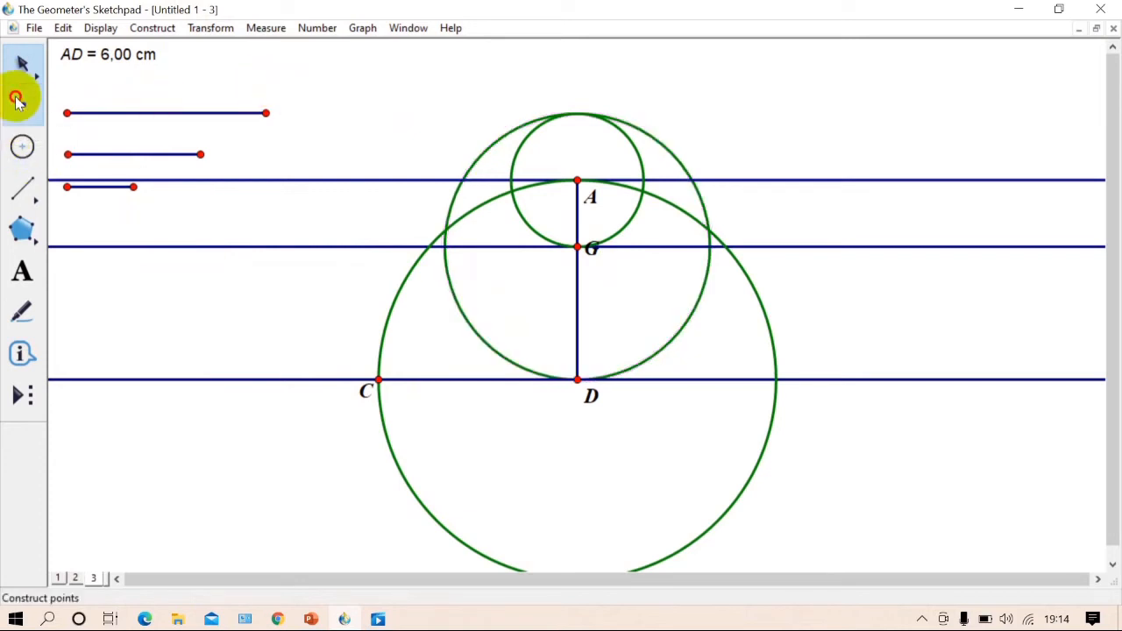
click(711, 248)
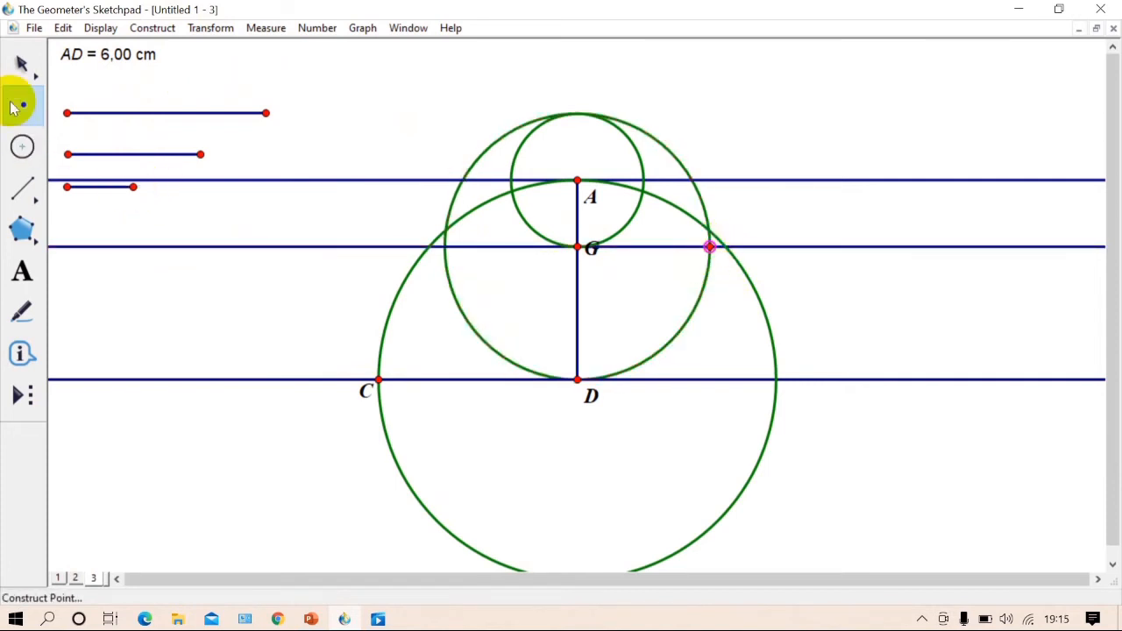
click(24, 68)
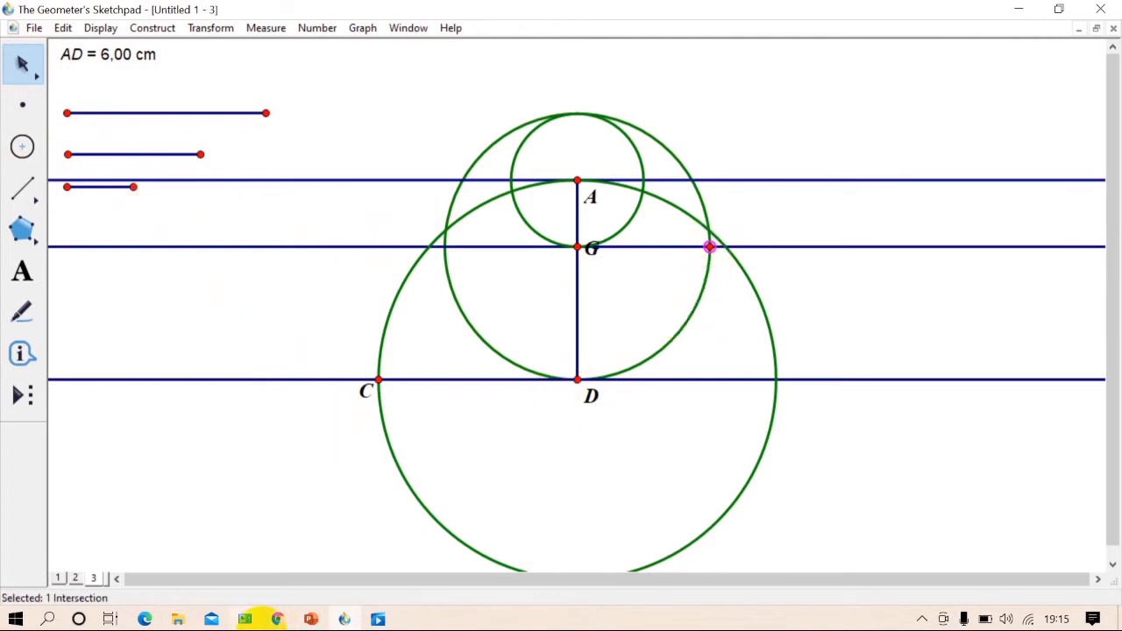
click(311, 621)
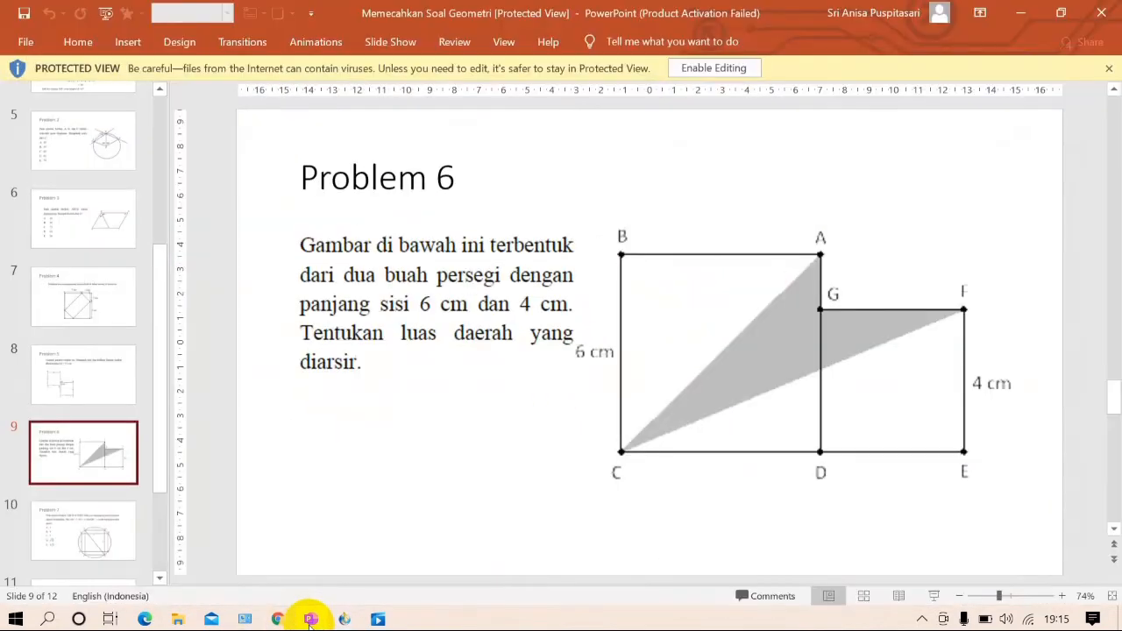
Step: Return to The Geometer's Sketchpad and label the right intersection of the 4 cm circle with the perpendicular through G as F
click(310, 621)
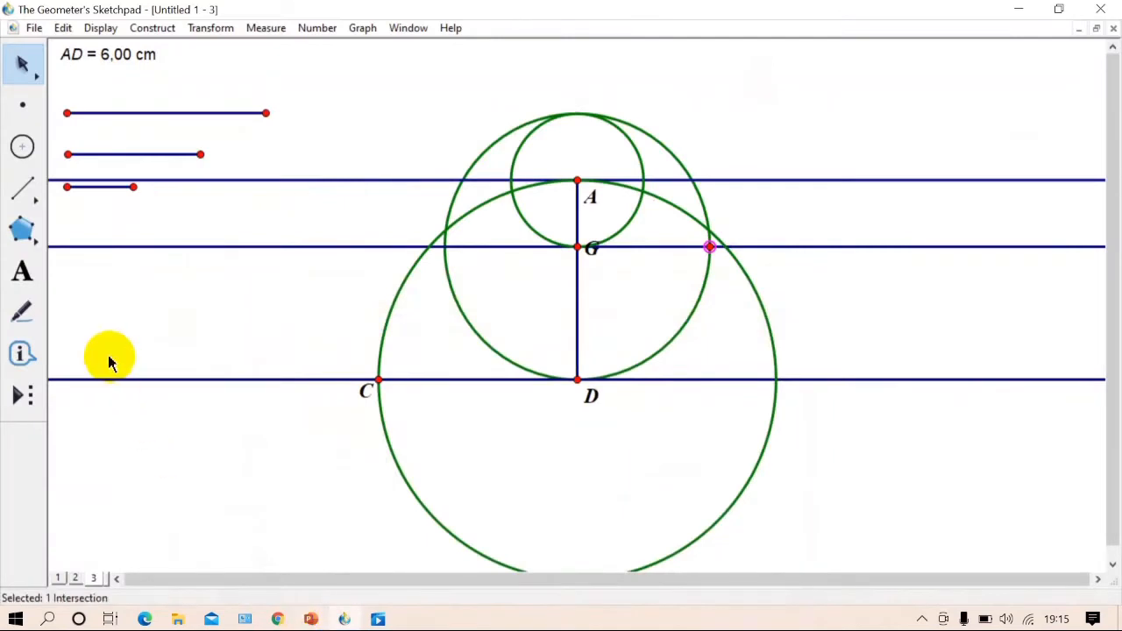
click(22, 270)
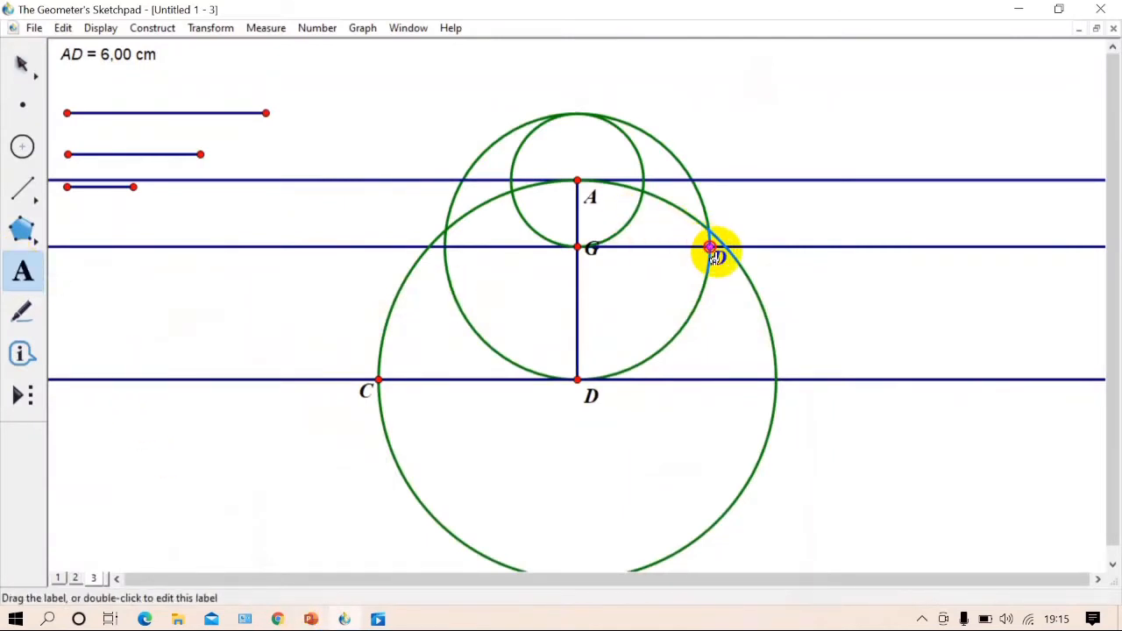
double_click(719, 260)
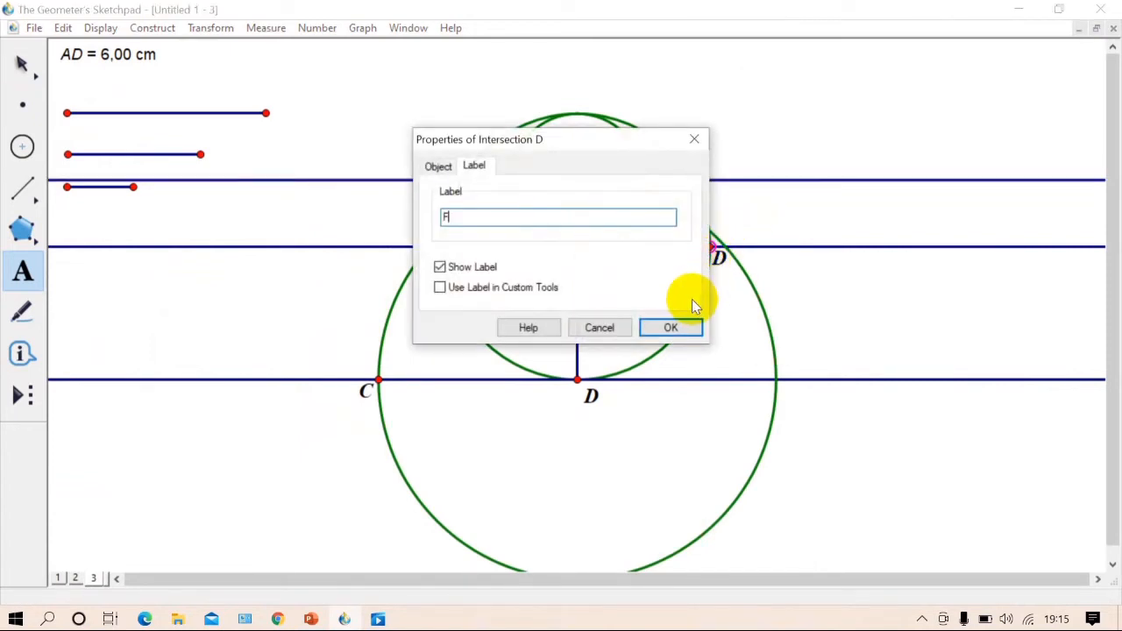
click(675, 328)
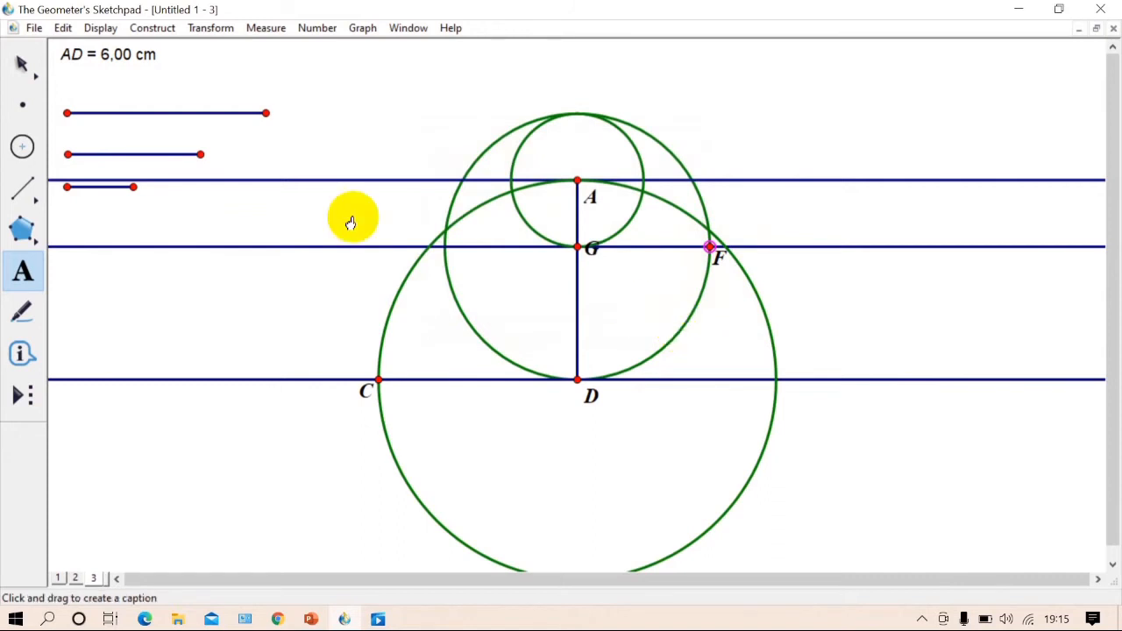
Step: Construct a perpendicular line through point F to the horizontal line through G and F
click(26, 66)
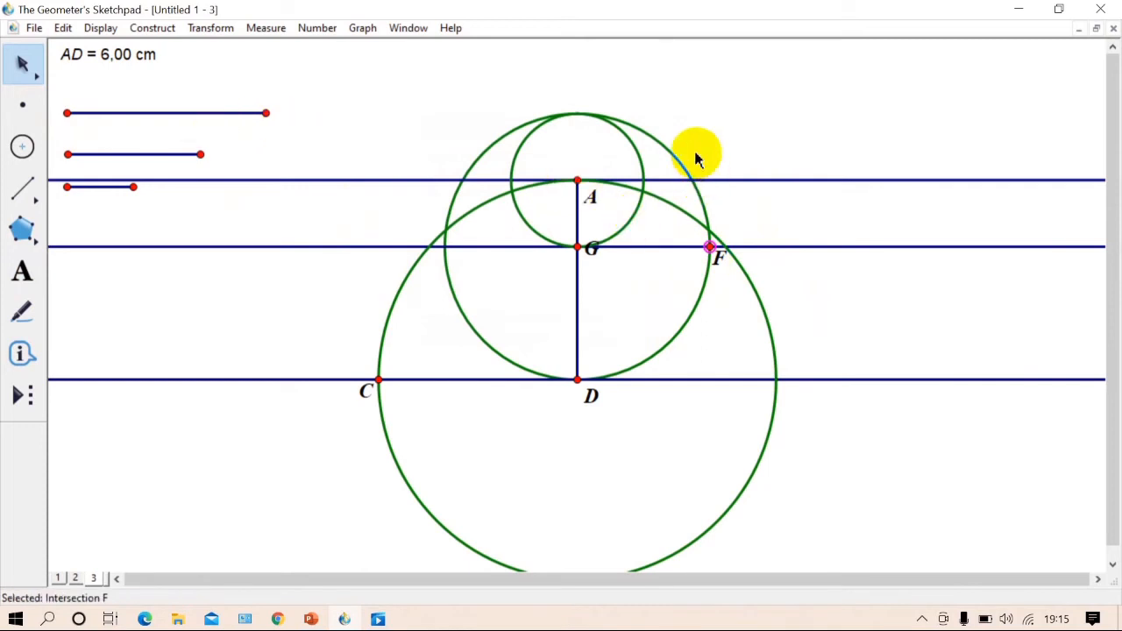
click(705, 246)
click(712, 246)
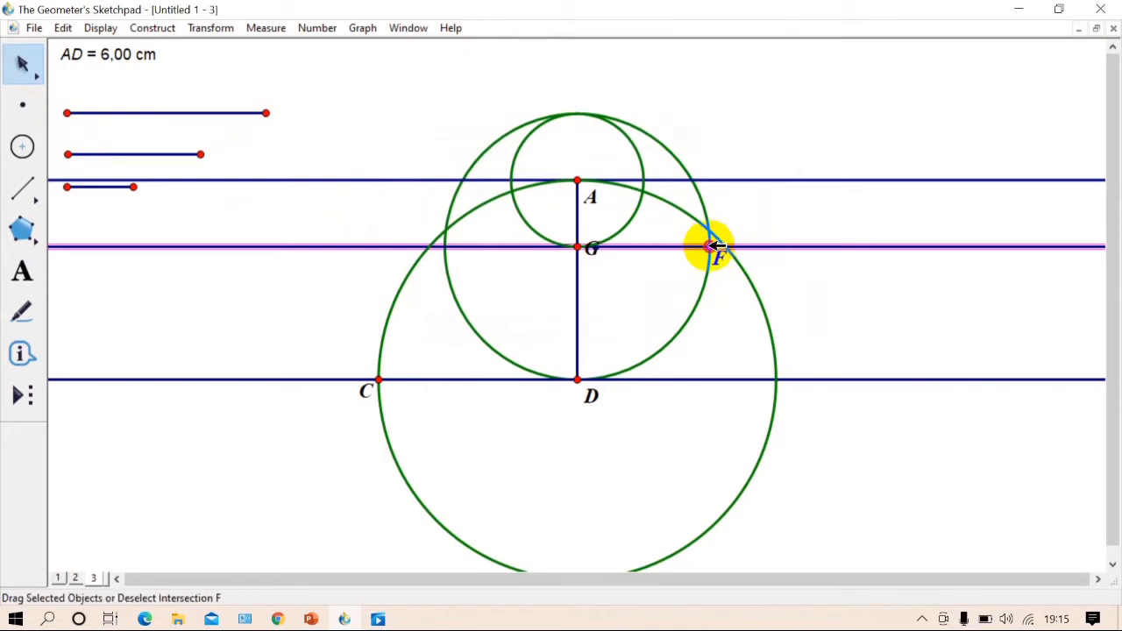
click(175, 29)
click(210, 189)
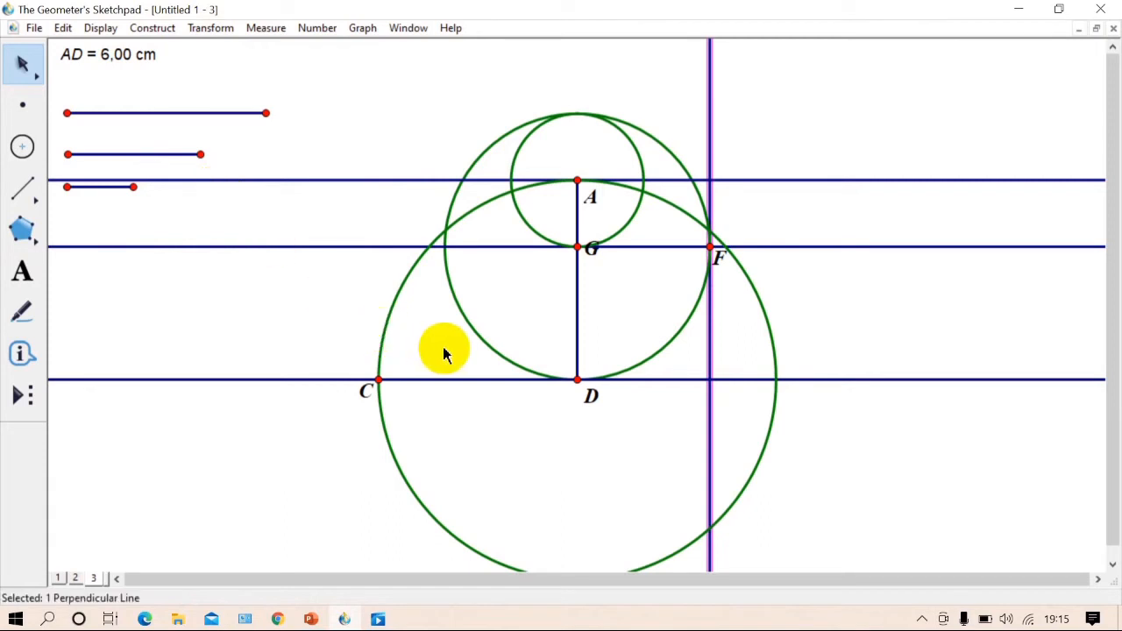
Step: Construct a perpendicular line through point C to the horizontal line through C and D
click(357, 359)
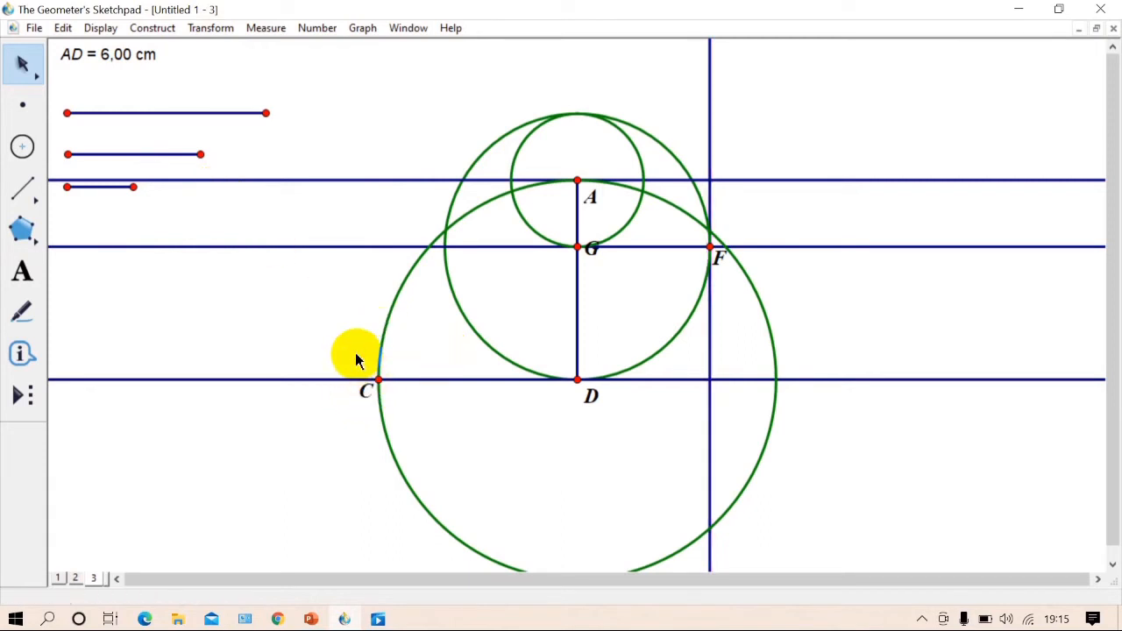
click(422, 379)
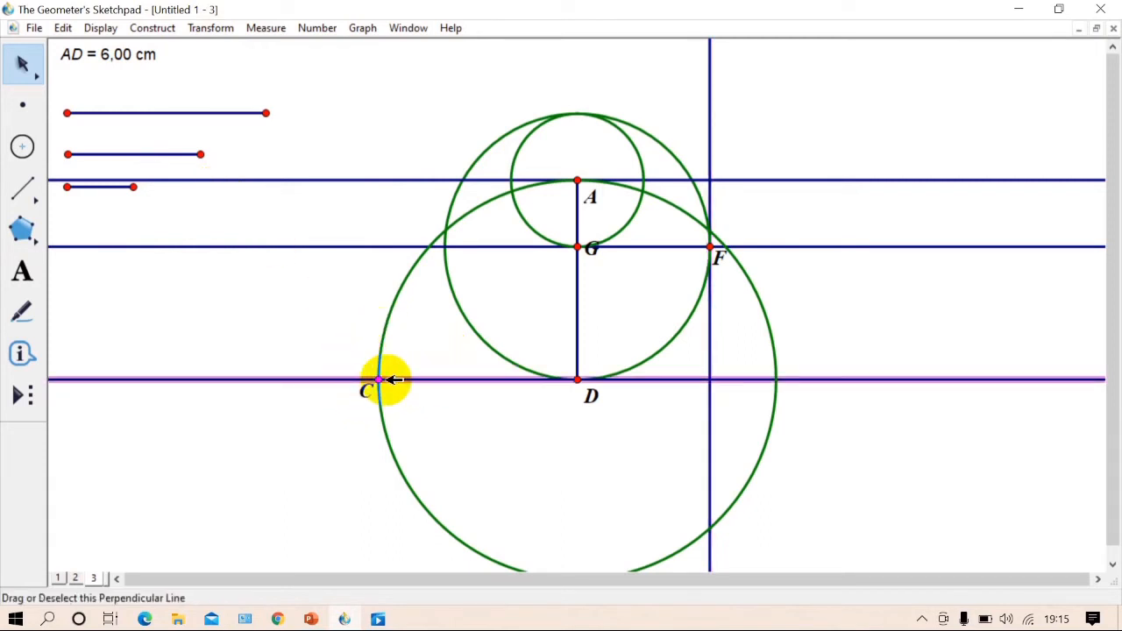
click(379, 380)
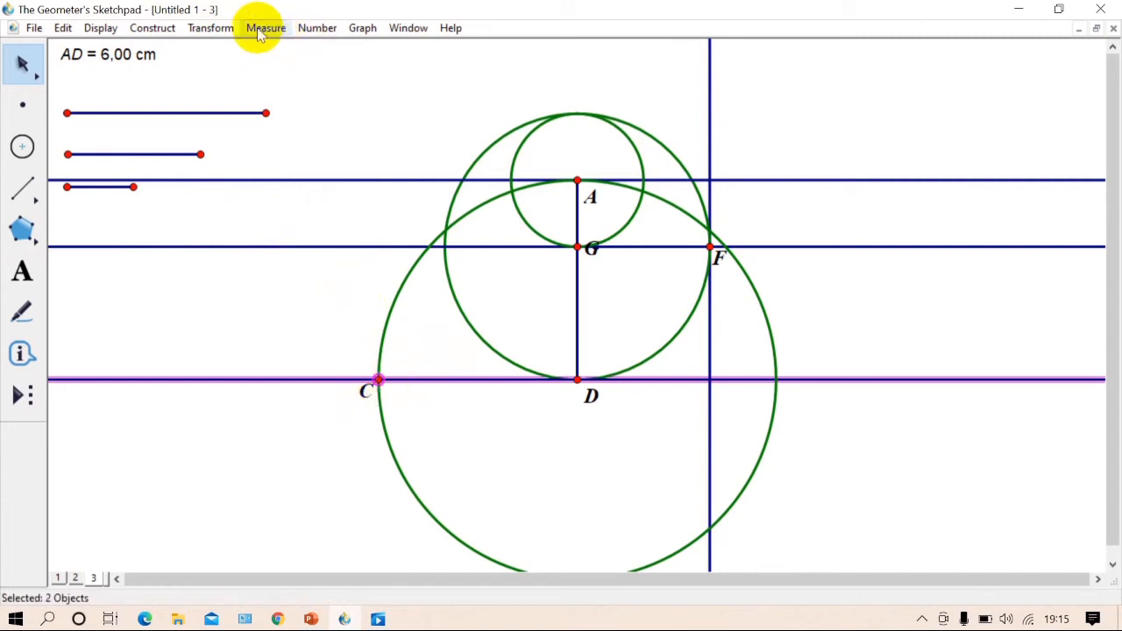
click(153, 33)
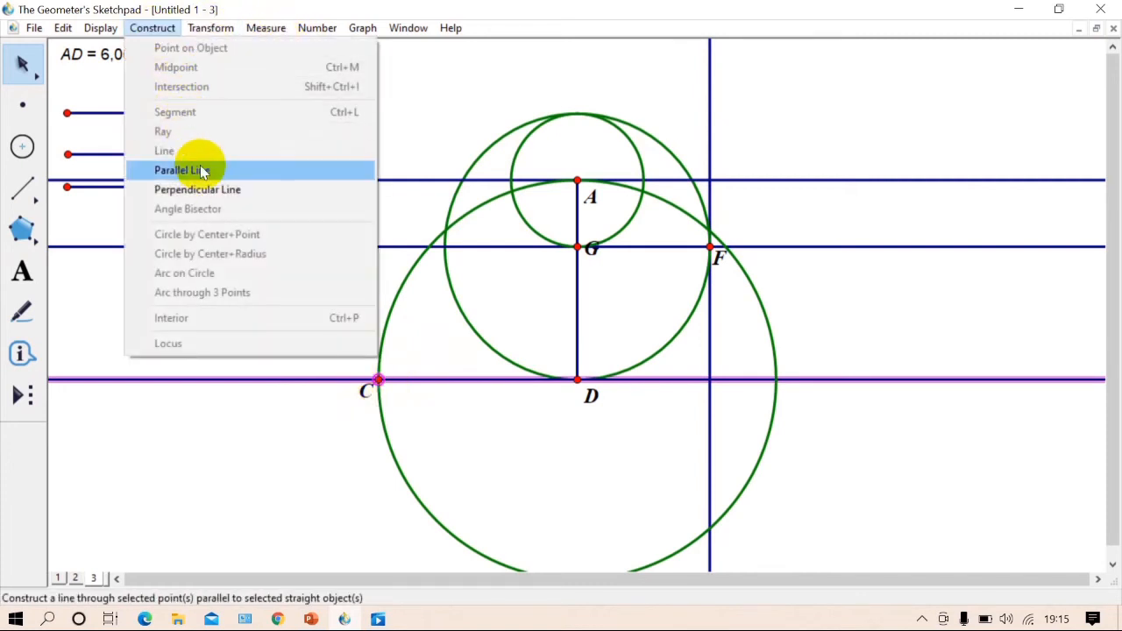
click(211, 189)
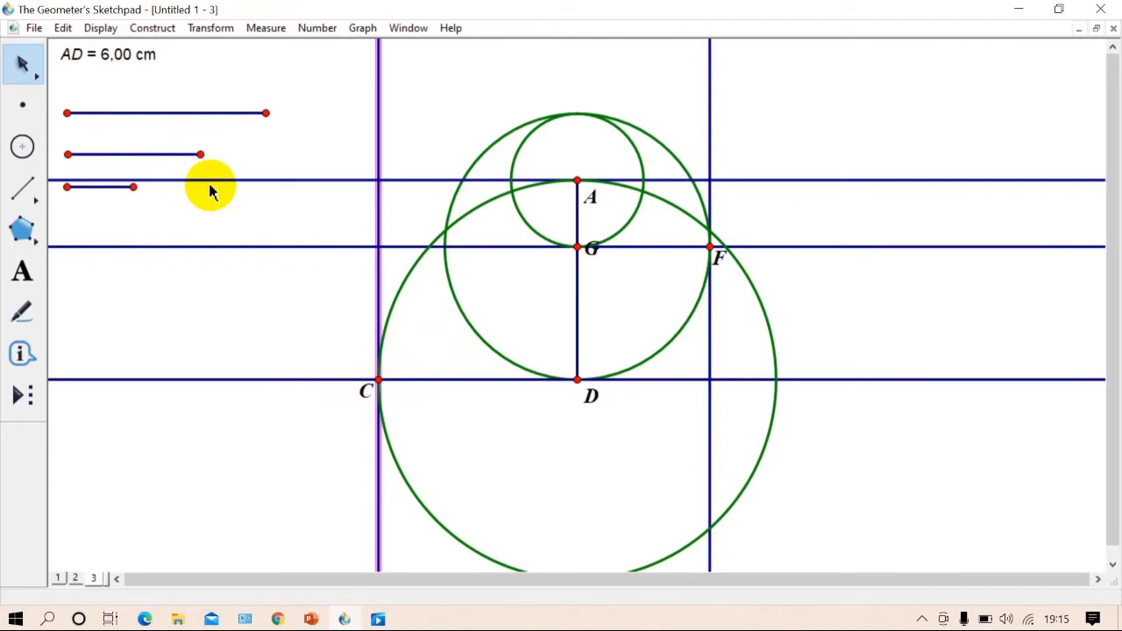
Step: Mark the points where the vertical through C crosses the horizontal through A and the vertical through F crosses the horizontal through D
click(23, 104)
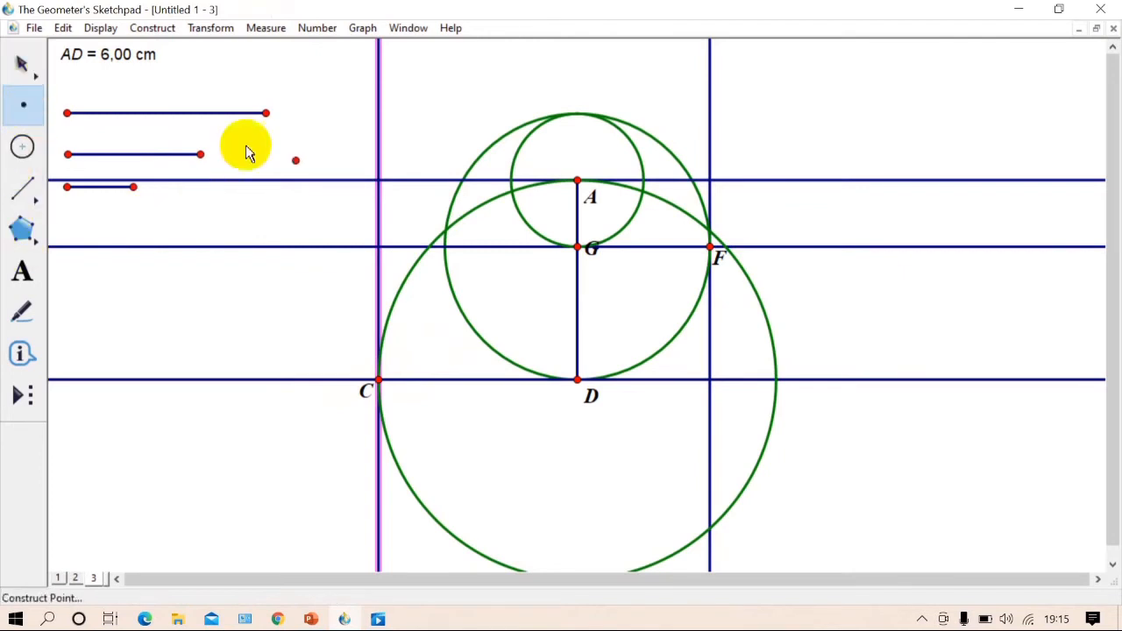
click(378, 181)
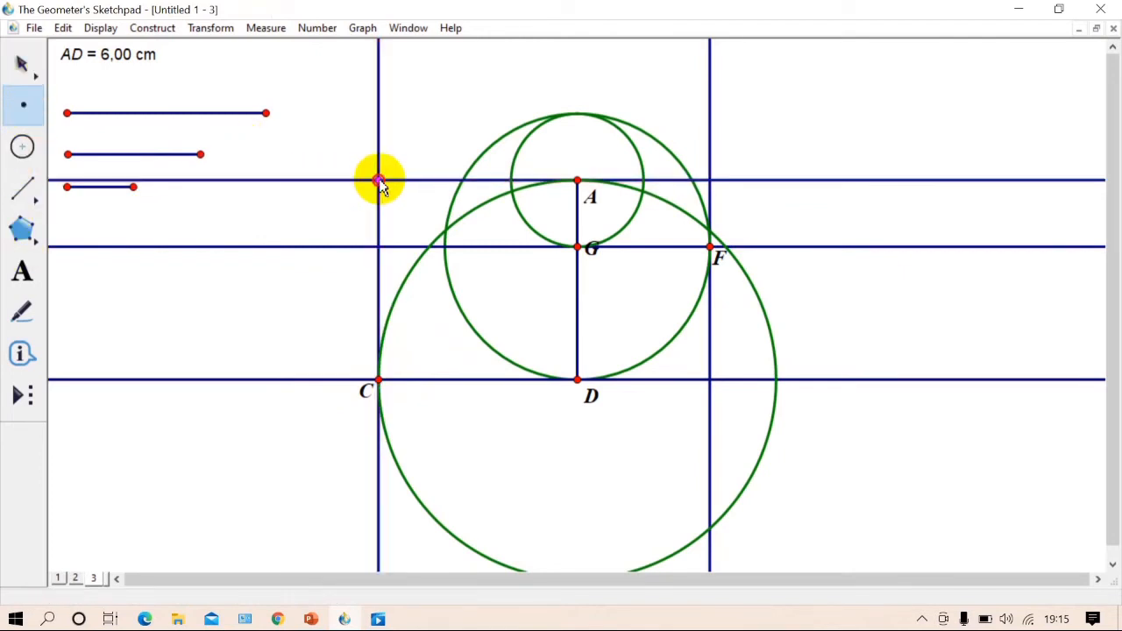
click(710, 381)
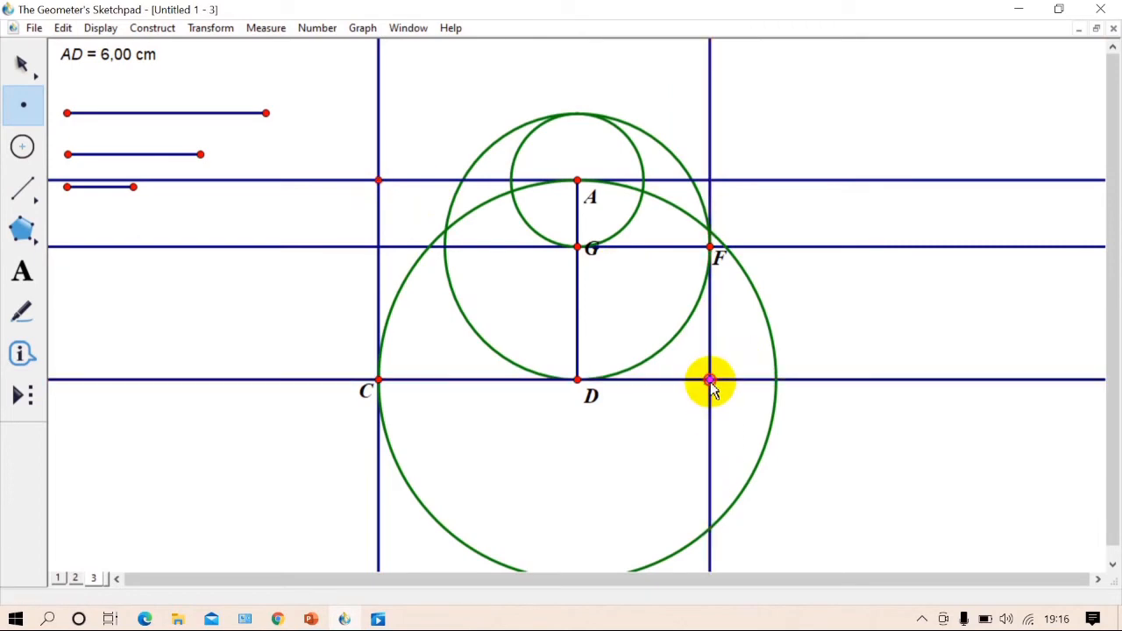
Step: Following the PowerPoint figure, label the new corner below F as E and the new corner above C as B
click(312, 619)
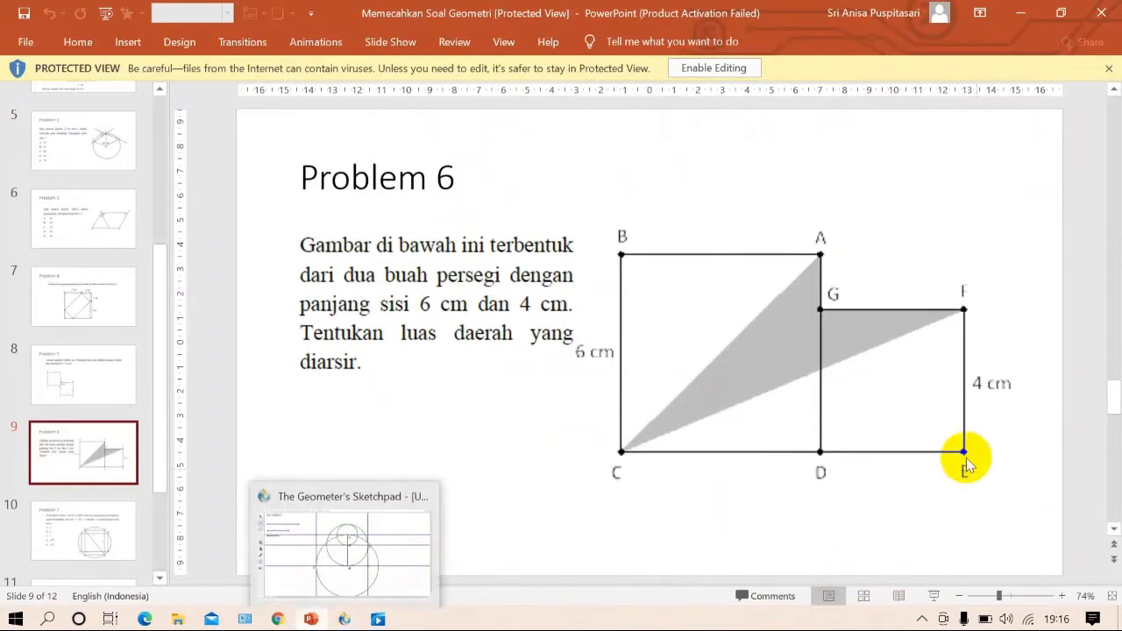
click(311, 615)
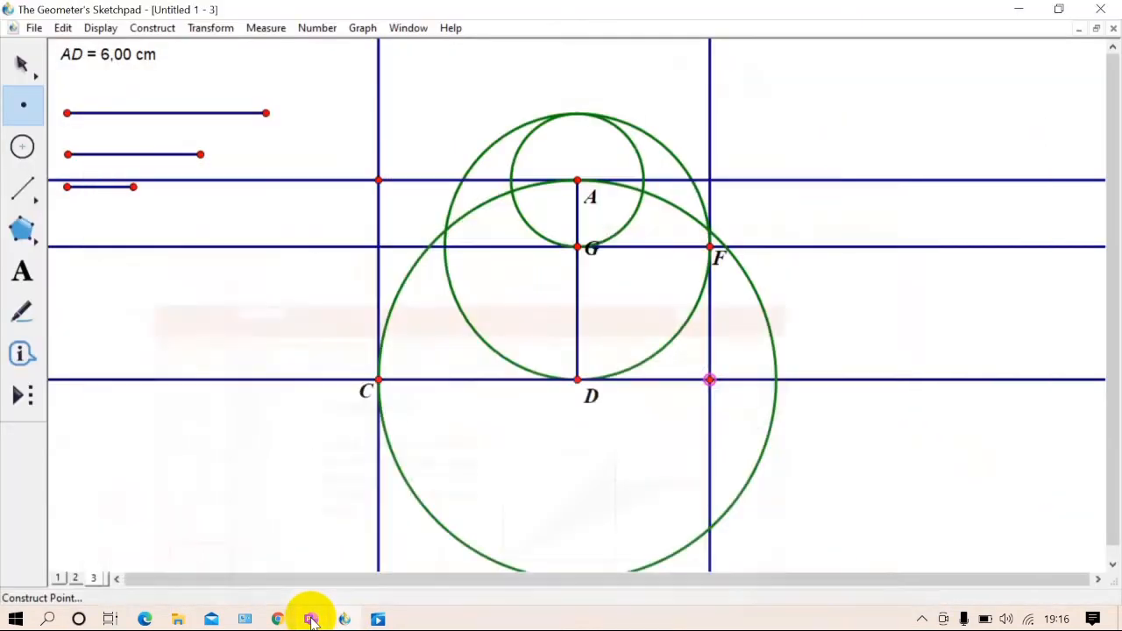
click(22, 271)
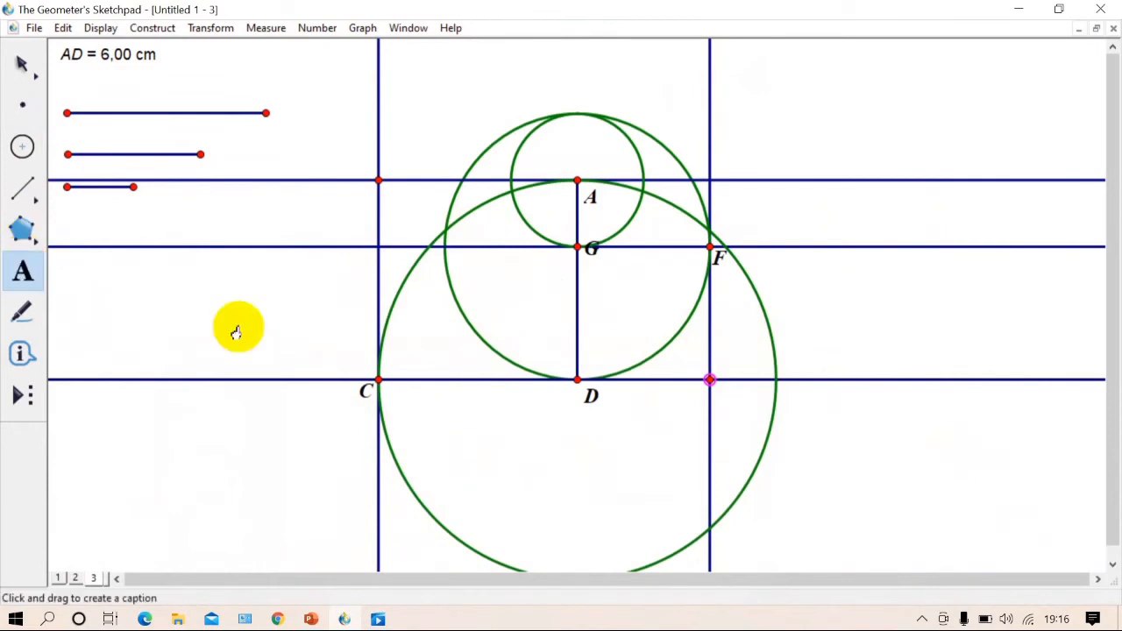
click(709, 383)
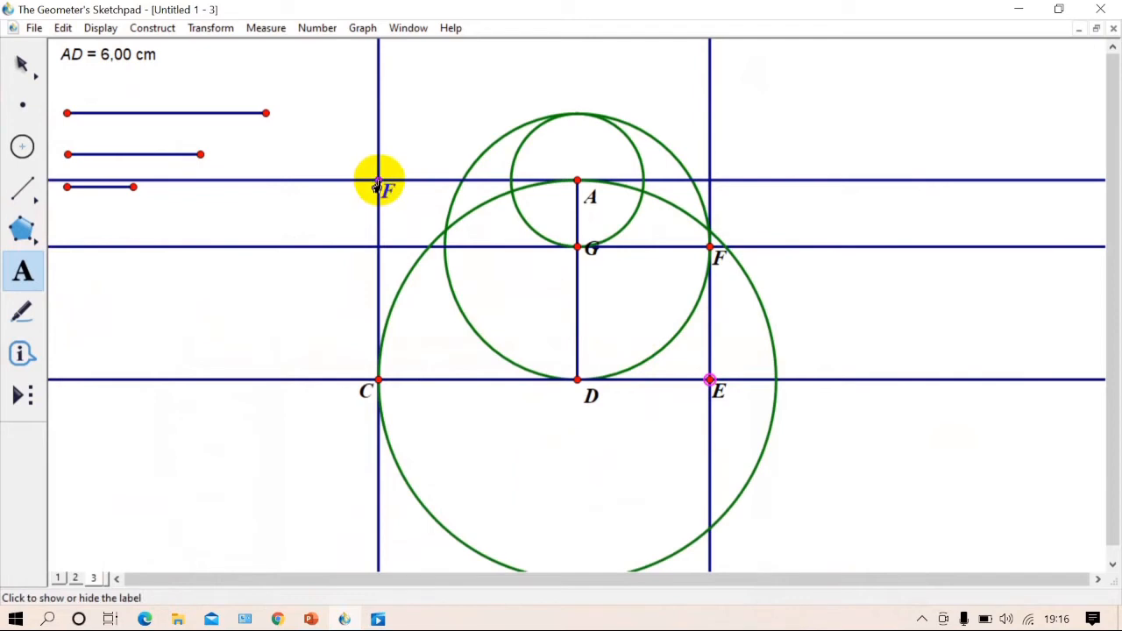
click(378, 183)
double_click(387, 192)
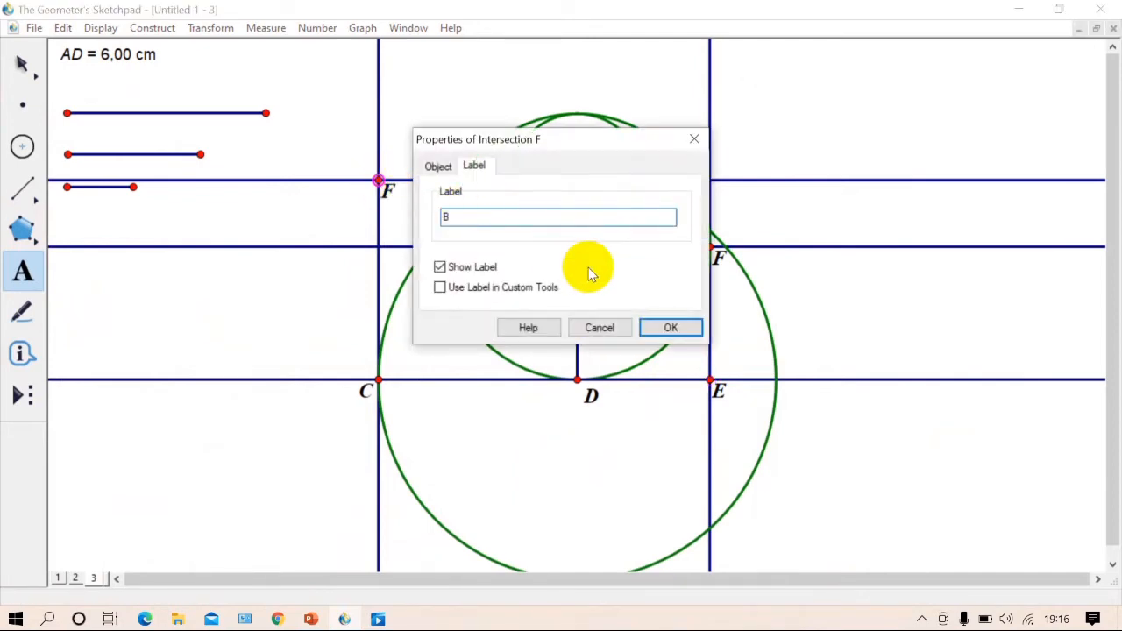
click(664, 328)
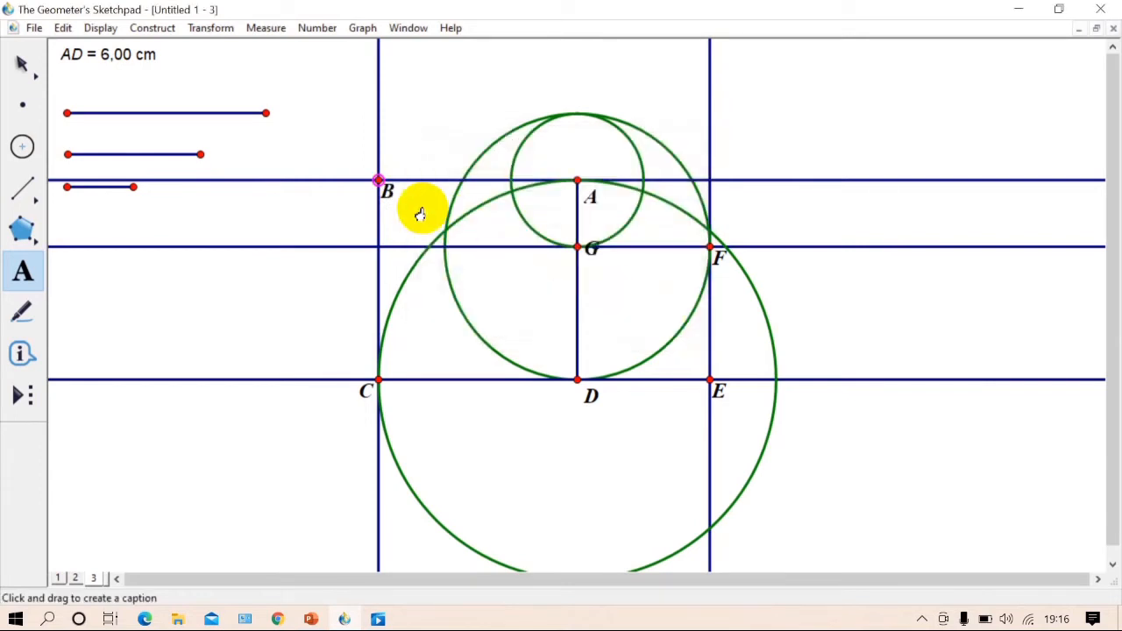
Step: Reposition the labels A and B so that each sits just above its point
drag(387, 200, 372, 200)
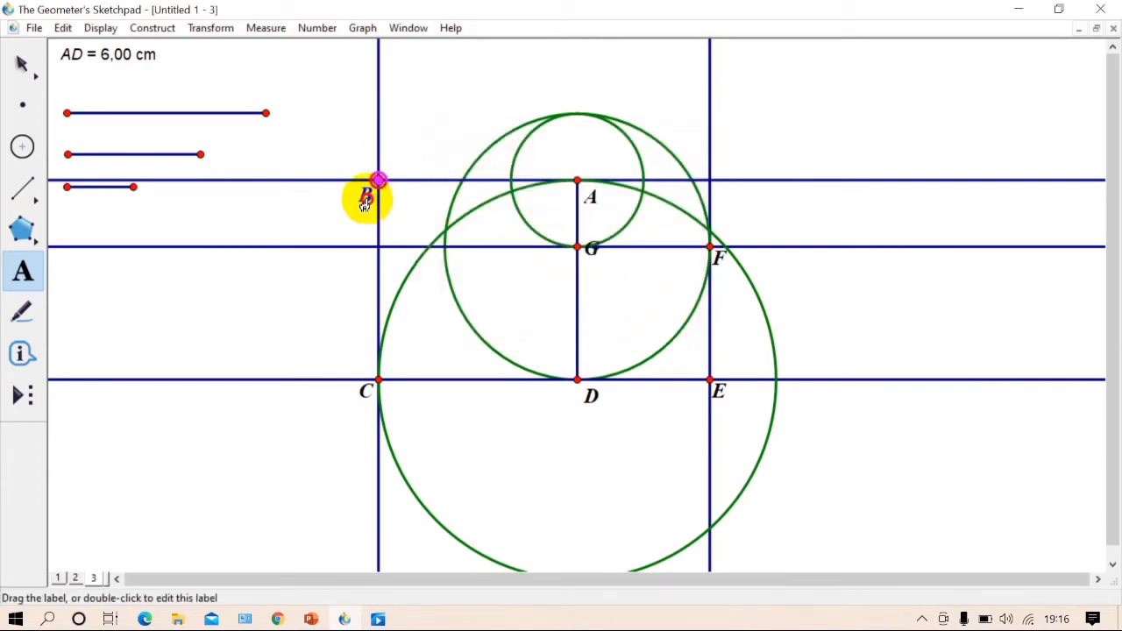
drag(591, 195, 578, 165)
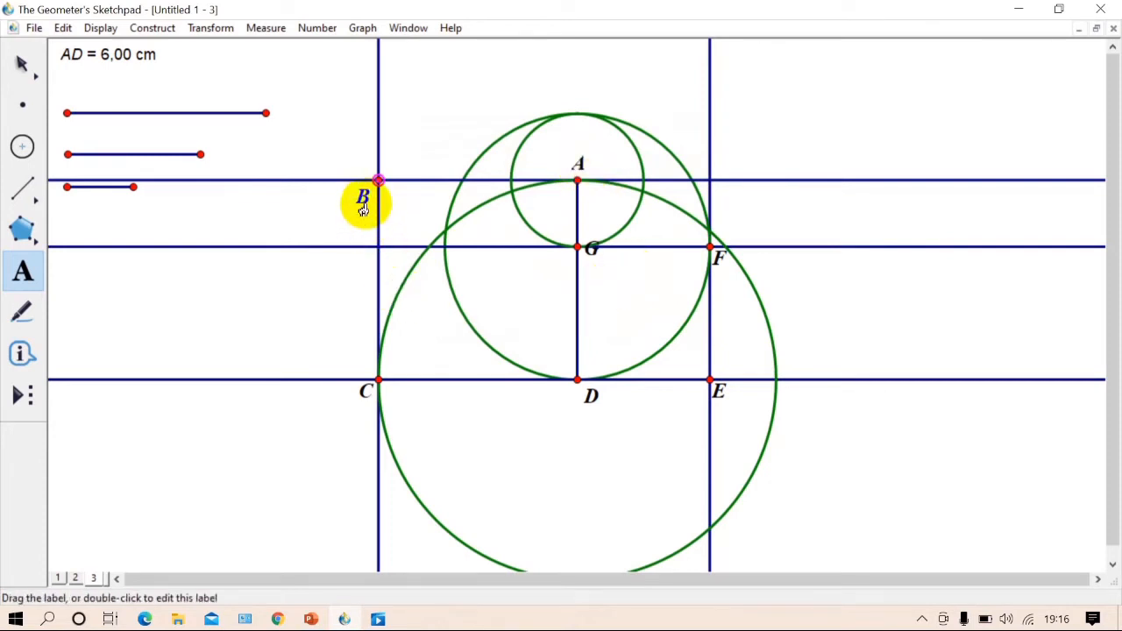
drag(360, 206, 369, 173)
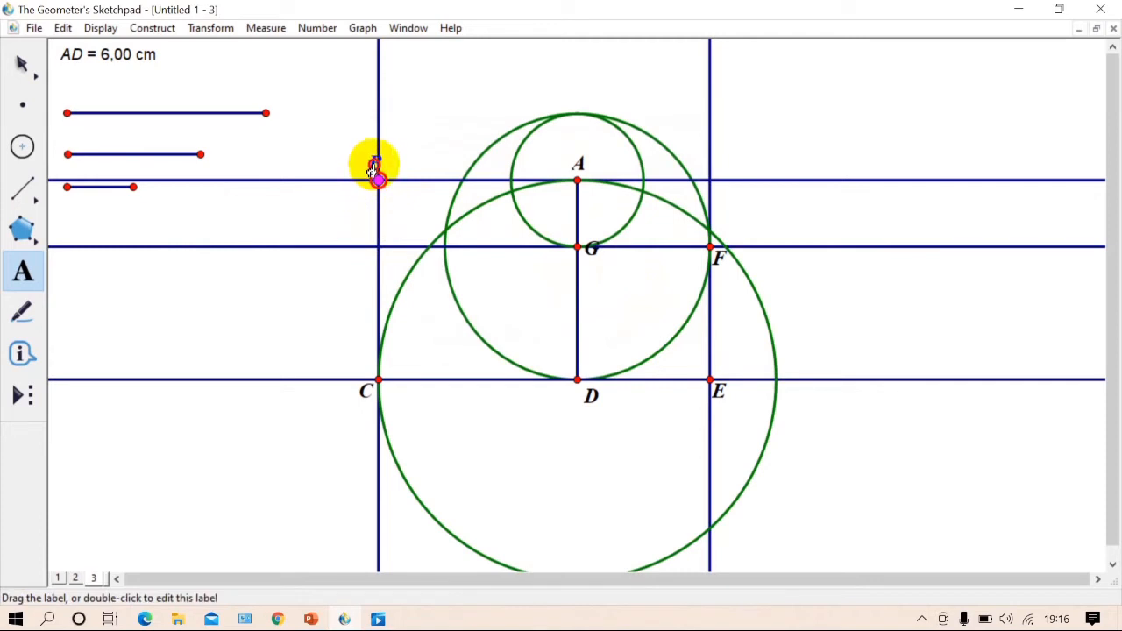
Step: Make the construction lines dashed and trace the outline with segments through points B, C, D, E, F, G and A
click(22, 187)
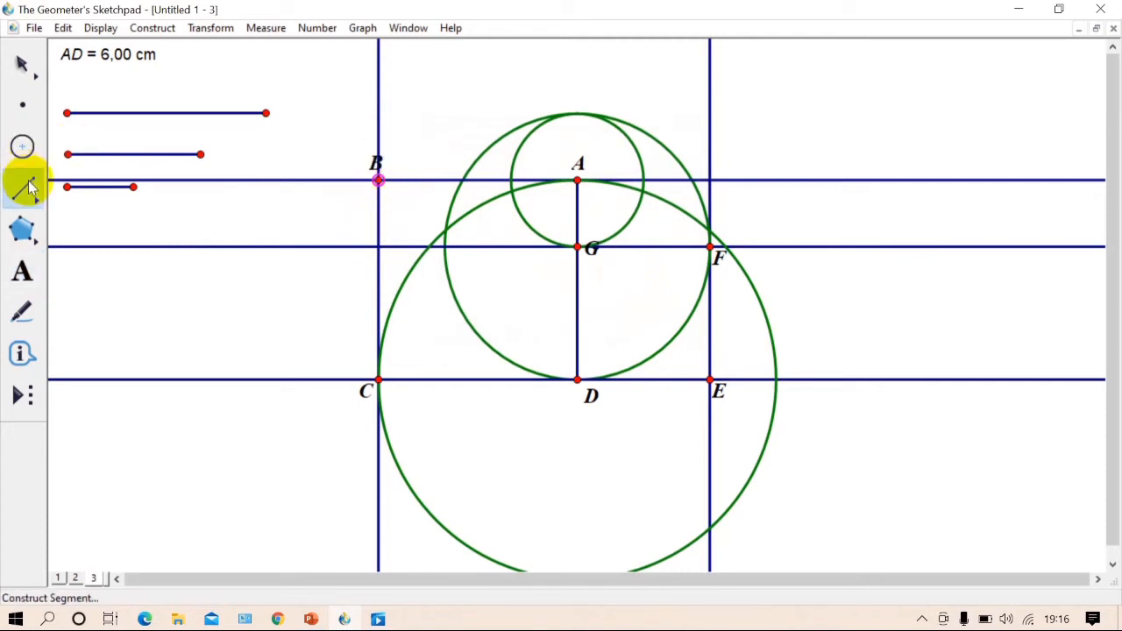
mouse_move(380, 183)
mouse_down()
mouse_move(376, 314)
mouse_move(375, 171)
mouse_move(376, 381)
mouse_move(709, 381)
mouse_move(709, 251)
mouse_move(575, 245)
mouse_move(575, 178)
mouse_move(421, 167)
mouse_move(377, 187)
mouse_up()
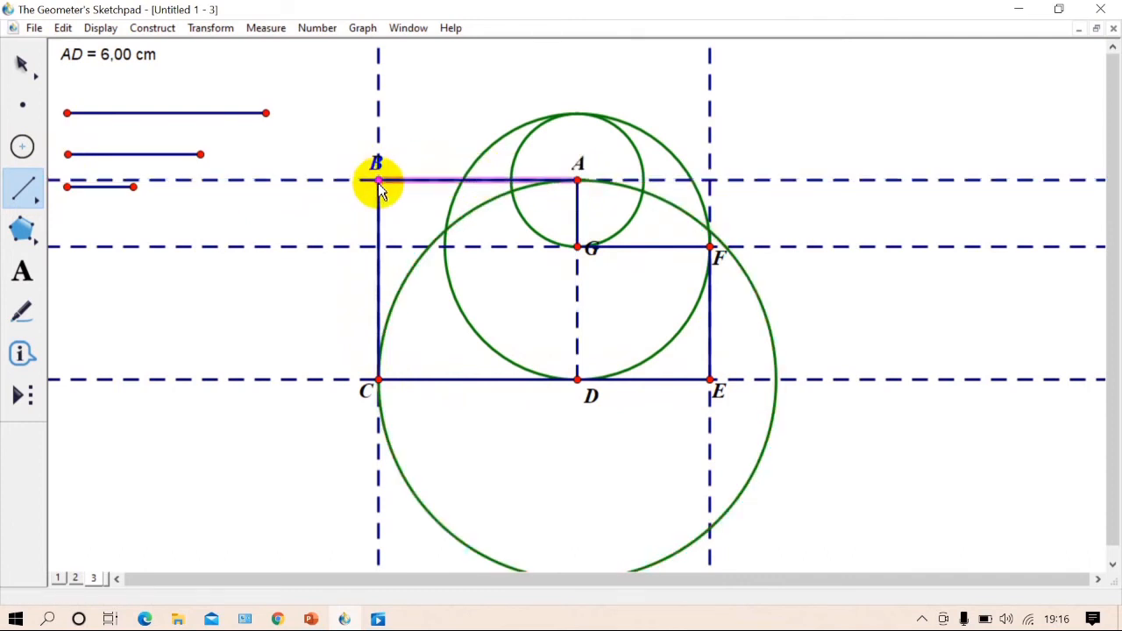
Step: Hide the three construction circles centred at A, G and D
click(26, 67)
click(515, 113)
click(530, 120)
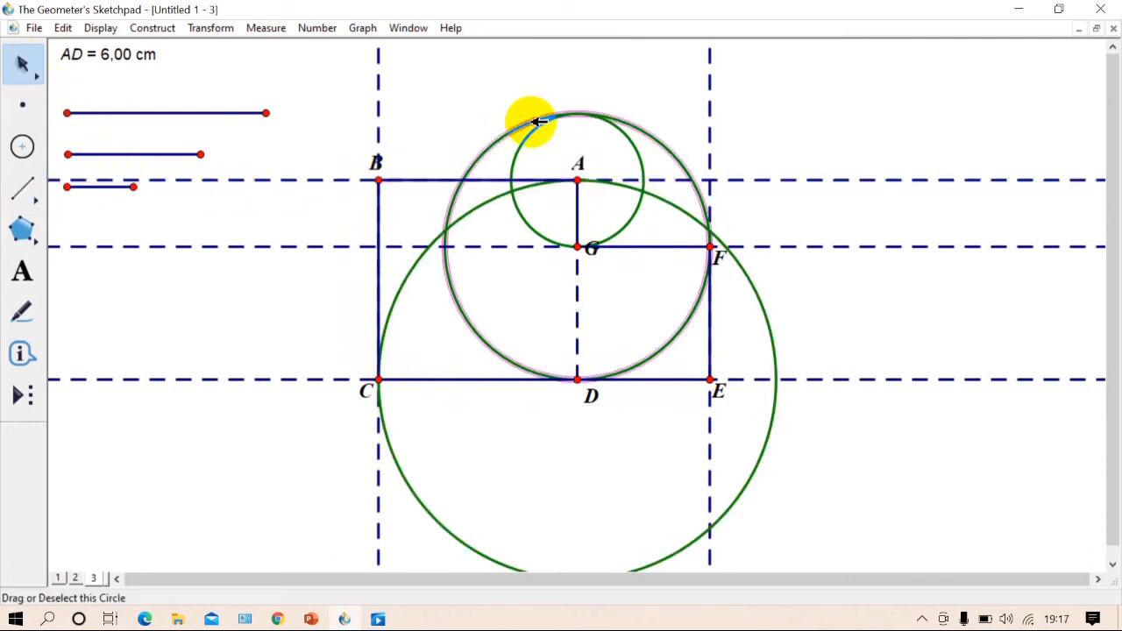
click(532, 136)
click(481, 204)
key(ctrl+h)
Step: Draw a solid segment from G to D over the dashed part of the squares' shared side
click(23, 187)
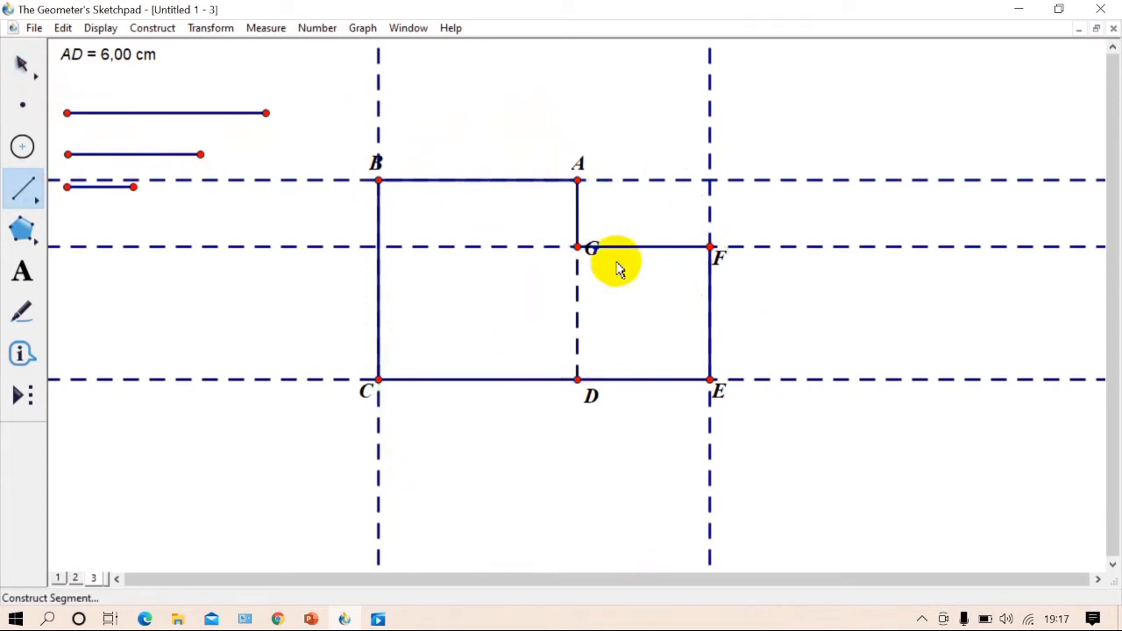
drag(576, 248, 577, 355)
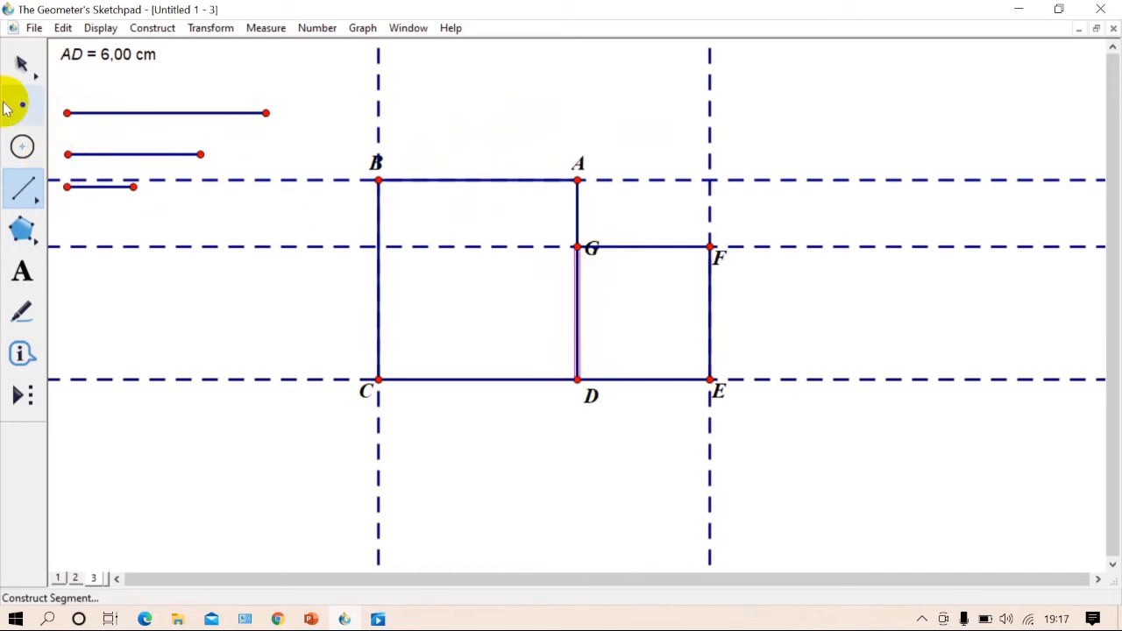
Step: Hide the five dashed perpendicular lines, leaving only the solid sides of the two squares
click(19, 63)
click(526, 137)
click(380, 115)
click(306, 179)
click(302, 245)
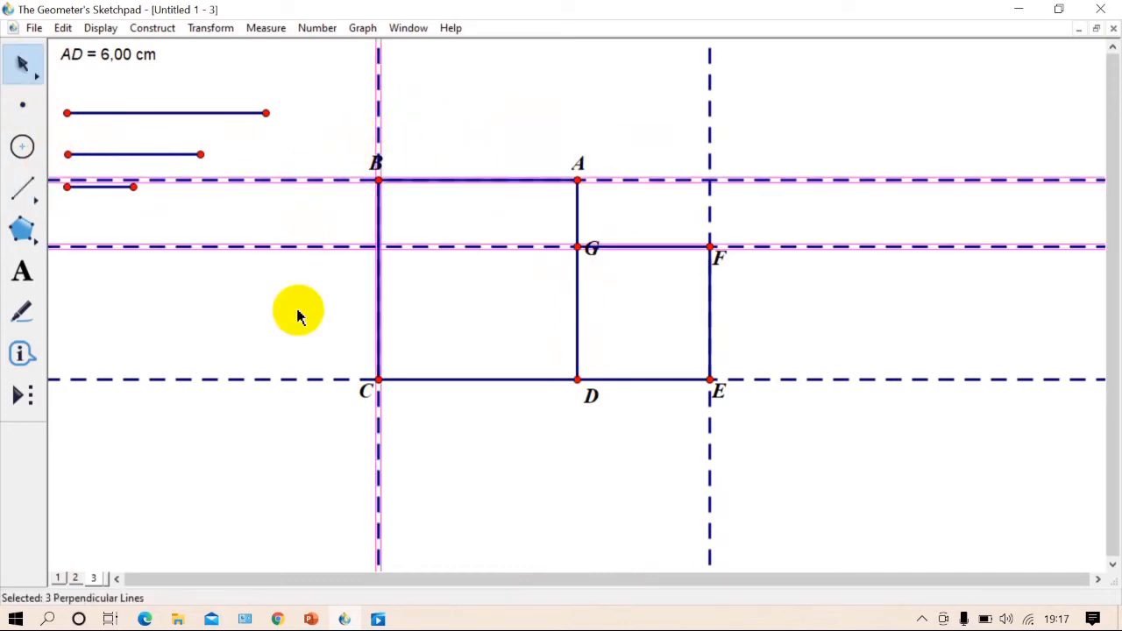
click(295, 378)
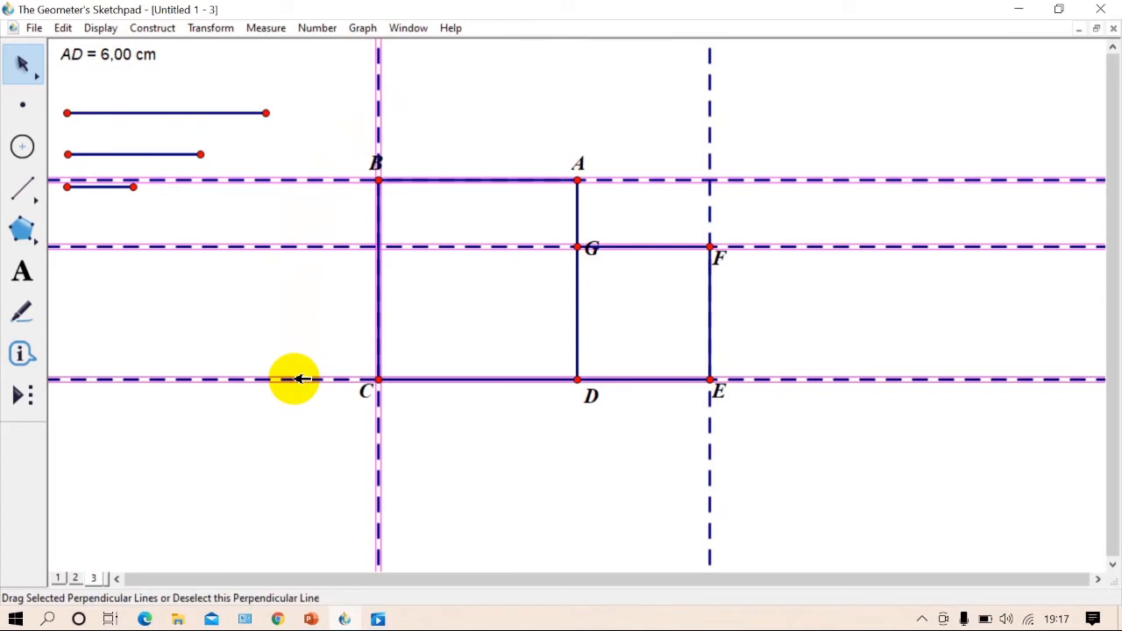
click(710, 424)
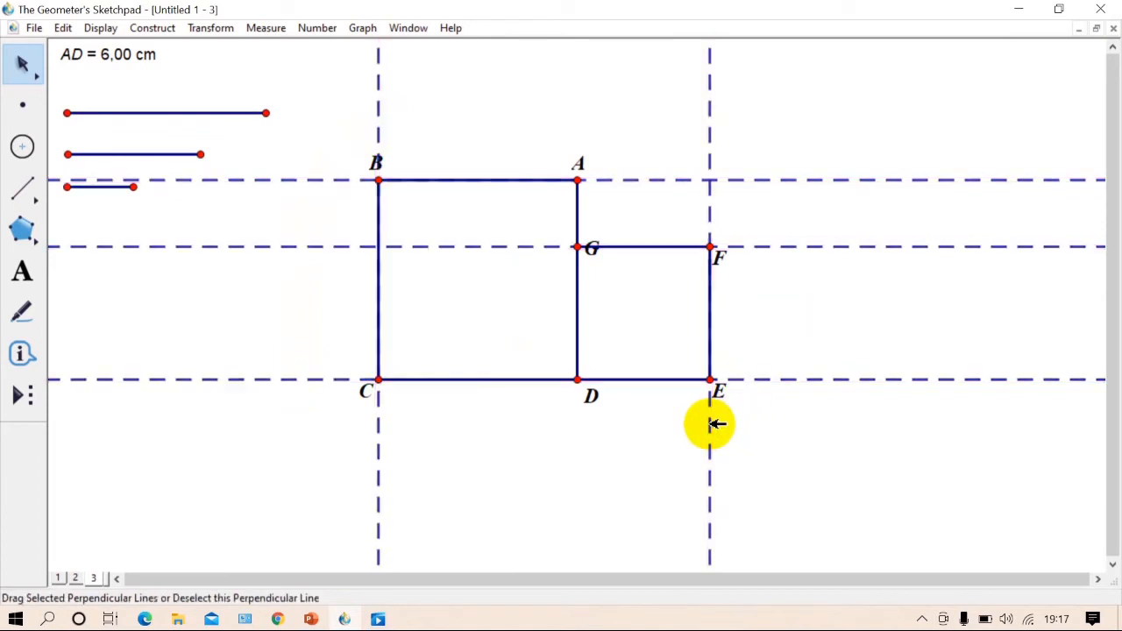
key(ctrl+h)
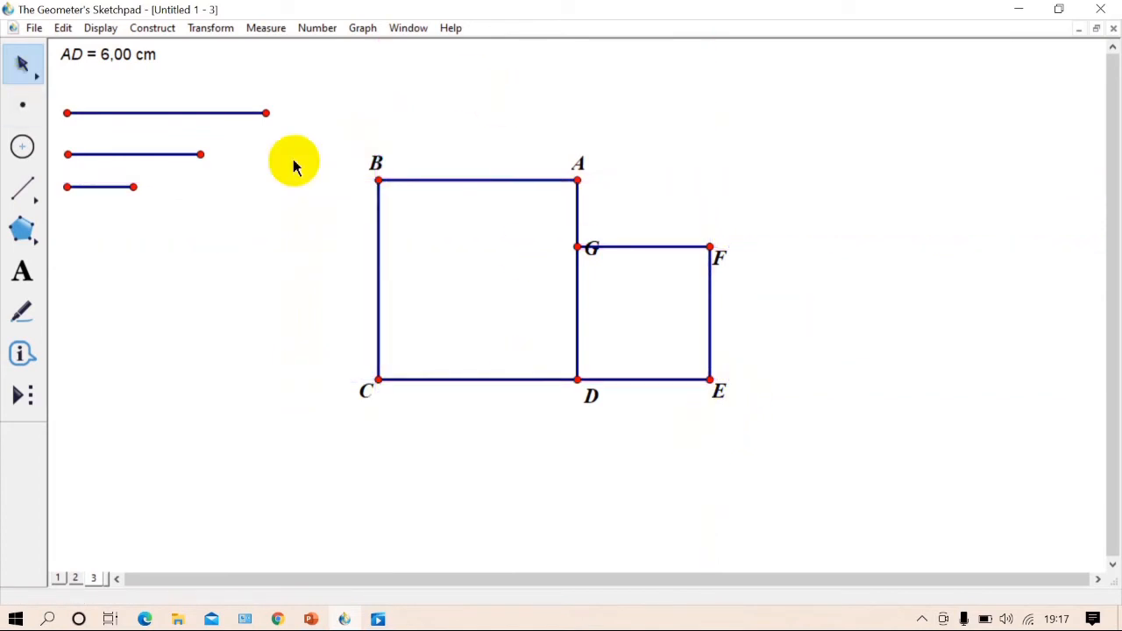
Step: Move the whole two-square figure down and to the left by its side GF, and clear the selection
drag(603, 245, 544, 308)
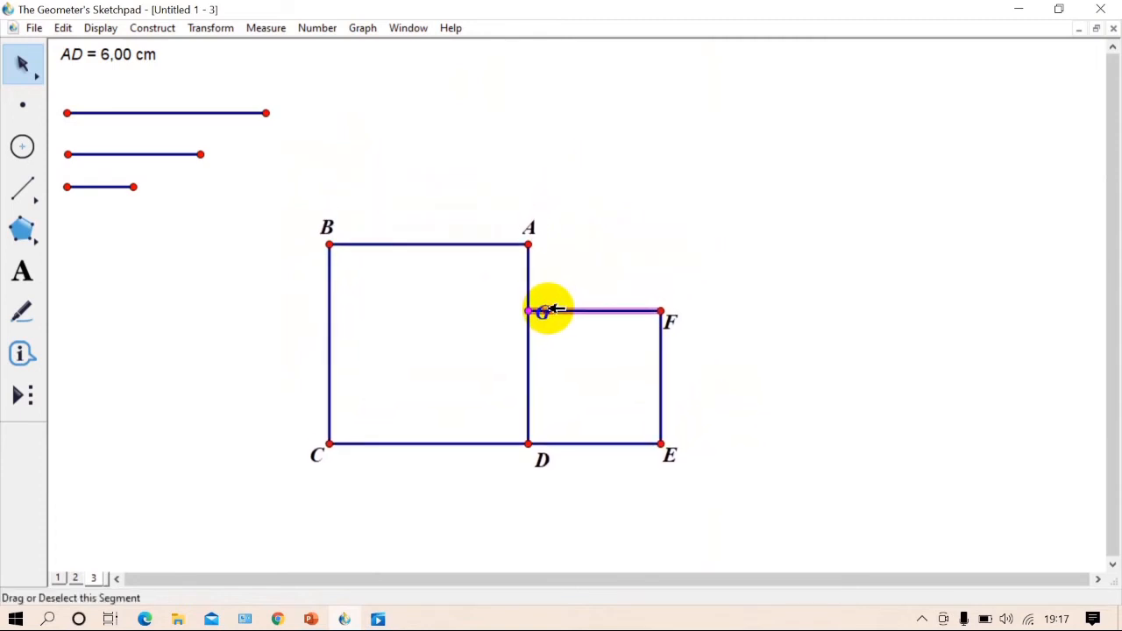
click(693, 217)
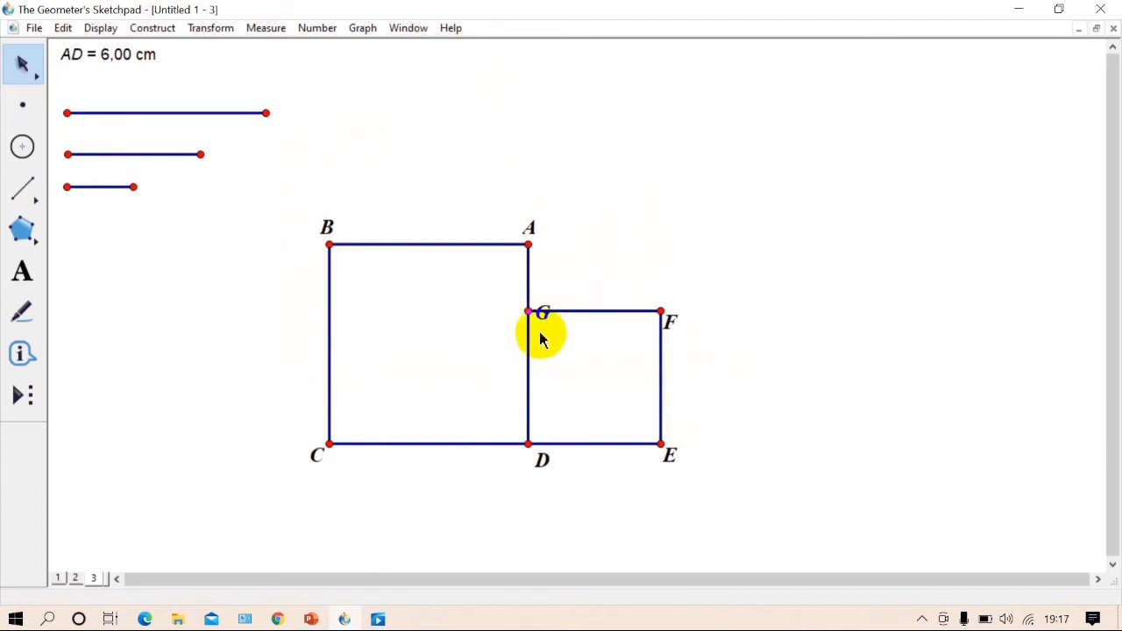
Step: Move the label G just above side GF, and check the shaded region on the Problem 6 slide in PowerPoint
mouse_move(544, 323)
mouse_down()
mouse_move(531, 331)
mouse_move(545, 310)
mouse_up()
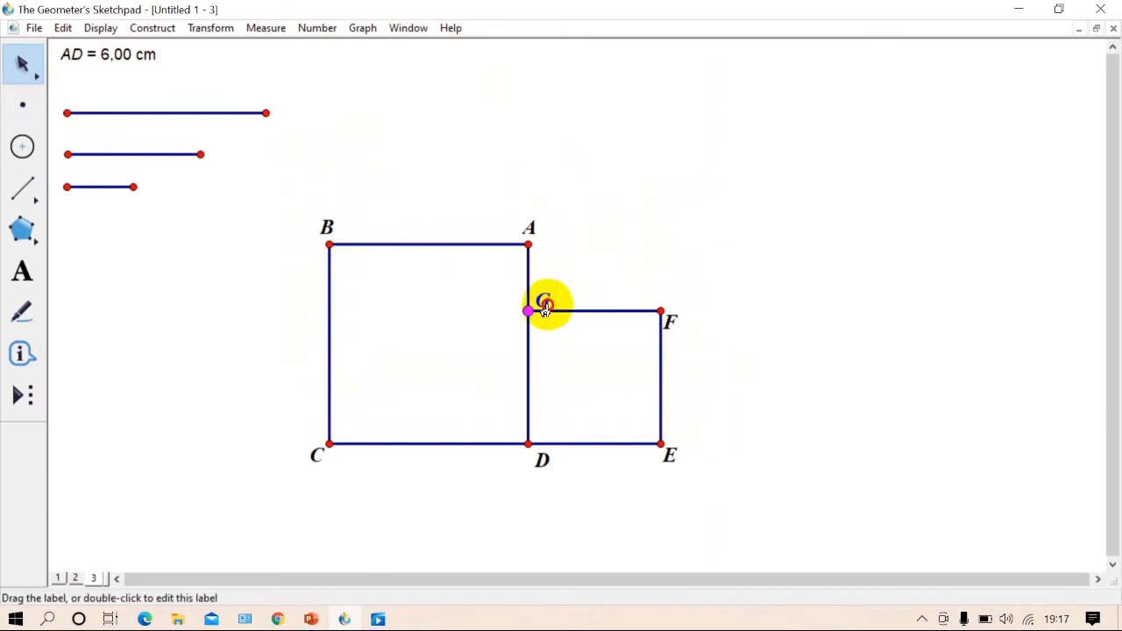
click(310, 619)
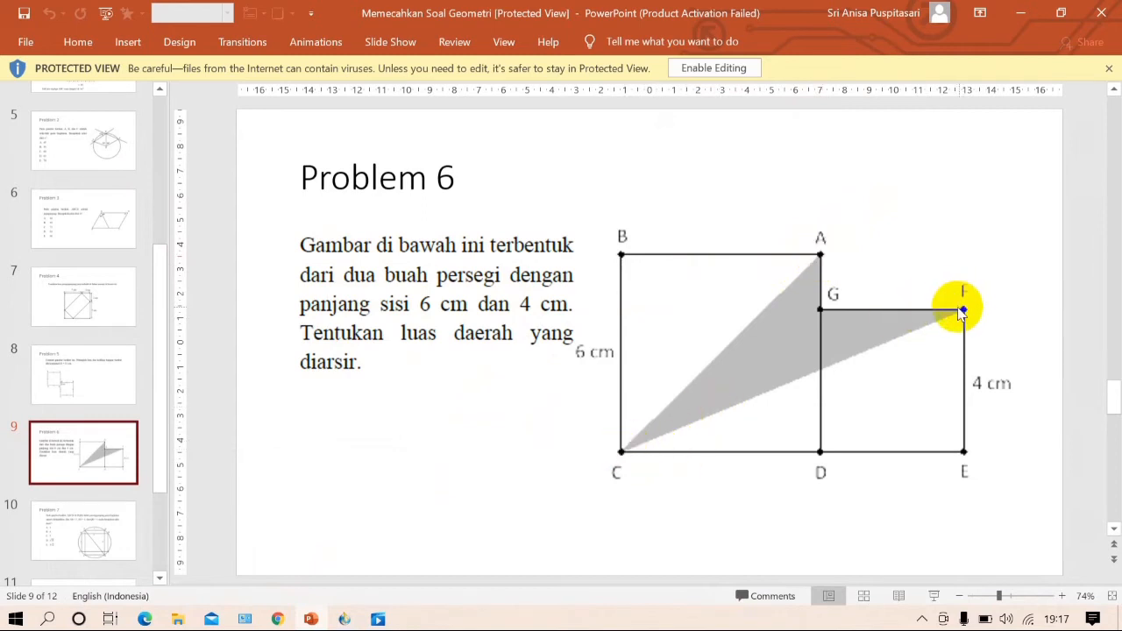
click(342, 621)
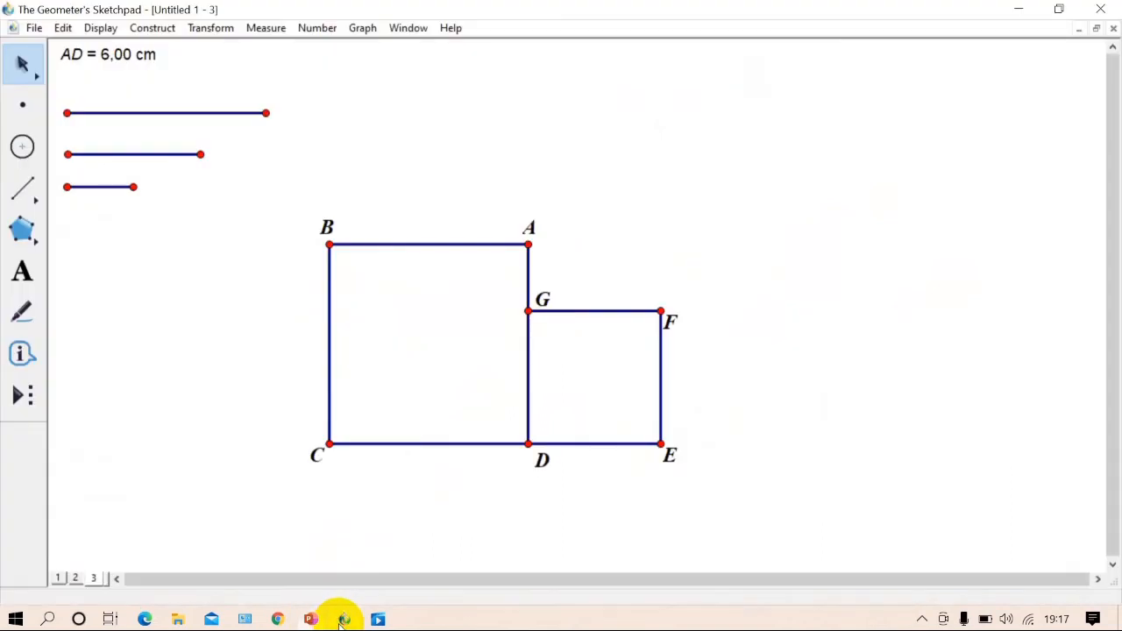
Step: Back in The Geometer's Sketchpad, draw segments joining C to A and C to F, and clear the selection
click(19, 191)
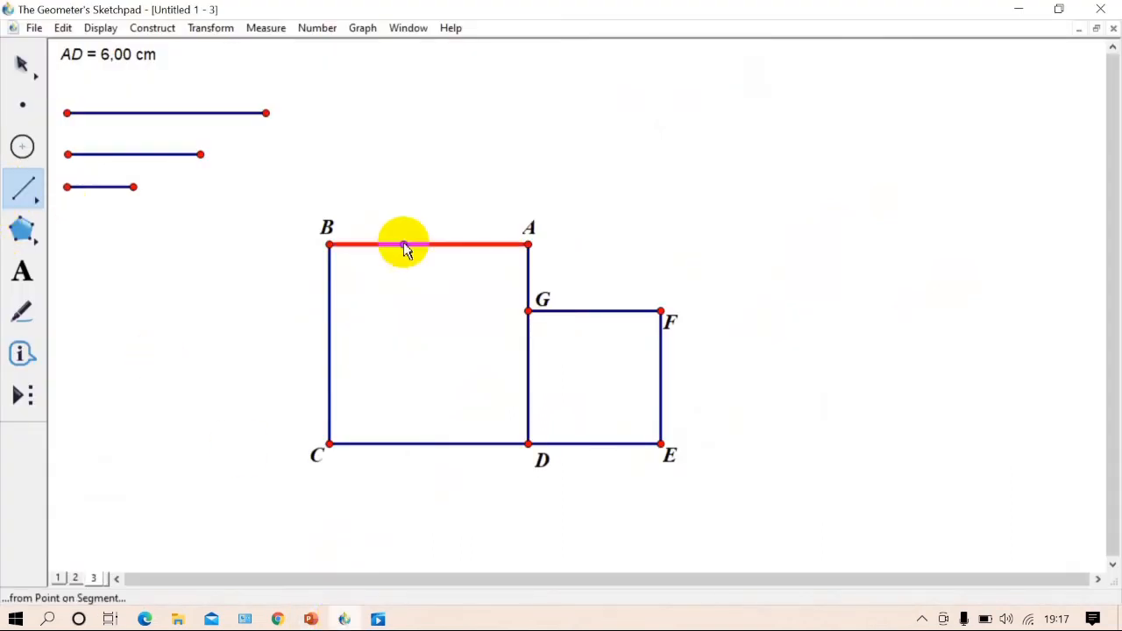
drag(527, 247, 660, 312)
click(22, 66)
click(446, 218)
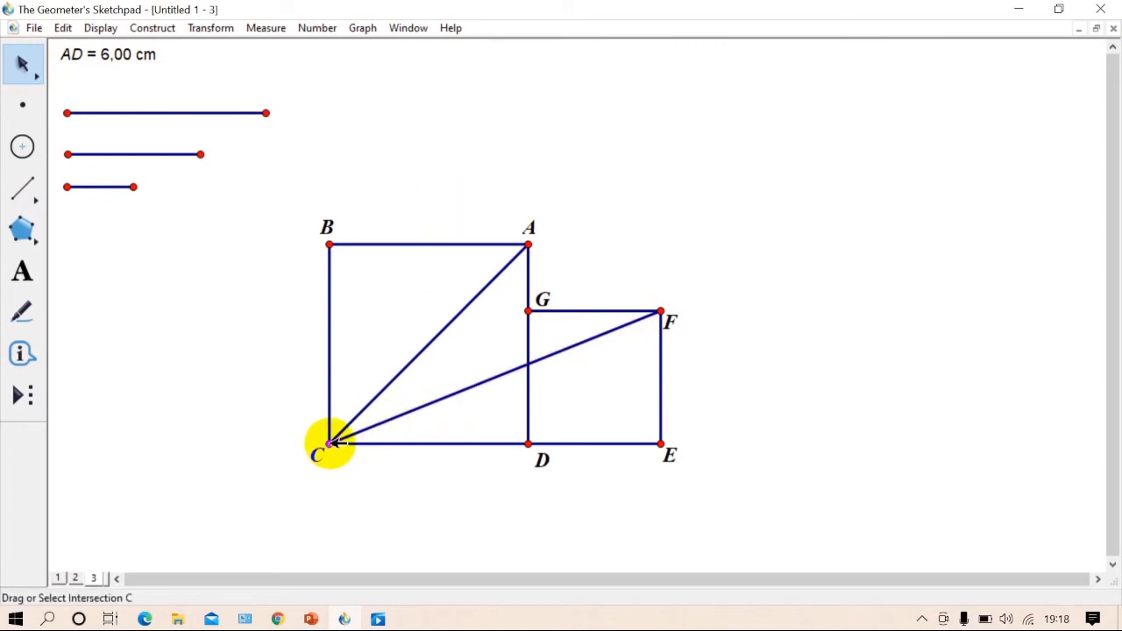
Step: Construct the quadrilateral interior with vertices C, F, G and A, and clear the selection
click(662, 311)
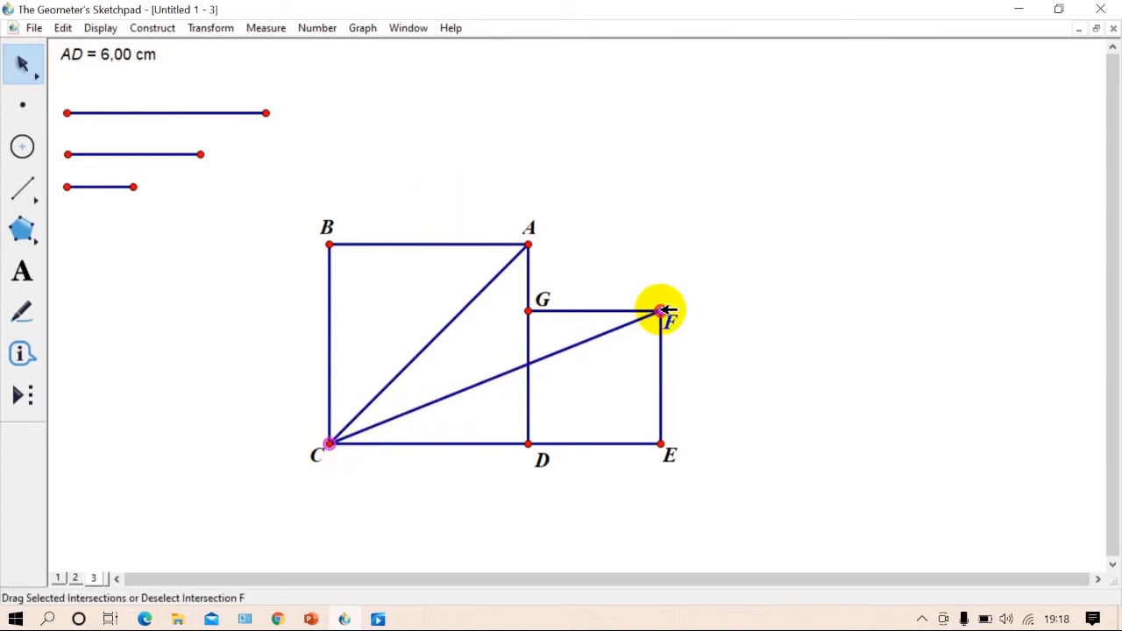
click(529, 312)
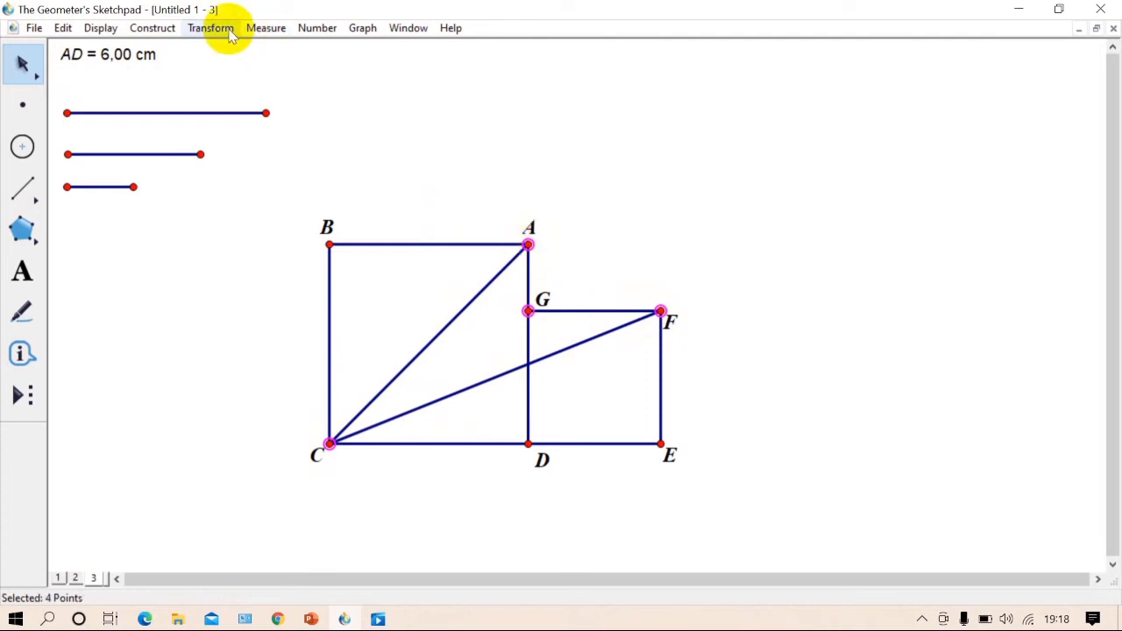
click(152, 28)
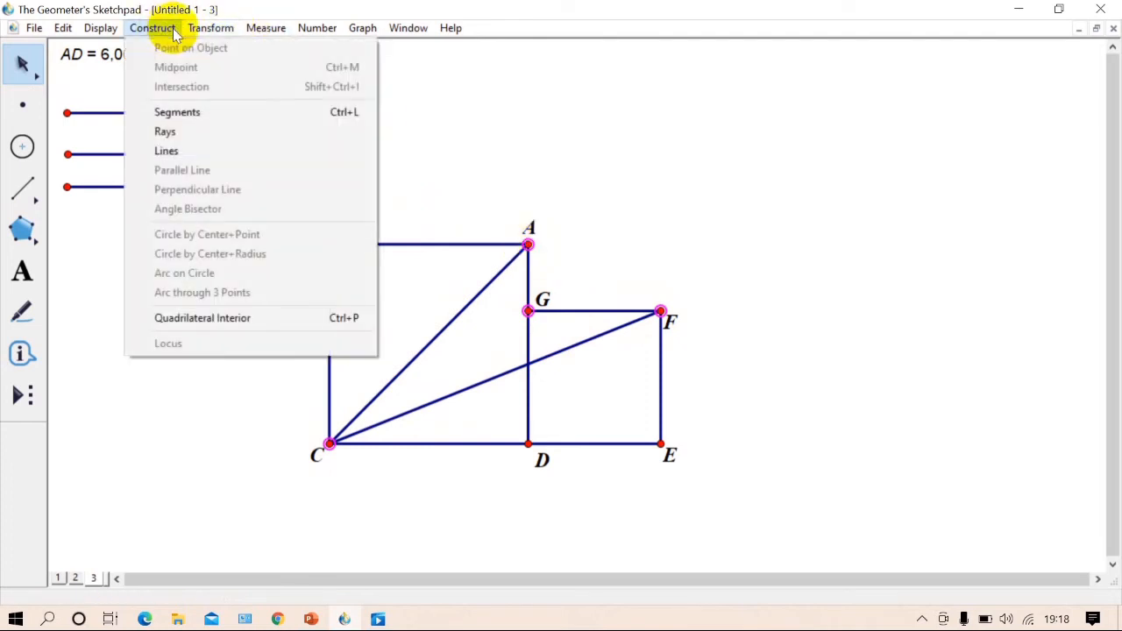
click(203, 320)
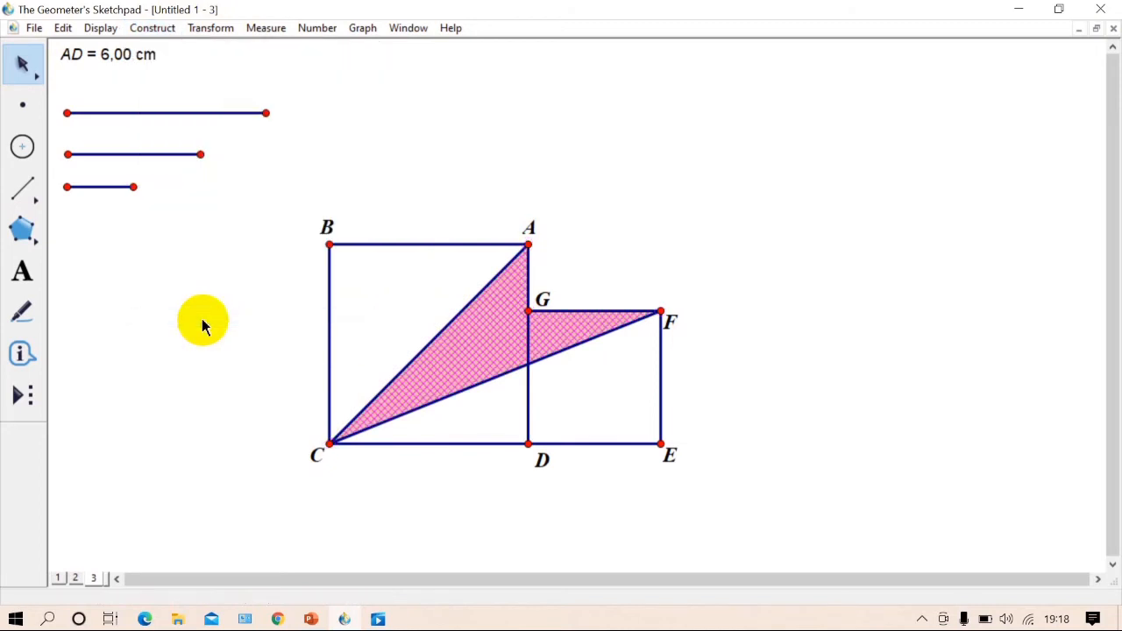
click(618, 231)
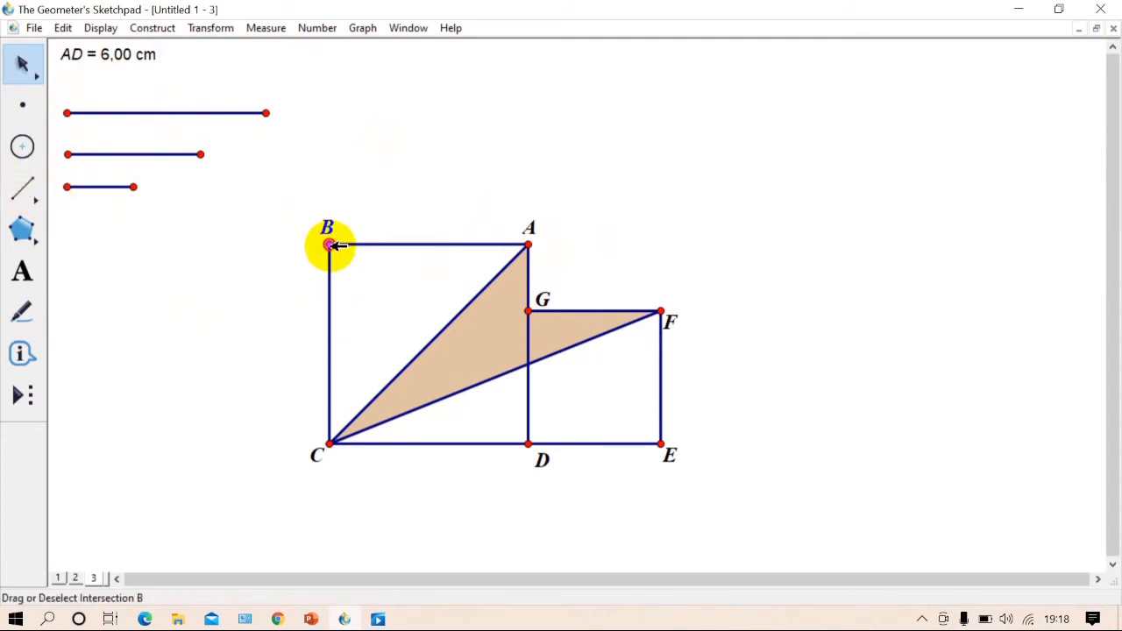
Step: Measure the distance from B to C and place the measurement below the three reference segments
click(329, 443)
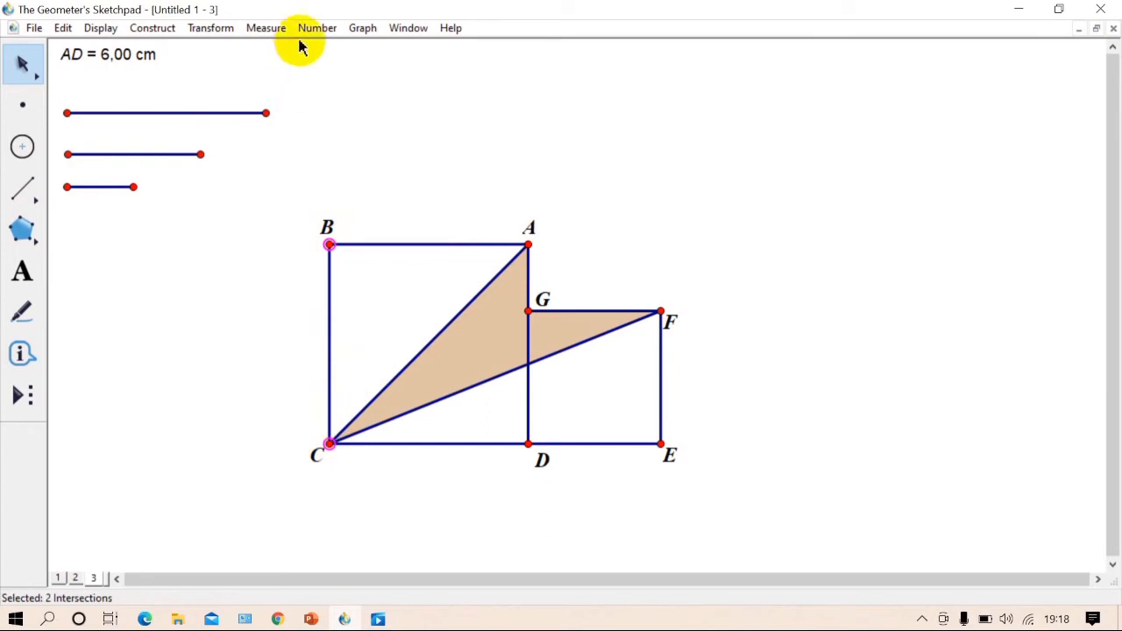
click(271, 27)
click(302, 68)
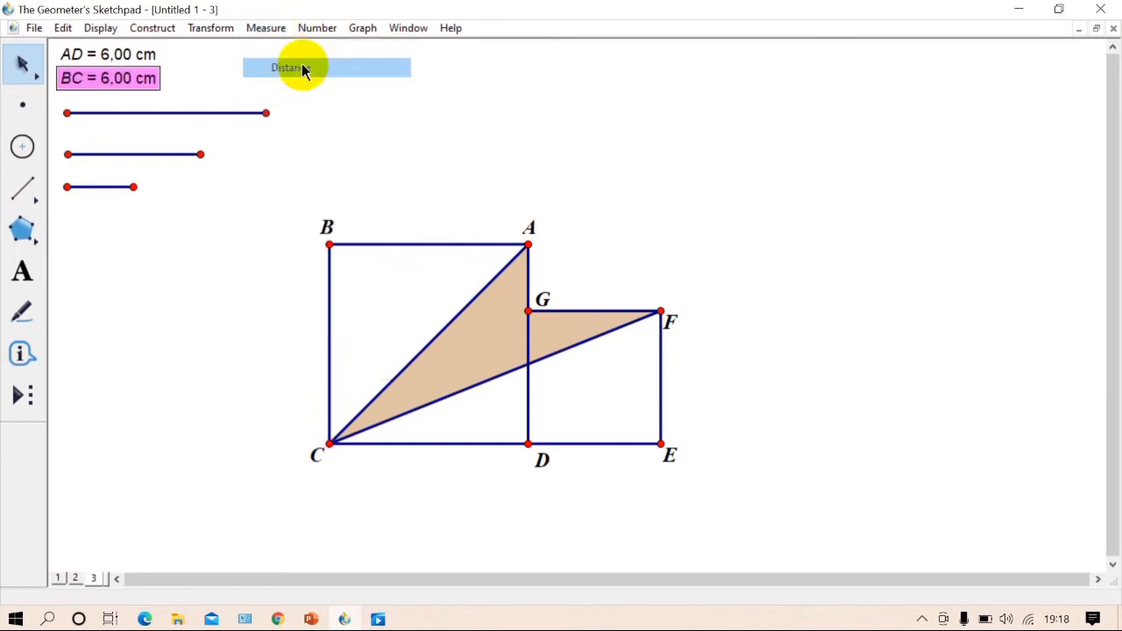
drag(139, 82, 139, 220)
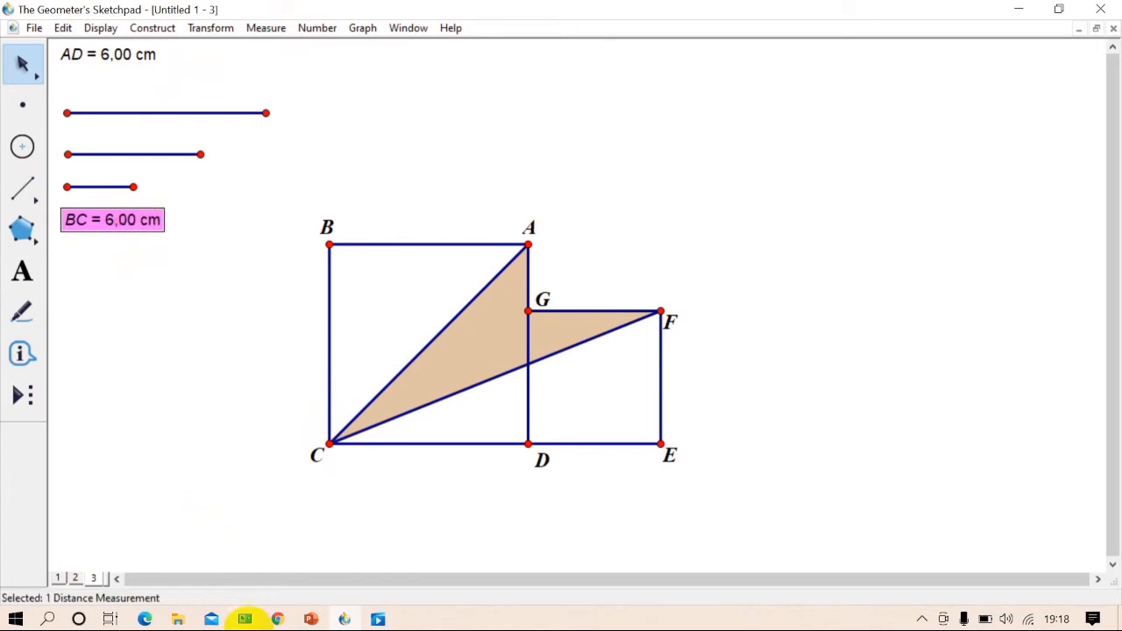
Step: Check the given side lengths on the Problem 6 slide in PowerPoint, and return to the sketch with nothing selected
click(311, 618)
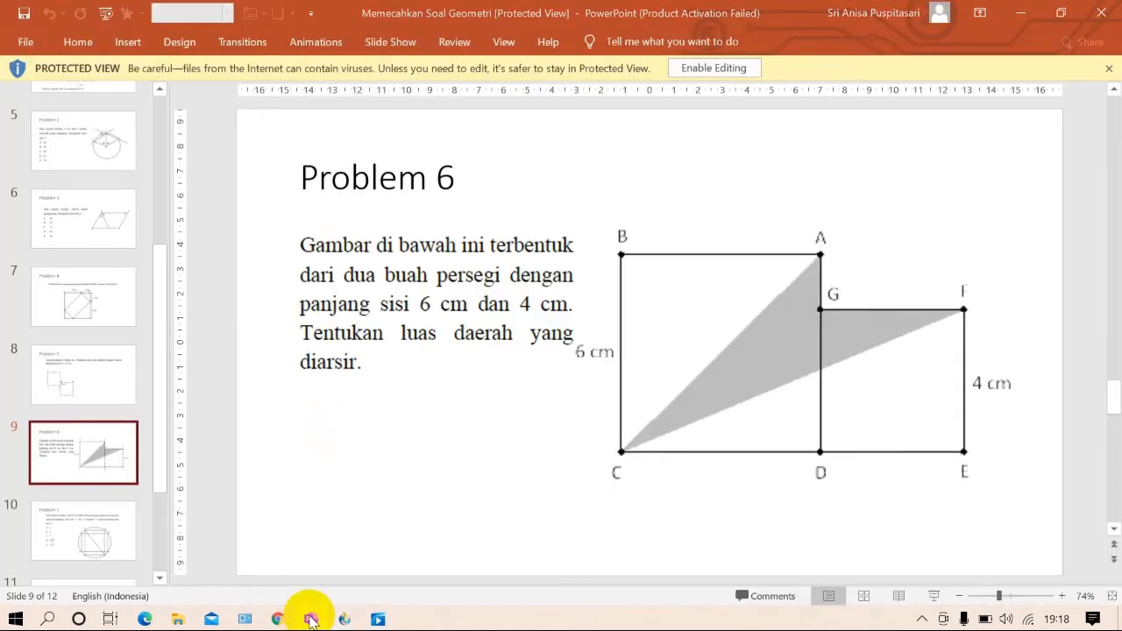
click(309, 616)
click(150, 258)
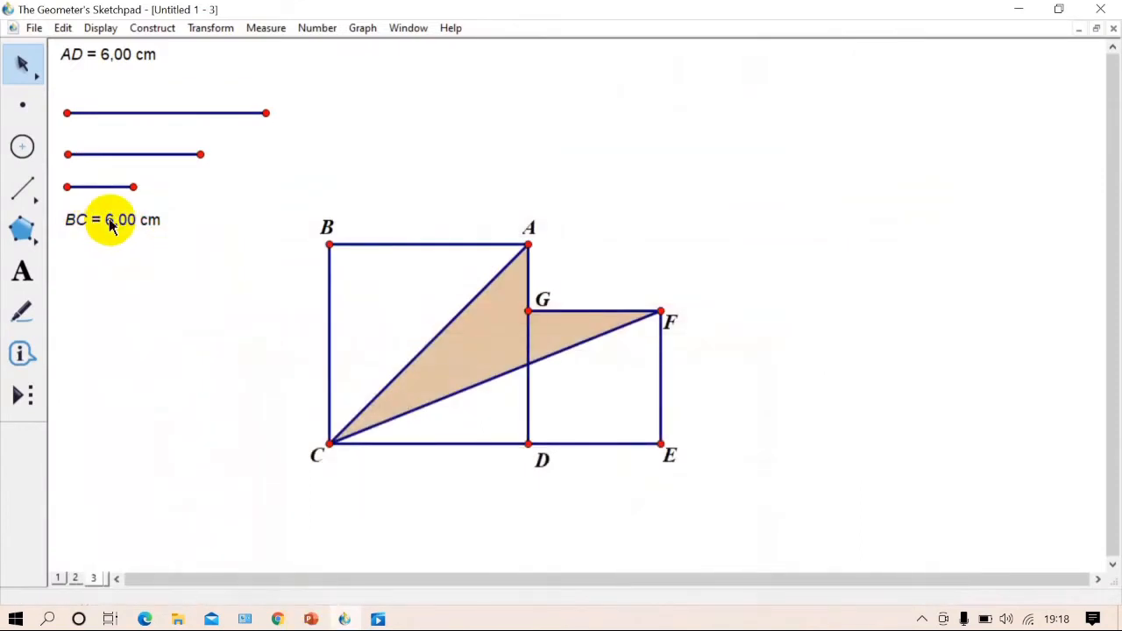
Step: Measure the distance from F to E, and select the shaded quadrilateral interior
click(661, 445)
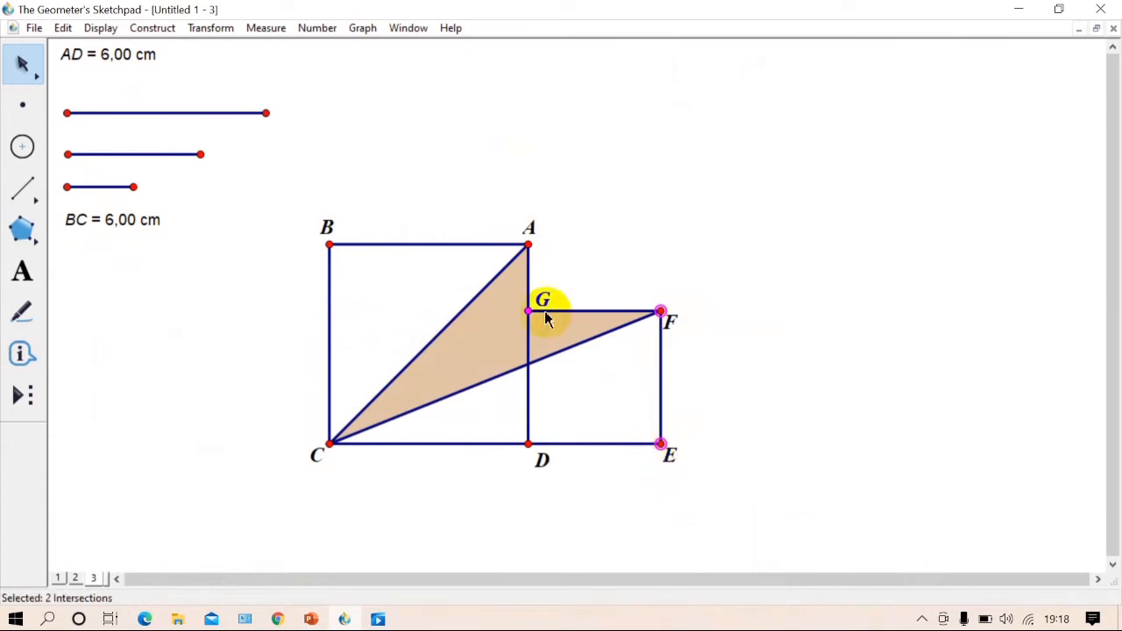
click(279, 28)
click(295, 74)
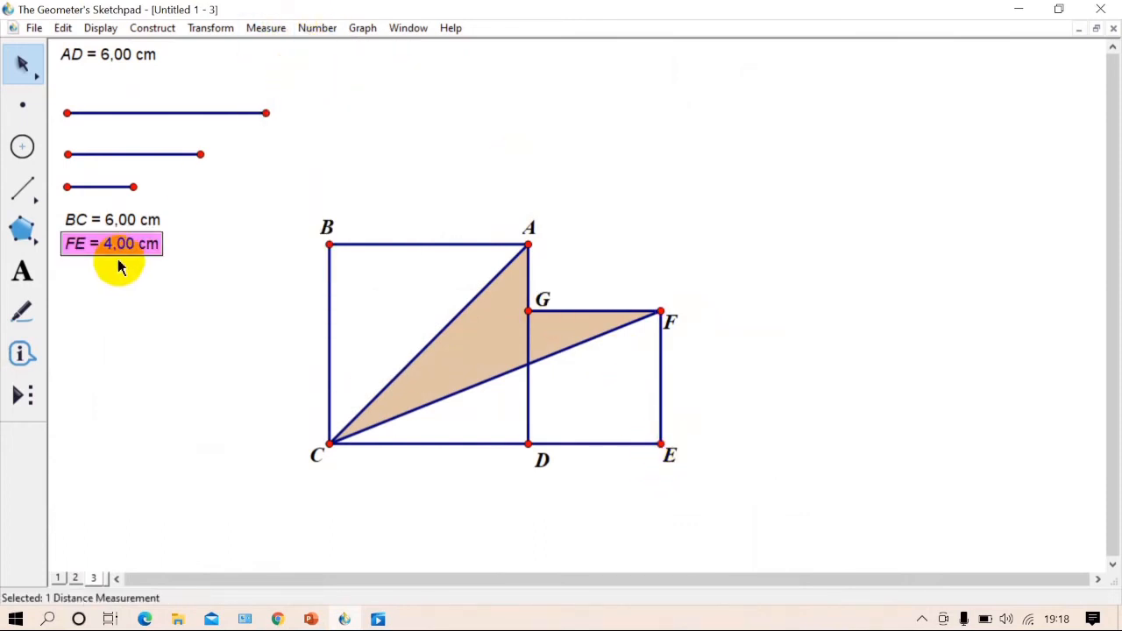
click(603, 281)
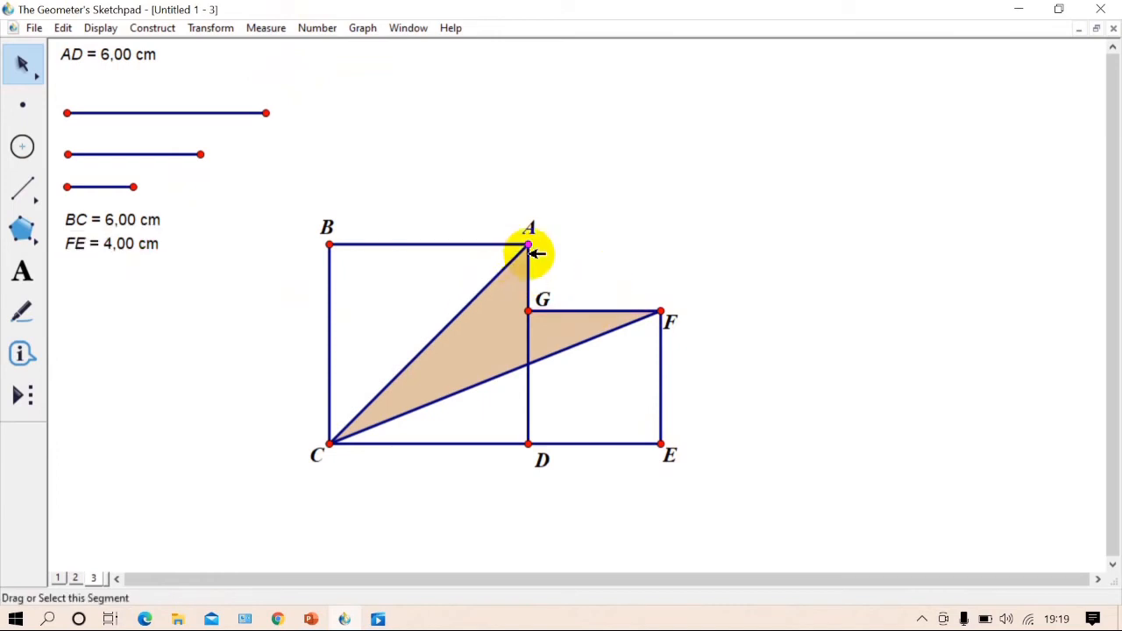
click(500, 342)
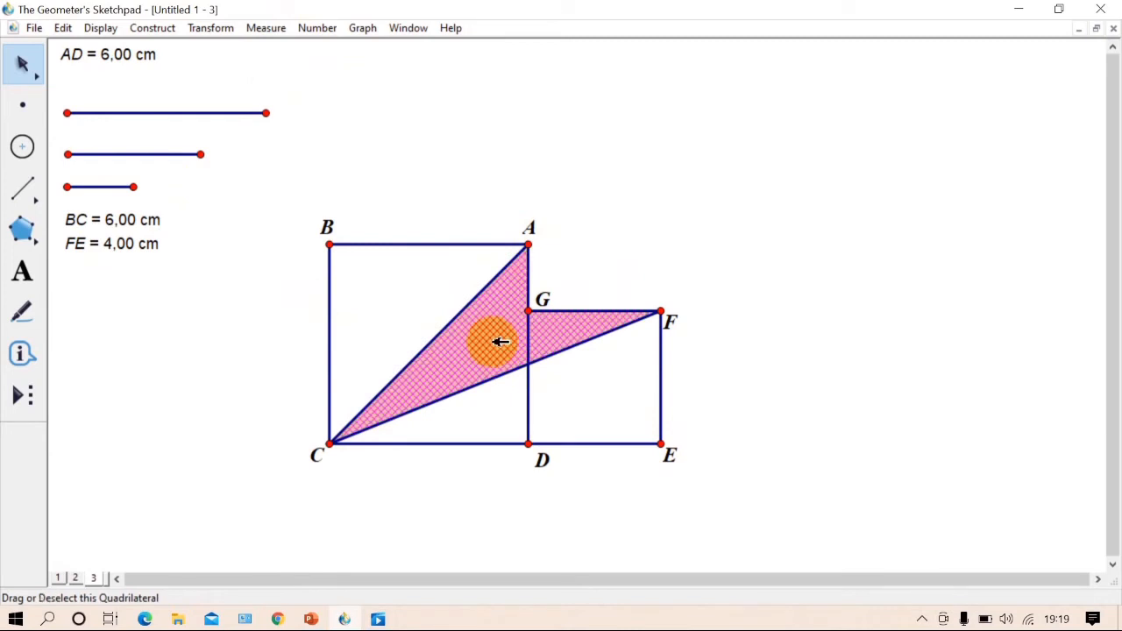
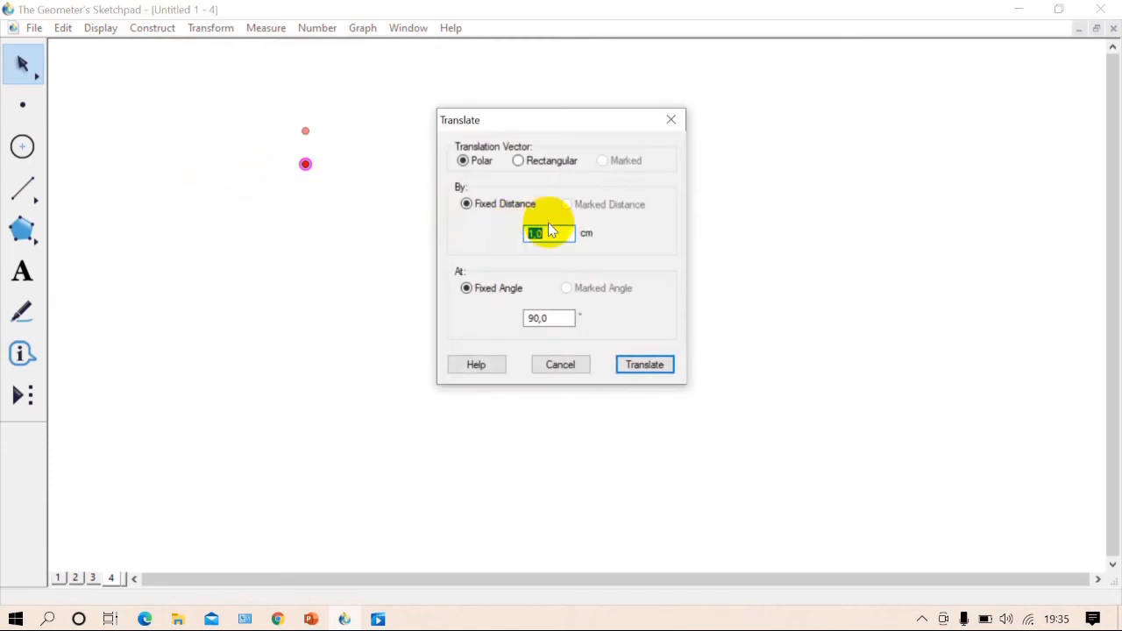
Step: Translate the selected point by 2 cm at 270°, and draw a segment joining the original point to its image
key(BackSpace)
text(2)
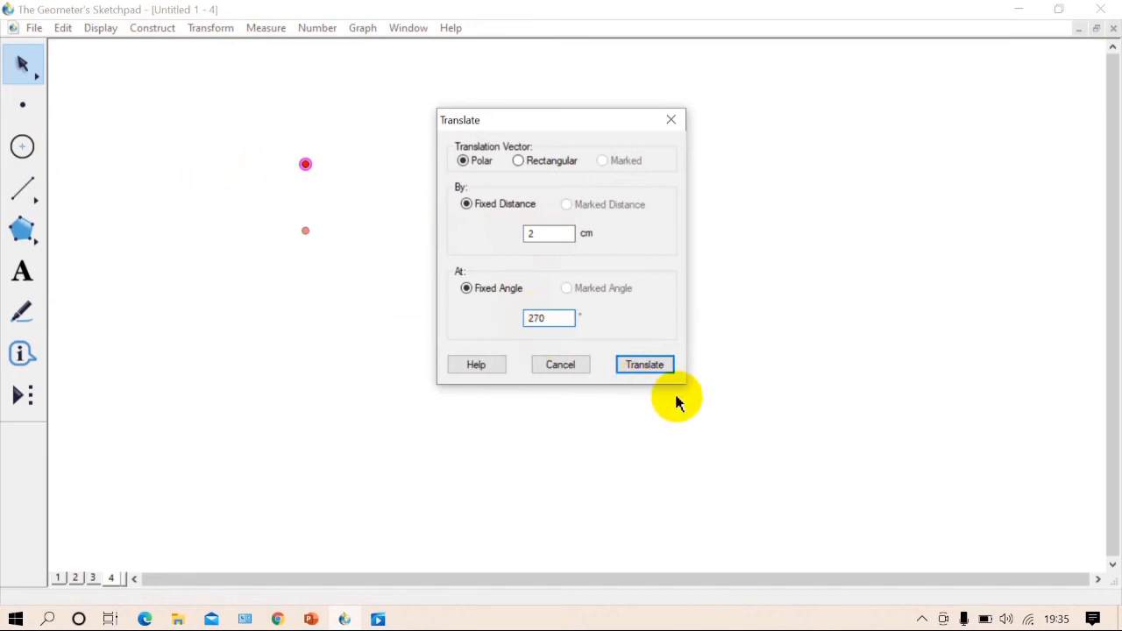
click(659, 368)
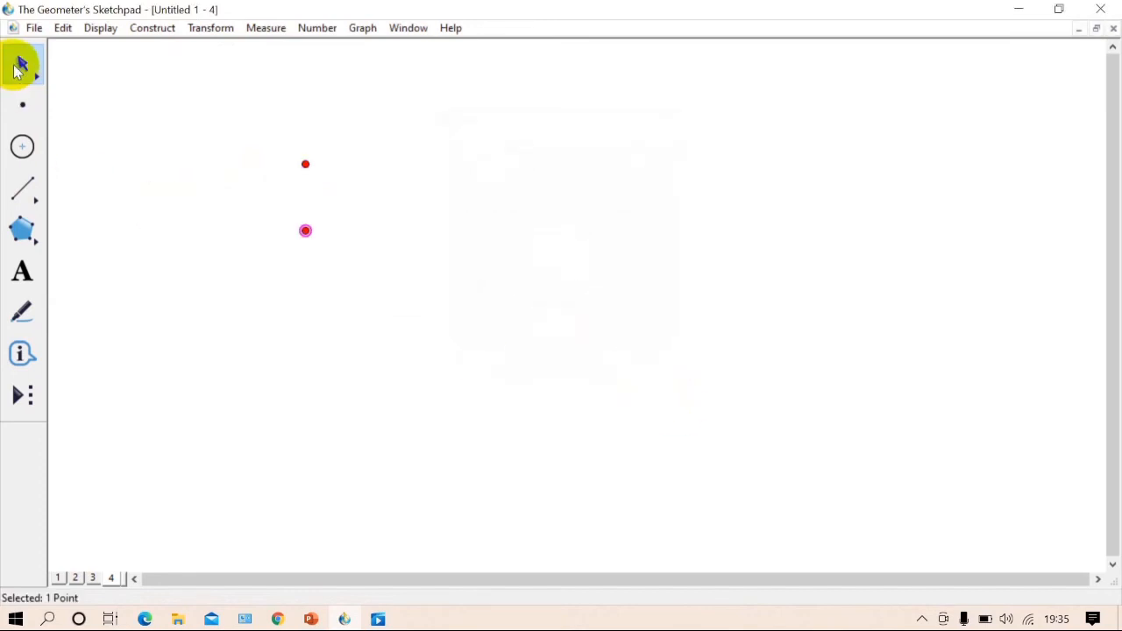
click(24, 182)
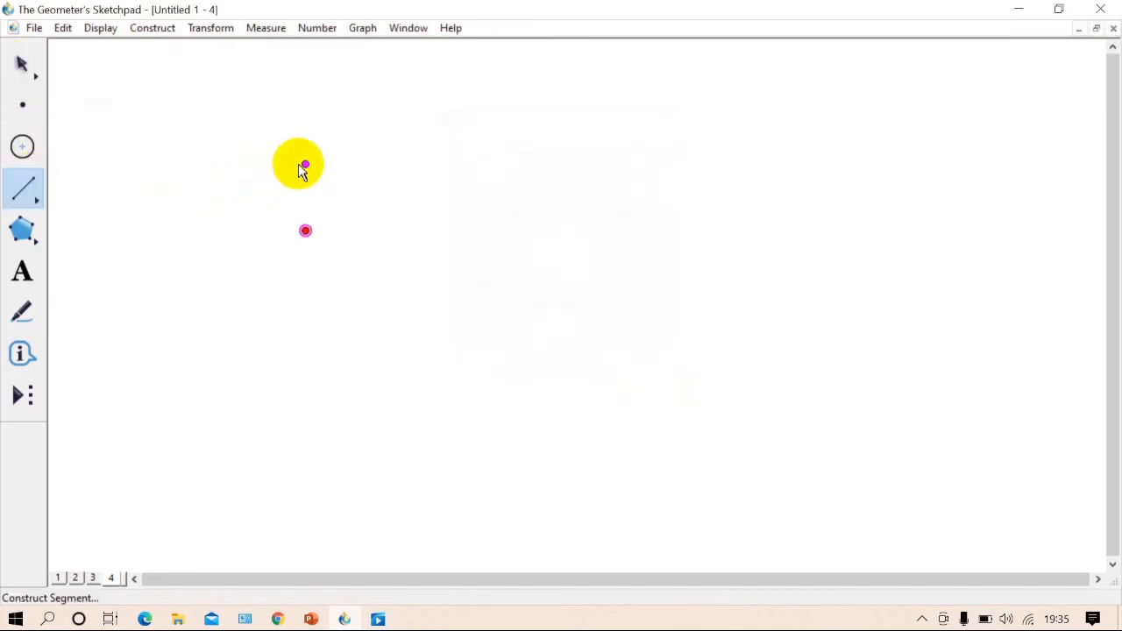
drag(305, 165, 305, 230)
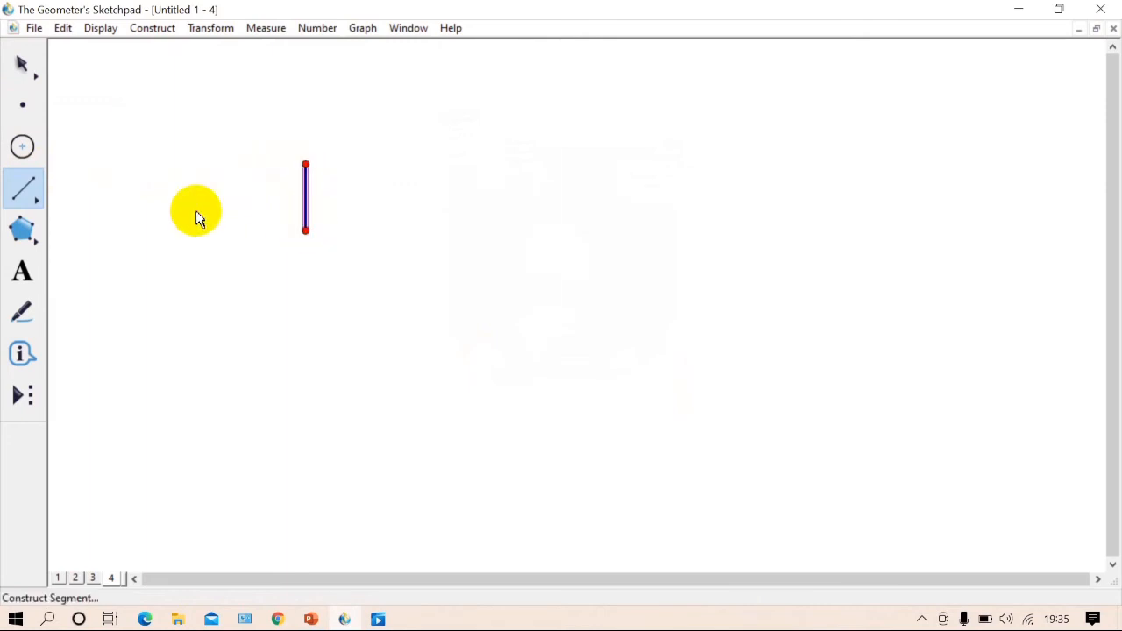
Step: Label the vertical segment's upper endpoint A and its lower endpoint D
click(21, 271)
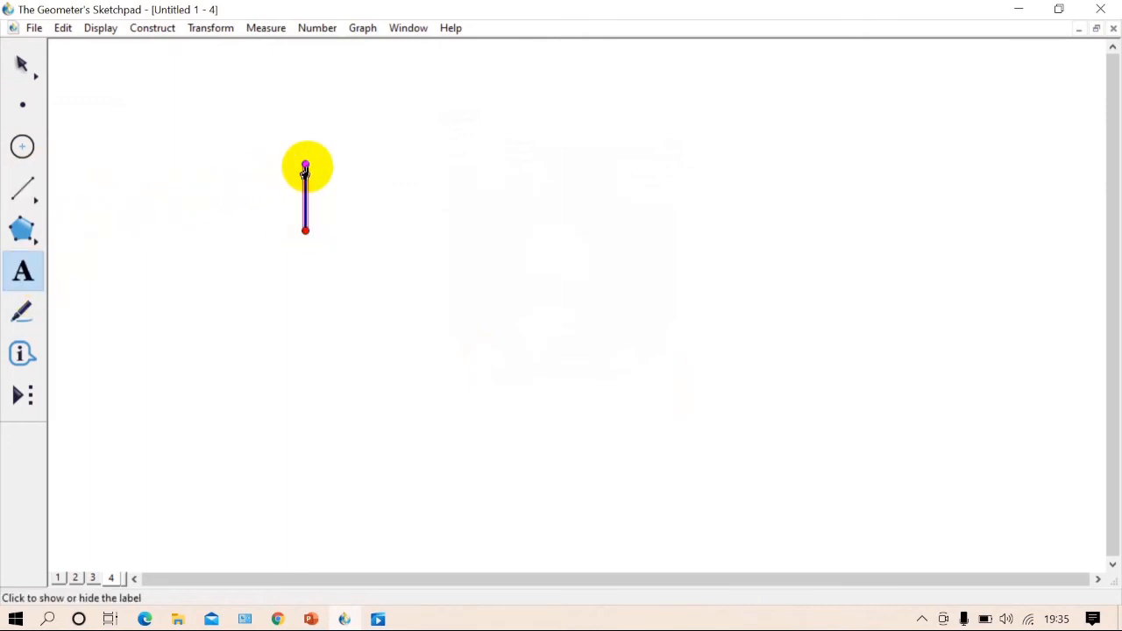
right_click(306, 166)
click(269, 168)
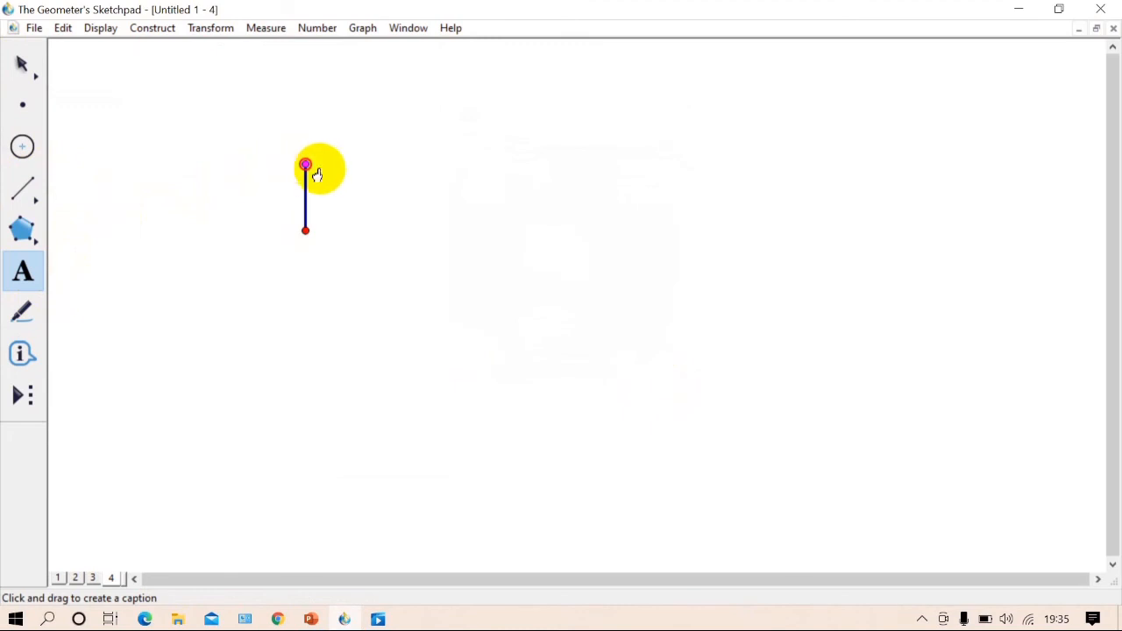
click(305, 166)
click(305, 232)
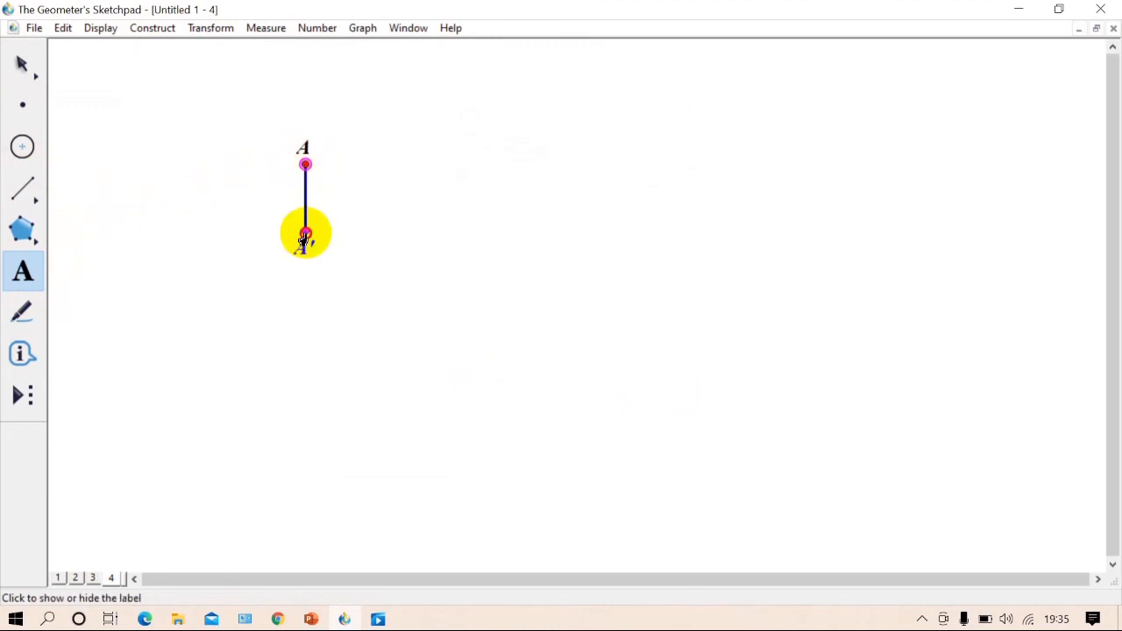
double_click(305, 238)
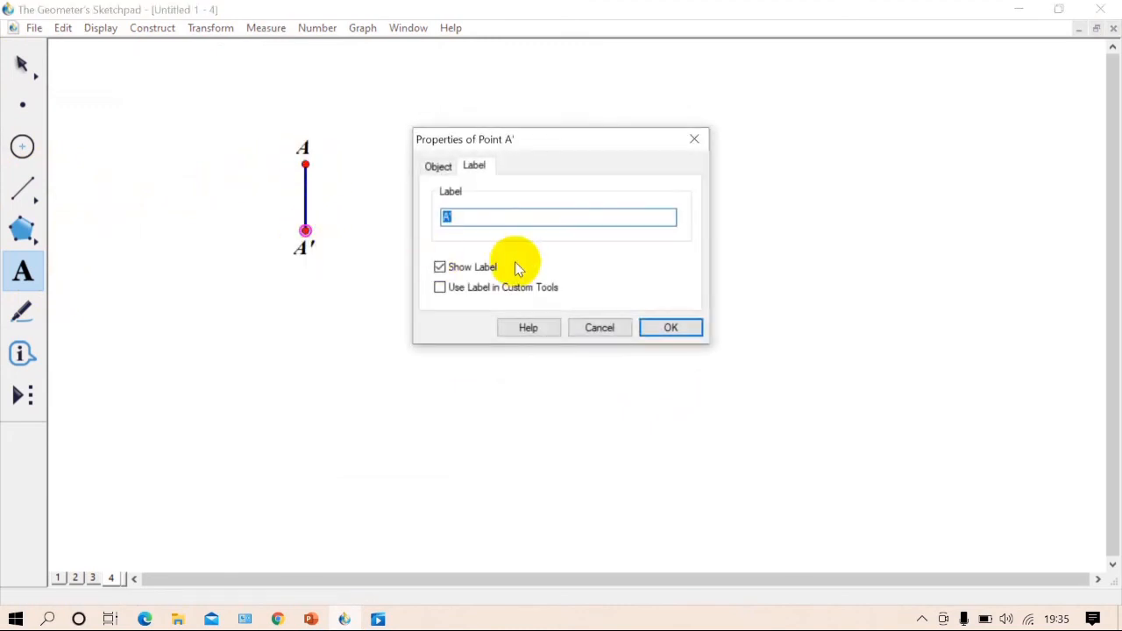
key(BackSpace)
text(D)
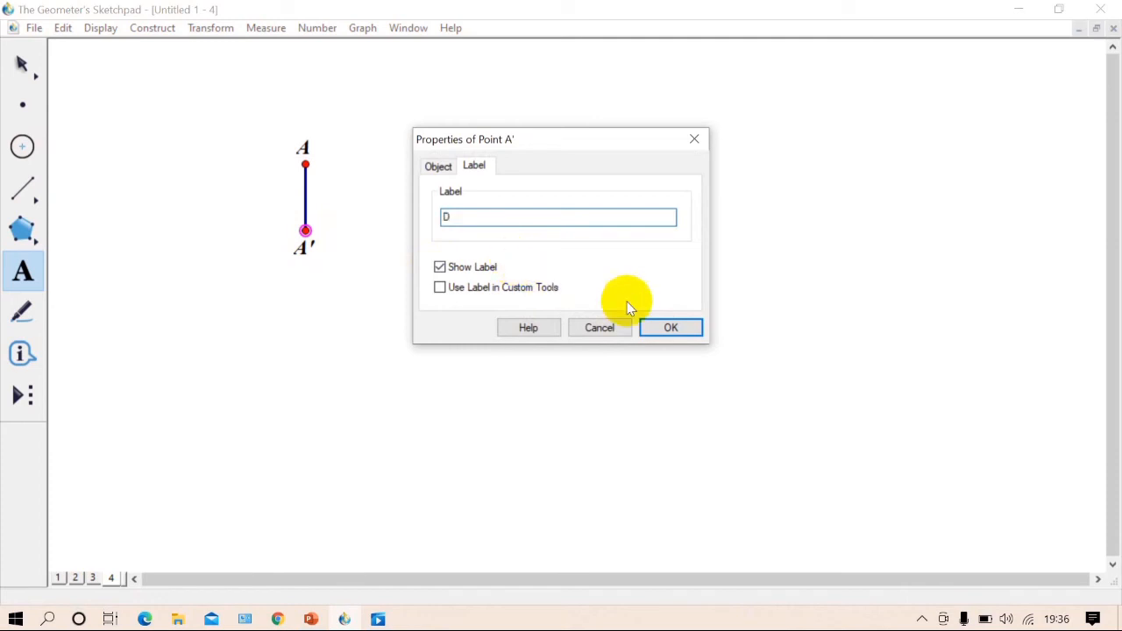
click(669, 328)
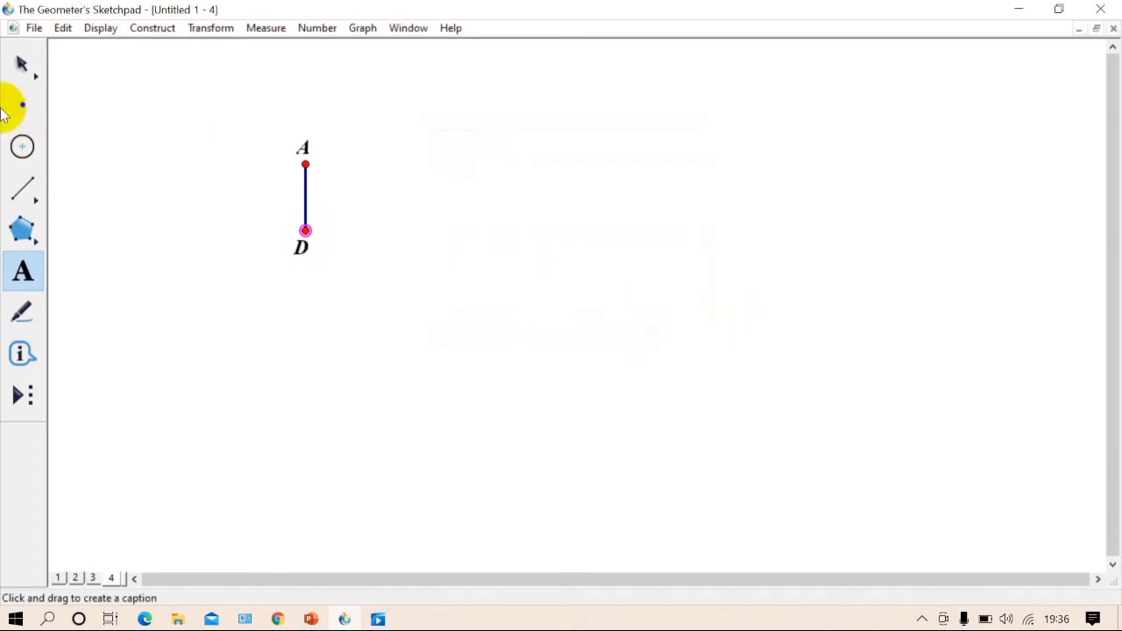
Step: Measure the distance between points A and D
click(21, 77)
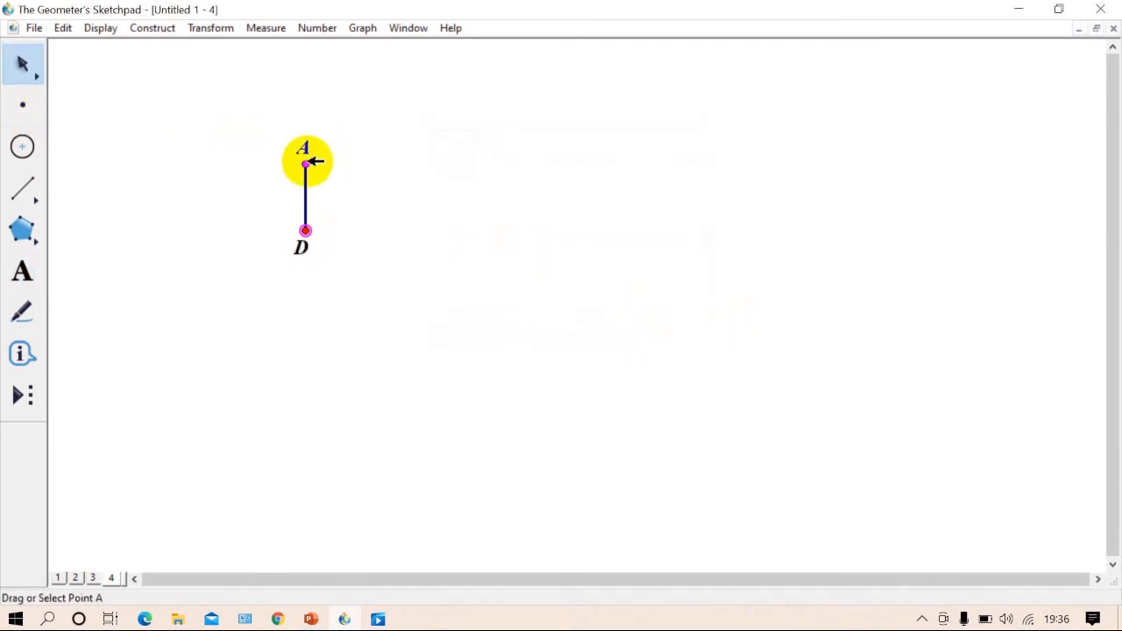
click(305, 230)
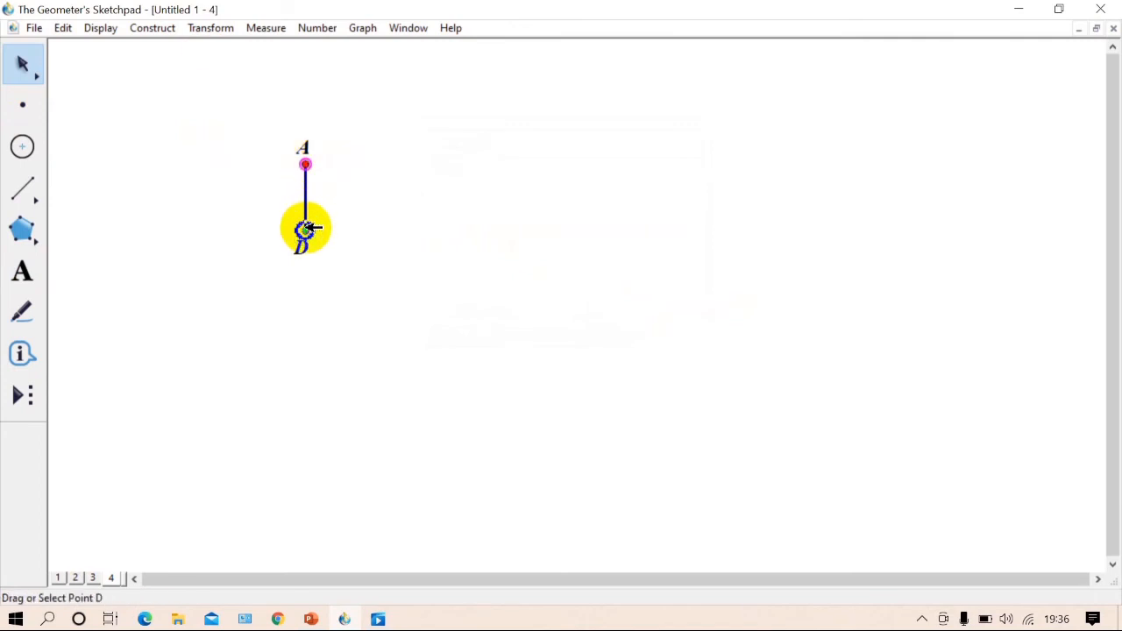
click(305, 231)
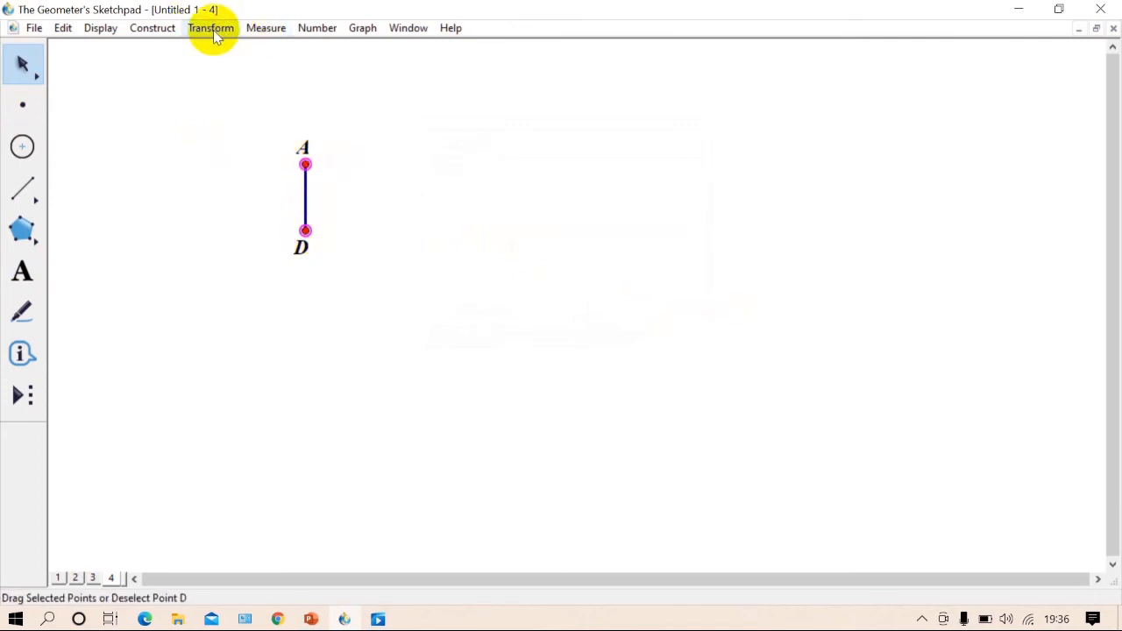
click(284, 27)
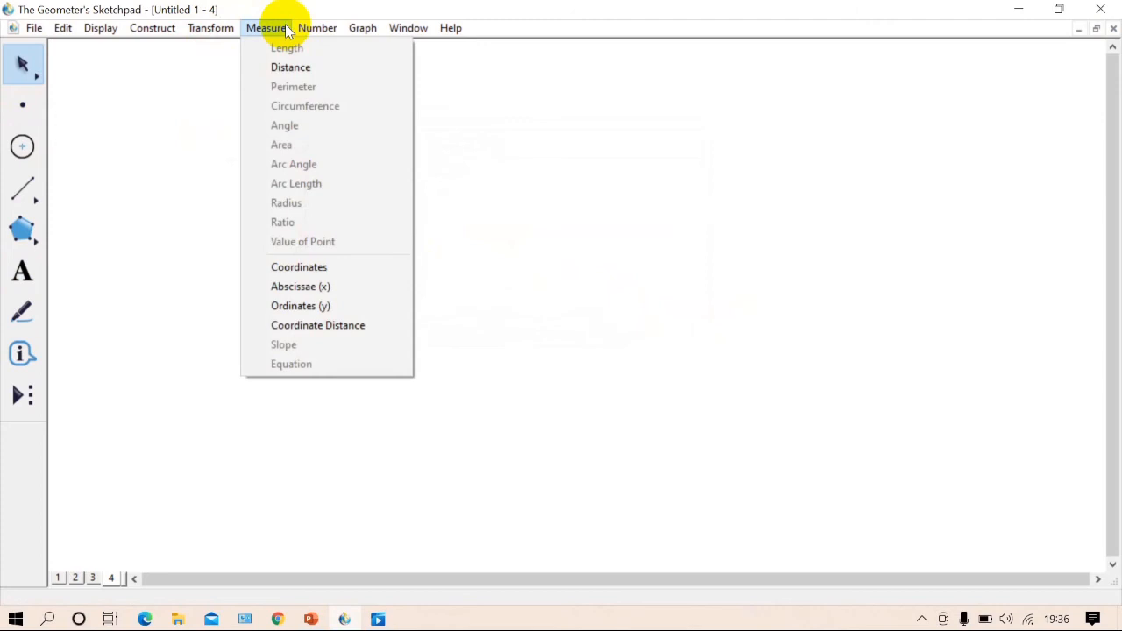
click(290, 70)
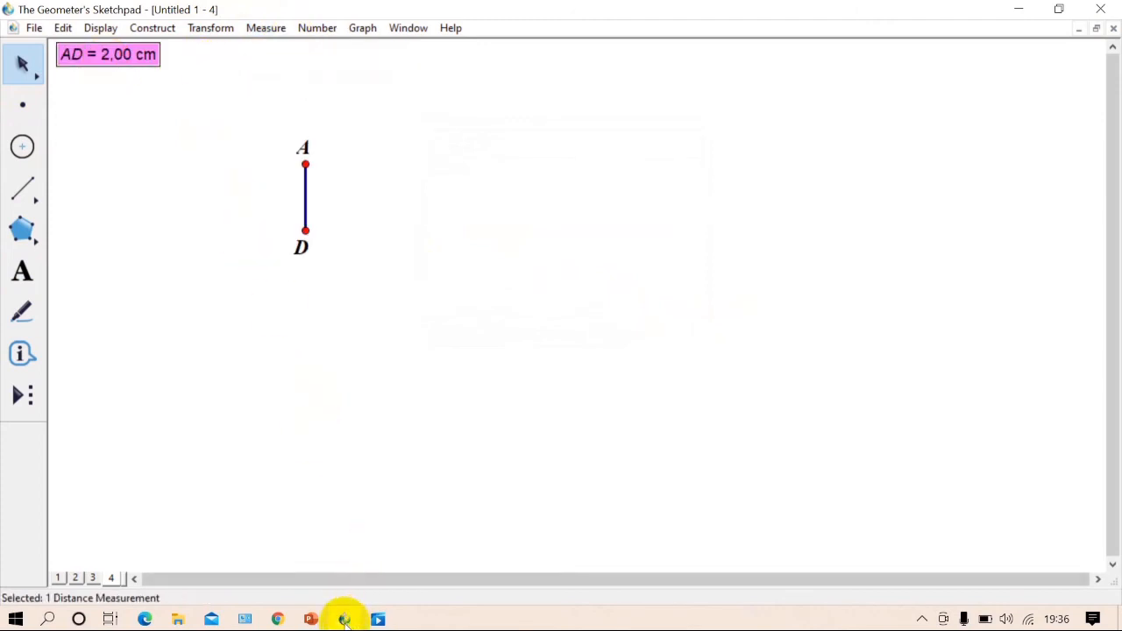
Step: Switch to PowerPoint, examine the Problem 8 rectangle figure and its parallelogram areas, and return to The Geometer's Sketchpad
click(311, 619)
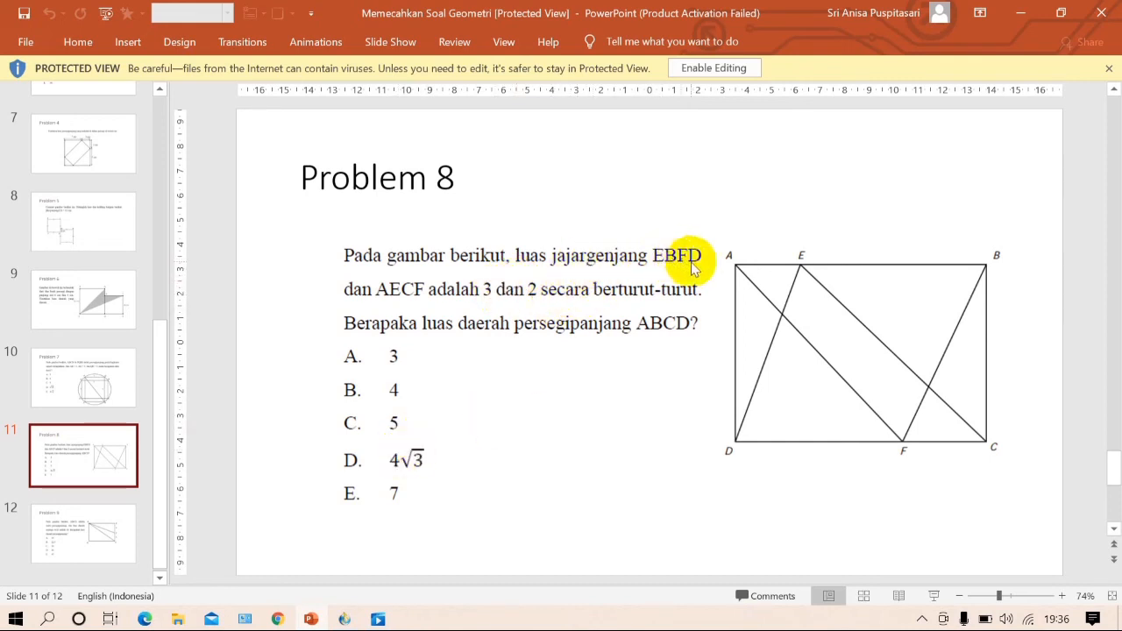
mouse_move(326, 619)
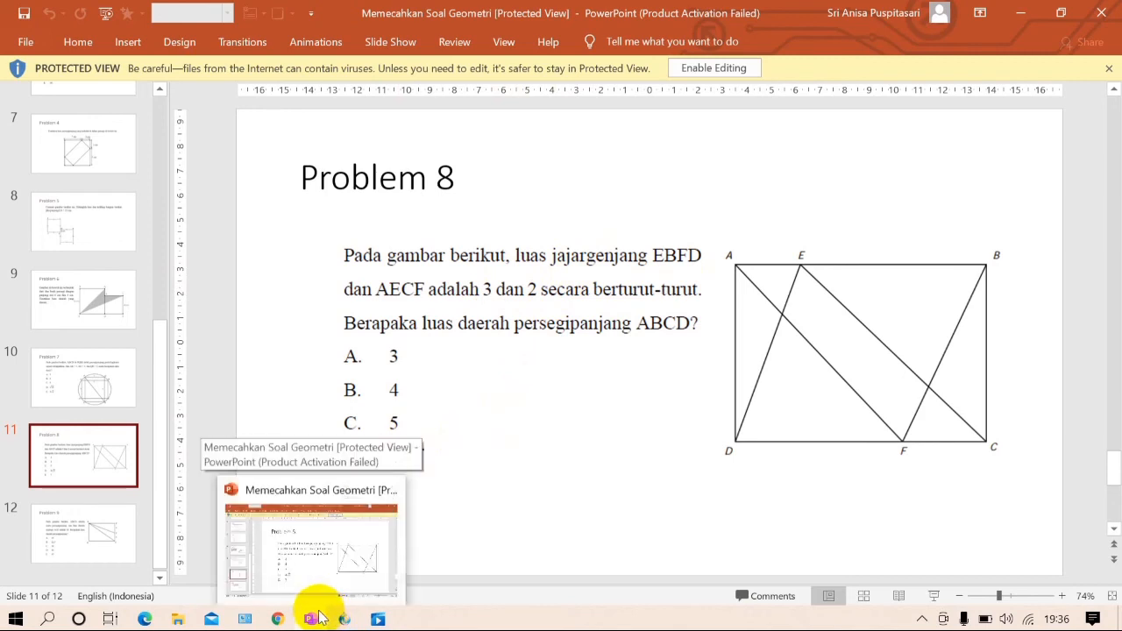
click(344, 619)
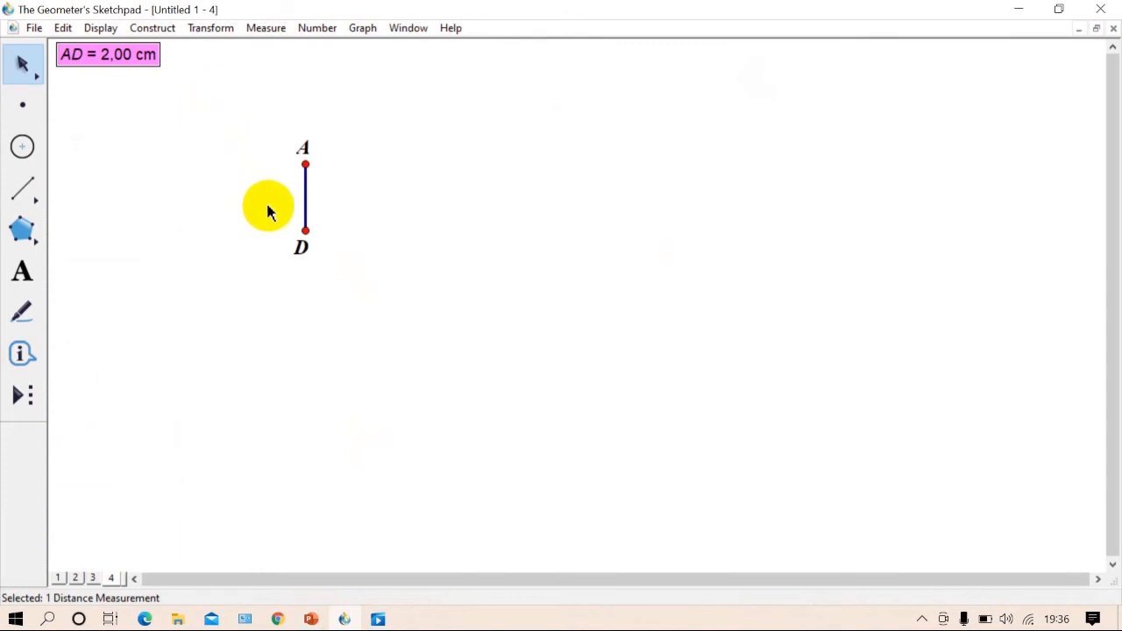
double_click(305, 232)
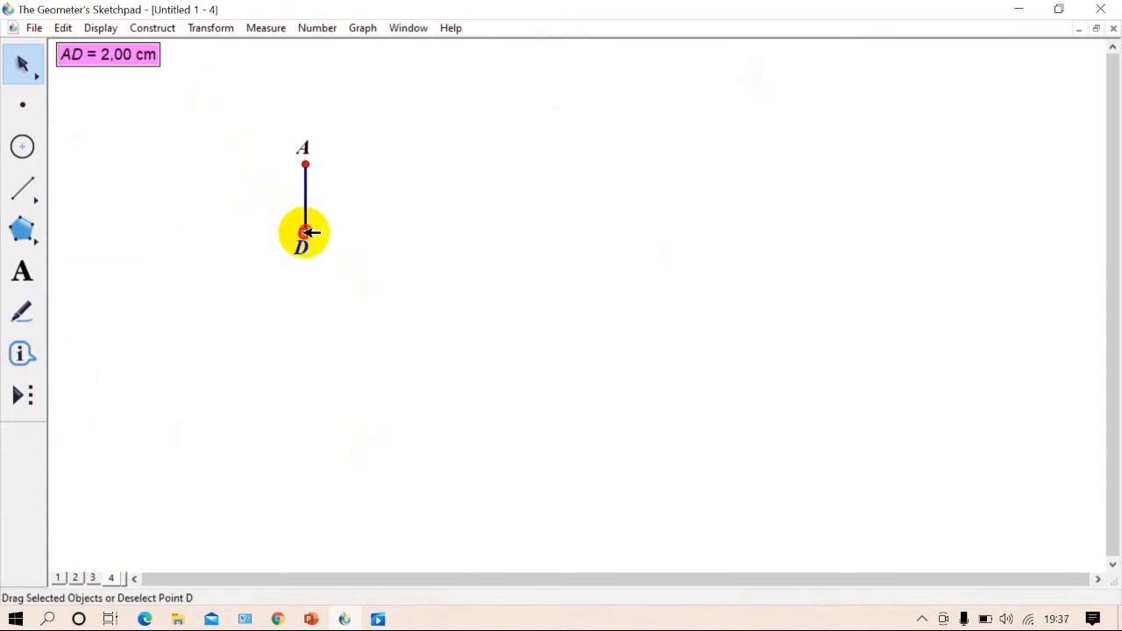
click(210, 29)
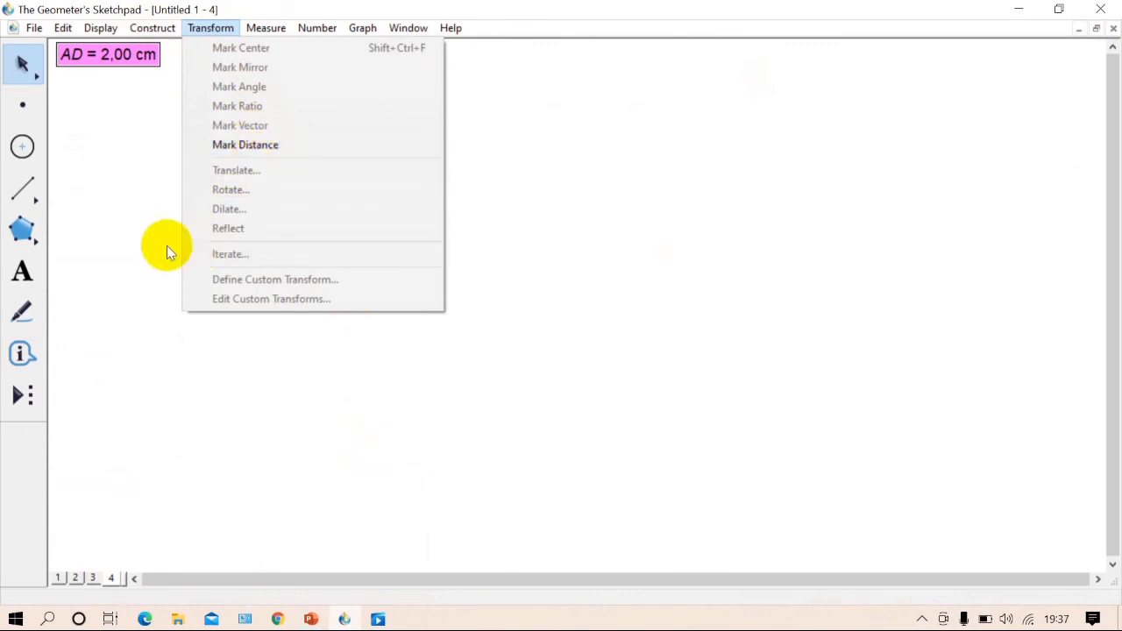
click(163, 245)
click(357, 219)
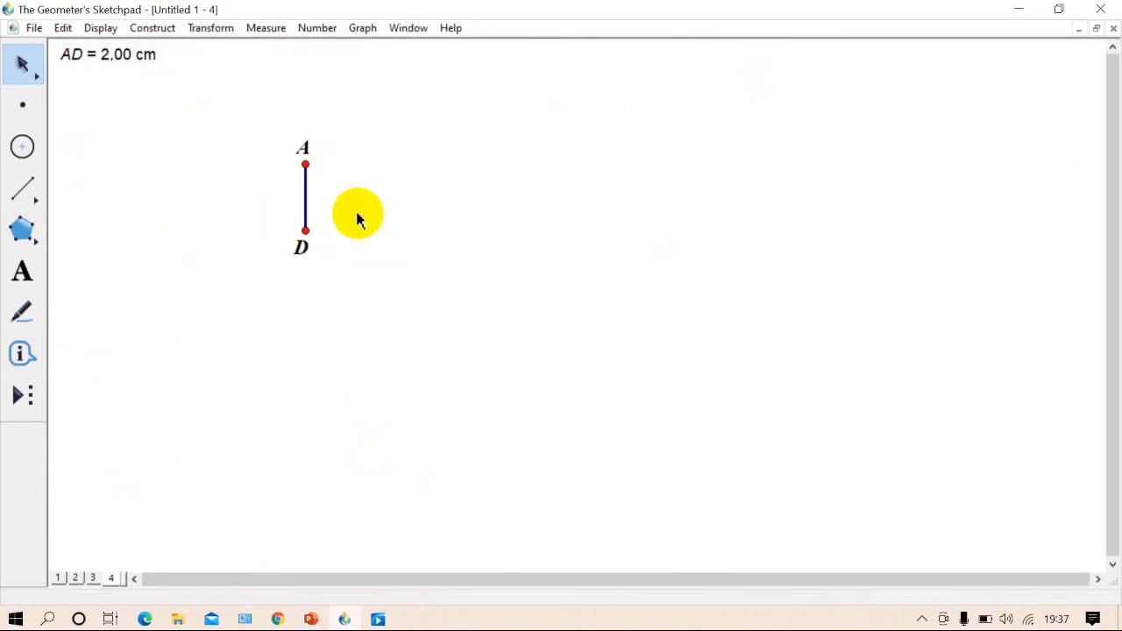
click(306, 230)
click(195, 28)
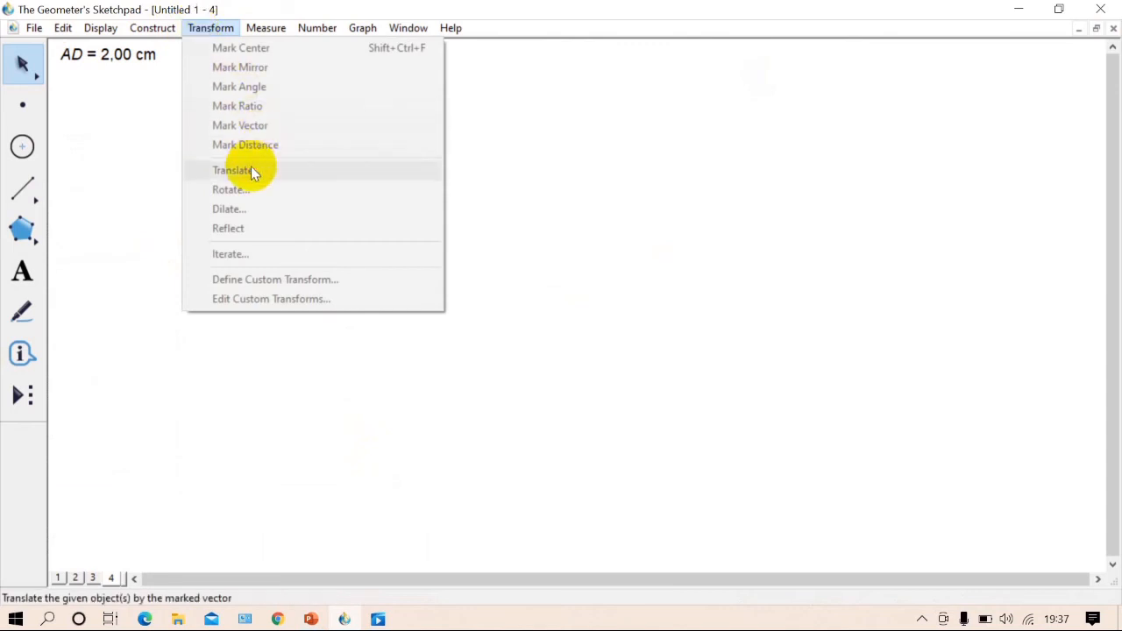
click(593, 202)
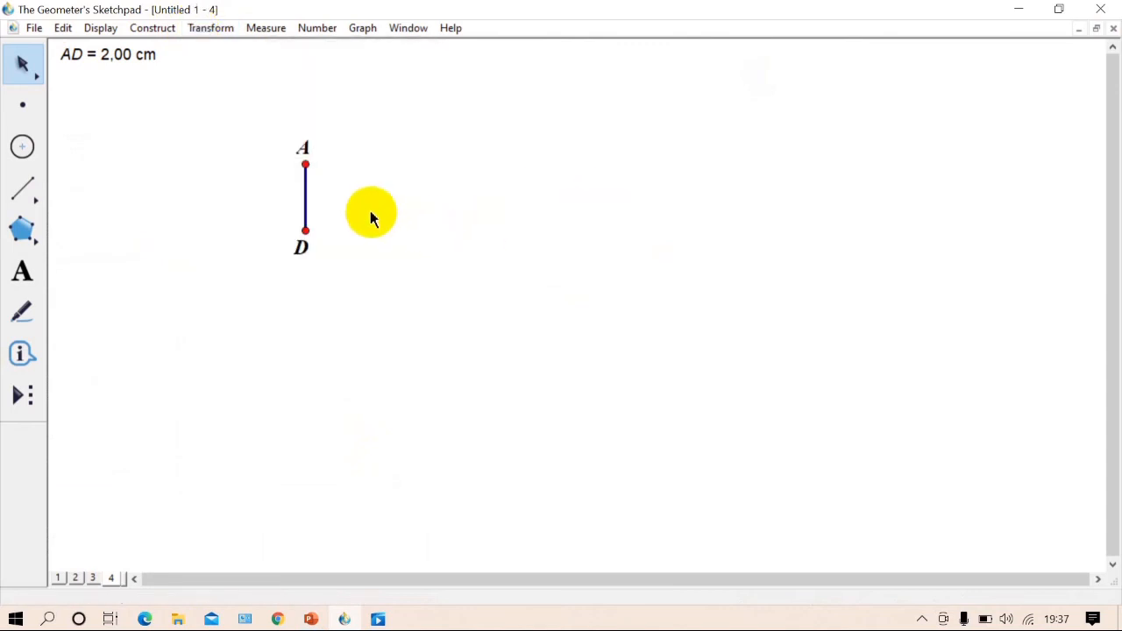
Step: Translate point D by 1.5 cm at 0°, and draw a segment joining D to its image
click(305, 231)
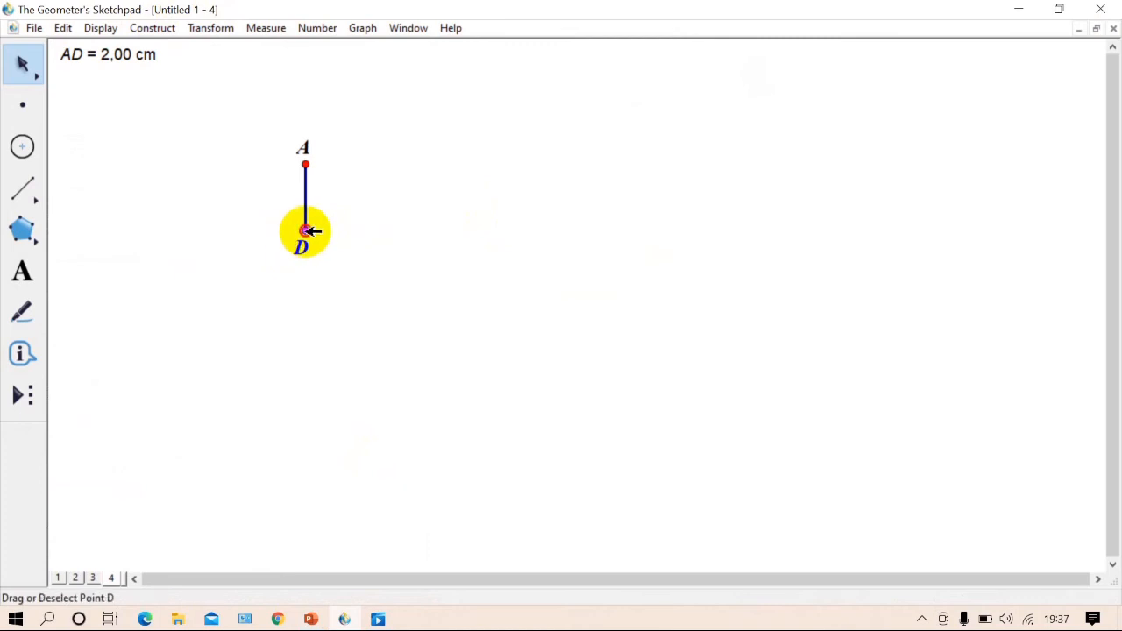
click(195, 35)
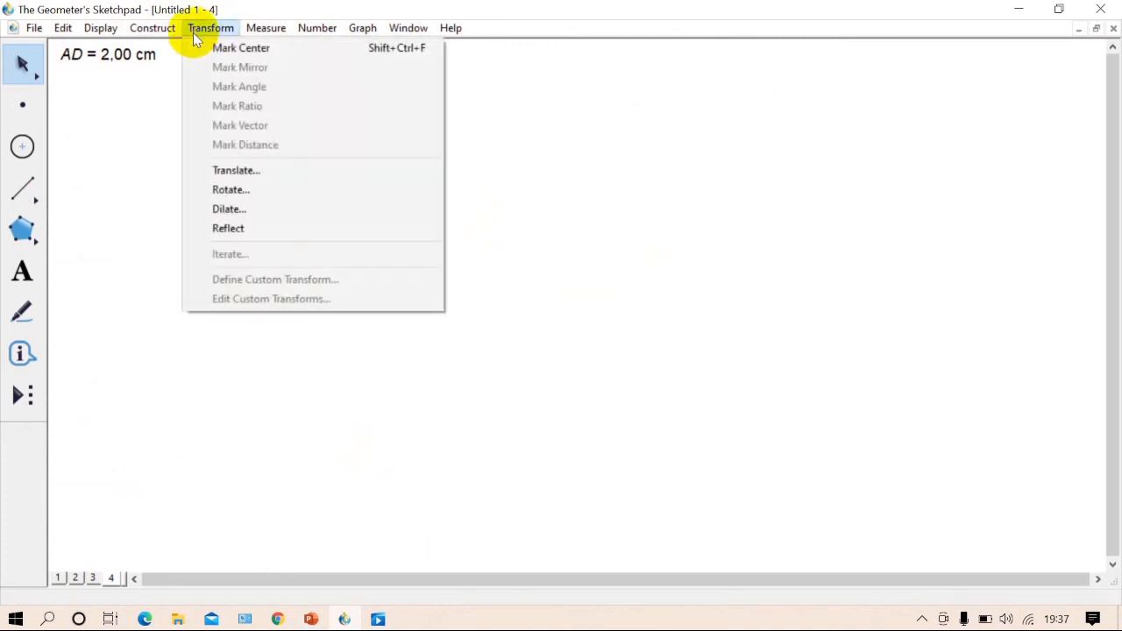
click(243, 172)
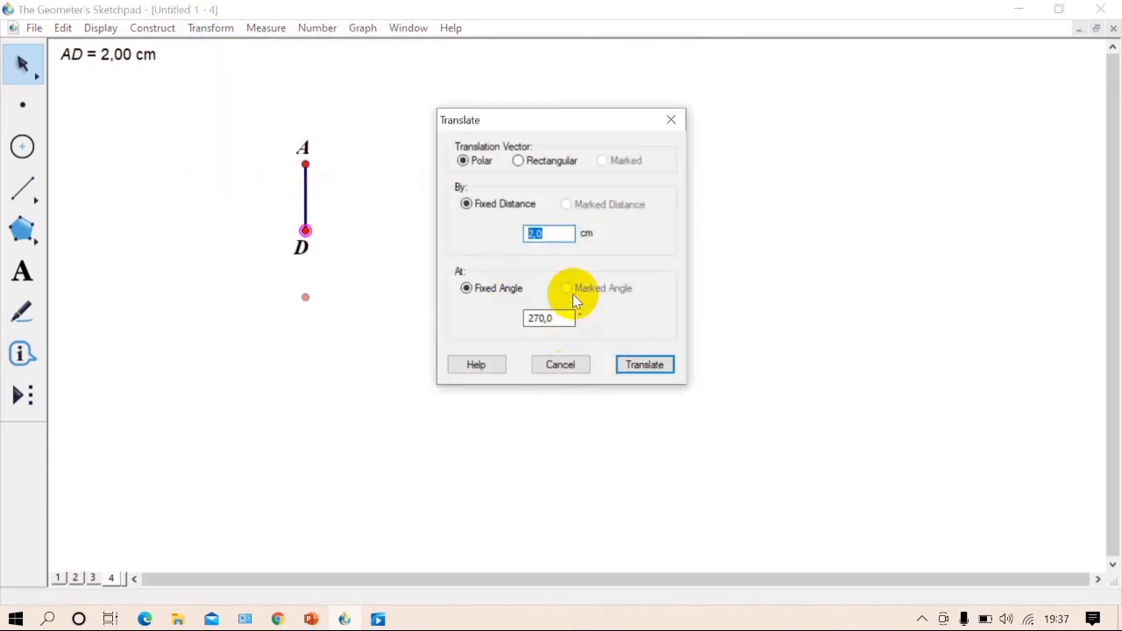
key(BackSpace)
text(1,5)
drag(551, 317, 527, 322)
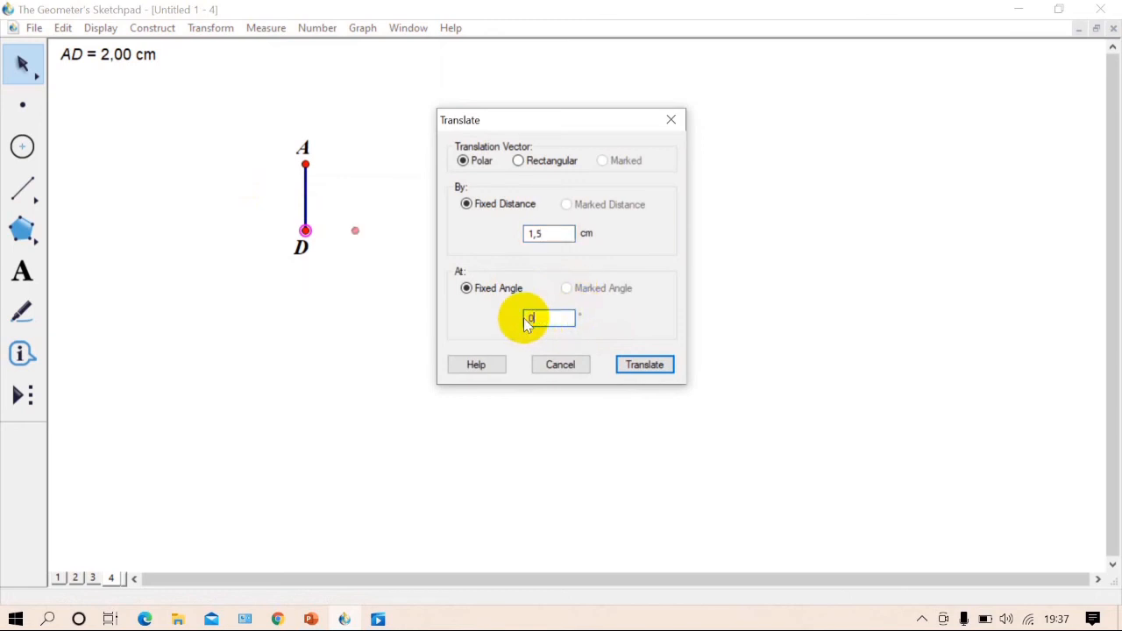
click(631, 363)
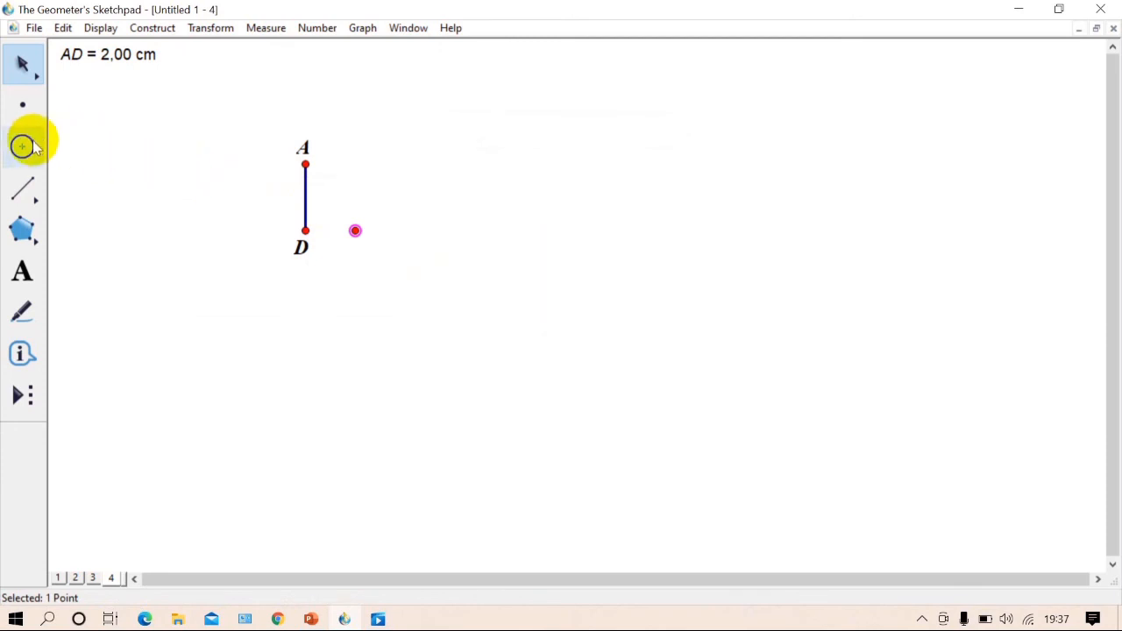
click(23, 269)
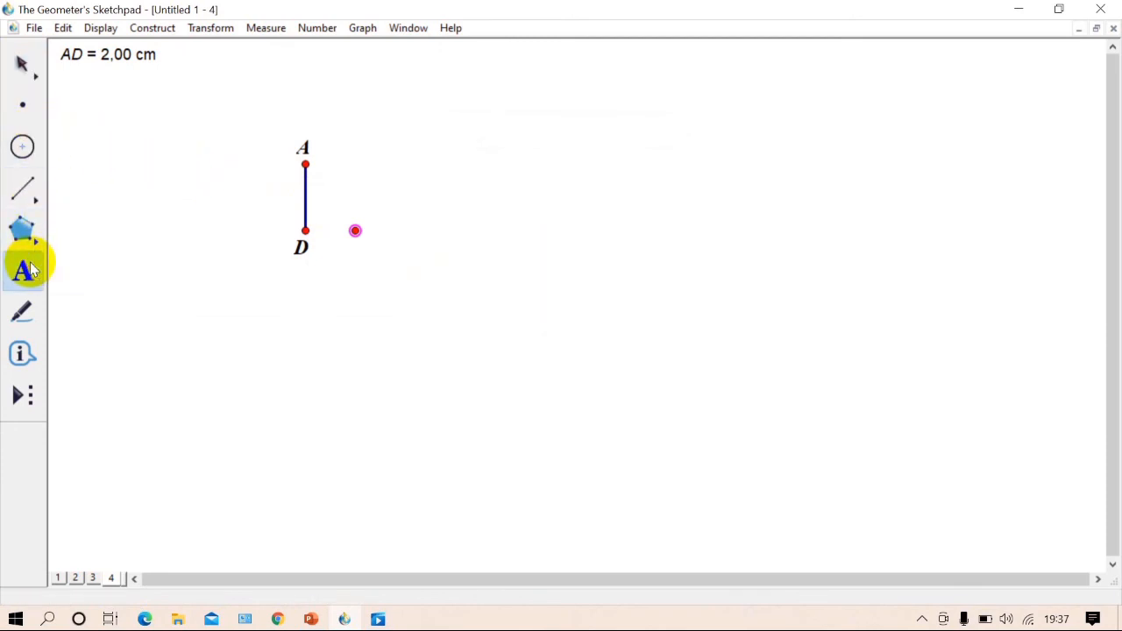
click(23, 187)
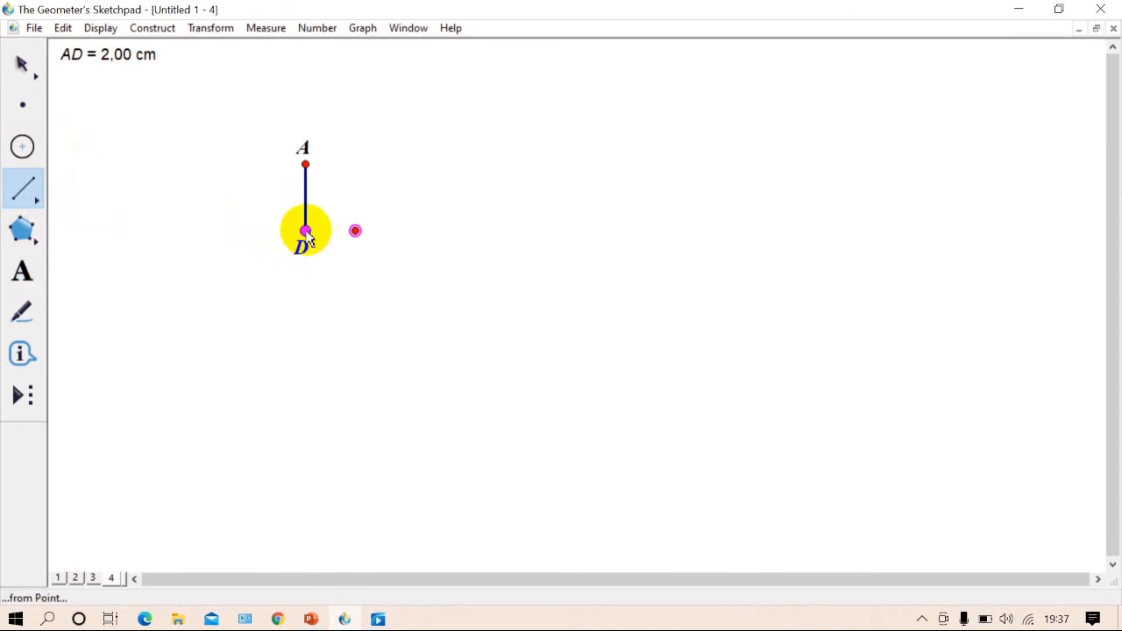
drag(313, 230, 355, 230)
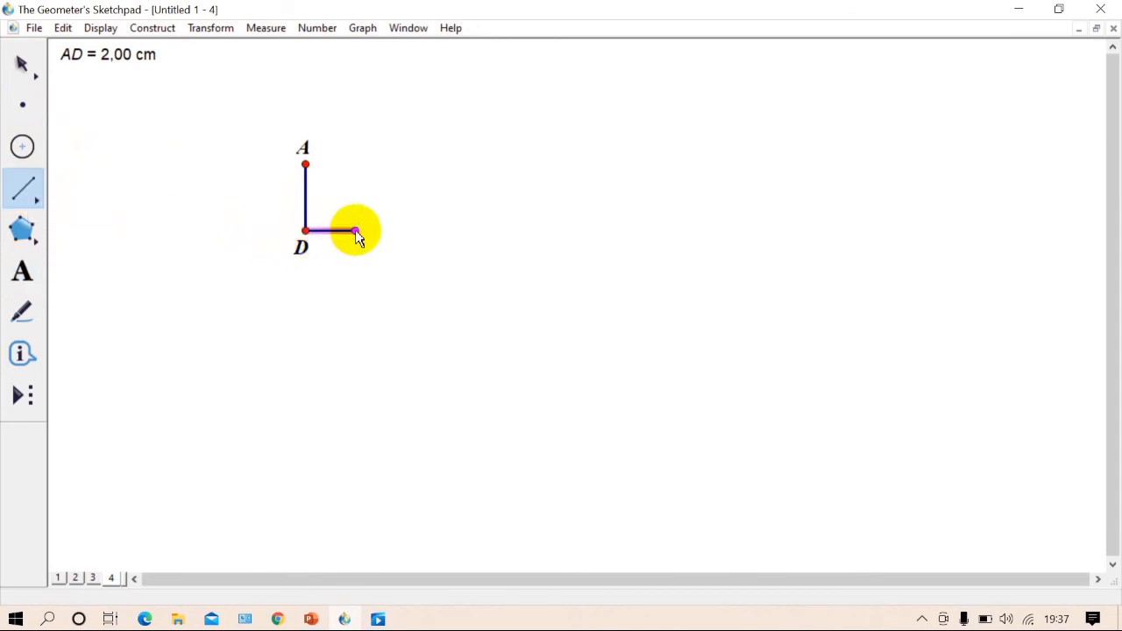
Step: Label the horizontal segment's free endpoint F, checking the name against the Problem 8 slide, and place the label below the point
click(22, 273)
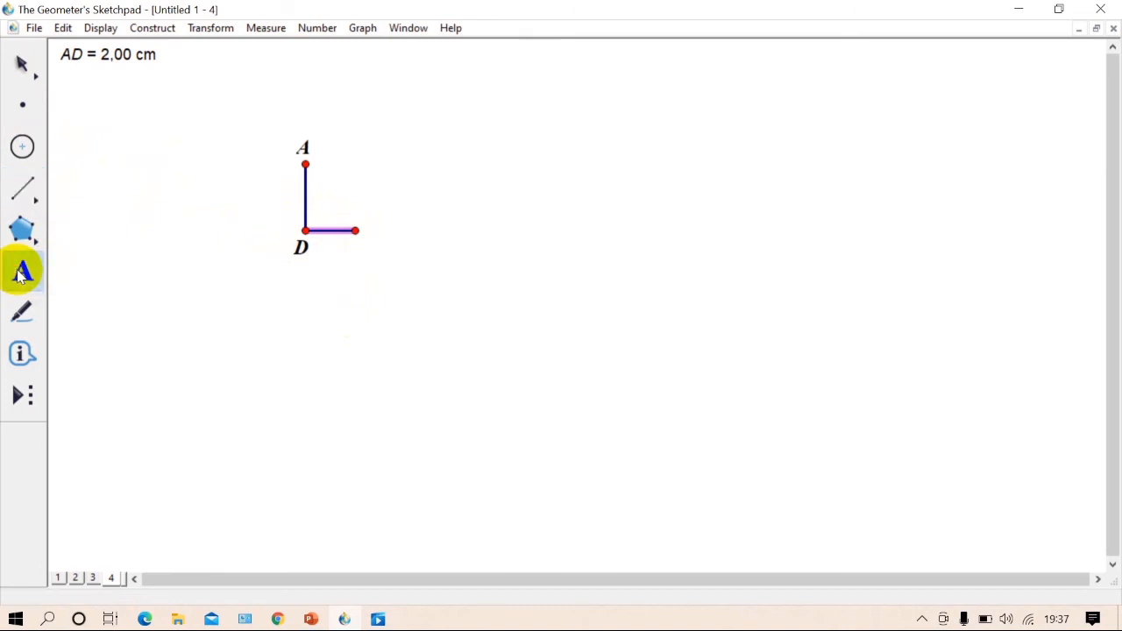
click(354, 233)
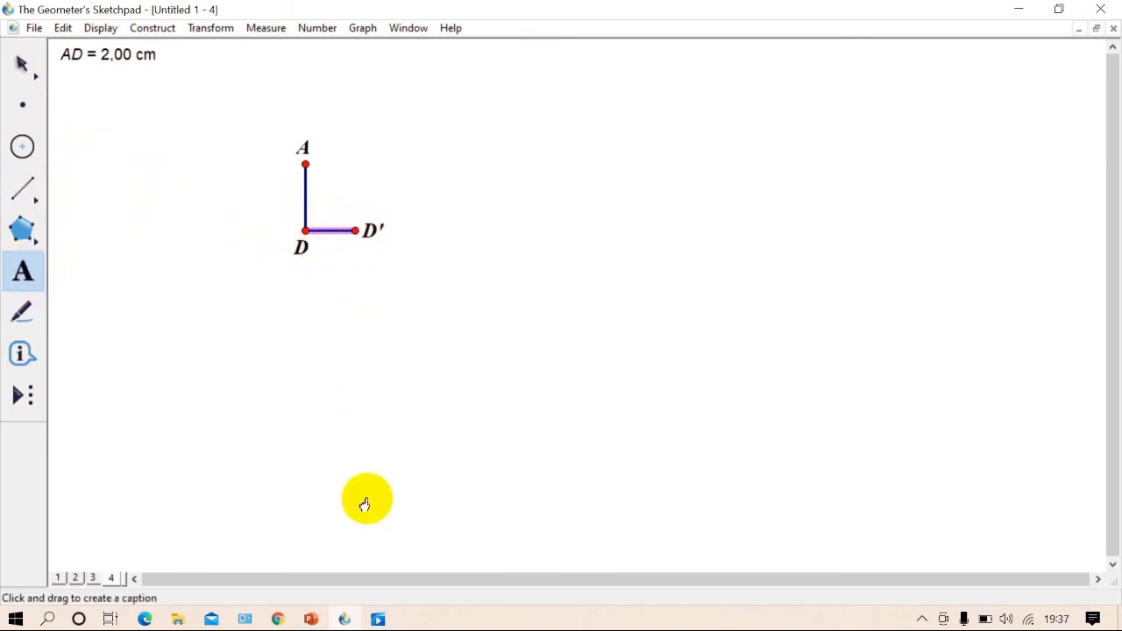
click(311, 618)
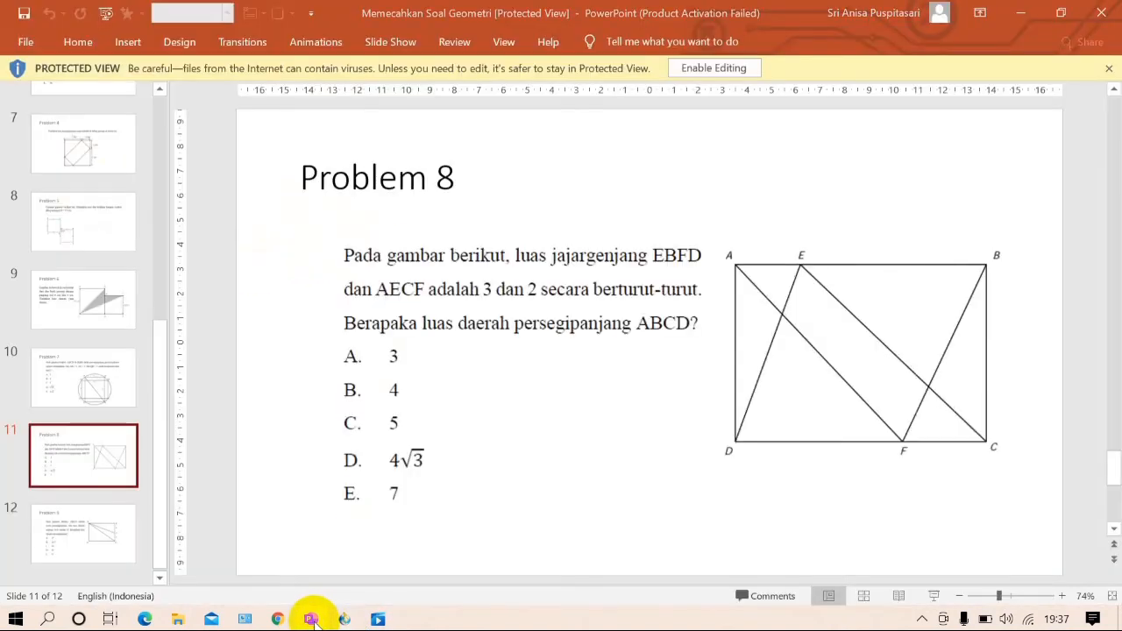
click(312, 617)
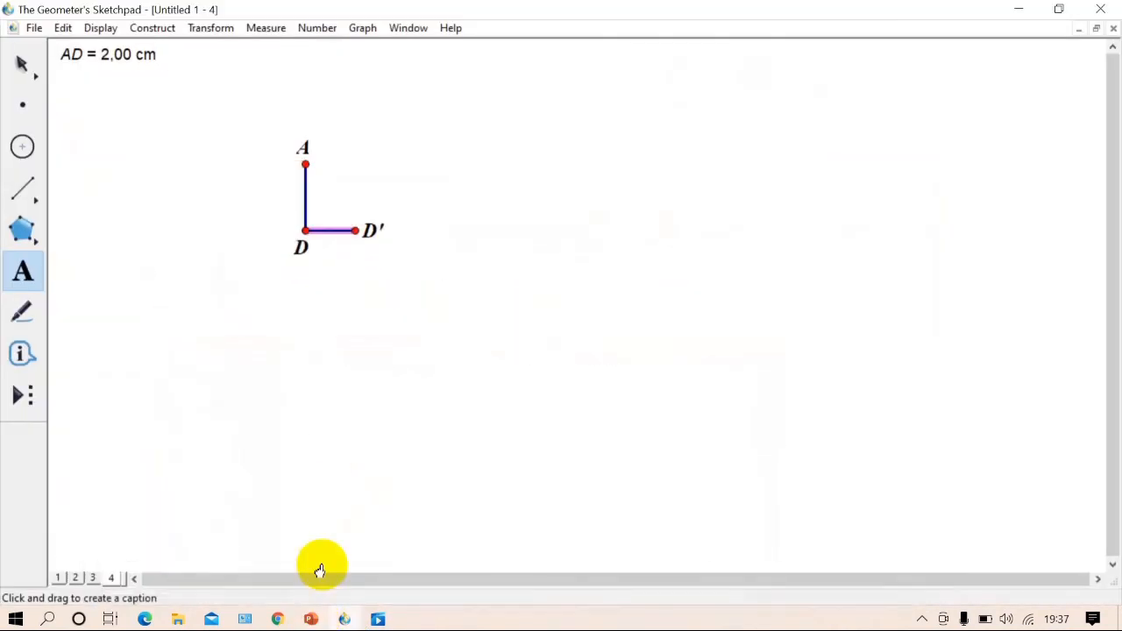
double_click(371, 233)
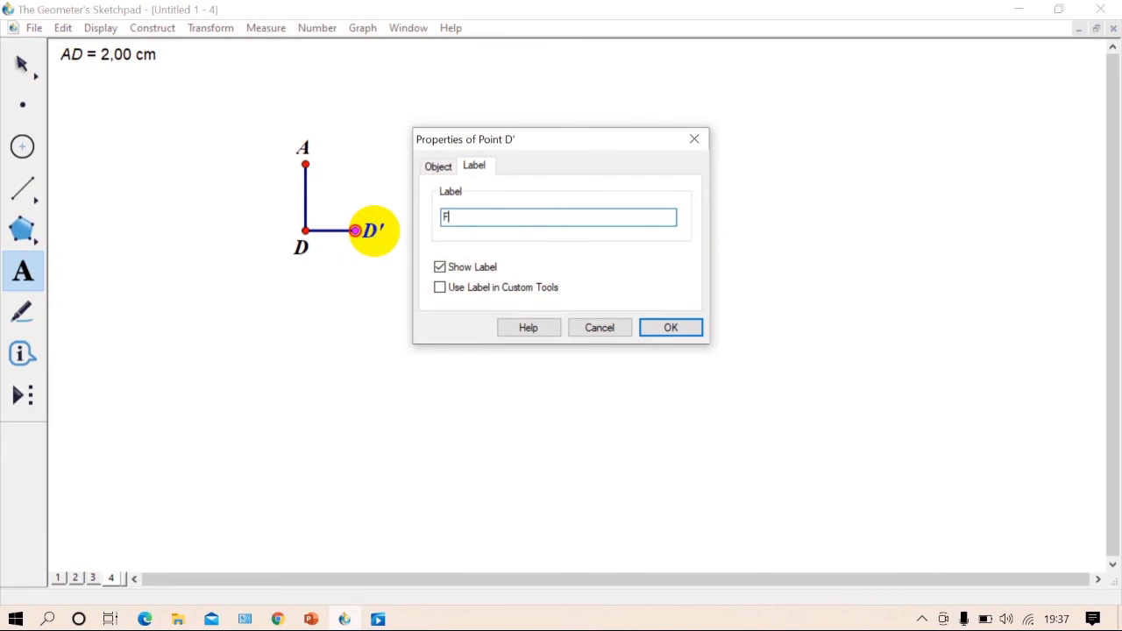
text(F)
click(666, 328)
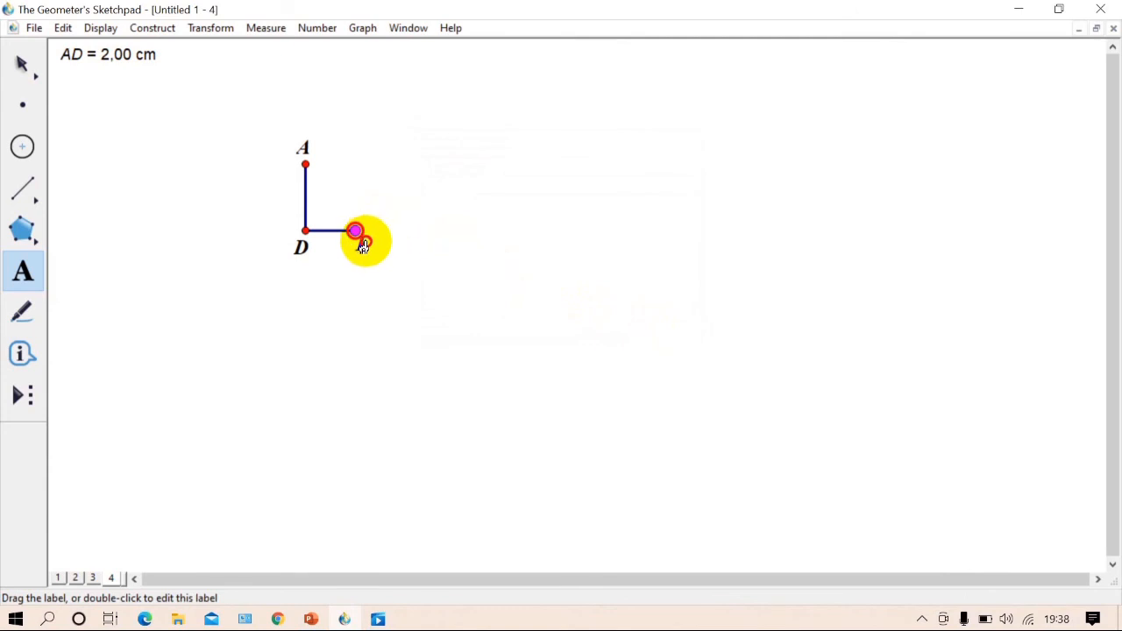
drag(364, 247, 357, 255)
Step: Recheck the Problem 8 slide, translate point F by 1 cm at 0°, and join F to its image with a segment
click(311, 619)
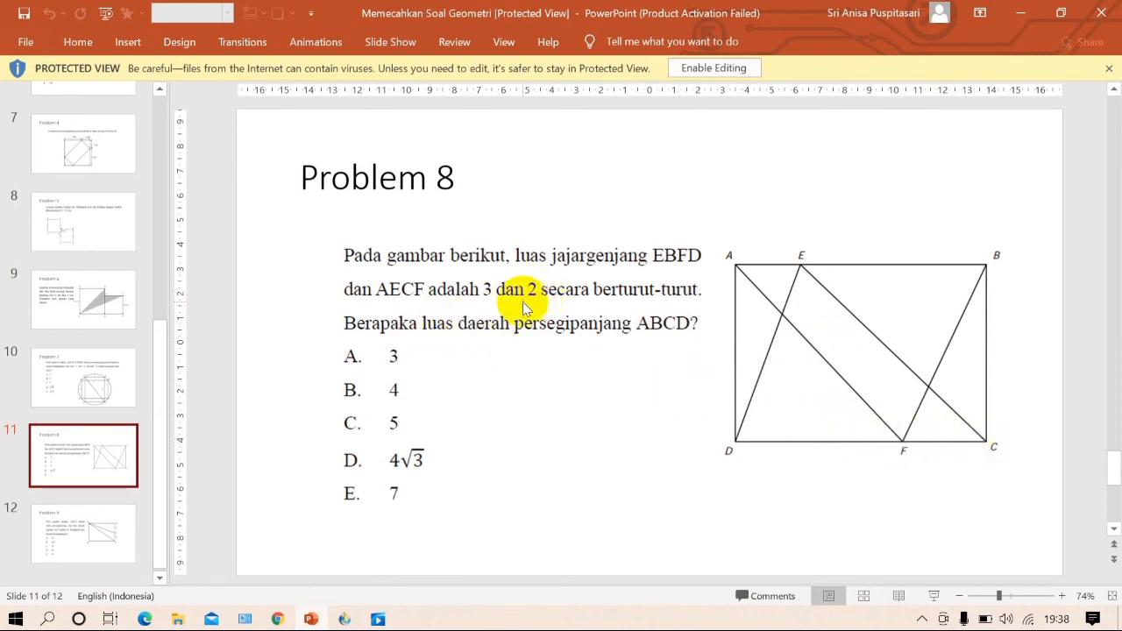
click(314, 620)
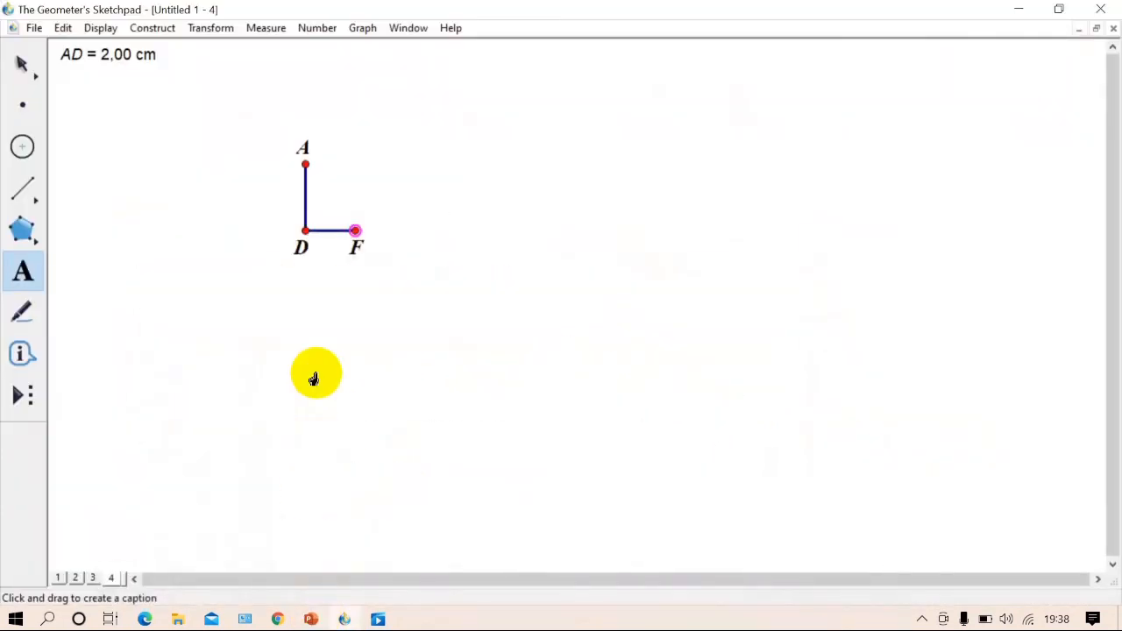
click(357, 219)
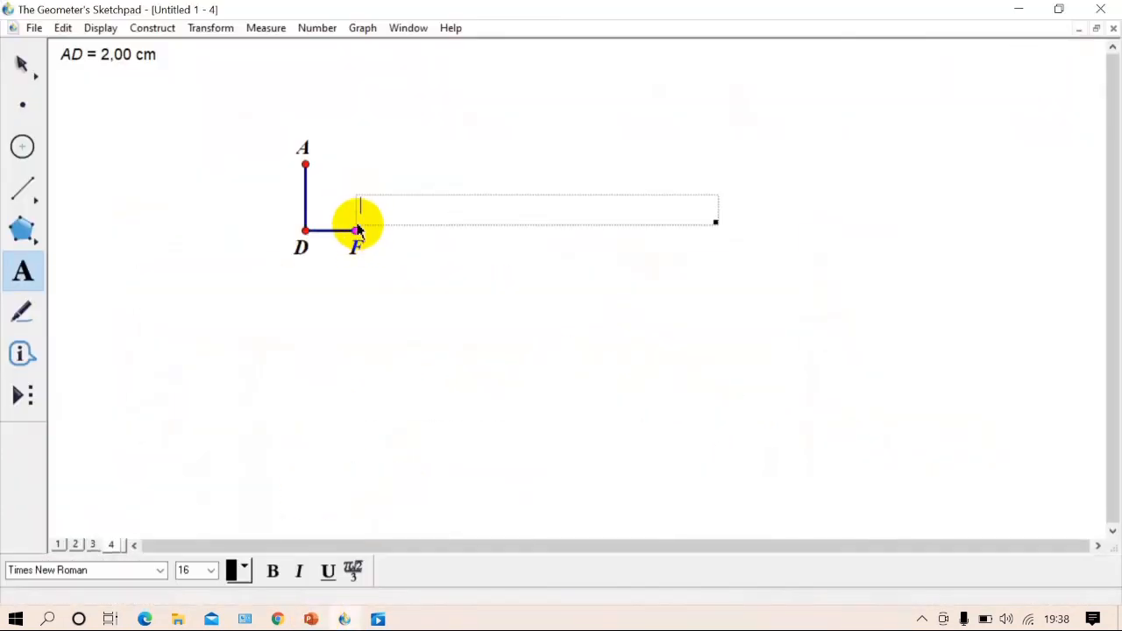
click(26, 70)
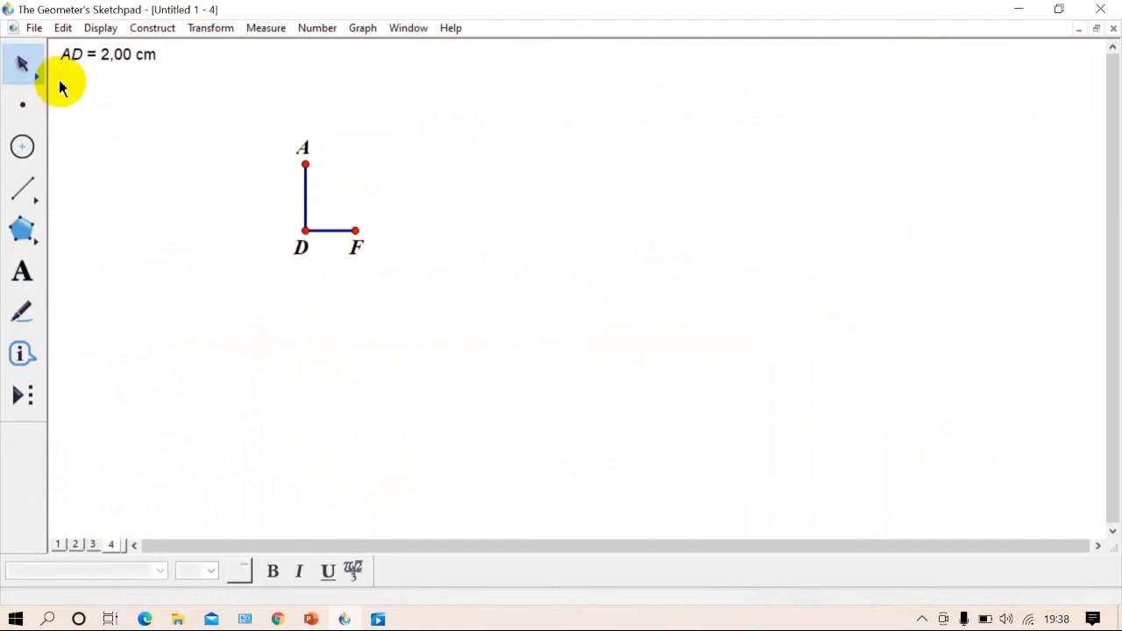
click(361, 232)
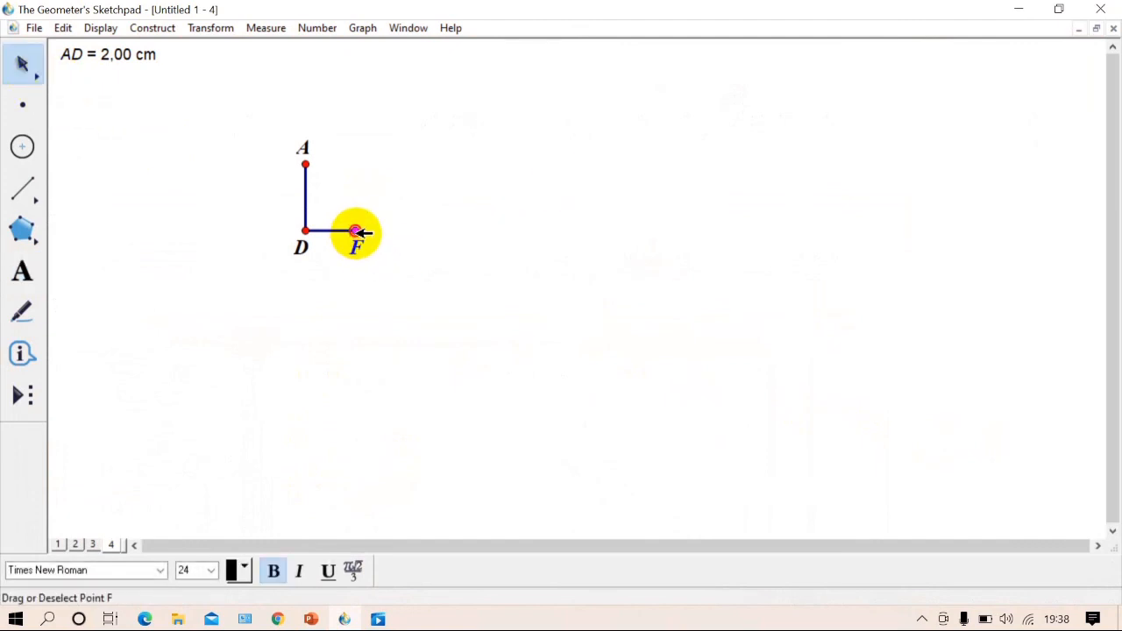
click(361, 232)
click(362, 231)
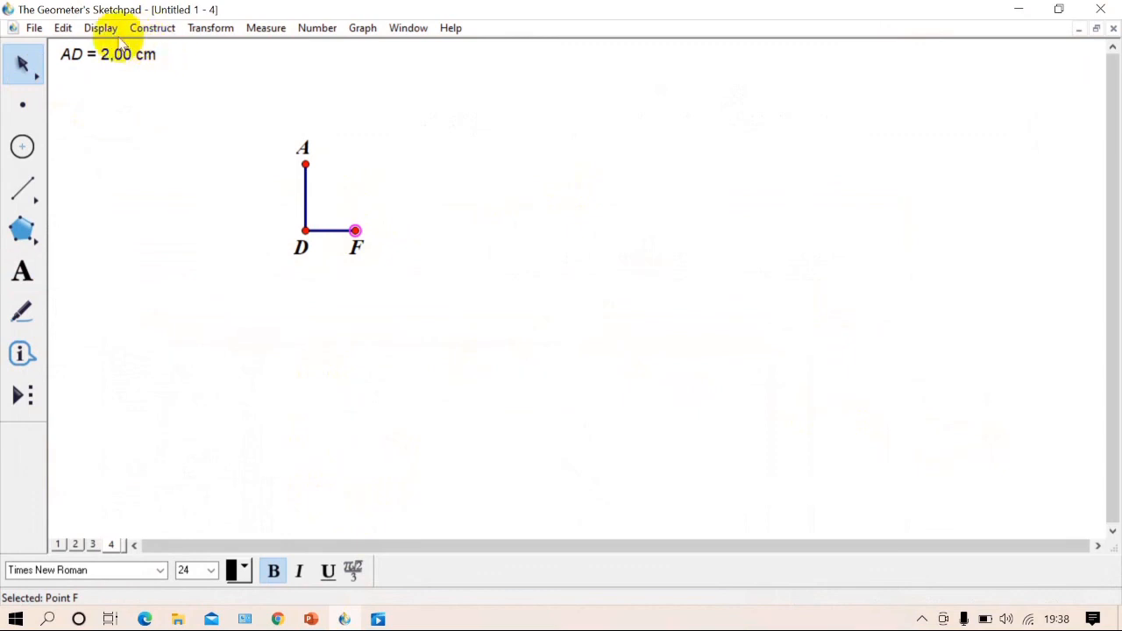
click(219, 28)
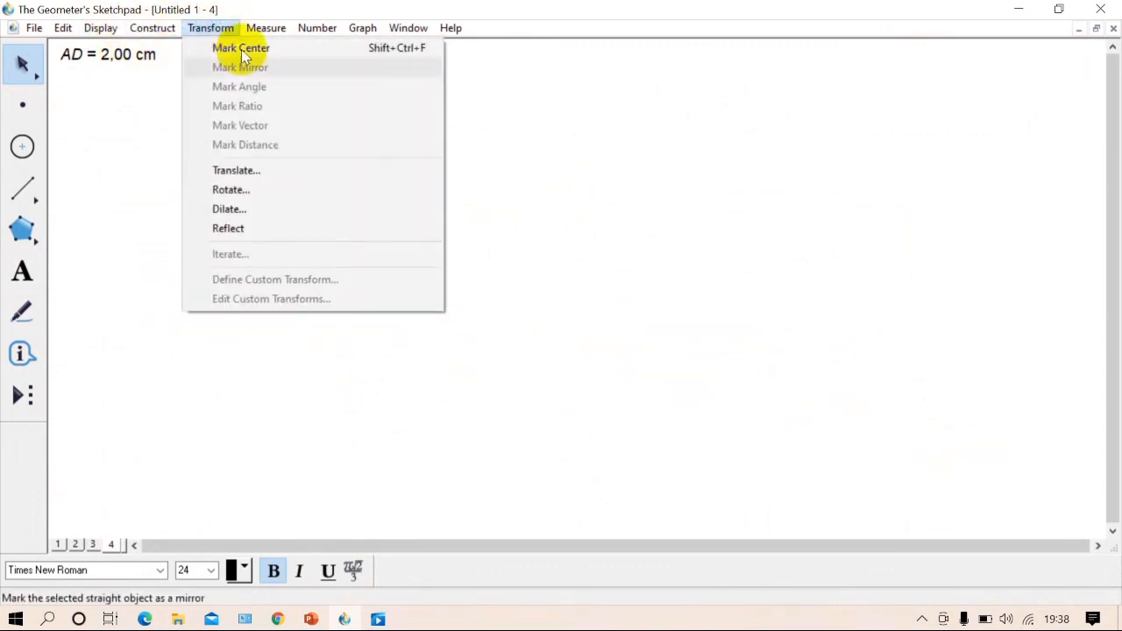
click(267, 171)
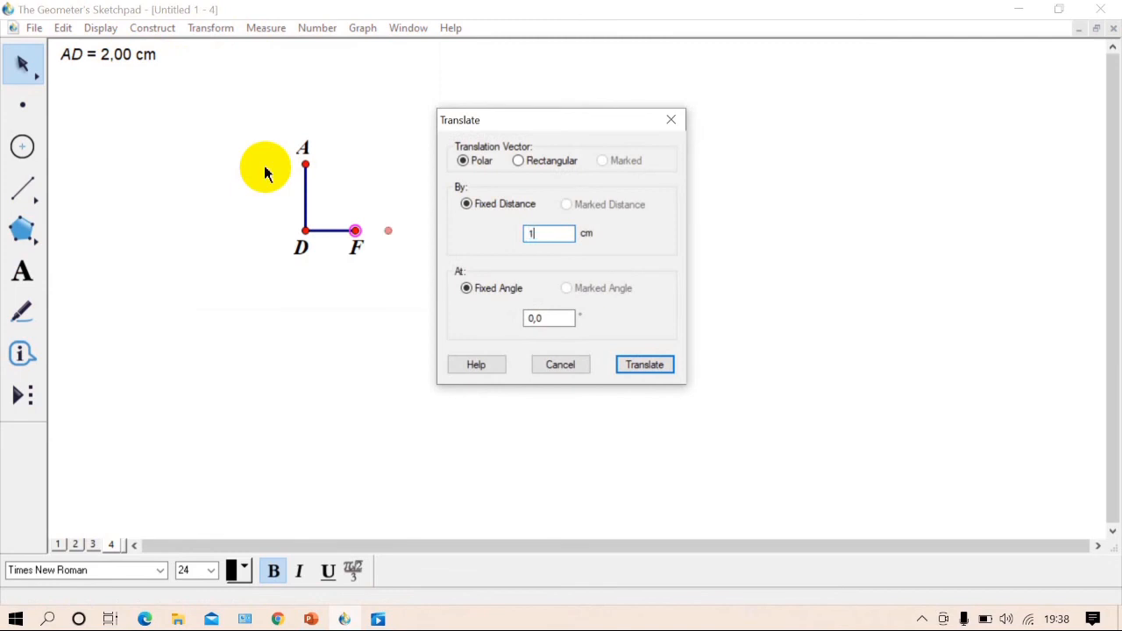
click(647, 364)
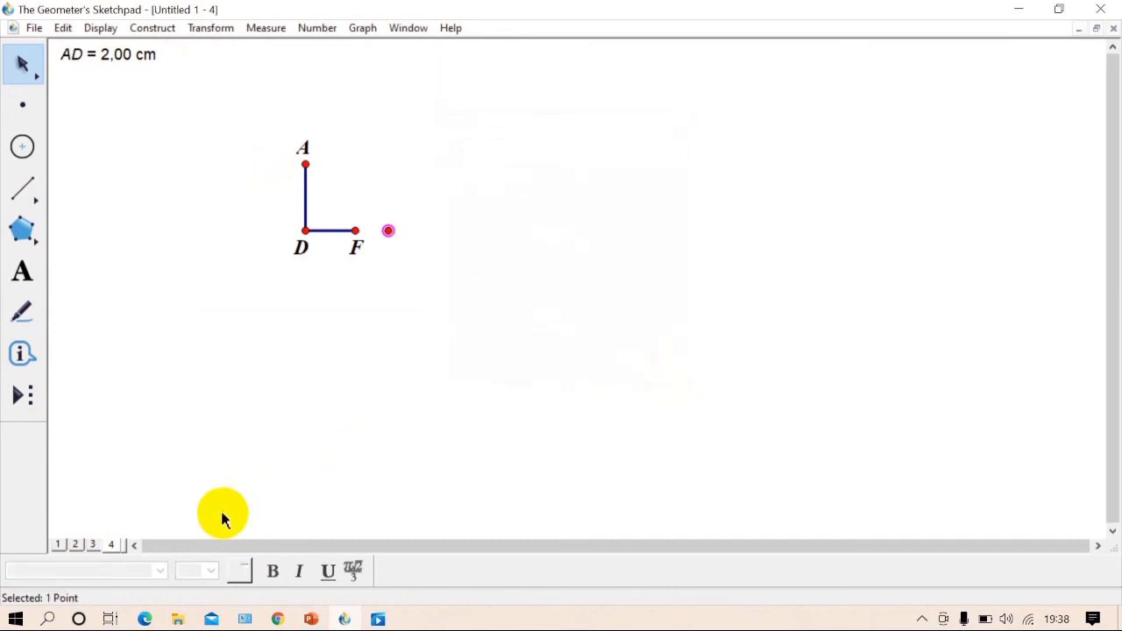
click(25, 187)
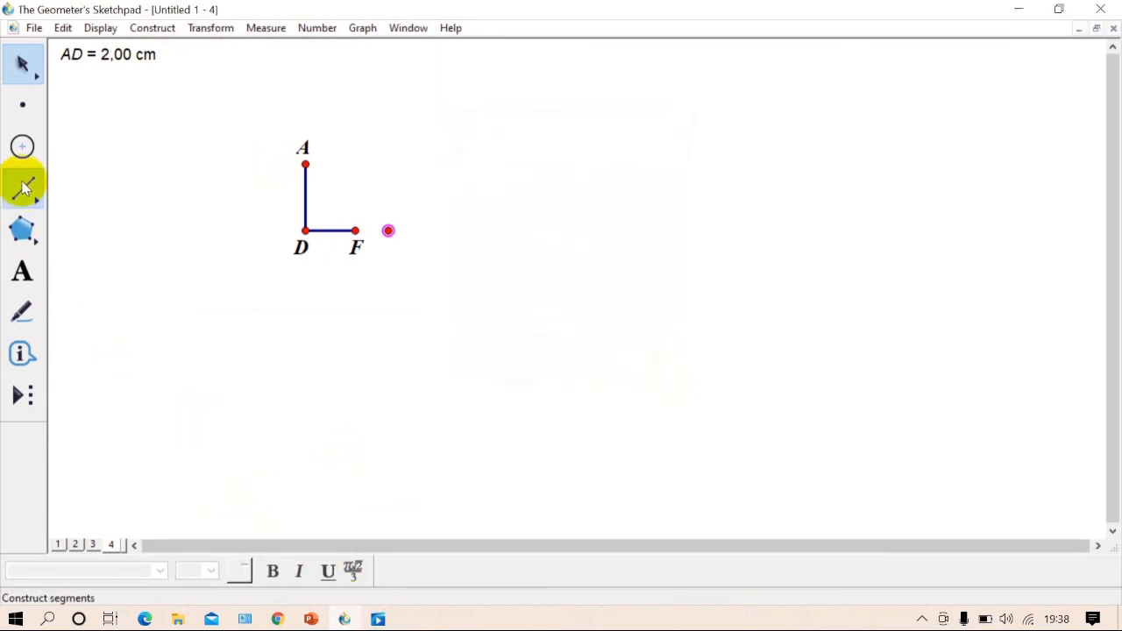
drag(356, 234, 390, 231)
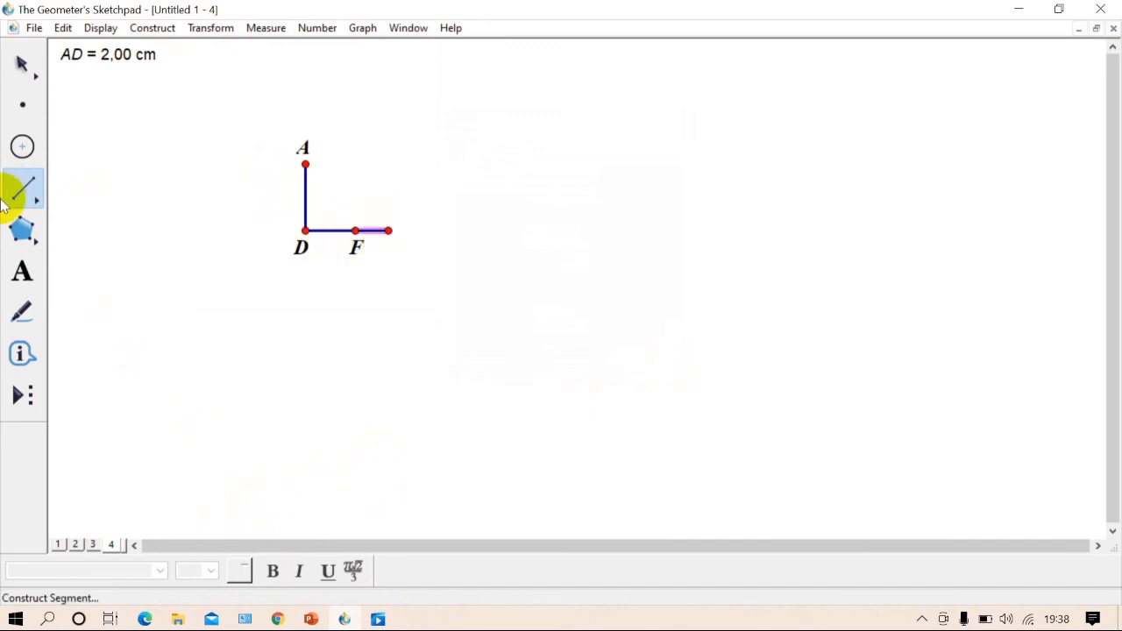
Step: Label the endpoint of the horizontal segment beyond F as C and place the label below the point
click(24, 274)
click(389, 233)
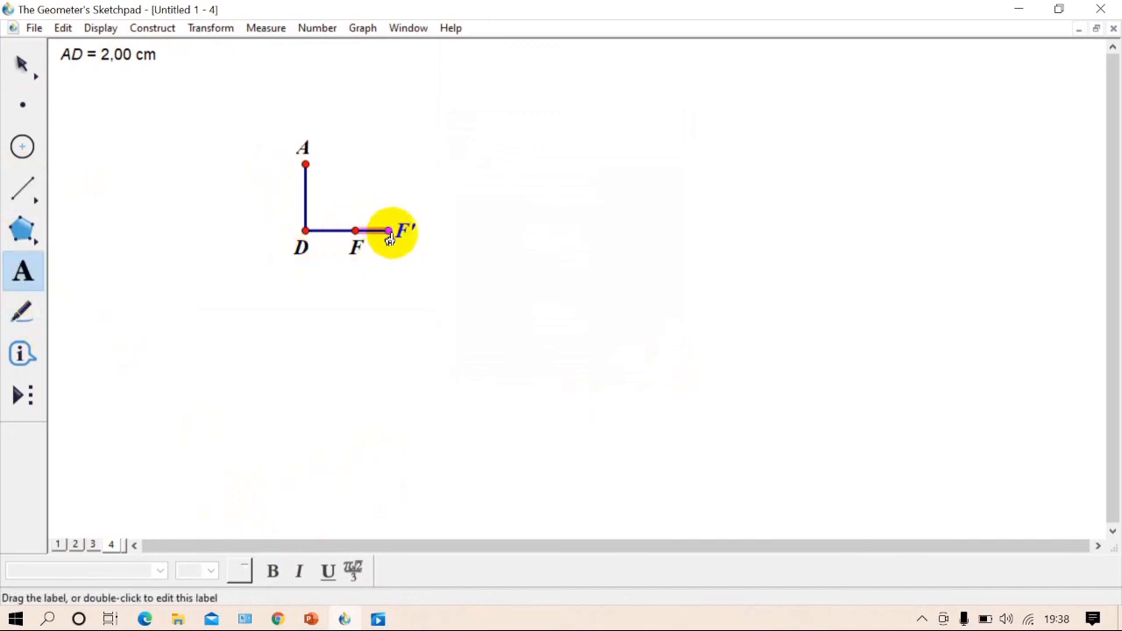
double_click(405, 232)
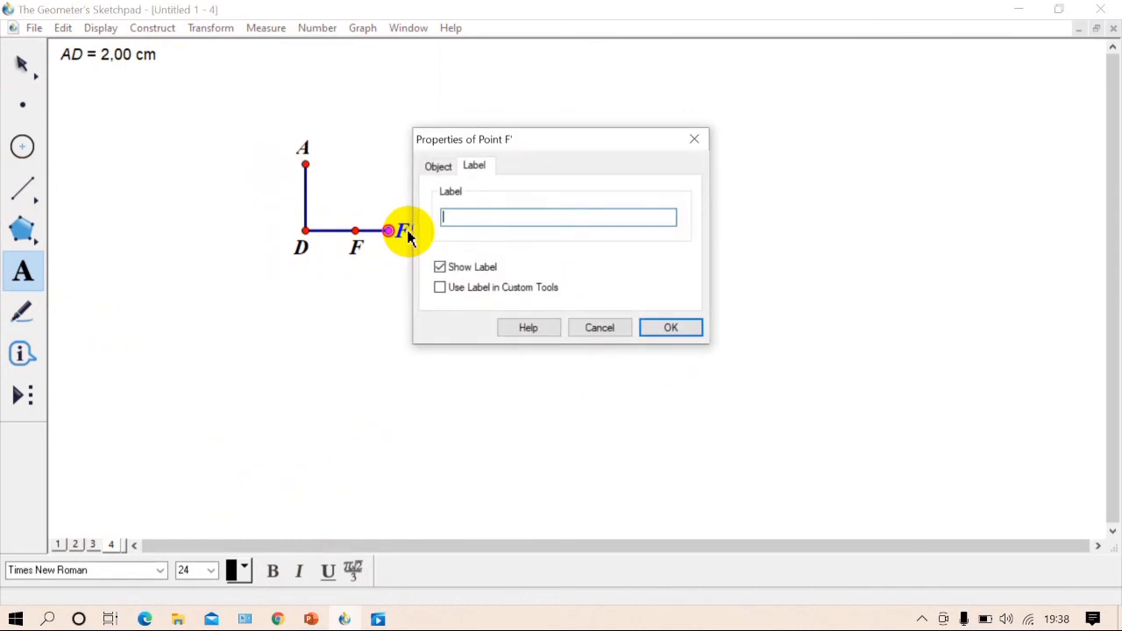
click(675, 334)
drag(403, 239, 390, 263)
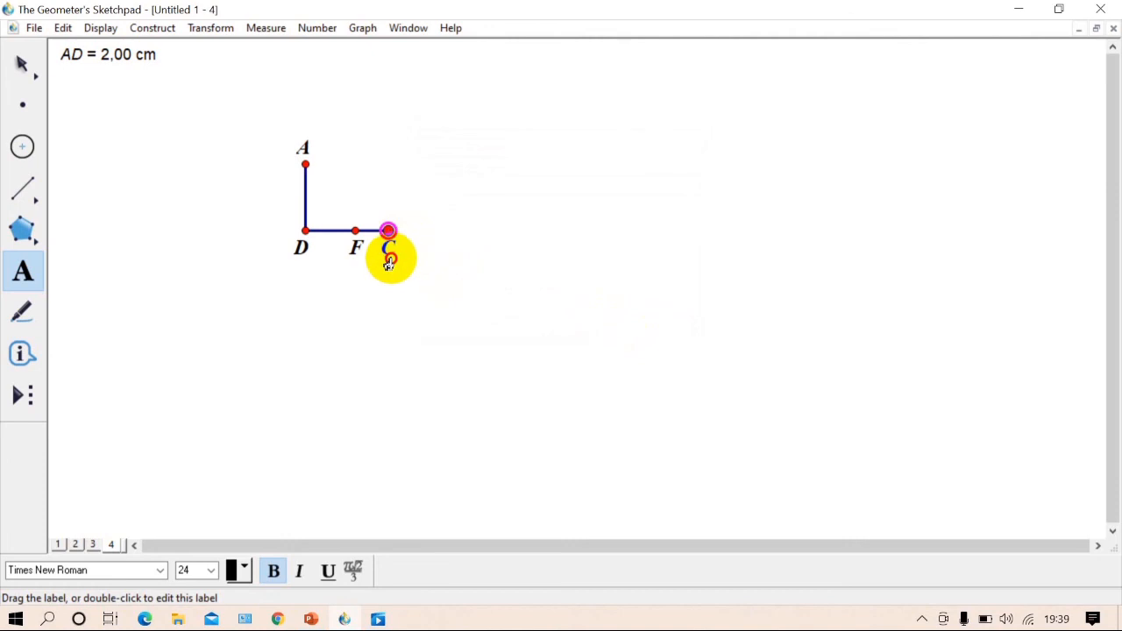
Step: Check the Problem 8 slide in PowerPoint, return to The Geometer's Sketchpad, and translate points A and C by 1 cm at 0°
click(311, 618)
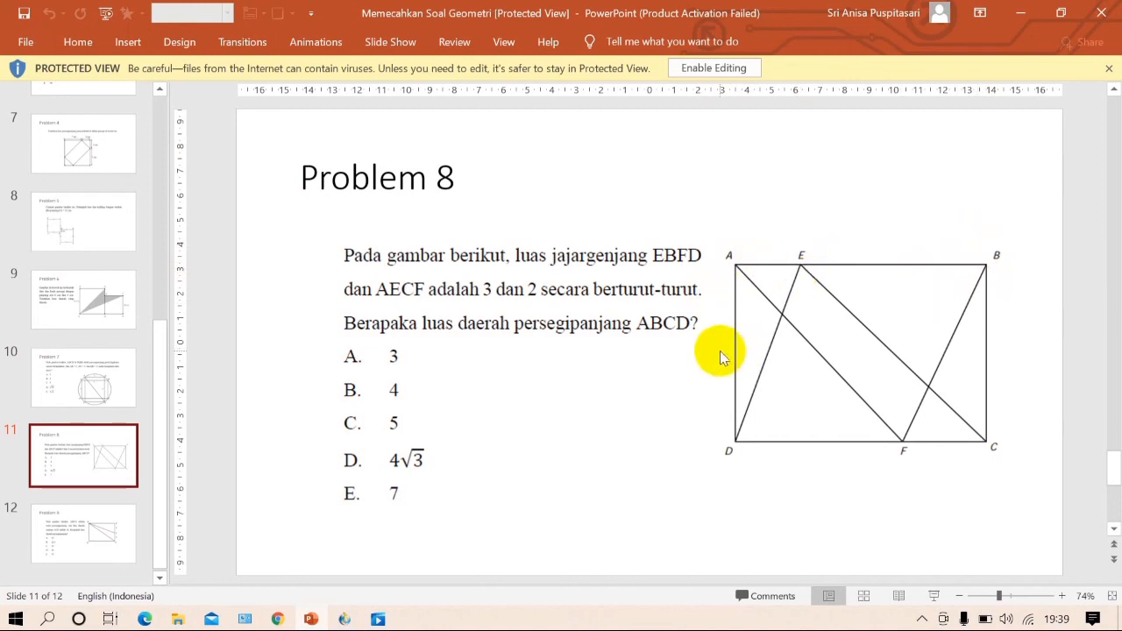
click(346, 619)
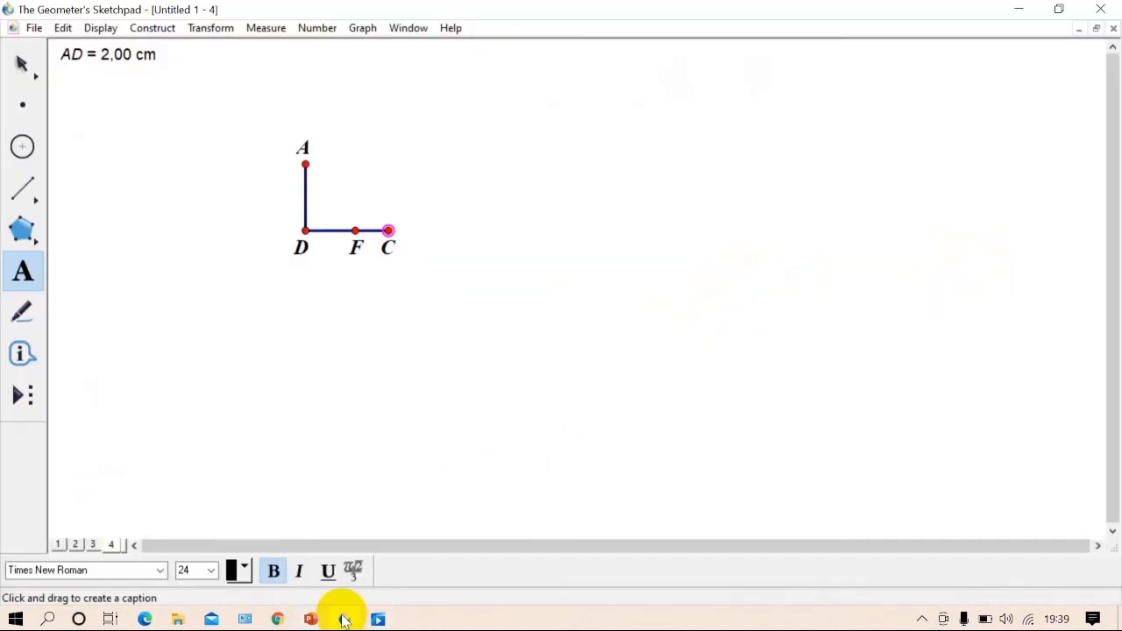
click(22, 66)
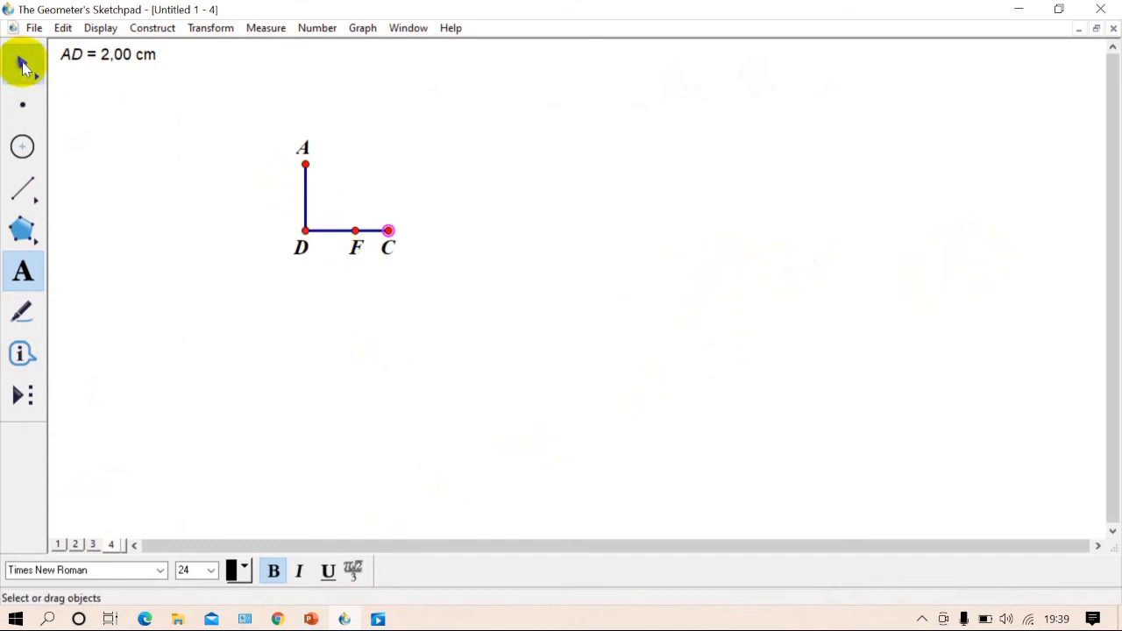
click(306, 163)
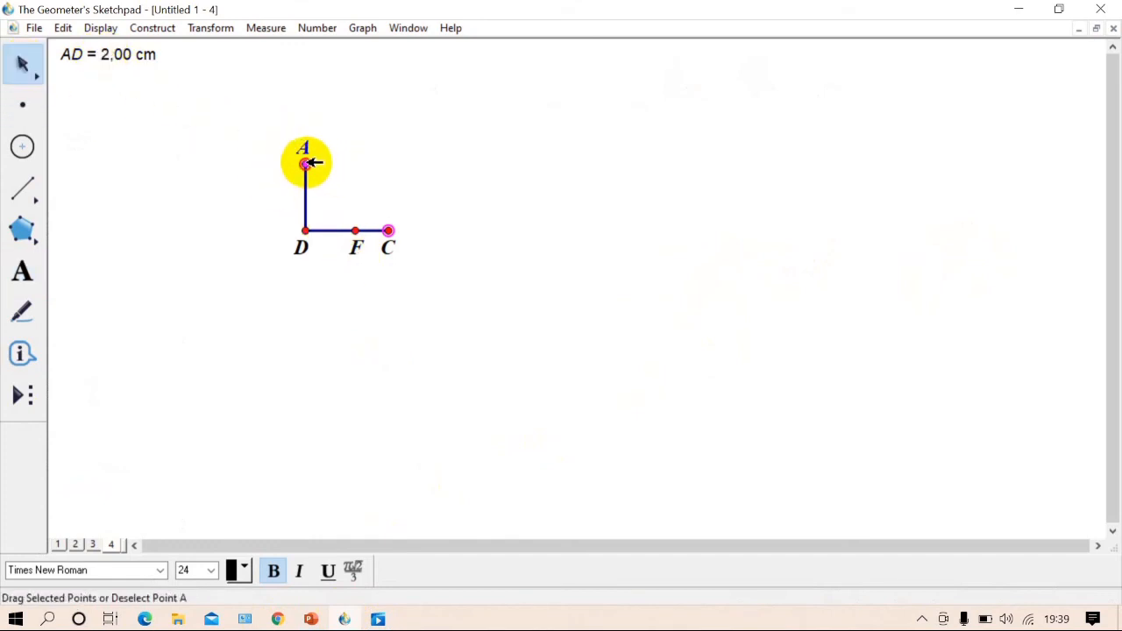
click(197, 29)
click(268, 170)
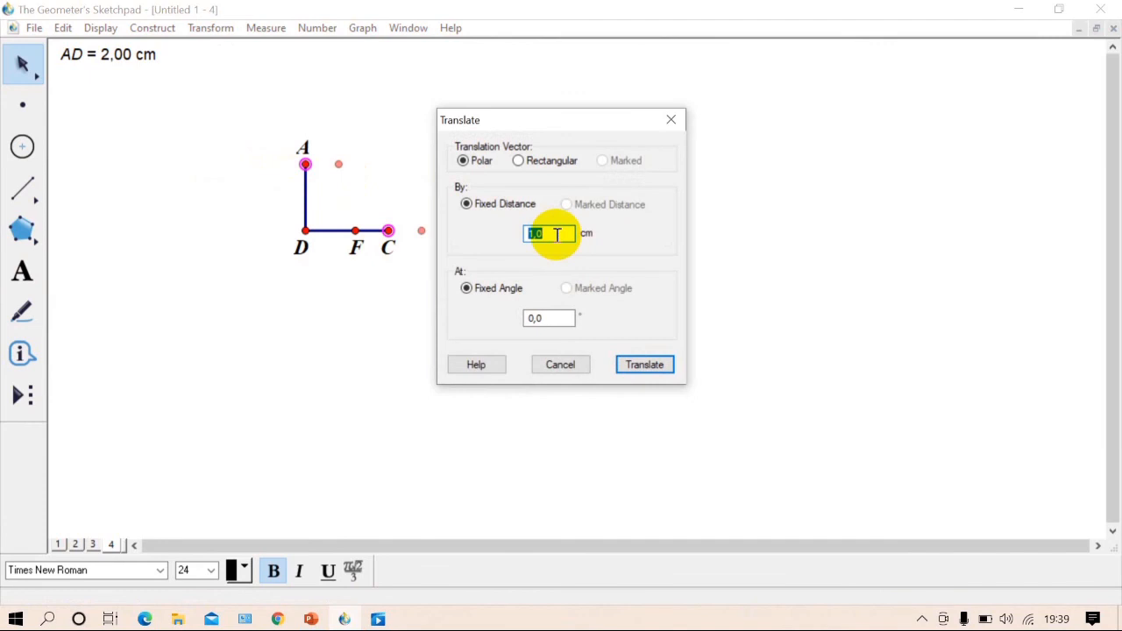
click(647, 365)
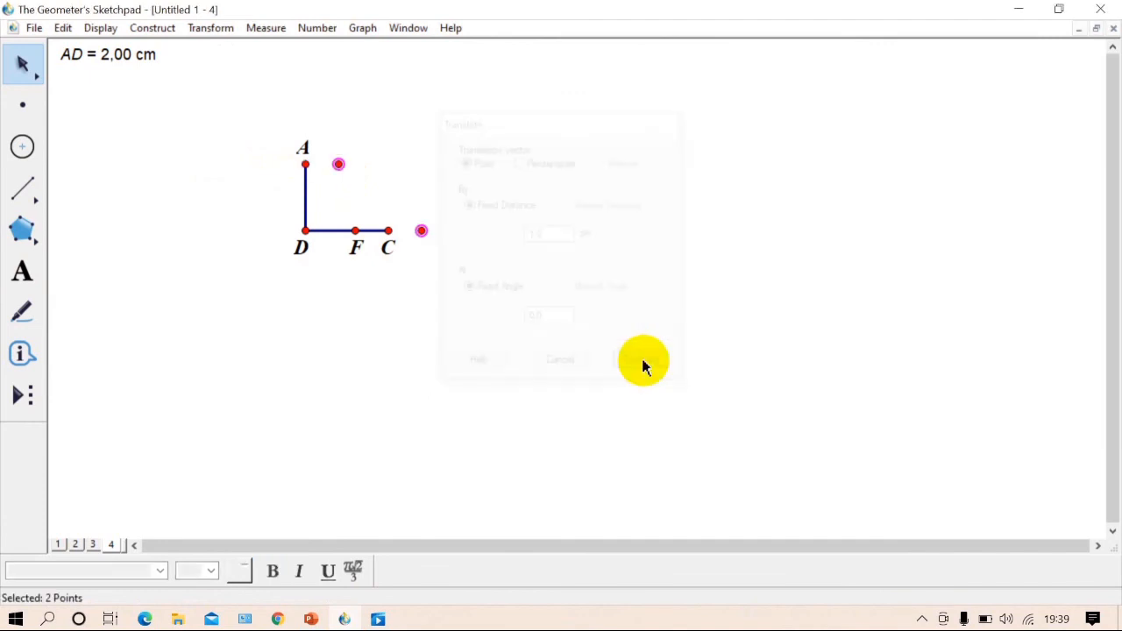
Step: Translate the image of point A by 1.5 cm at 0° to locate the rectangle's upper-right corner
click(340, 140)
click(338, 164)
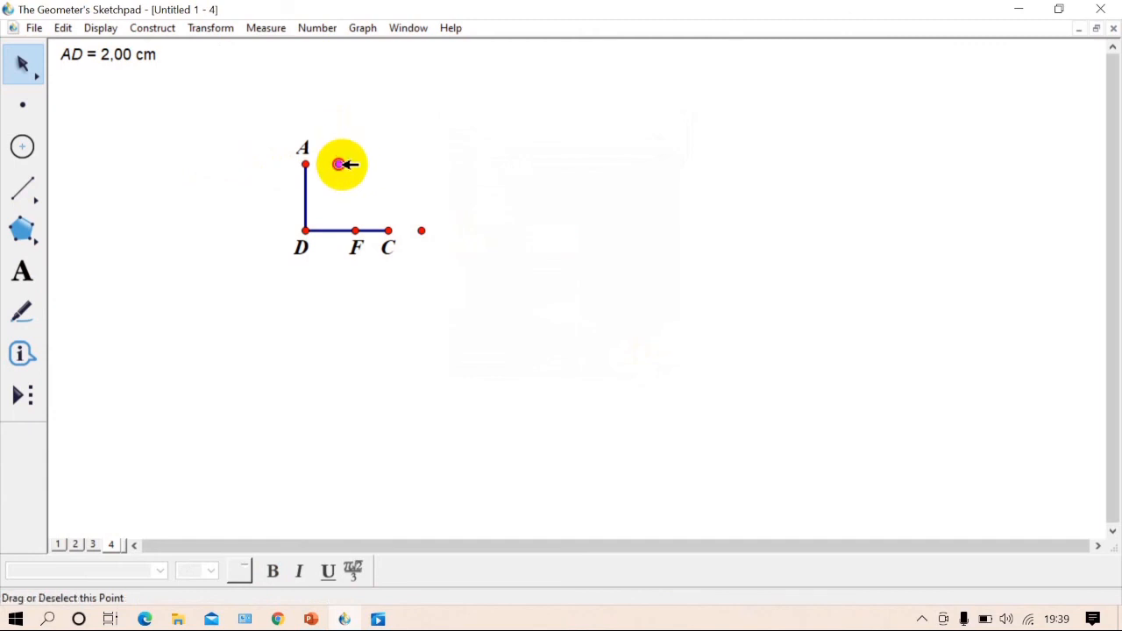
click(193, 26)
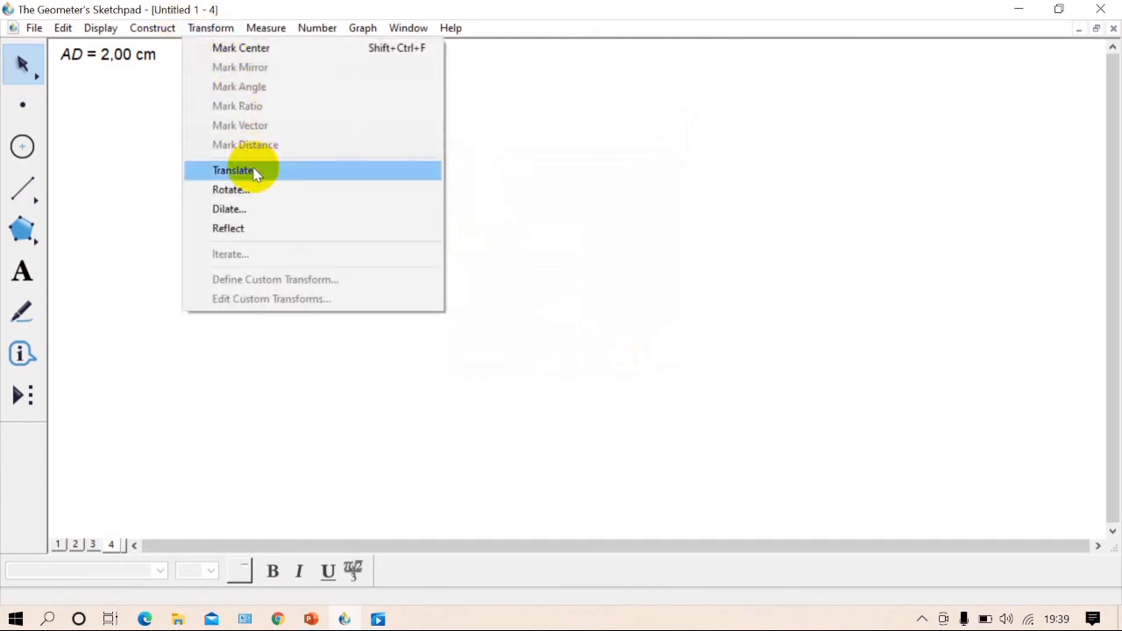
click(235, 170)
click(551, 229)
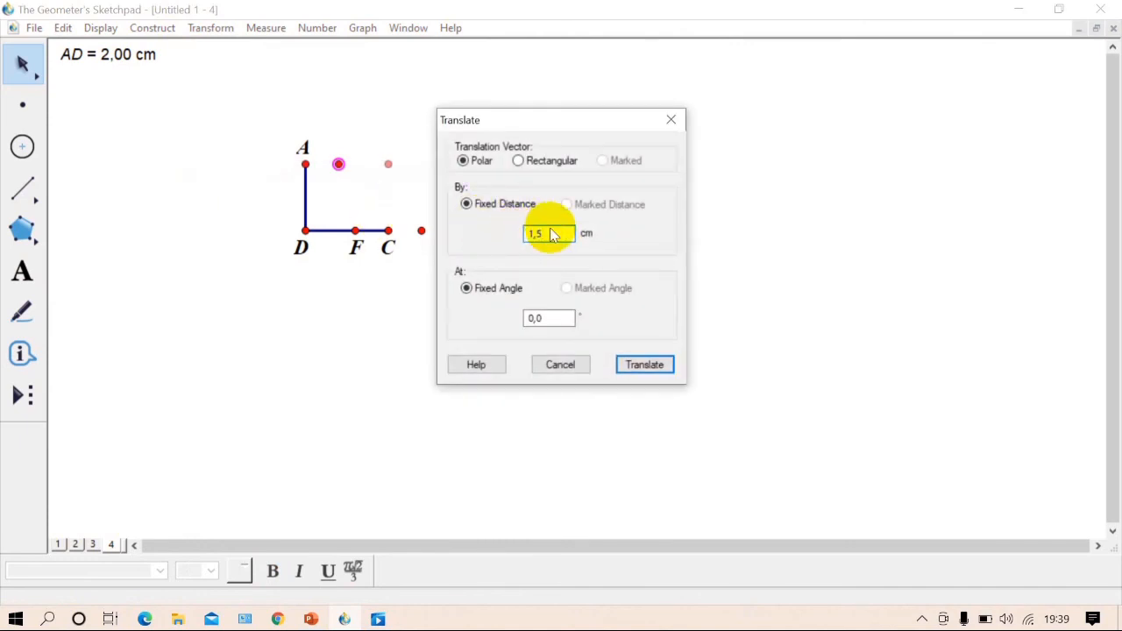
click(645, 365)
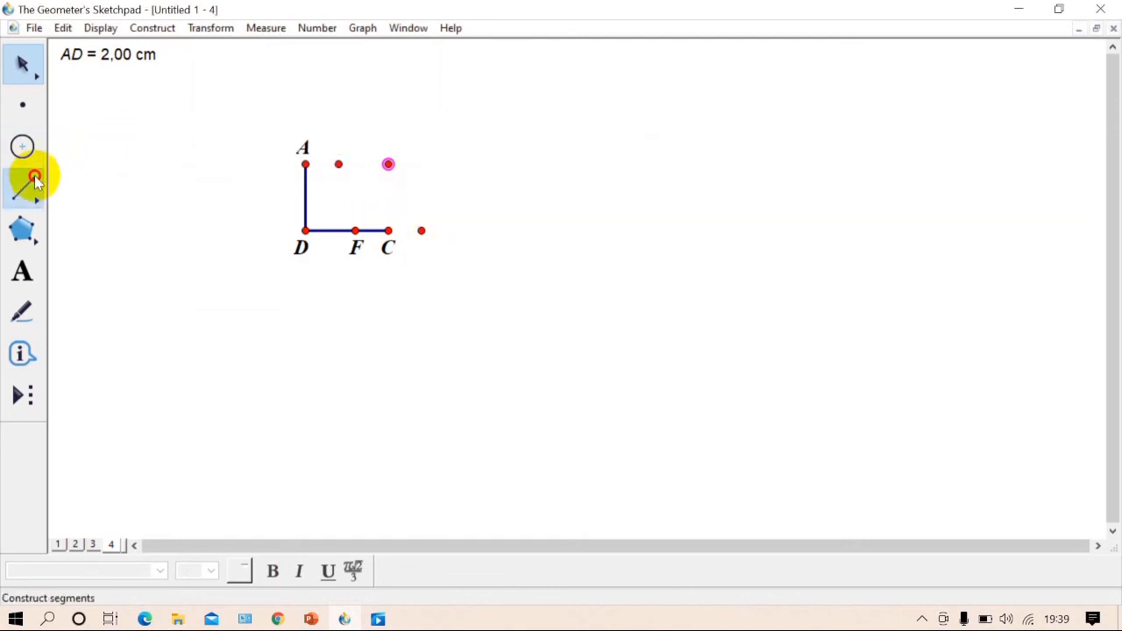
Step: Draw the rectangle's top and right sides with segments through the translated points to C, and remove the stray point beyond C
click(35, 180)
mouse_move(305, 163)
mouse_down()
mouse_move(388, 167)
mouse_move(388, 231)
mouse_up()
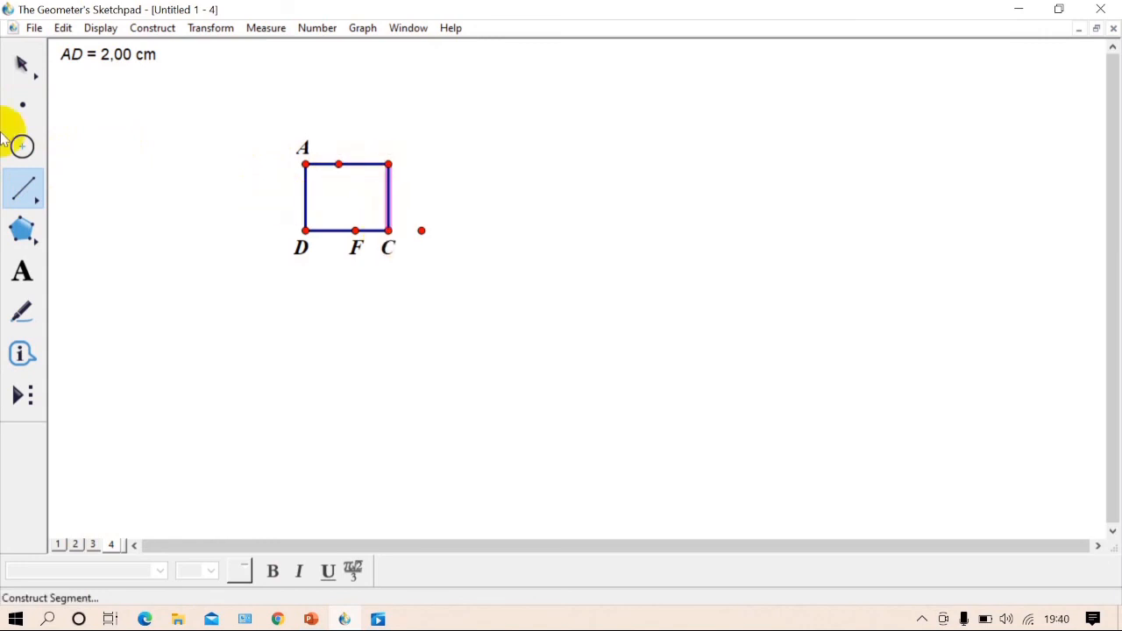
click(19, 63)
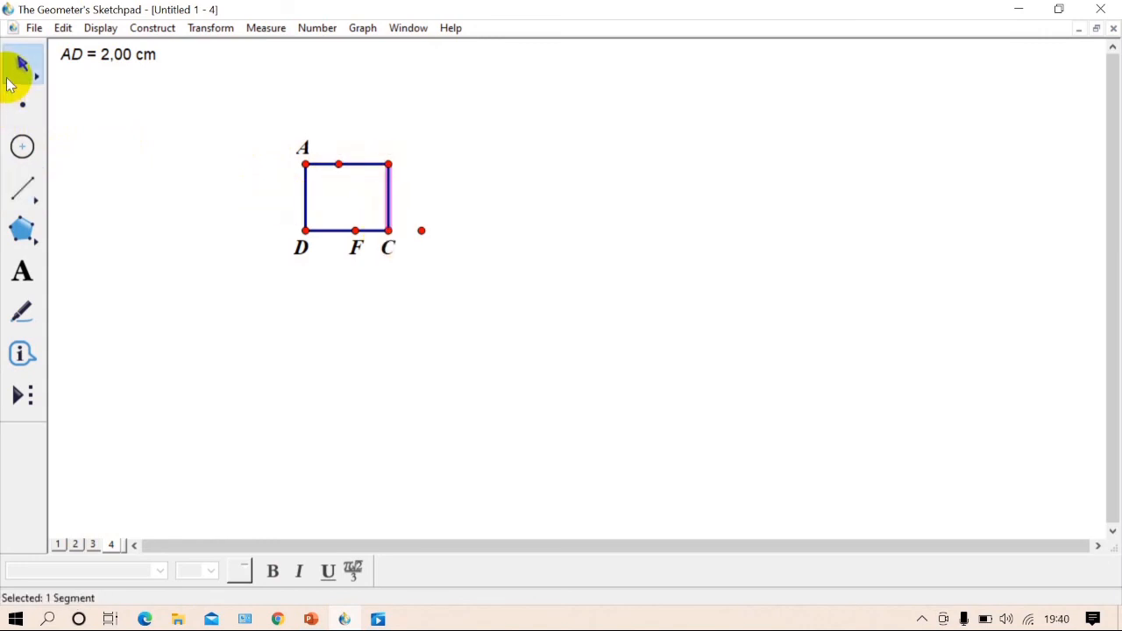
click(437, 213)
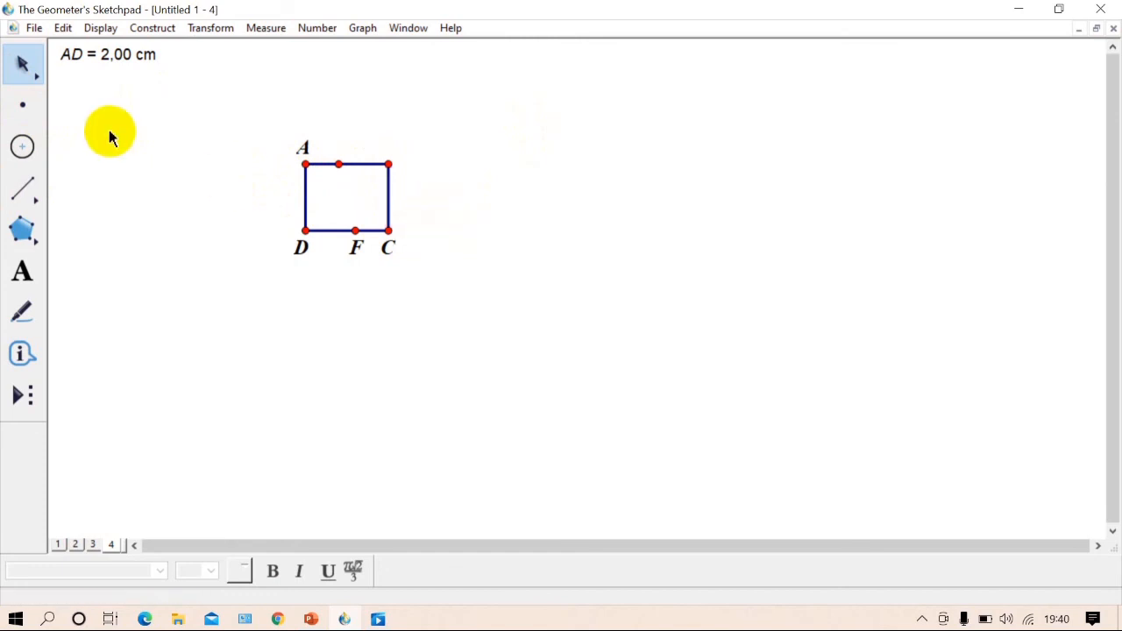
Step: Label the intermediate point on the rectangle's top side E, checking the name against the Problem 8 slide
click(23, 270)
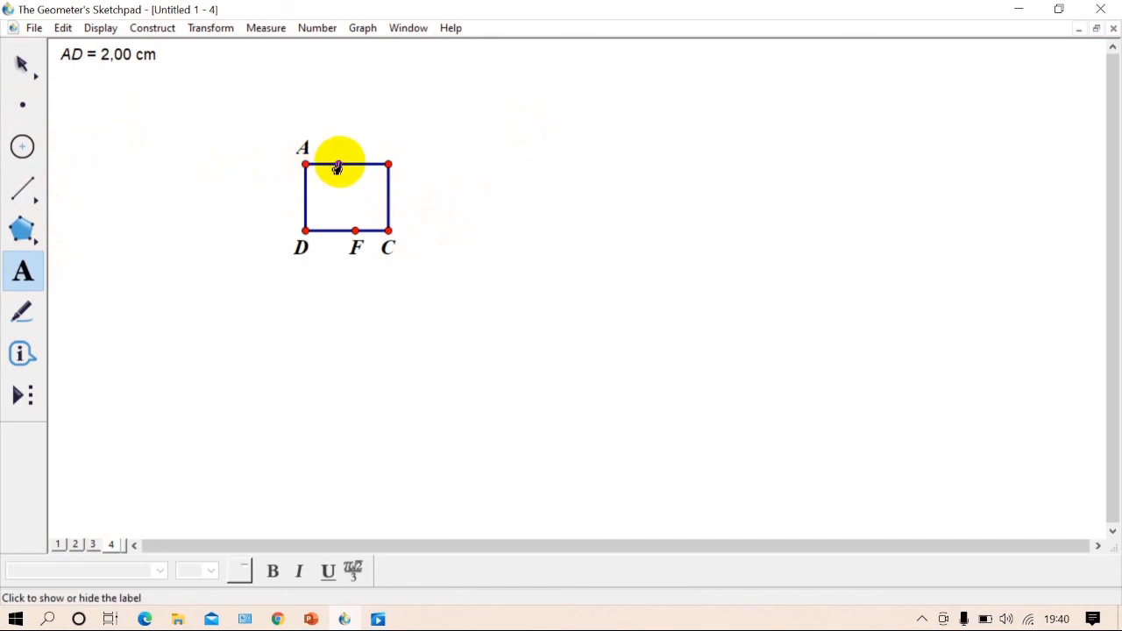
click(311, 621)
click(310, 621)
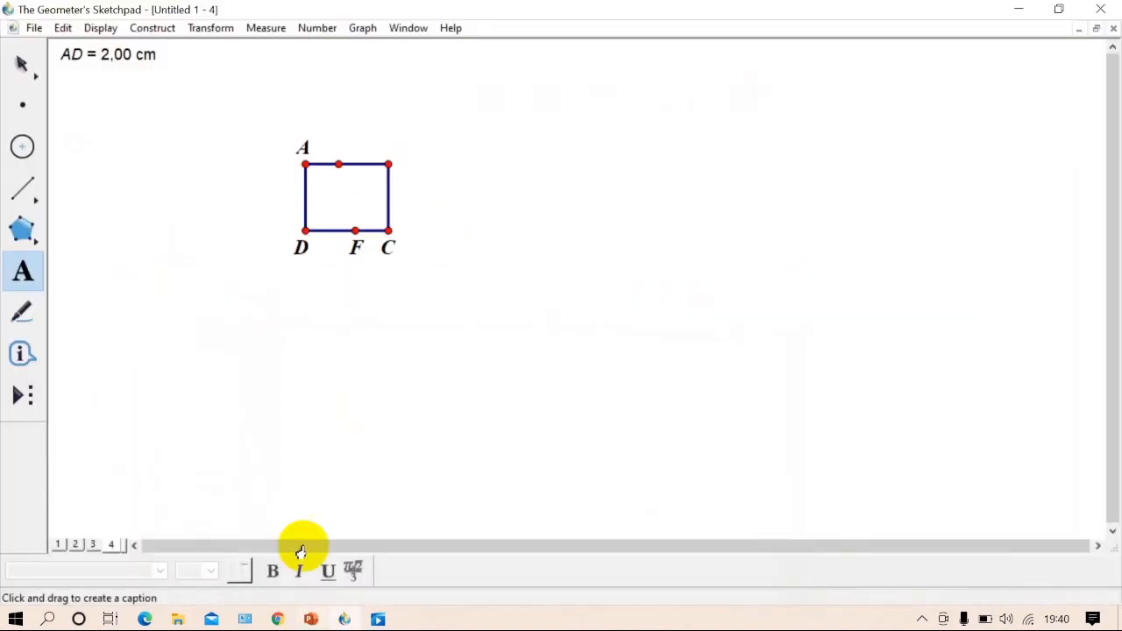
click(338, 167)
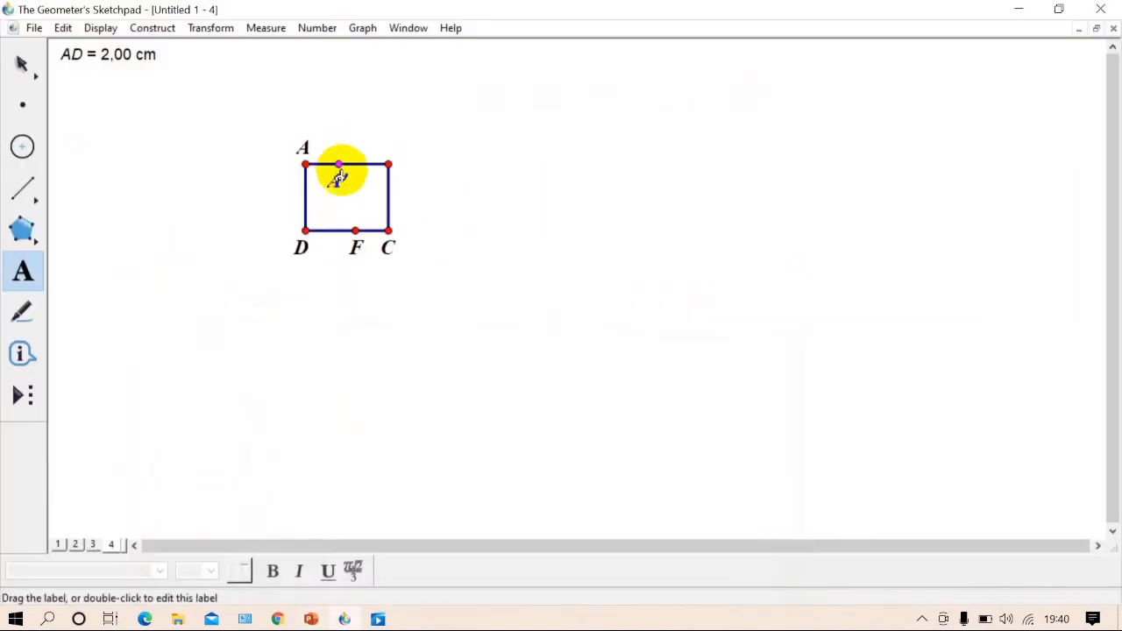
double_click(337, 184)
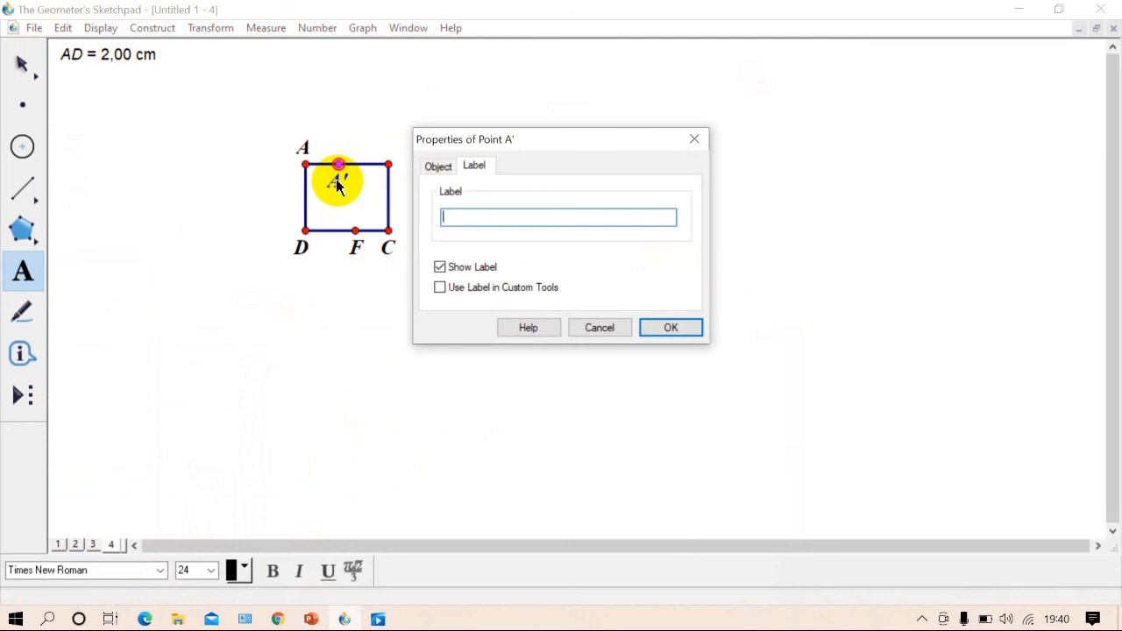
click(668, 325)
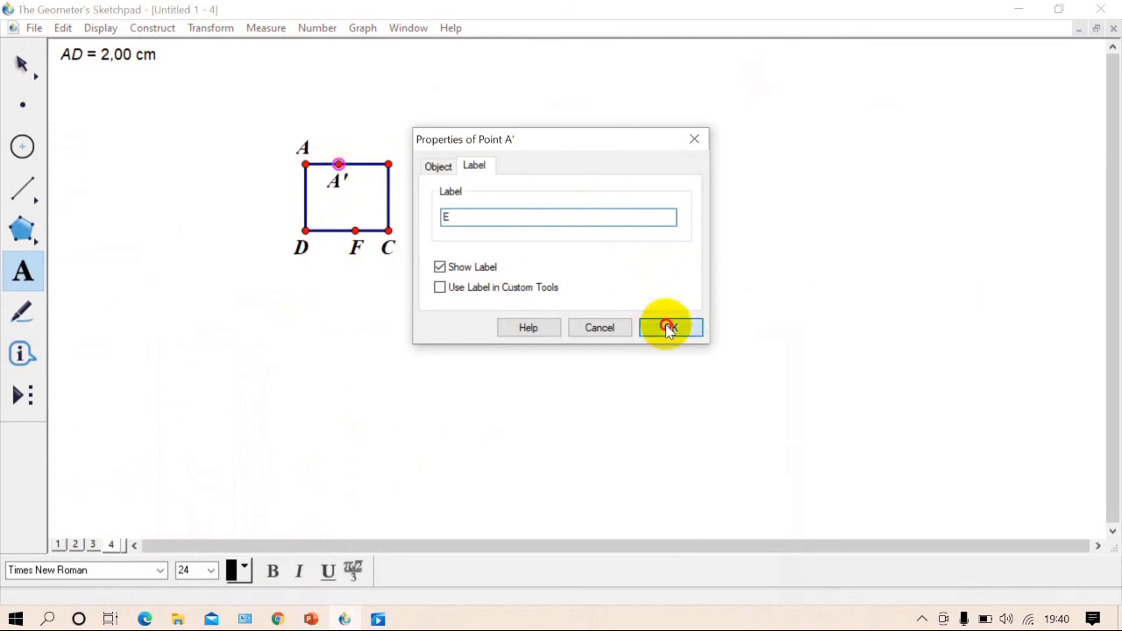
Step: Label the rectangle's upper-right corner B and move the label of E above the top side
double_click(396, 154)
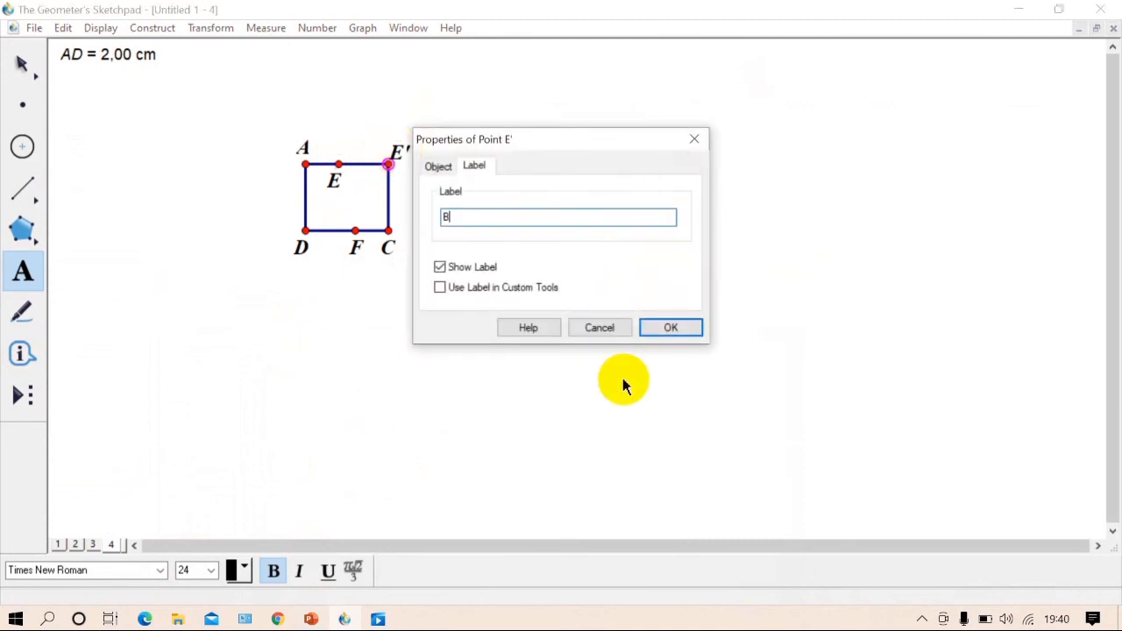
click(671, 329)
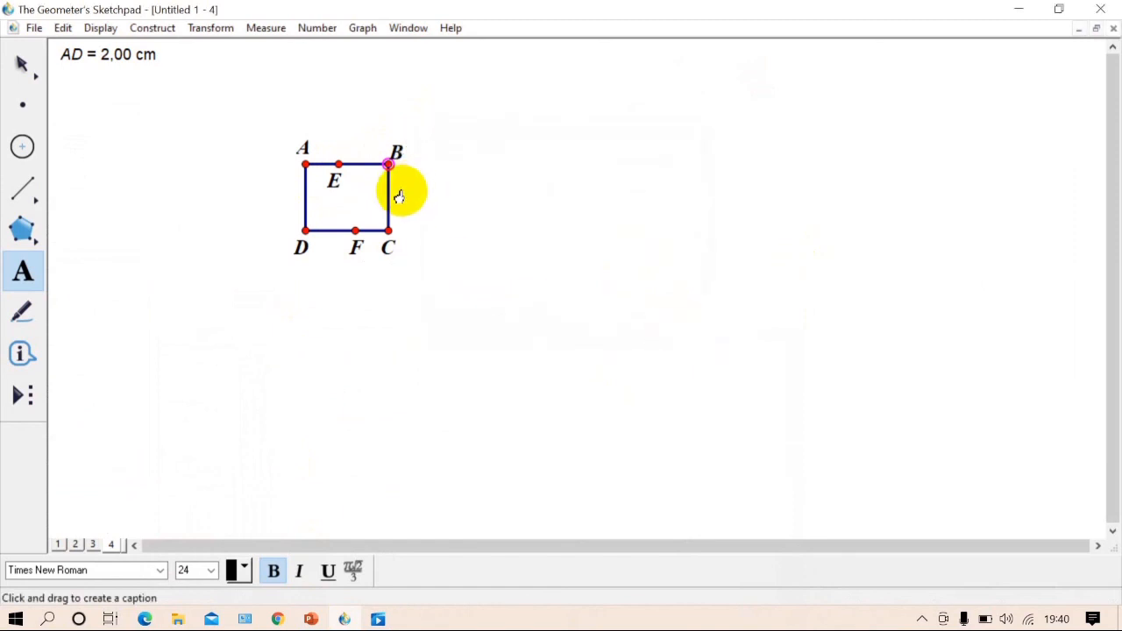
click(23, 65)
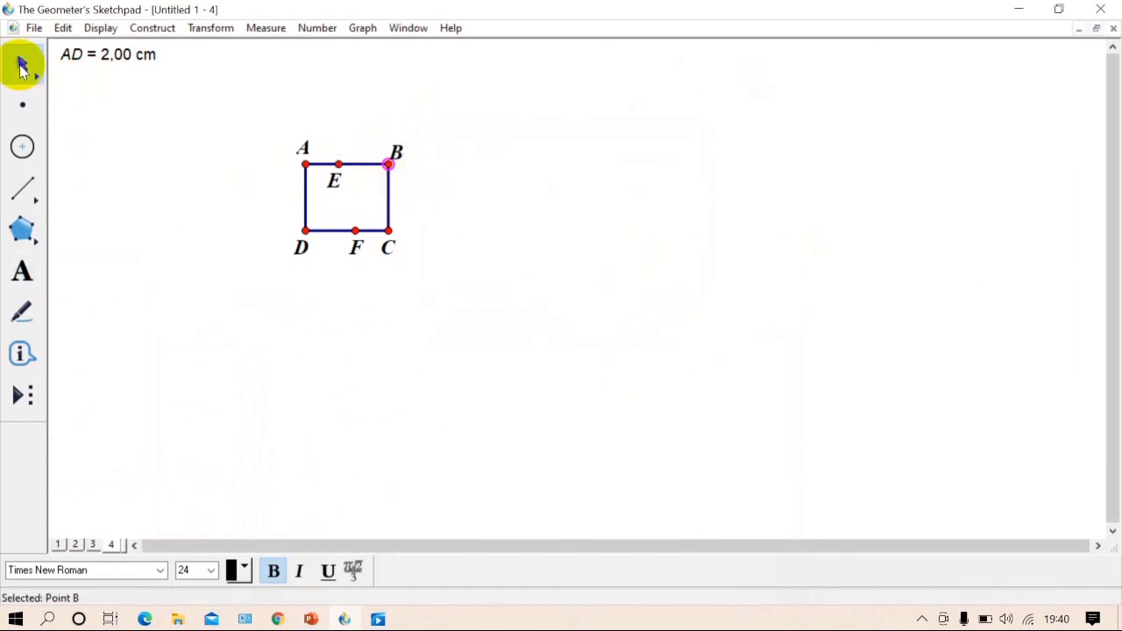
drag(334, 189, 341, 154)
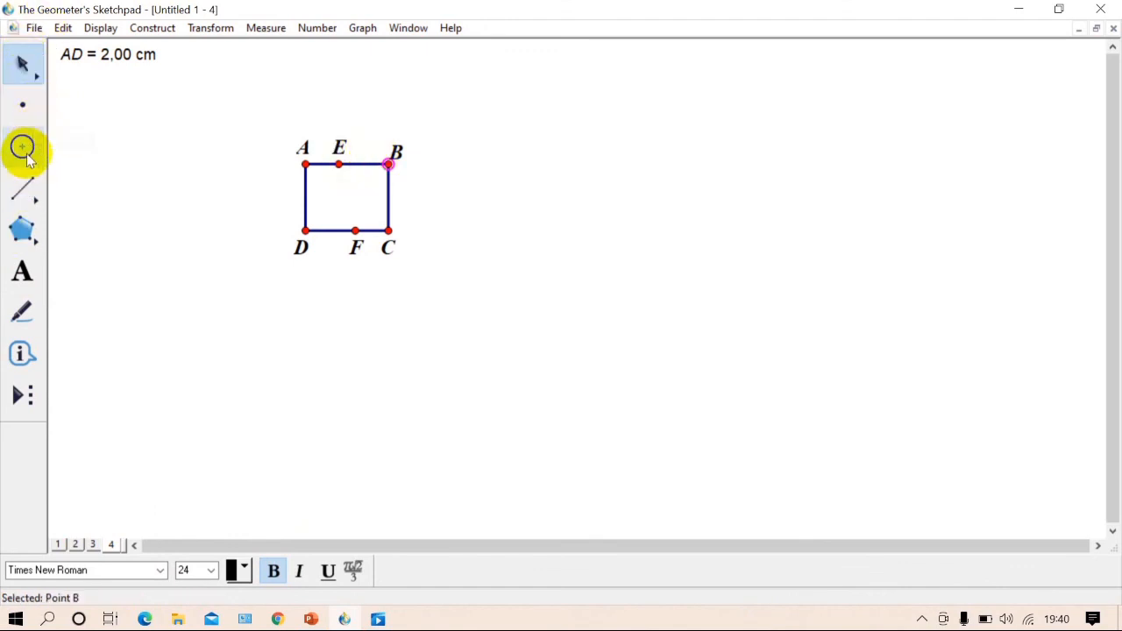
Step: Draw the parallel segments AF and EC inside the rectangle
click(22, 186)
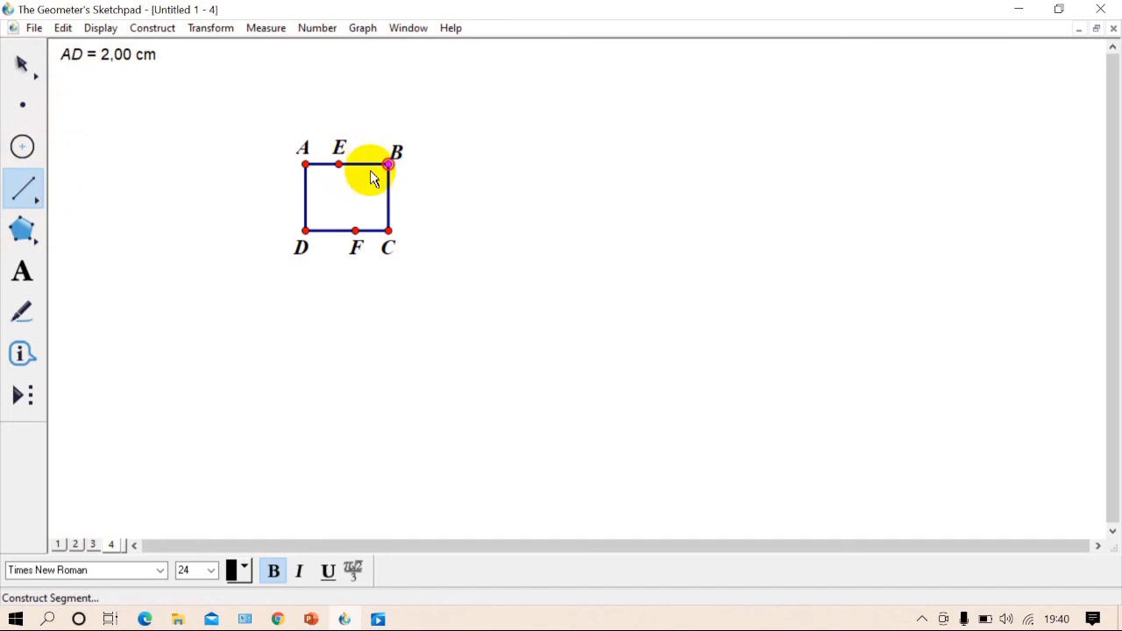
click(307, 165)
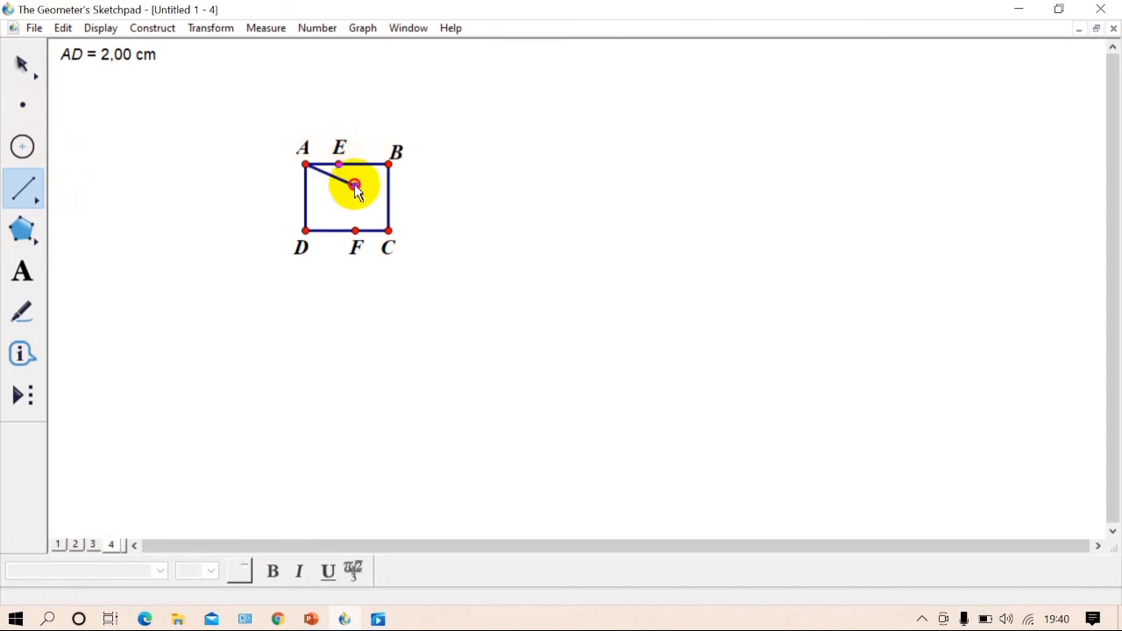
click(354, 227)
click(354, 229)
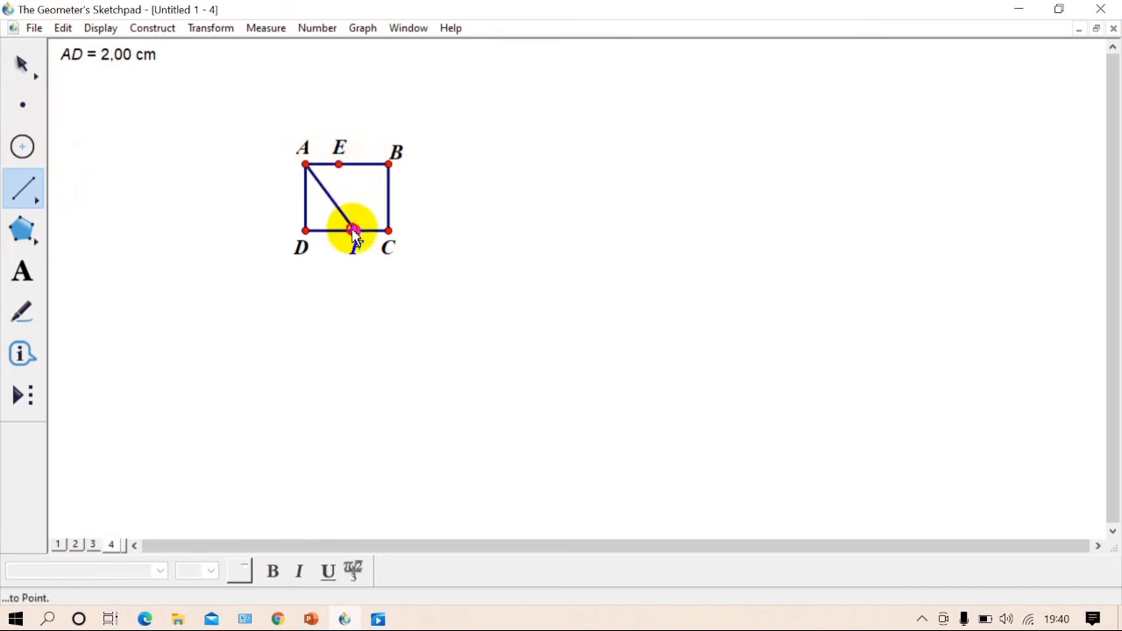
click(341, 167)
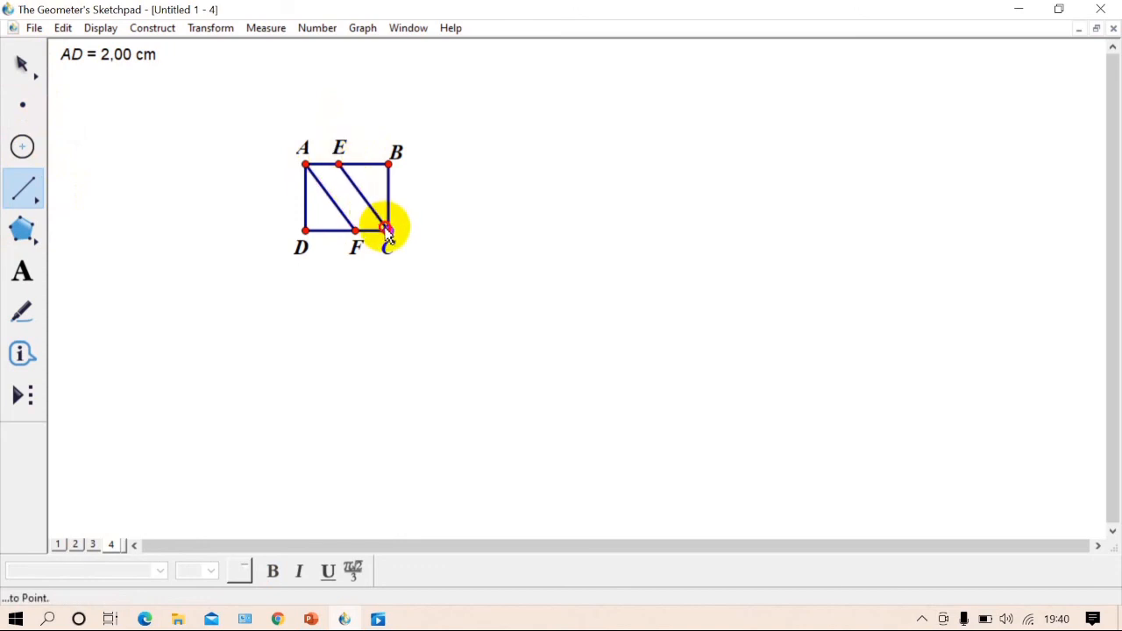
click(387, 231)
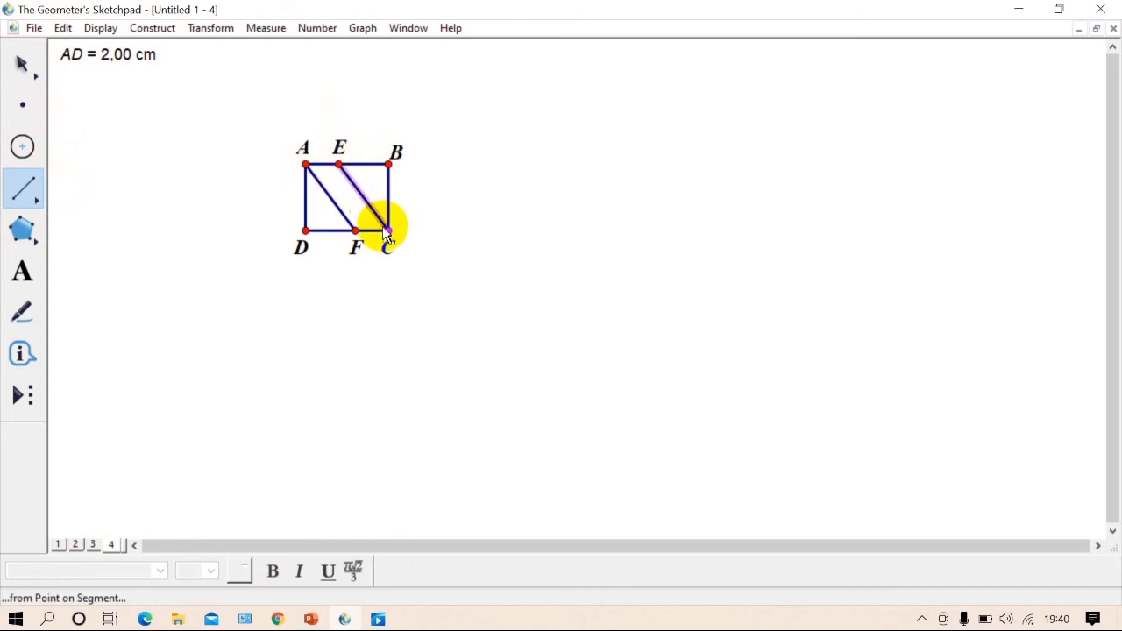
Step: Draw segments ED and BF inside the rectangle, and compare the figure with the Problem 8 slide
click(339, 169)
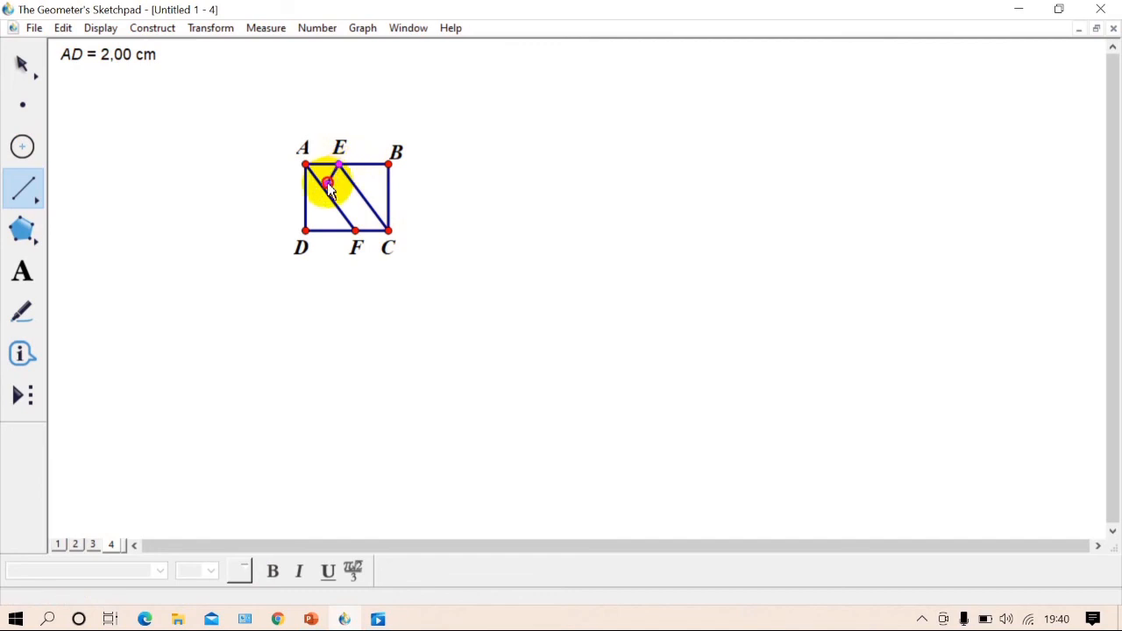
click(306, 232)
click(388, 164)
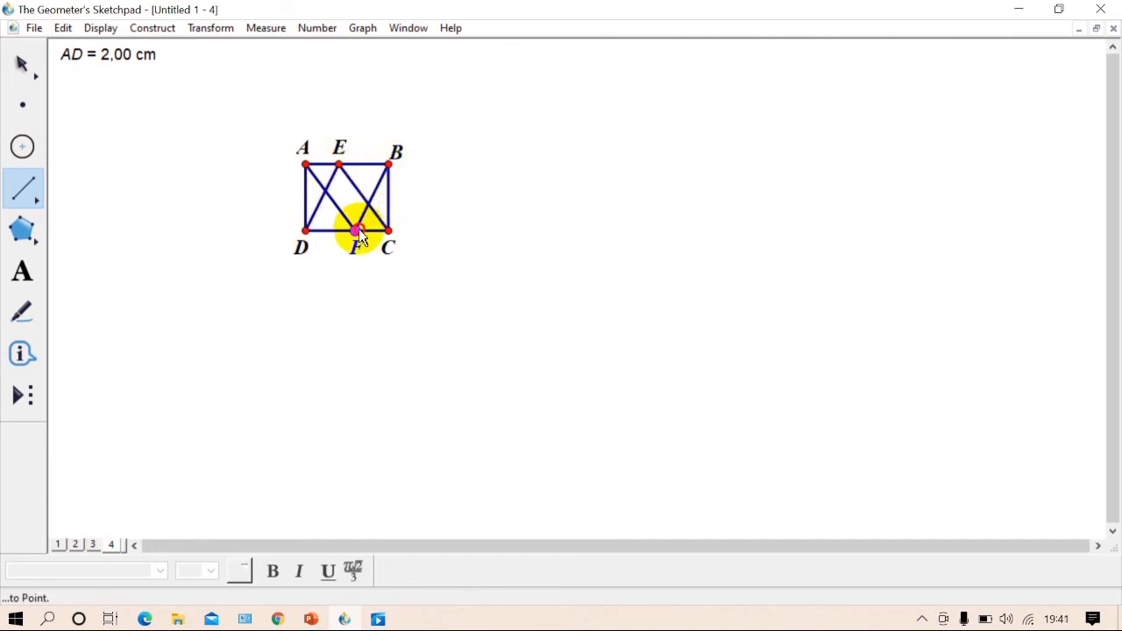
click(358, 233)
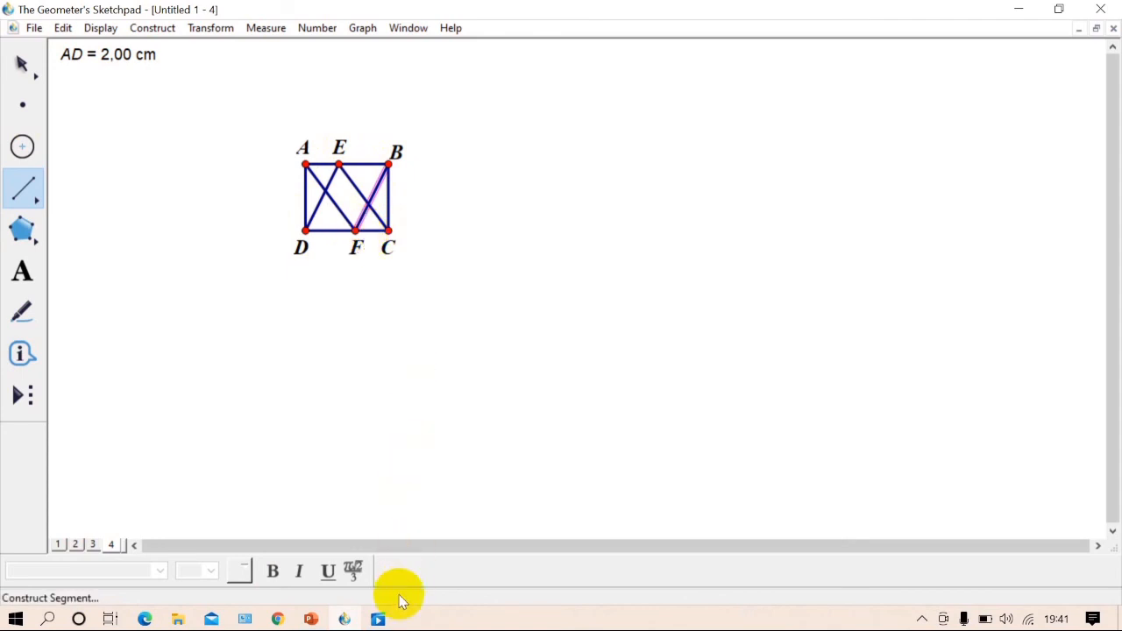
click(311, 619)
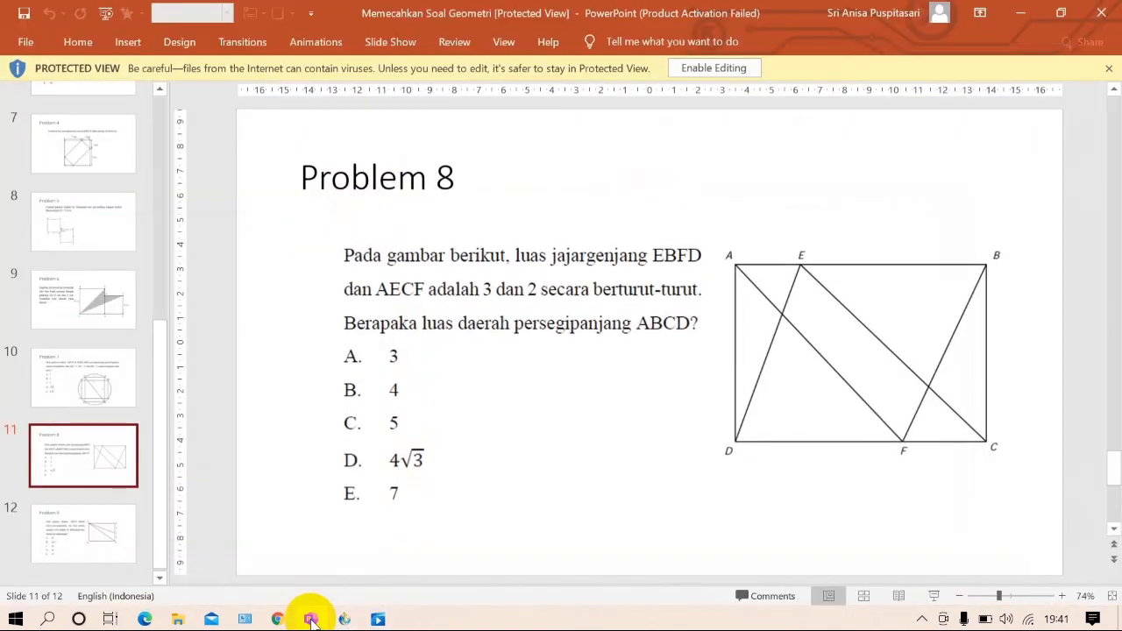
click(311, 618)
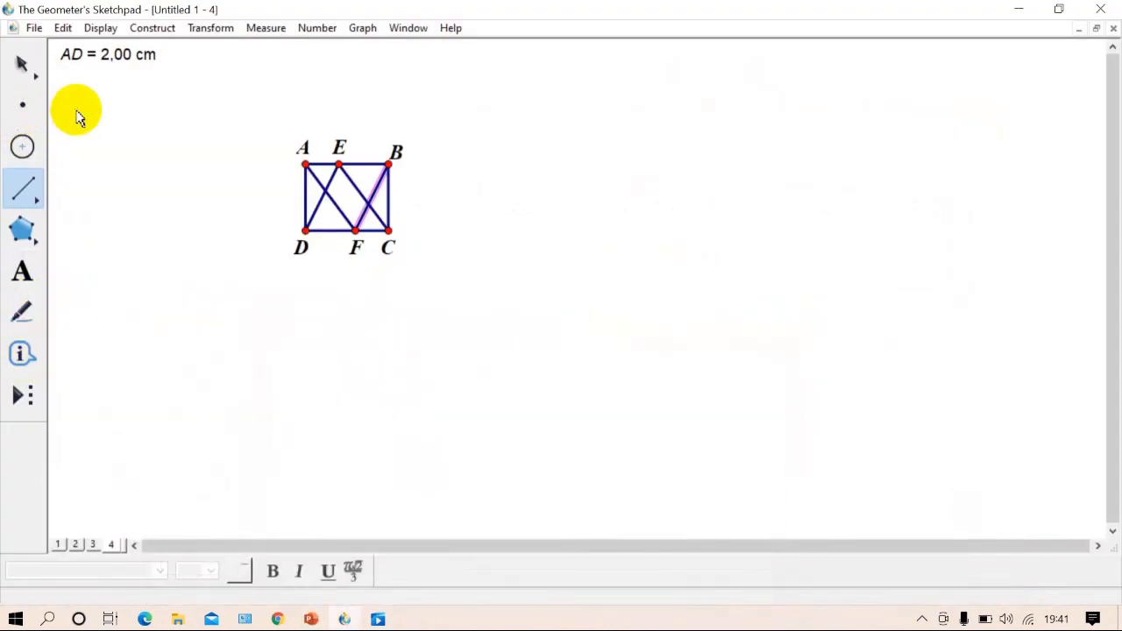
Step: Construct the quadrilateral interior of parallelogram EBFD from its four vertices, after checking the Problem 8 slide
mouse_move(78, 117)
mouse_down()
mouse_move(639, 226)
mouse_move(131, 110)
mouse_move(77, 112)
mouse_up()
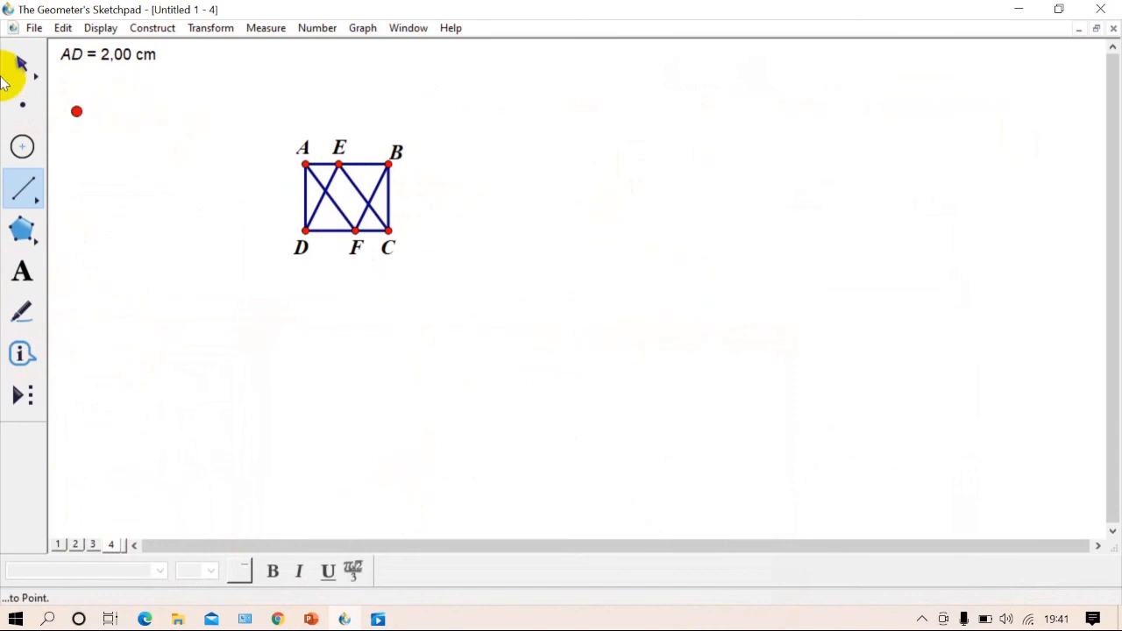
click(17, 65)
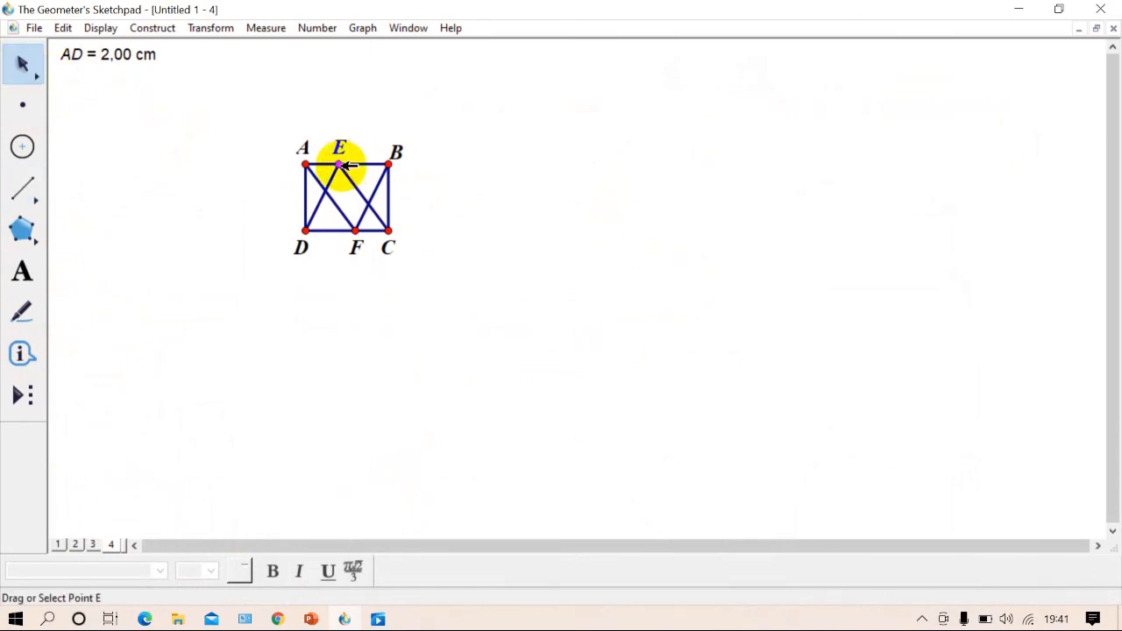
click(311, 619)
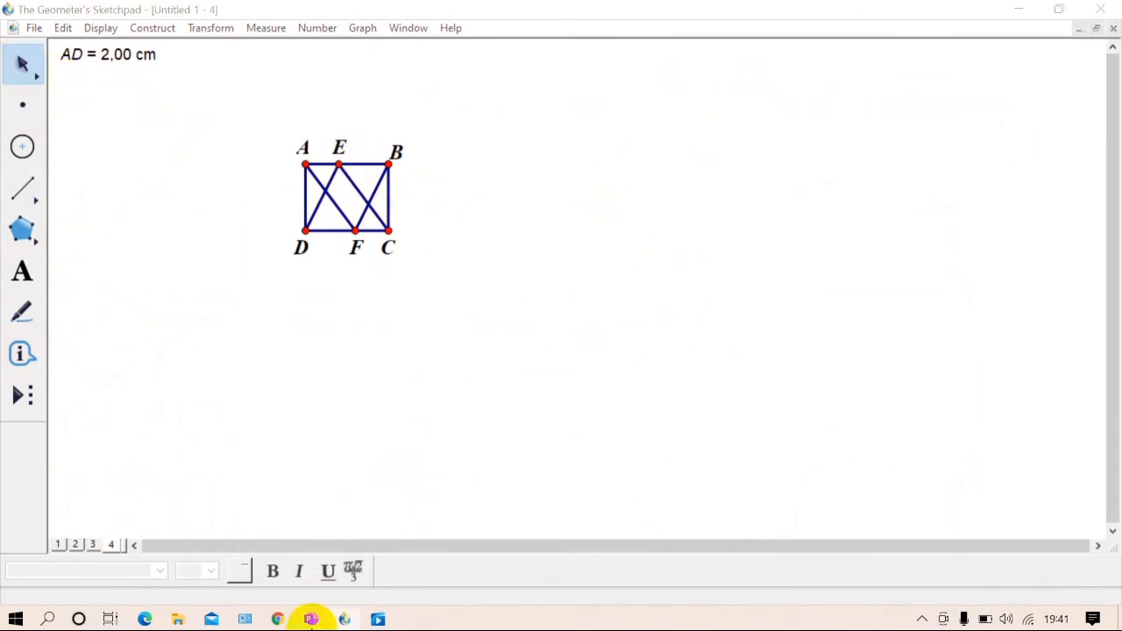
click(345, 619)
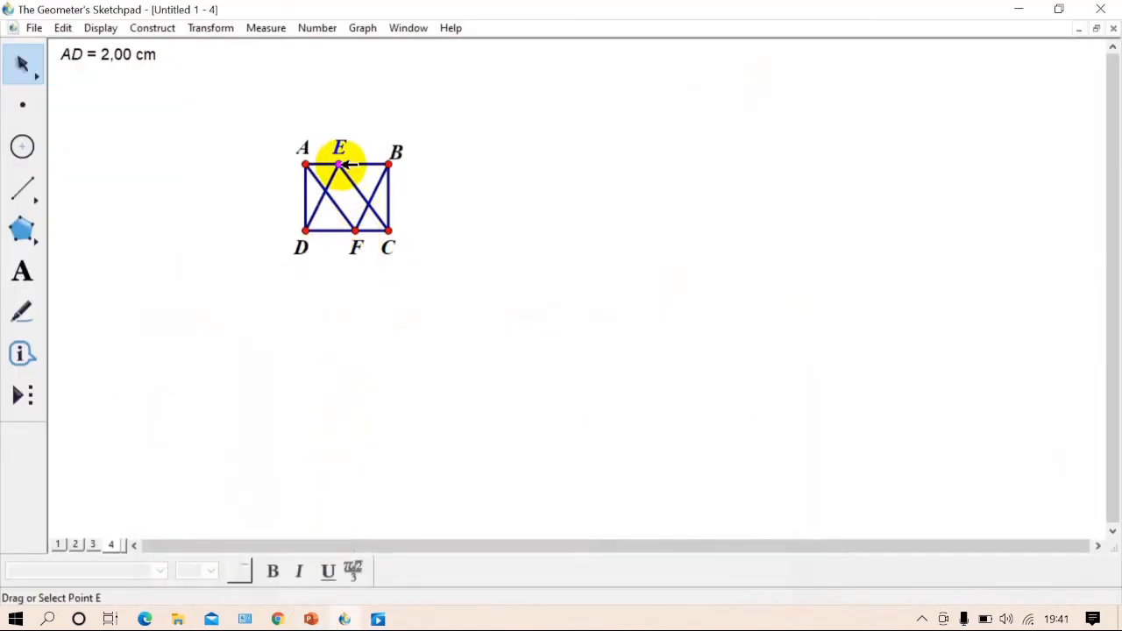
click(340, 163)
click(388, 165)
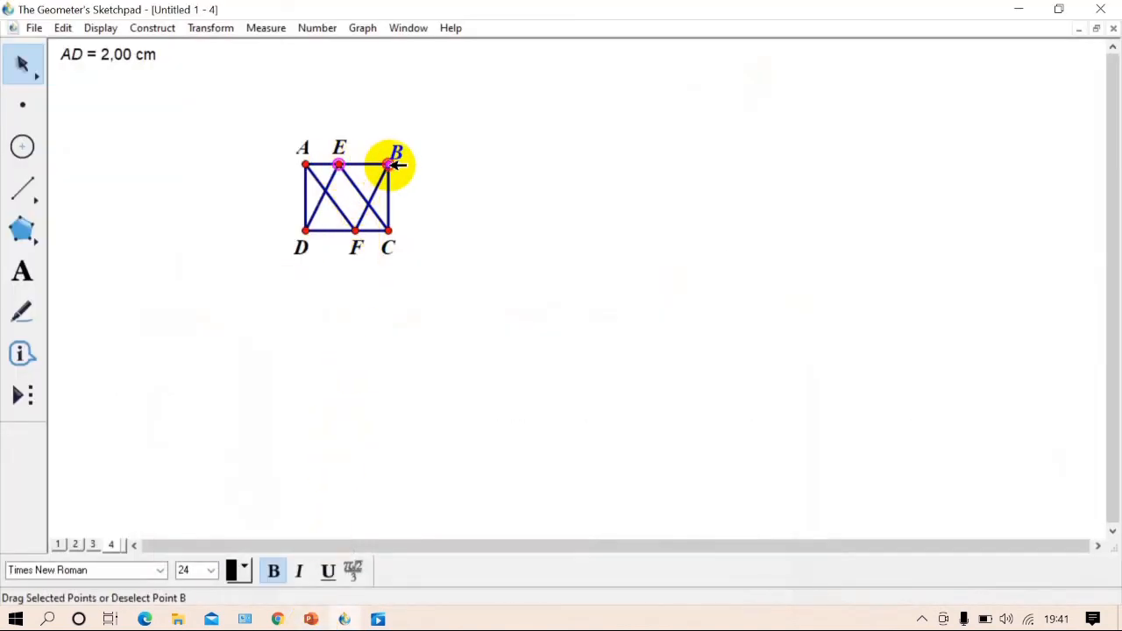
click(356, 231)
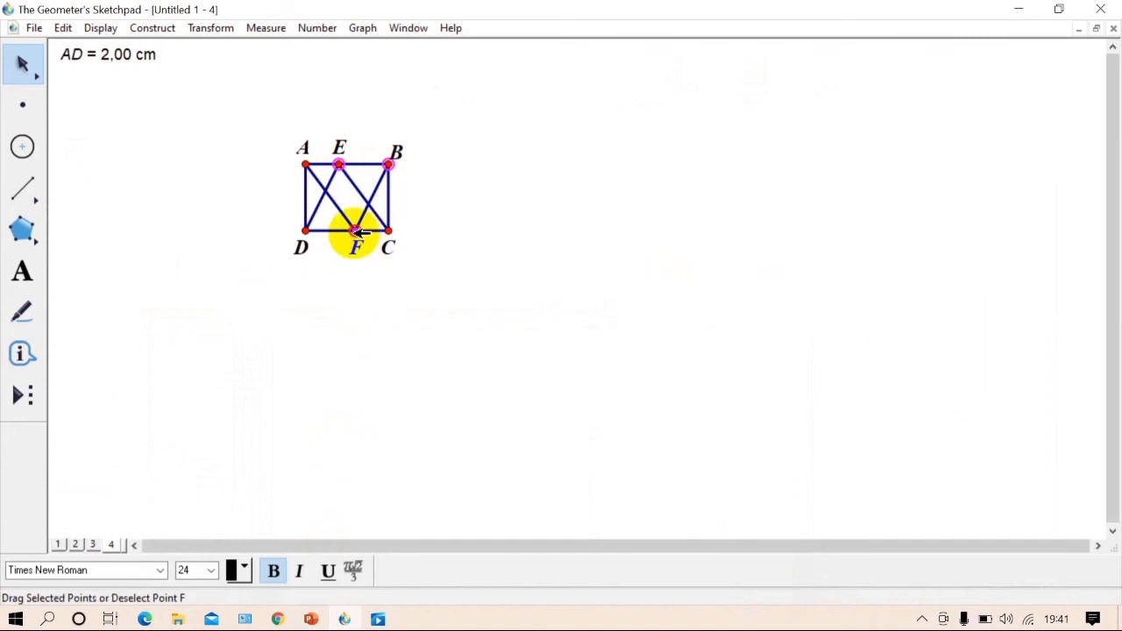
click(309, 231)
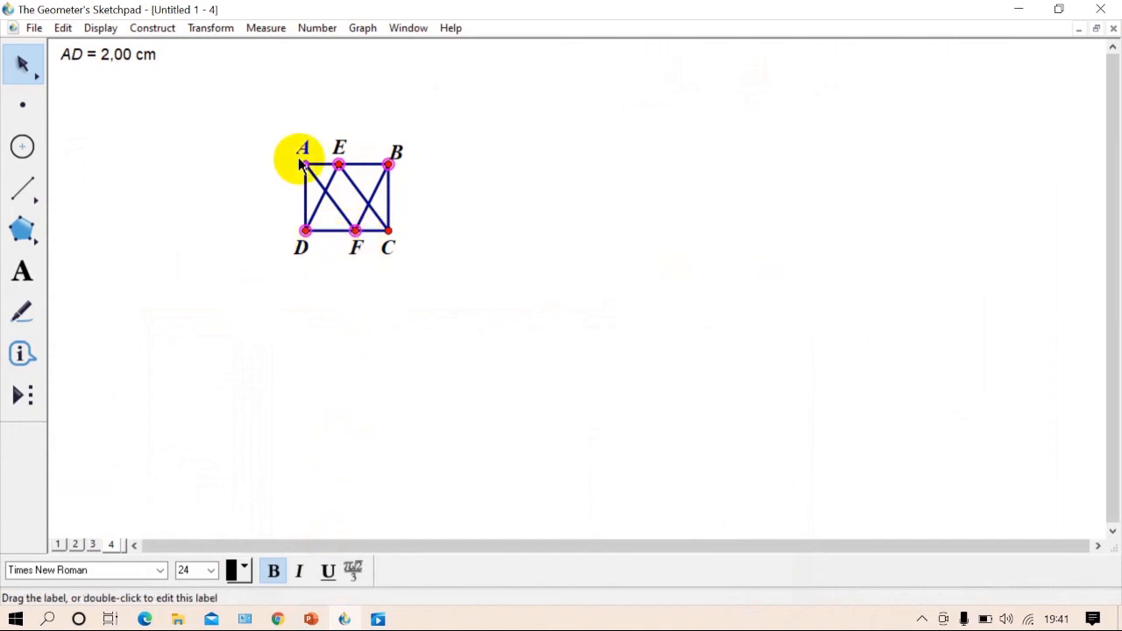
click(152, 28)
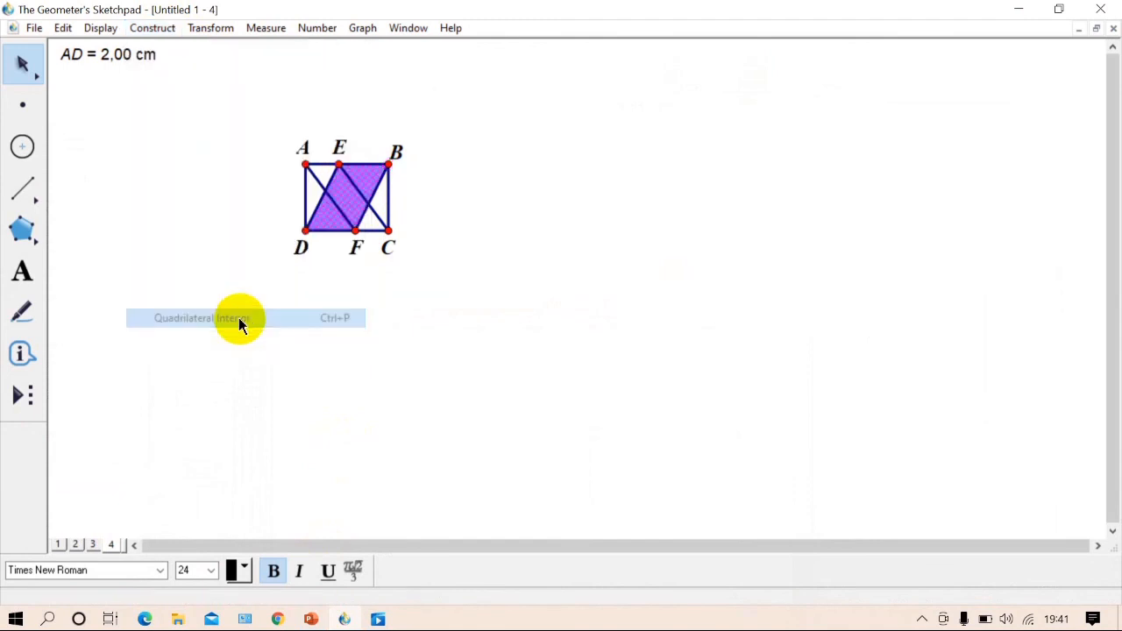
click(244, 318)
Step: Measure the area of parallelogram EBFD
click(278, 29)
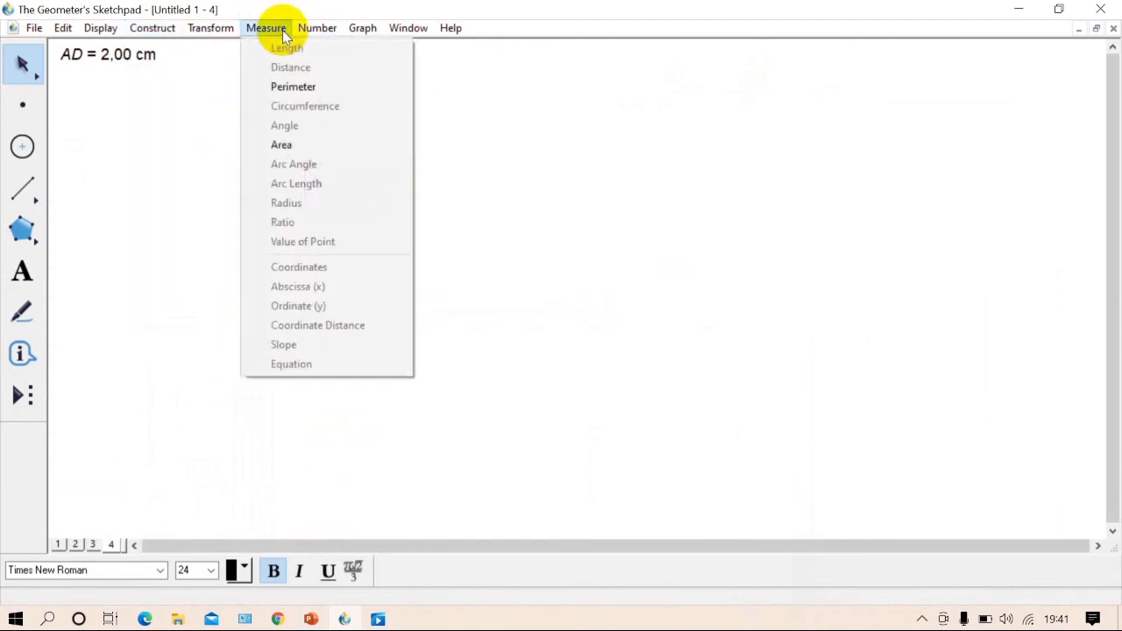
click(302, 144)
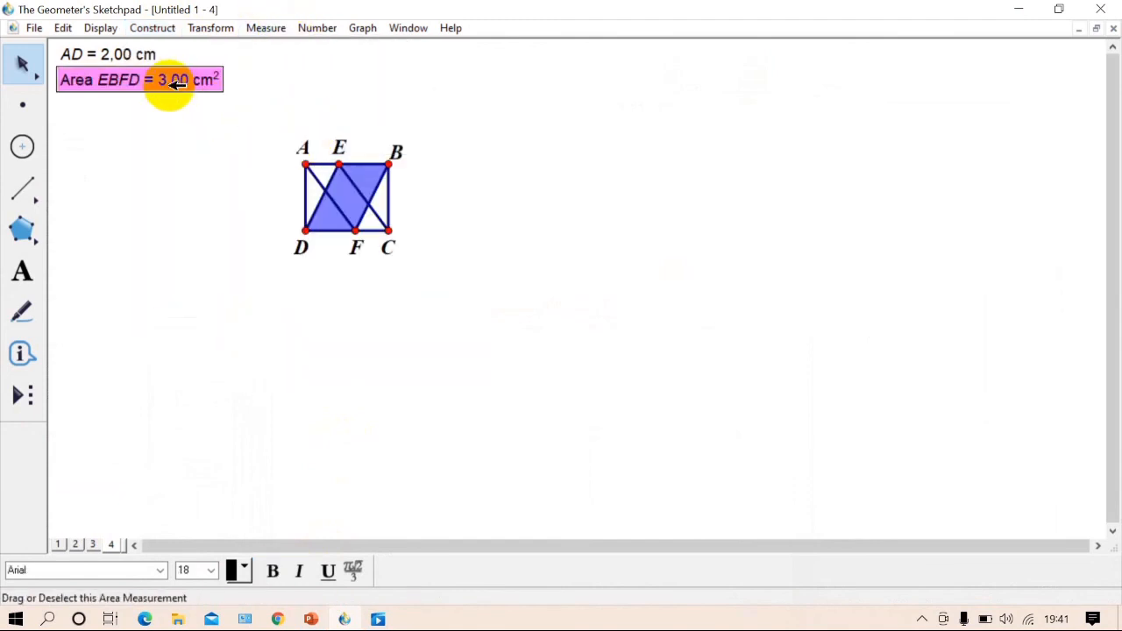
click(85, 164)
Step: Construct the quadrilateral interior of parallelogram AECF from its four vertices
click(305, 164)
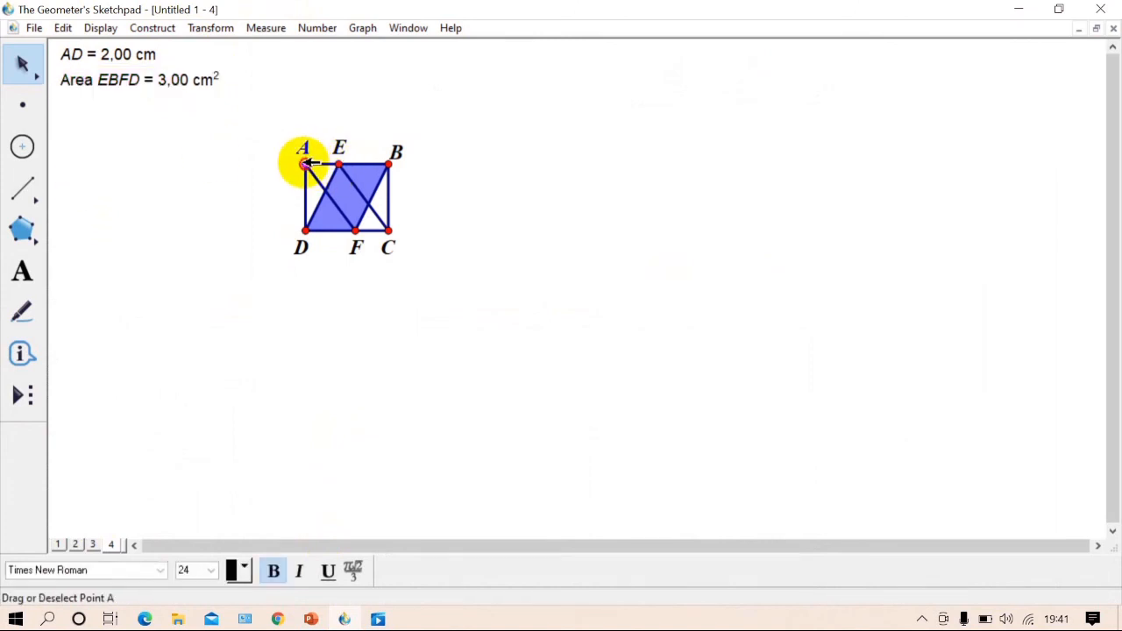
click(345, 166)
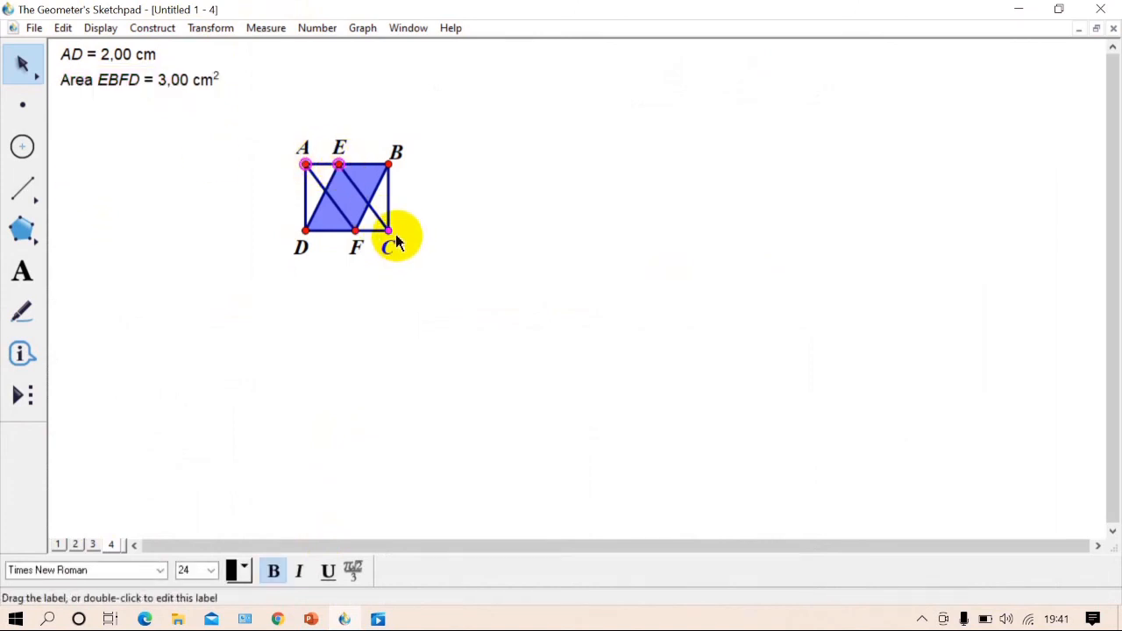
click(390, 231)
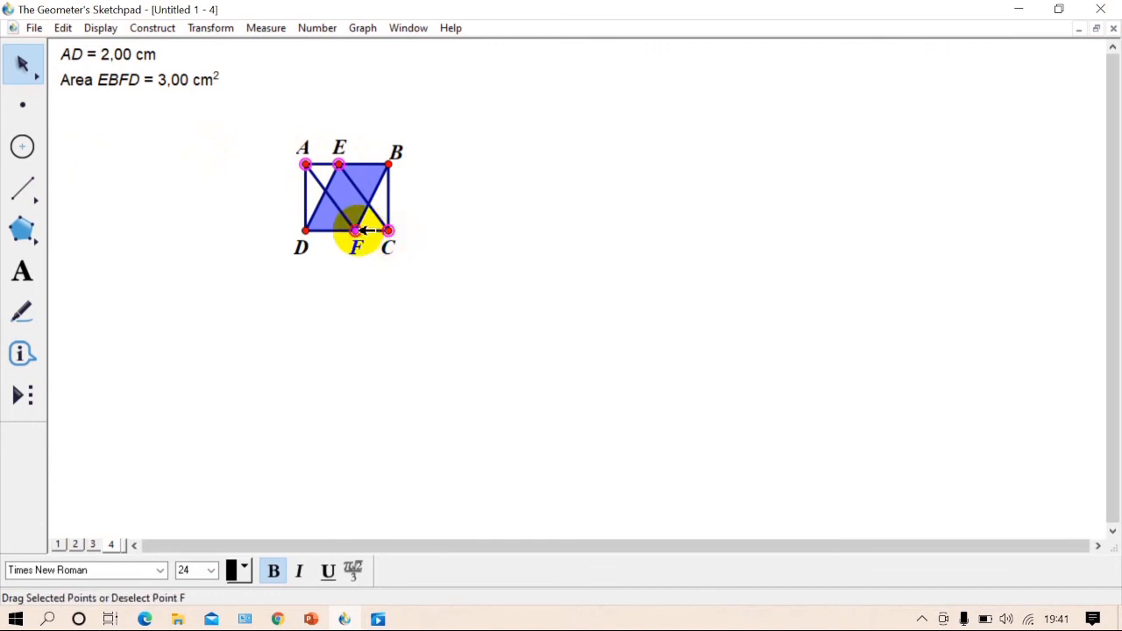
click(176, 28)
click(235, 318)
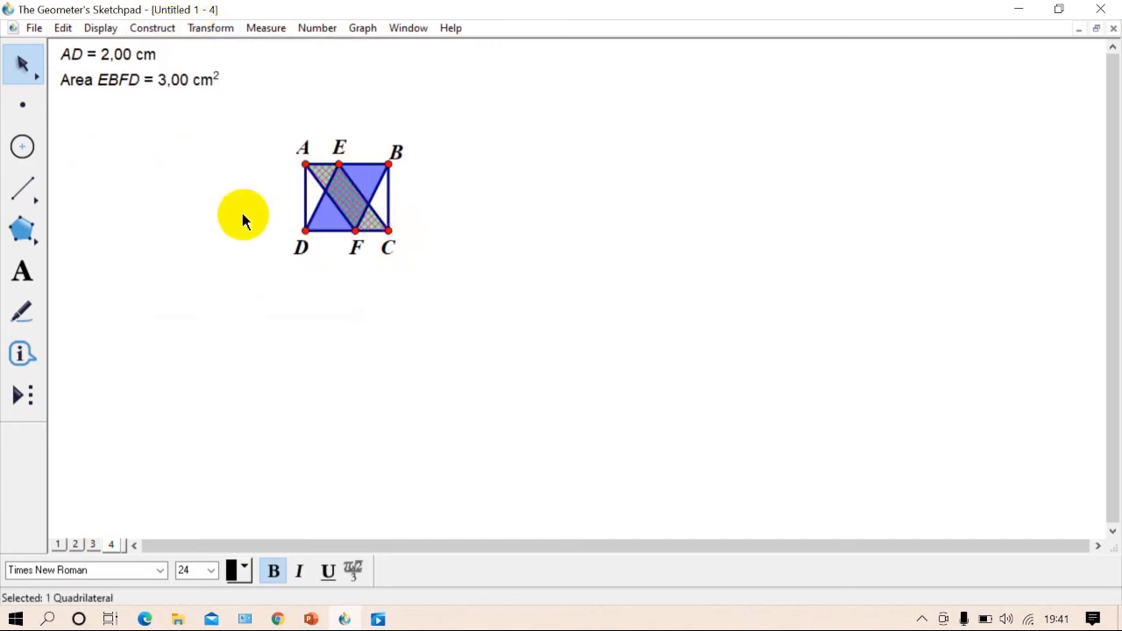
Step: Measure the area of parallelogram AECF
click(252, 30)
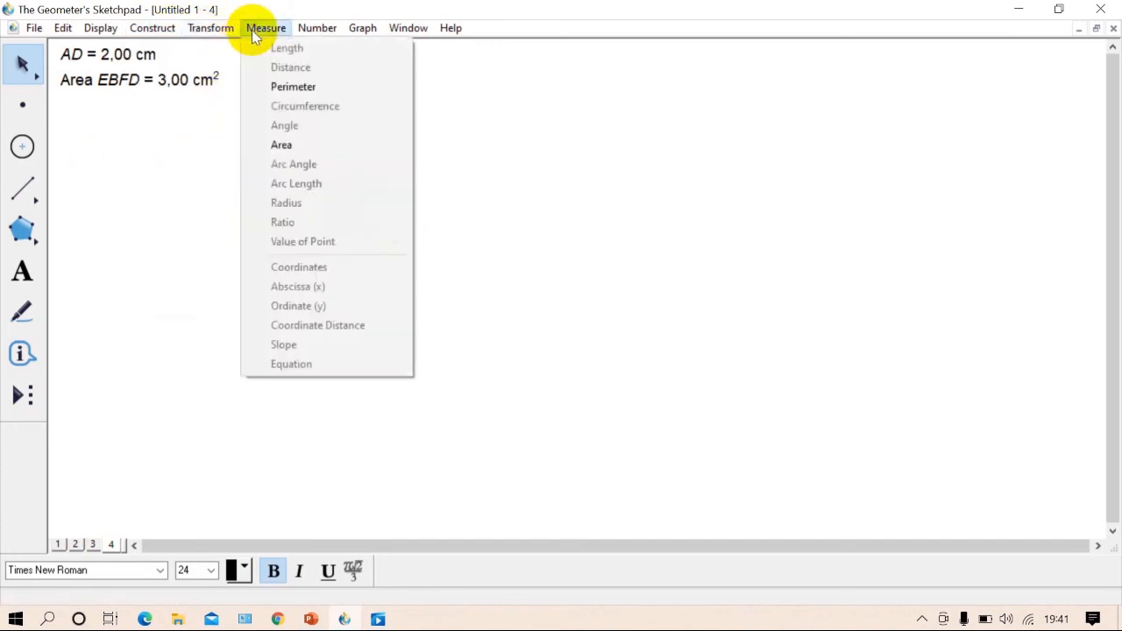
click(281, 144)
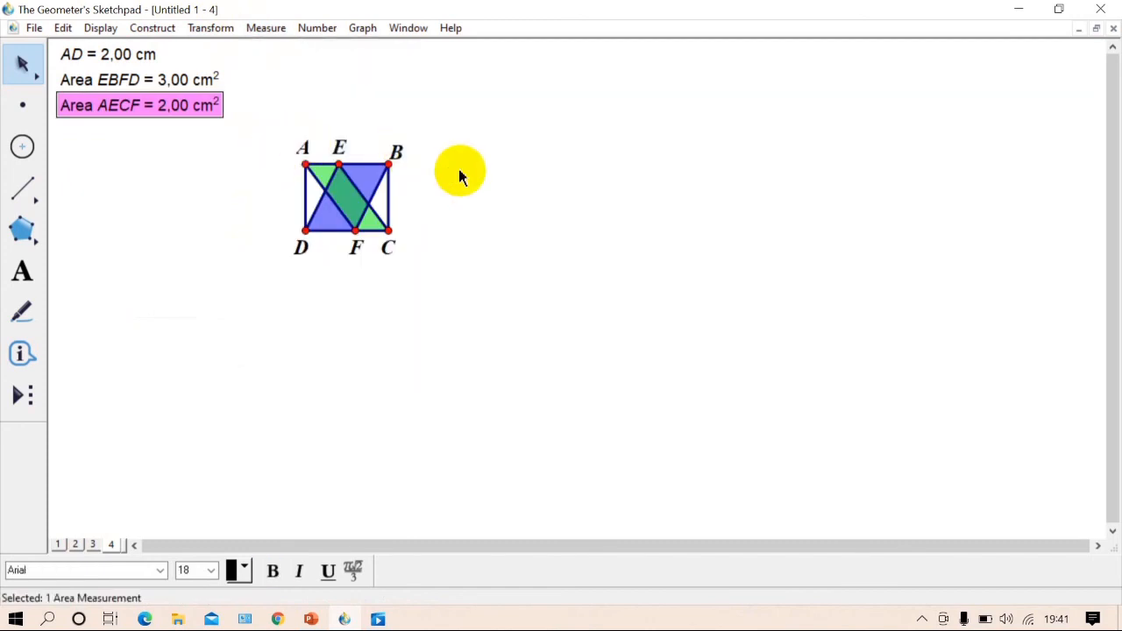
click(458, 171)
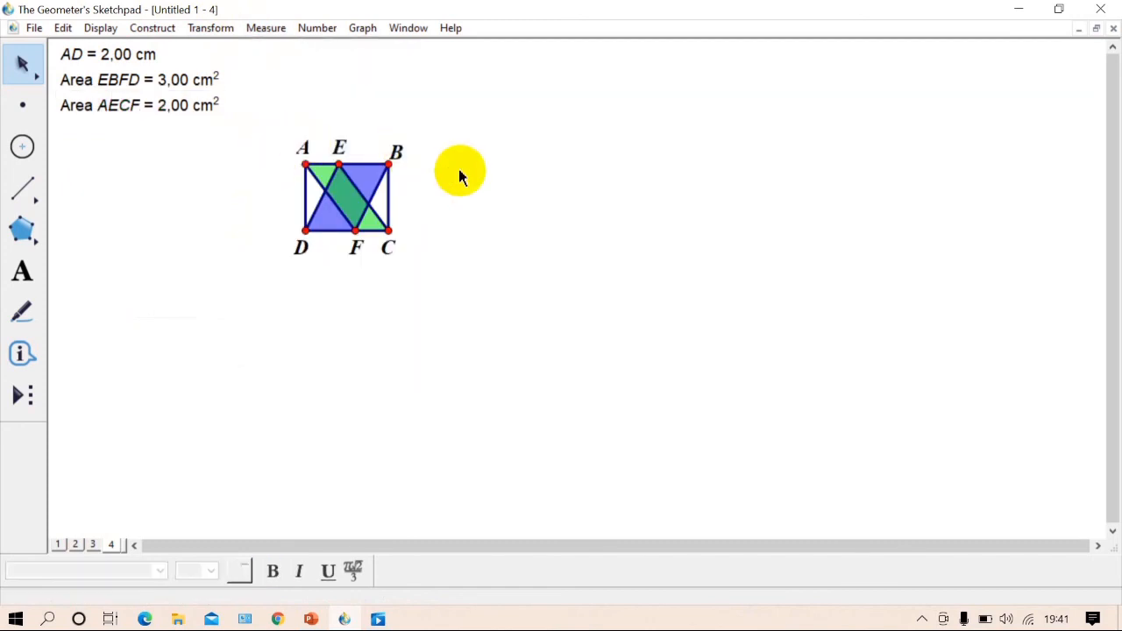
Step: Check the question on the Problem 8 slide and construct the quadrilateral interior of rectangle ABCD from its corner points
click(311, 619)
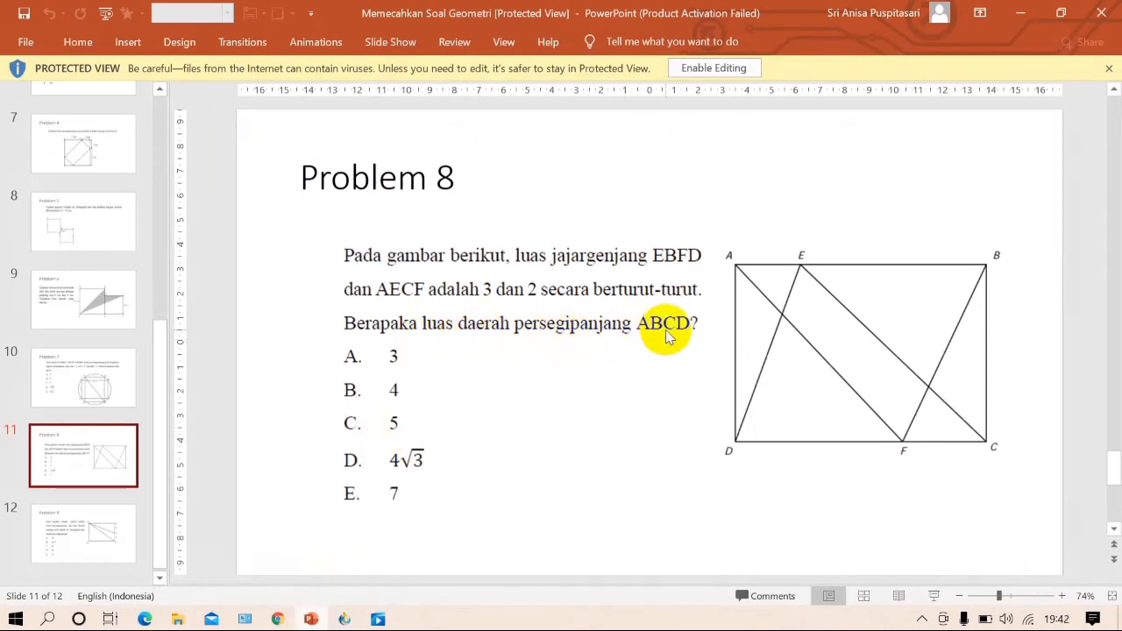
click(311, 619)
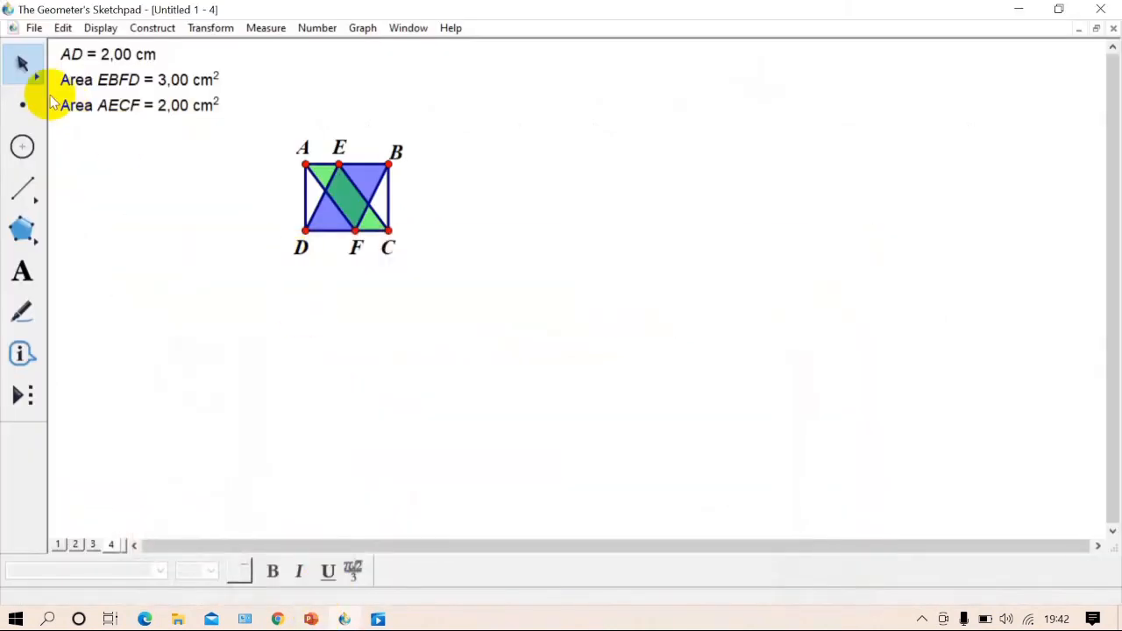
click(306, 165)
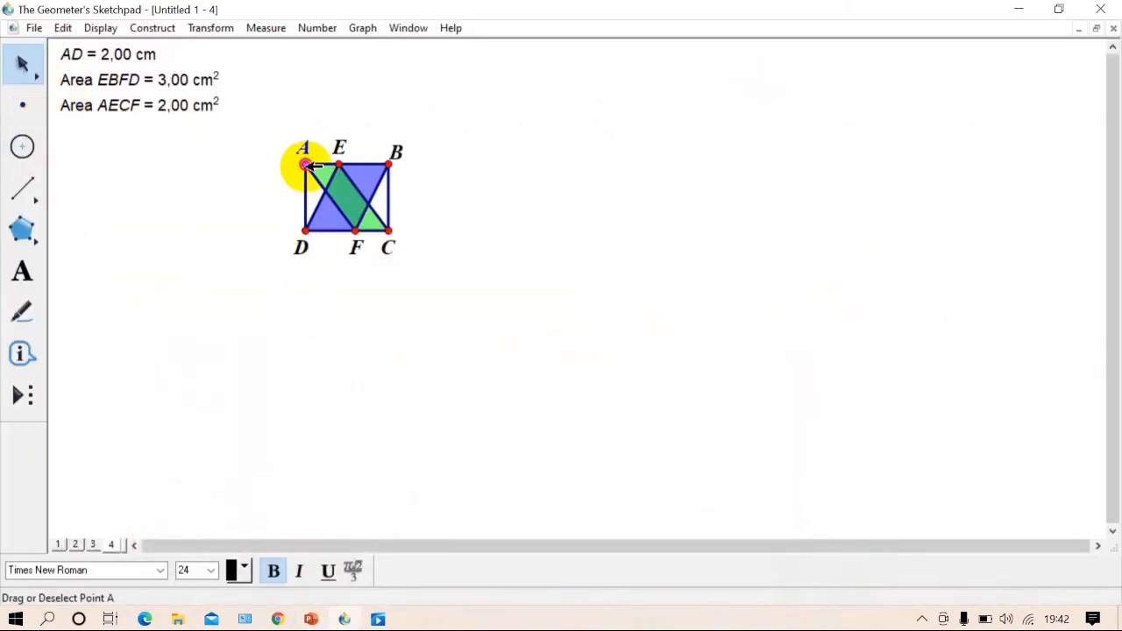
click(389, 164)
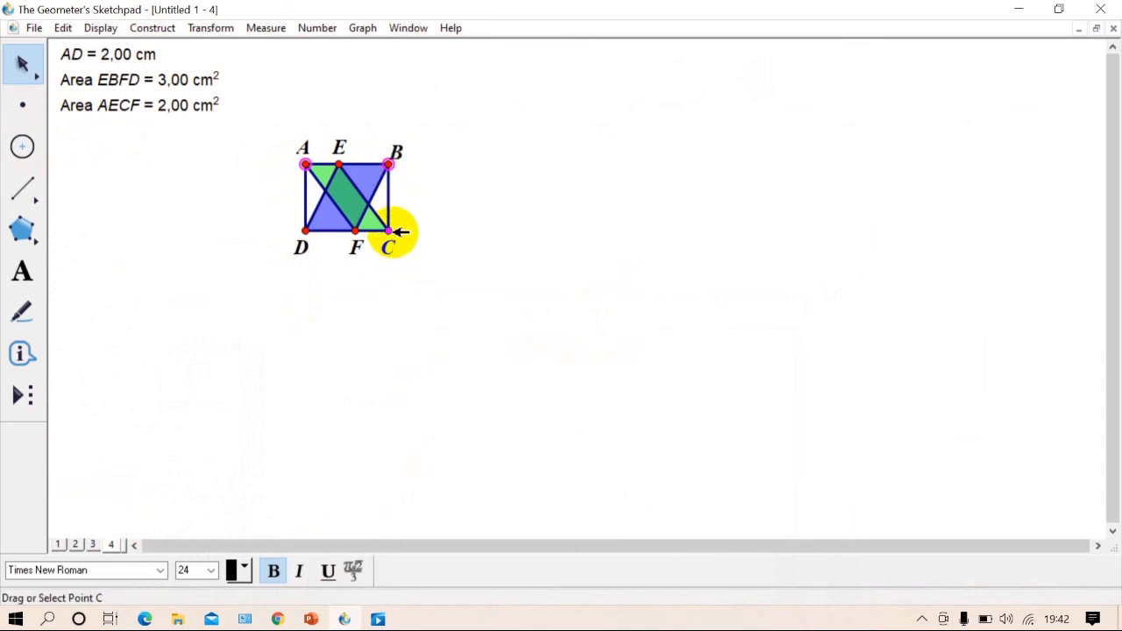
click(389, 231)
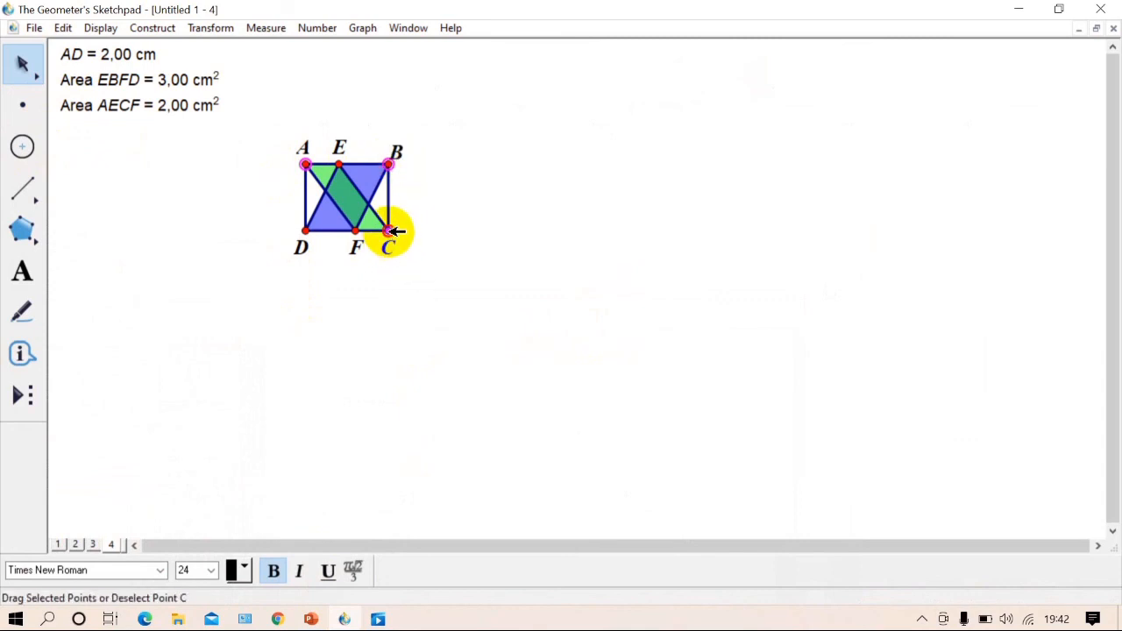
click(306, 230)
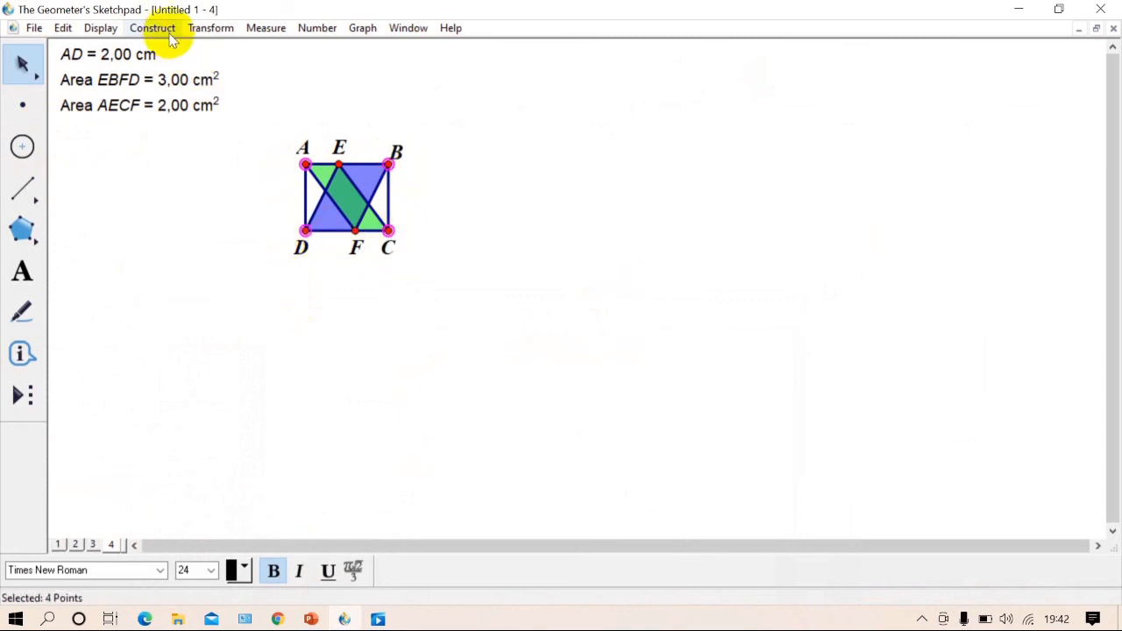
click(166, 28)
click(251, 318)
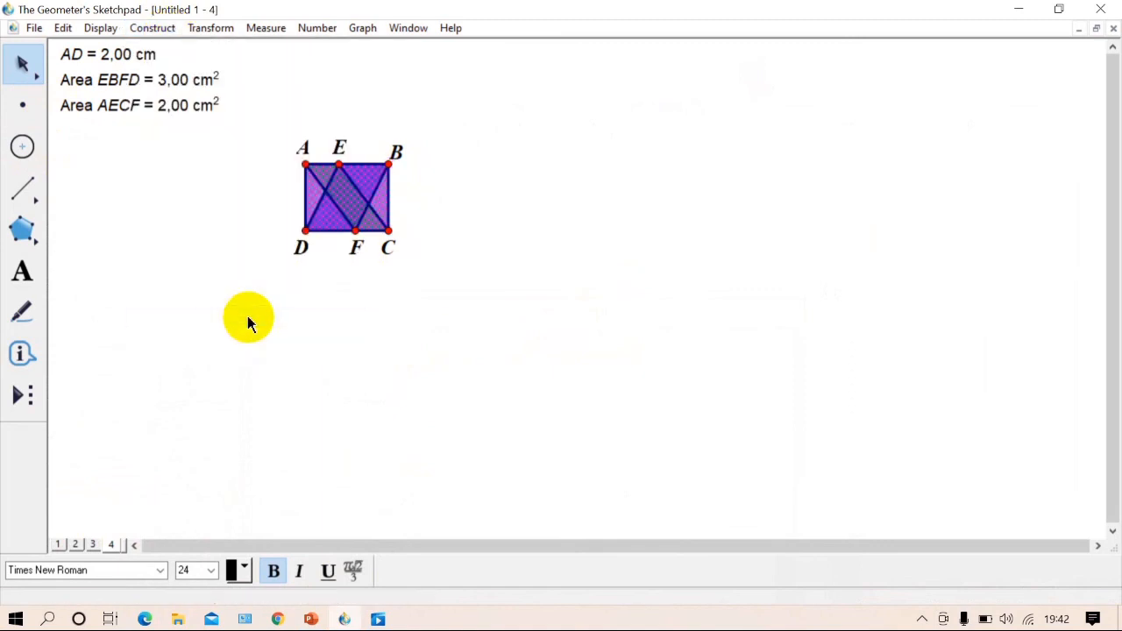
Step: Measure the area of rectangle ABCD
click(277, 34)
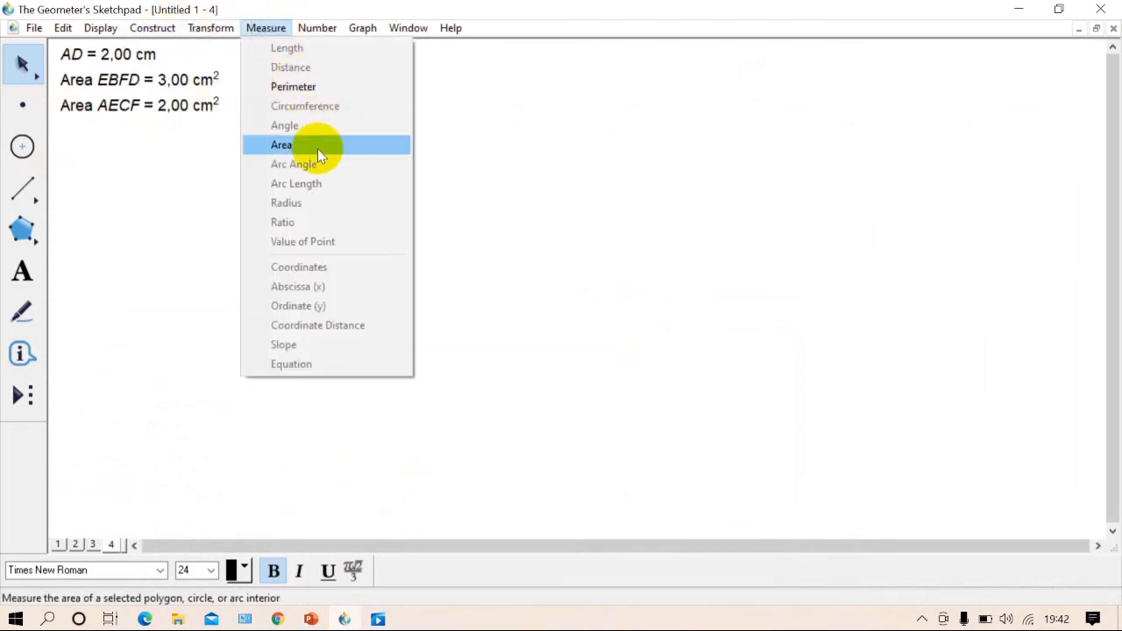
click(313, 143)
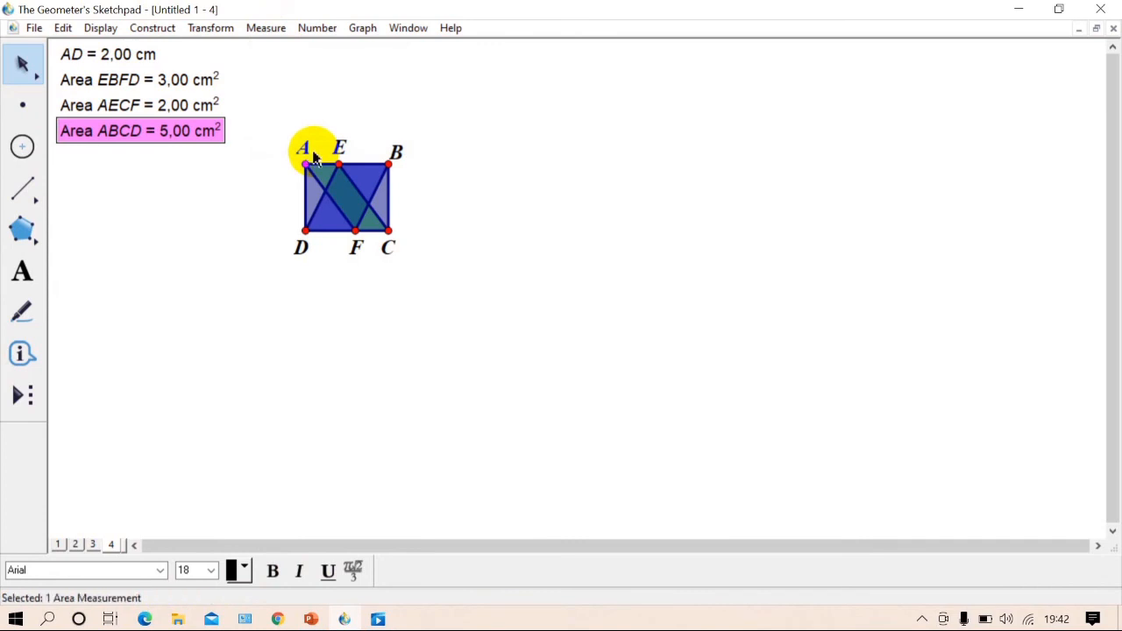
click(423, 209)
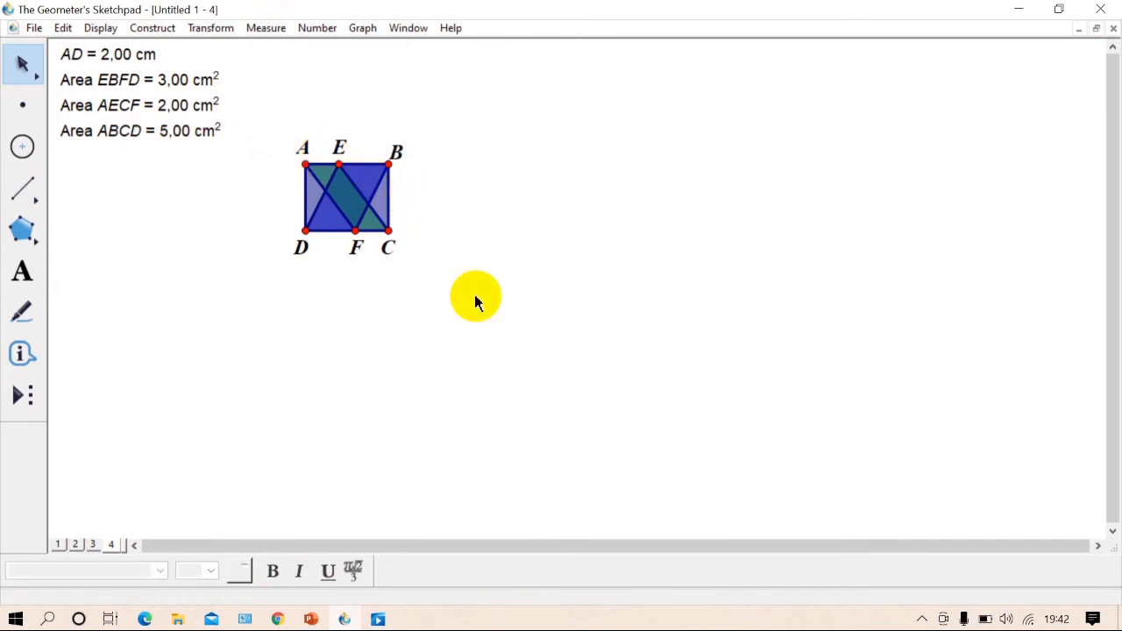